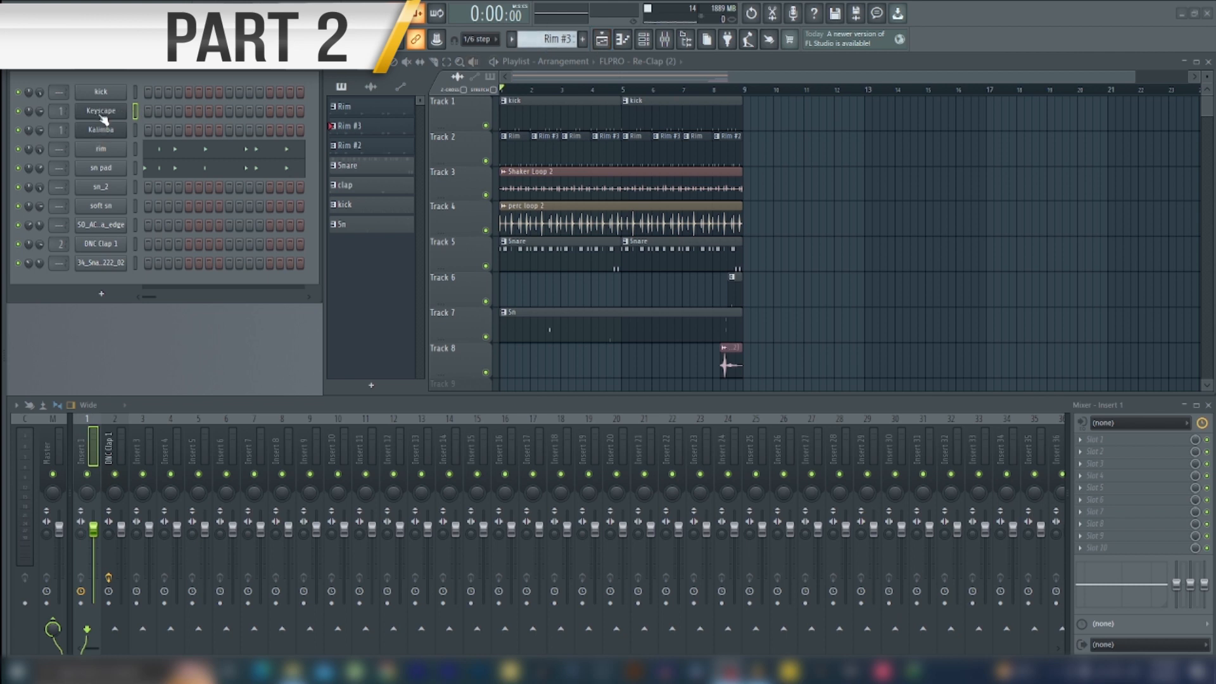
# Check the Keyscape instrument and create a new pattern named "chord".
pyautogui.click(102, 113)
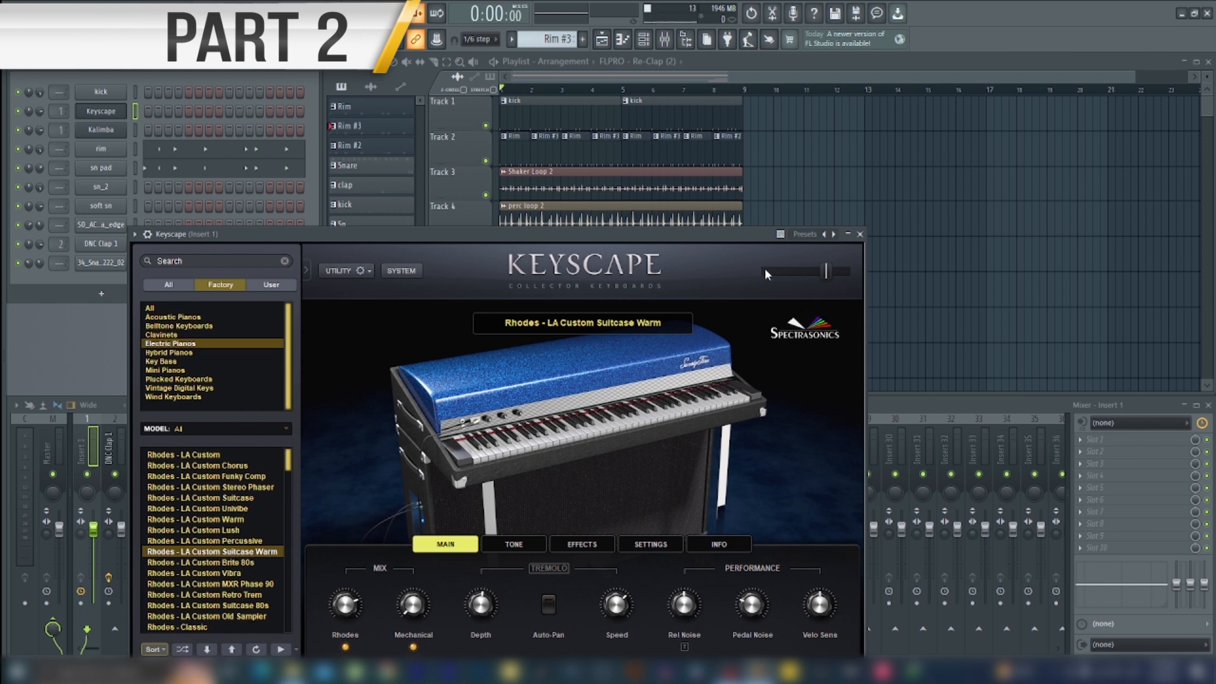
pyautogui.click(859, 234)
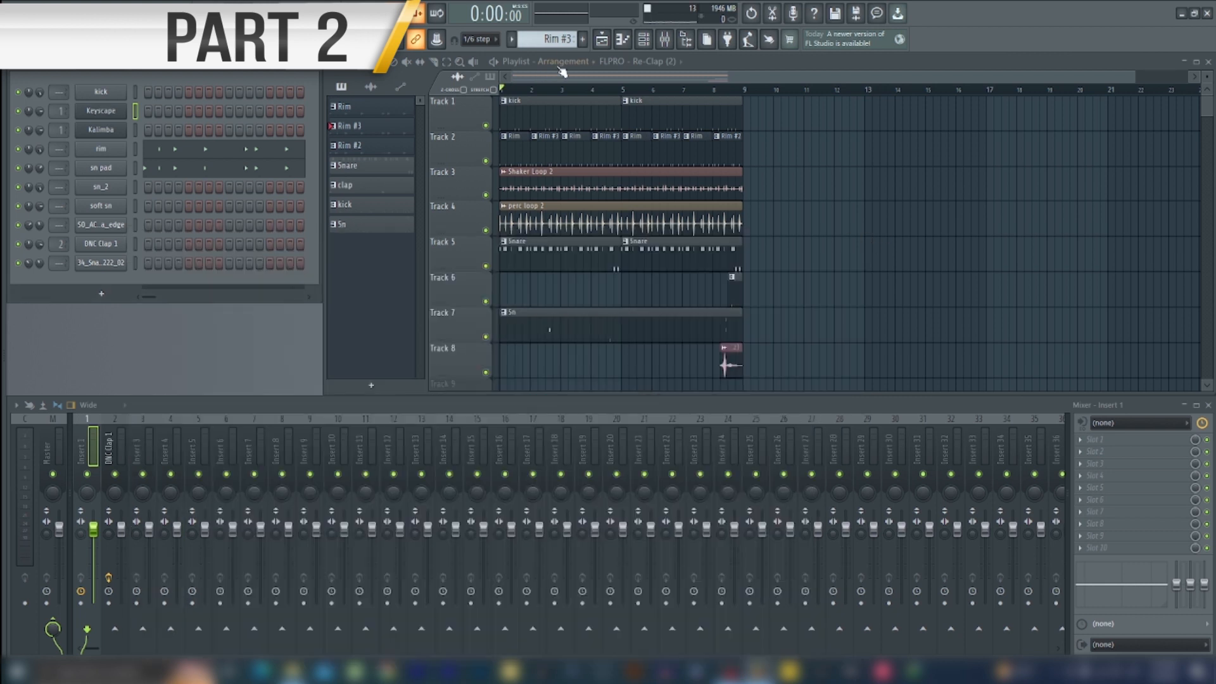
pyautogui.click(584, 41)
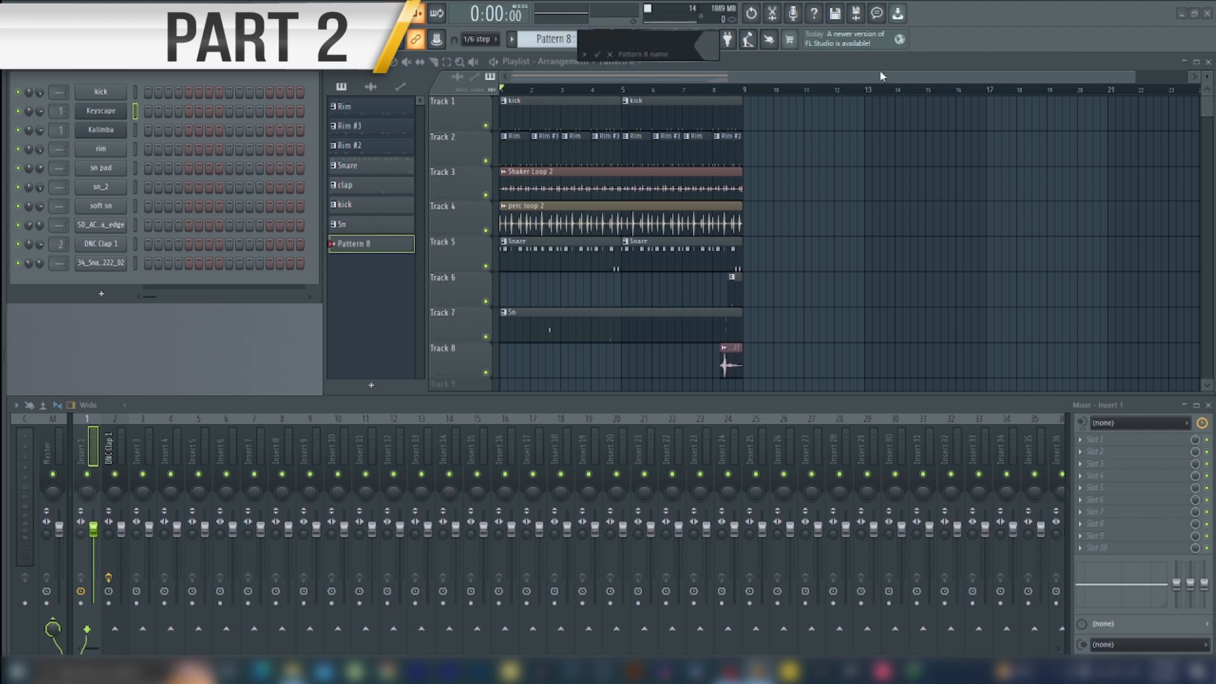
pyautogui.write('chord')
pyautogui.press('Return')
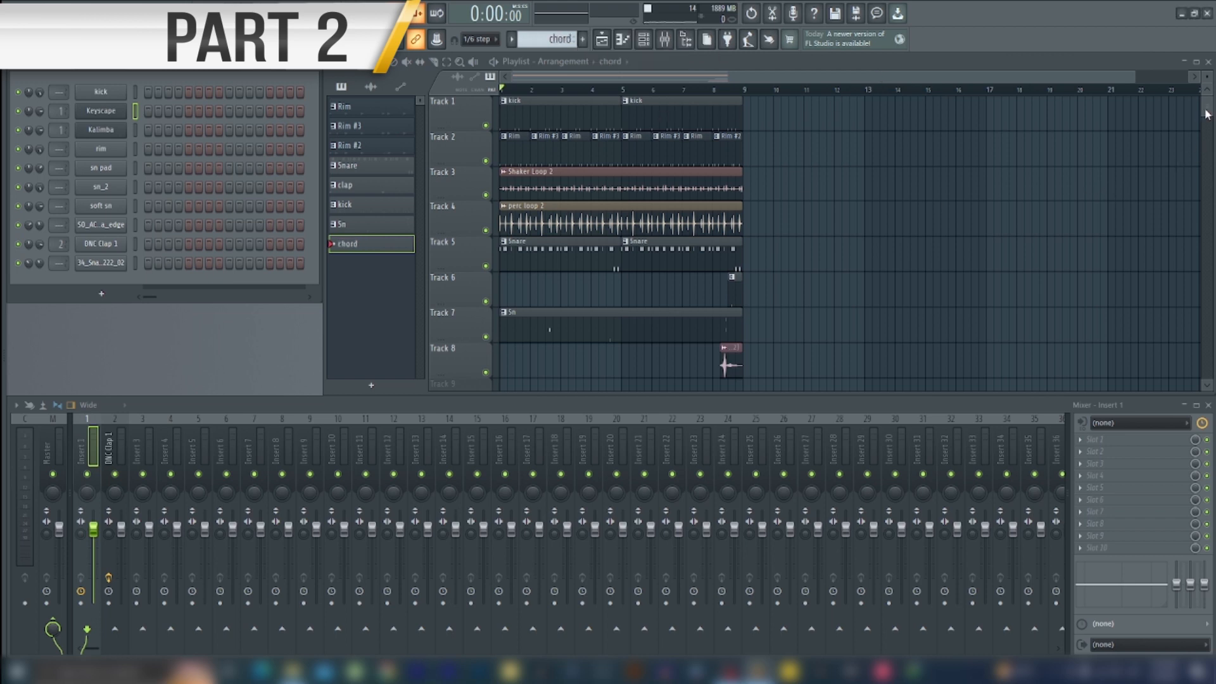
# Place the chord pattern at the start of Track 10 and extend its clip to four bars.
pyautogui.scroll(-4, 1207, 114)
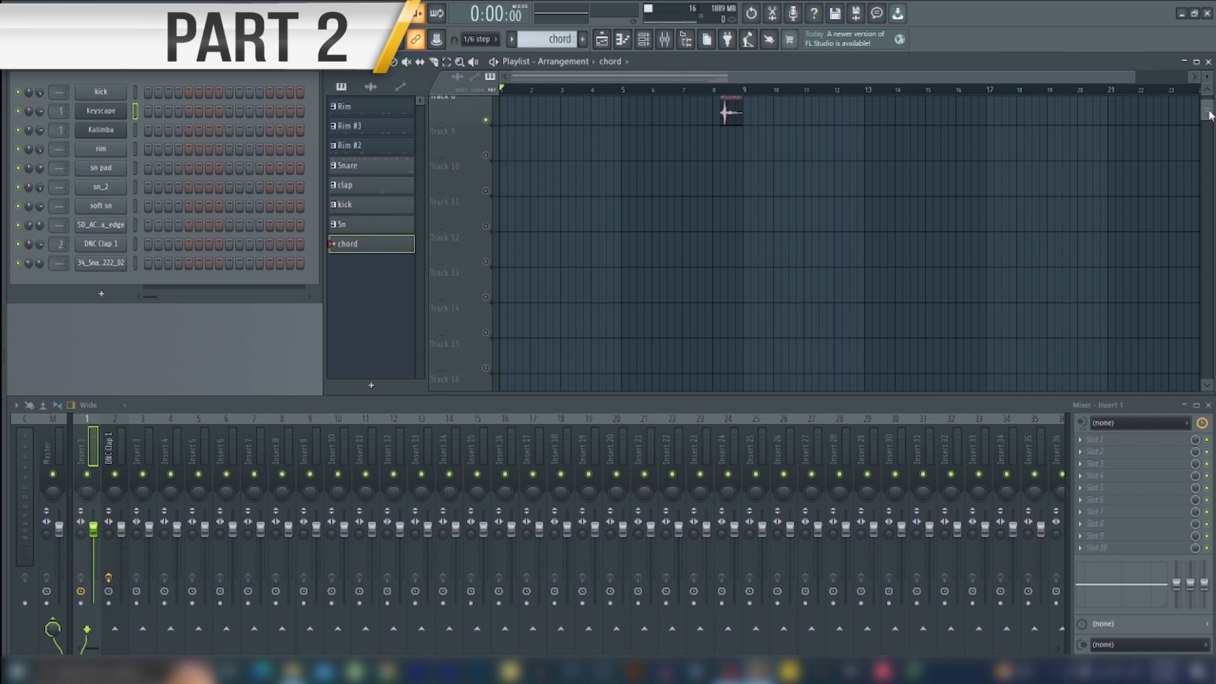
pyautogui.click(512, 178)
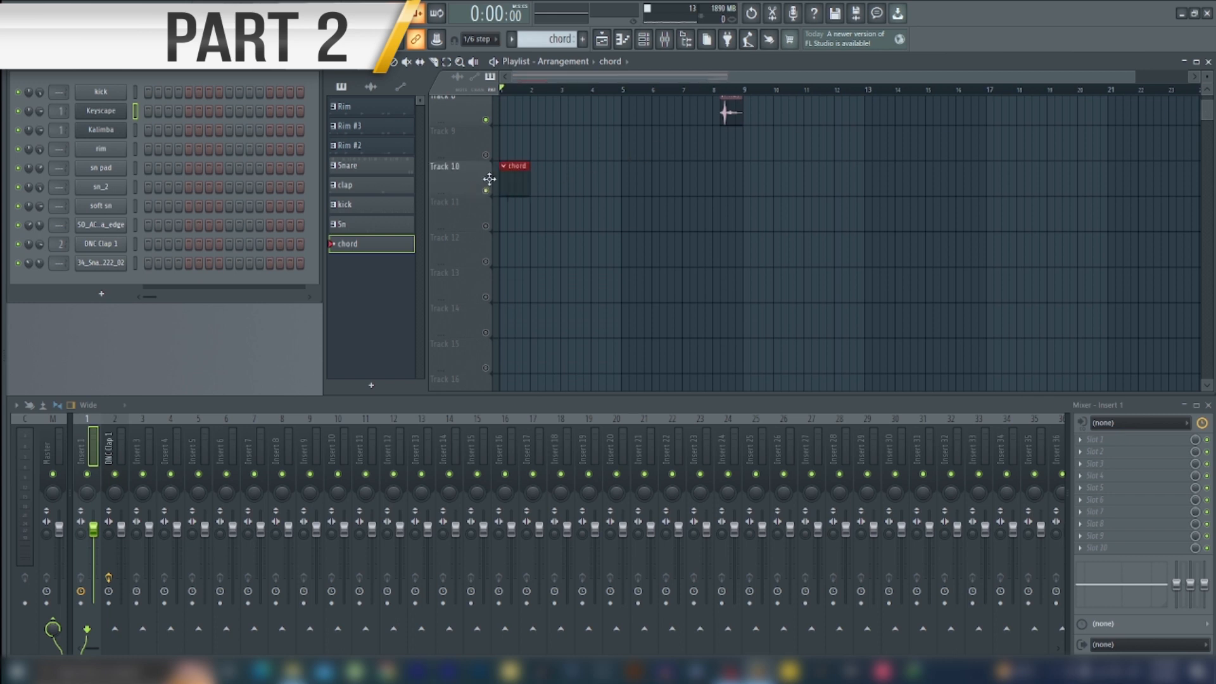
pyautogui.moveTo(528, 187); pyautogui.dragTo(621, 187)
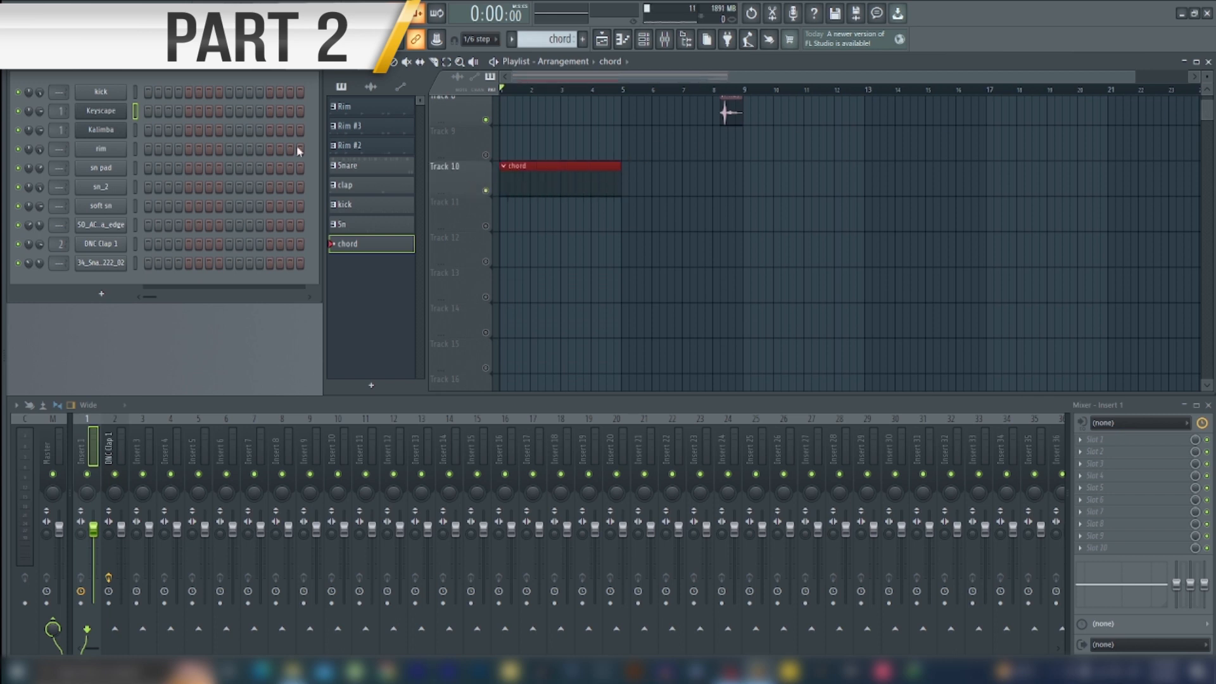
# Record a four-chord Keyscape progression into the chord pattern, playing one held chord in each of the four bars.
pyautogui.press('F7')
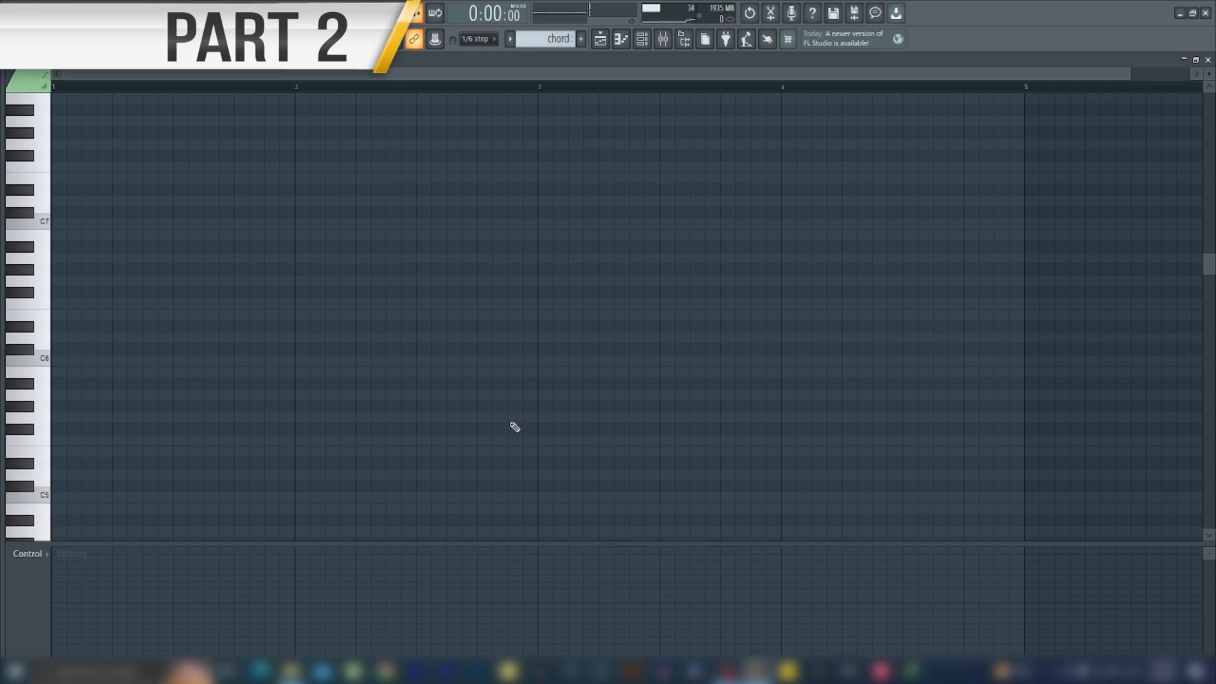
pyautogui.click(1208, 60)
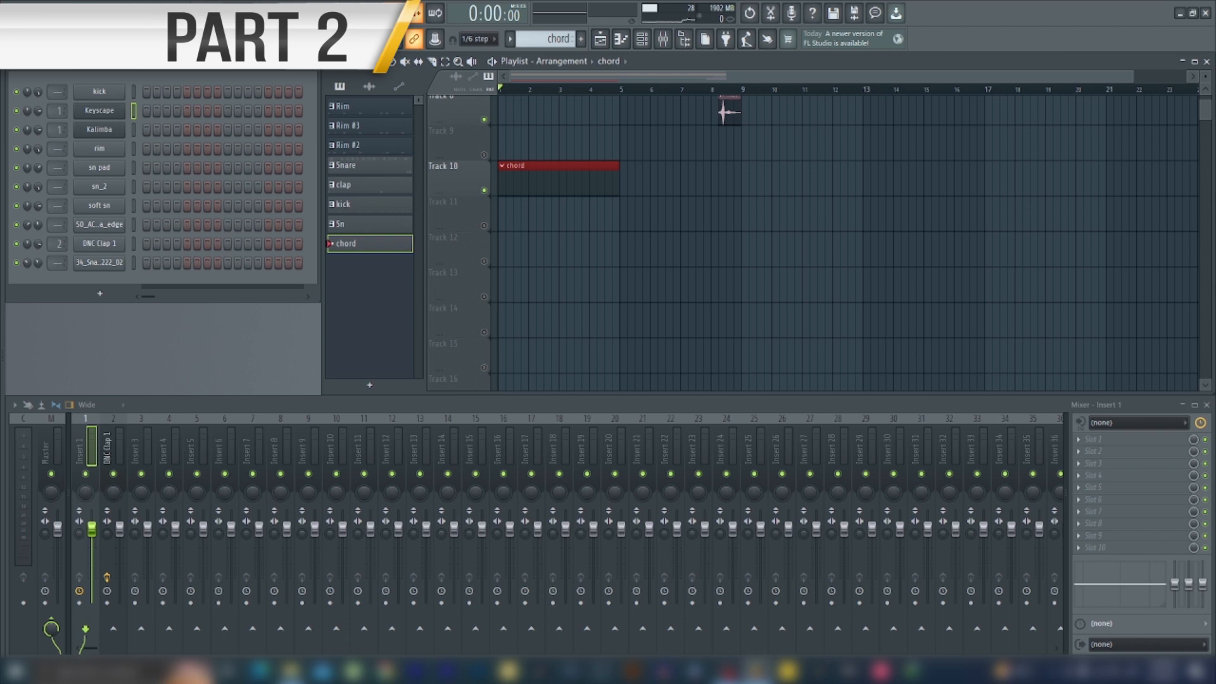
pyautogui.press('space')
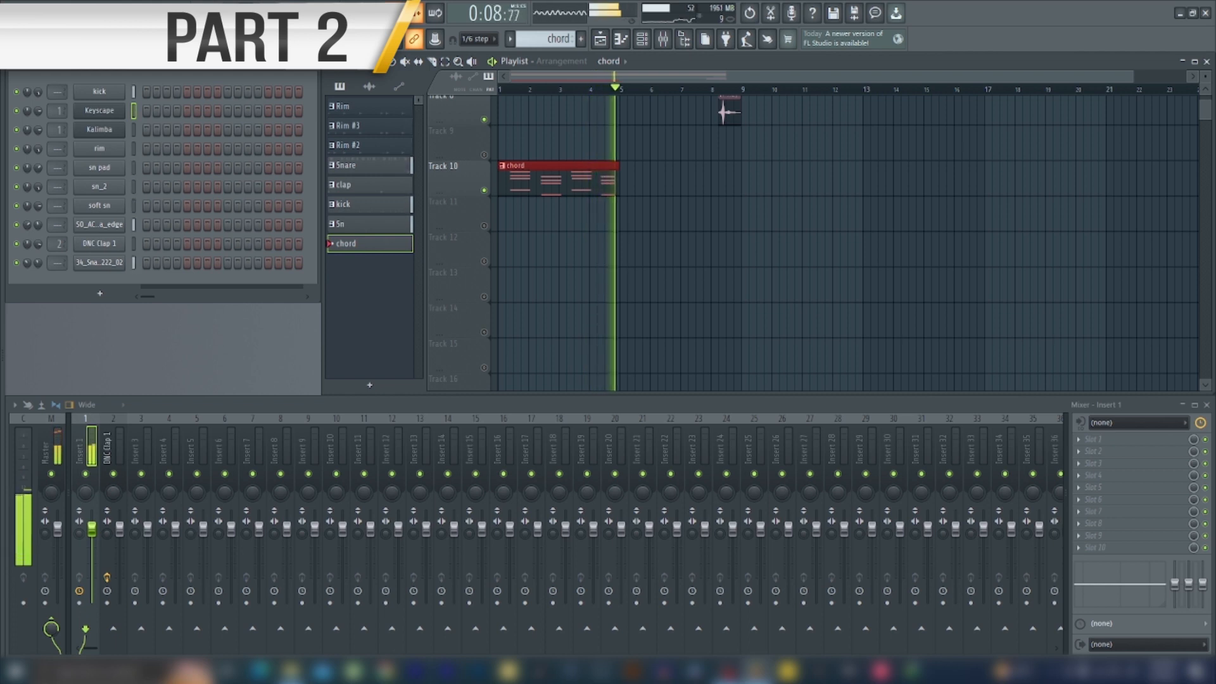
pyautogui.press('space')
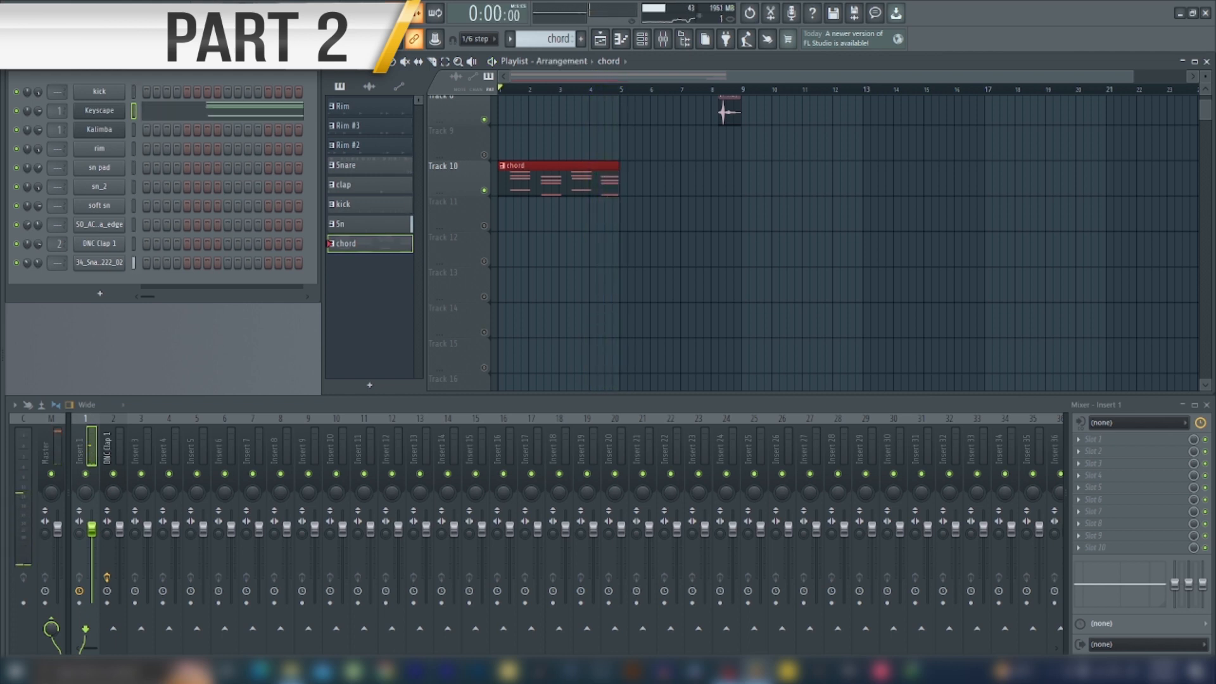
# Quantize the recorded Keyscape notes using the Step template, including their end times.
pyautogui.click(178, 118)
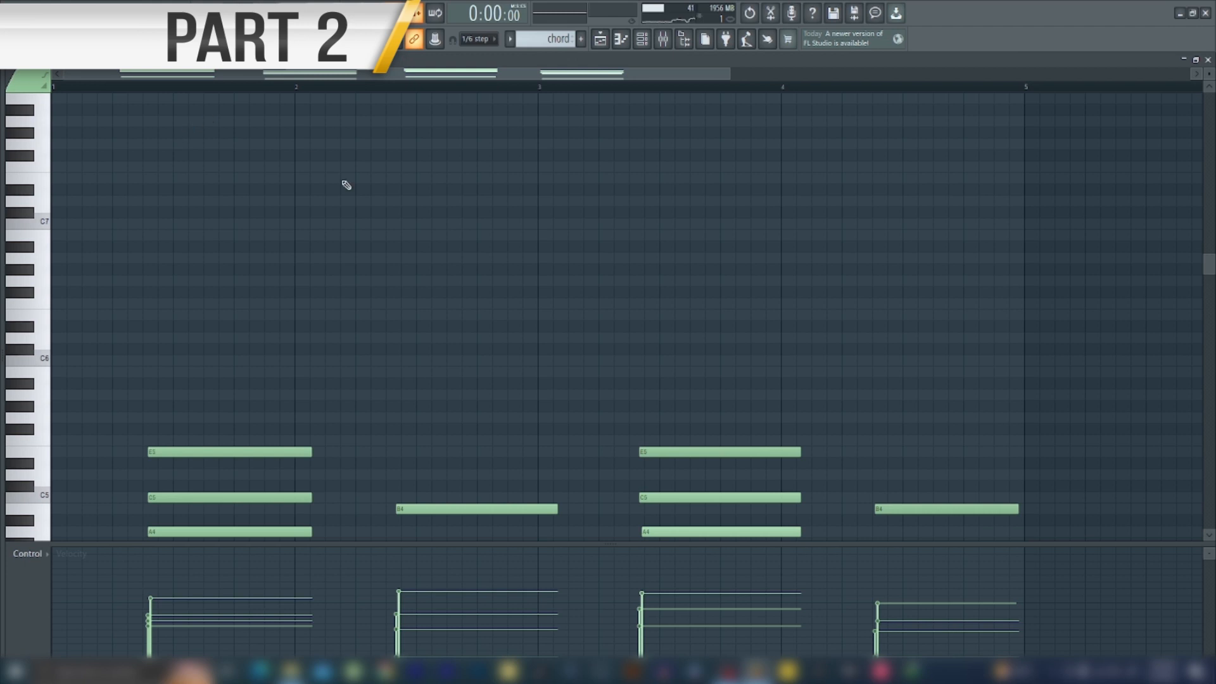
pyautogui.moveTo(1206, 264); pyautogui.dragTo(1207, 332)
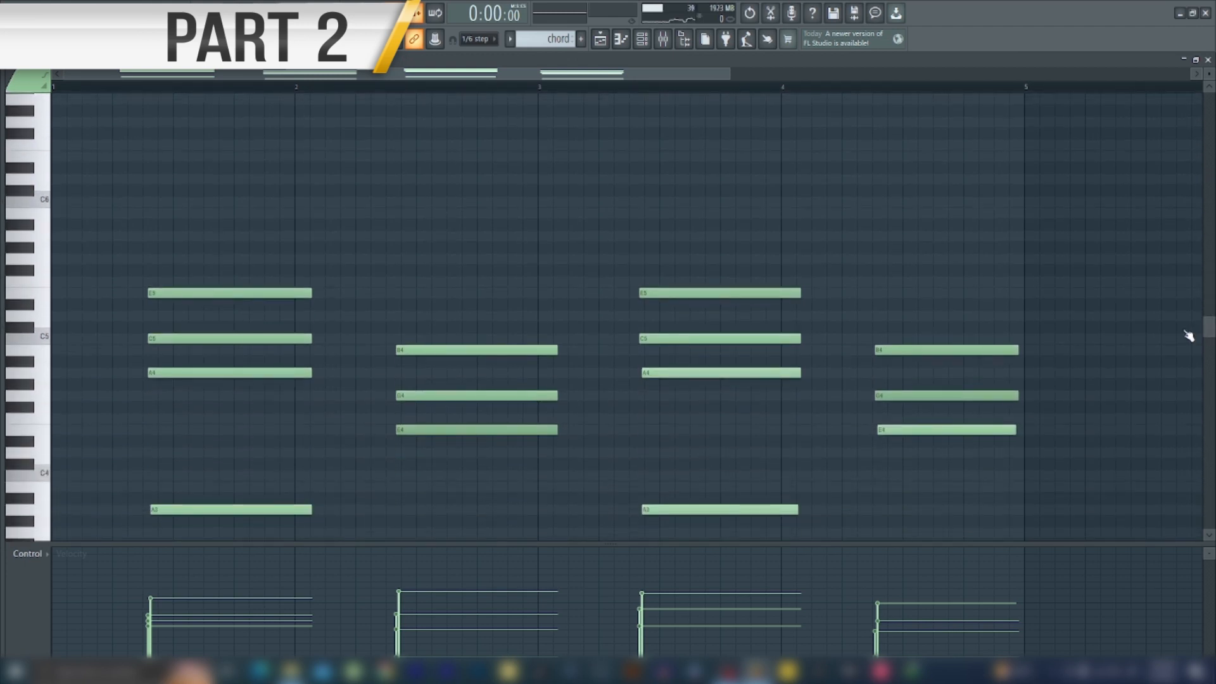
pyautogui.hotkey('alt', 'q')
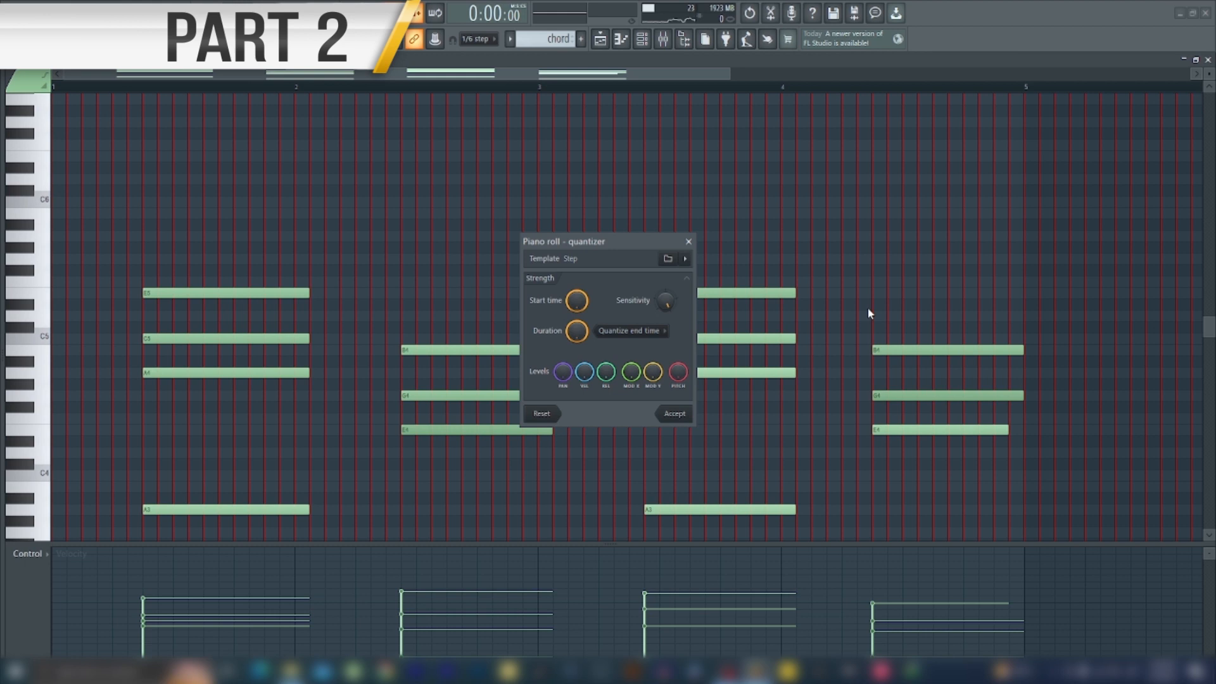
pyautogui.click(675, 415)
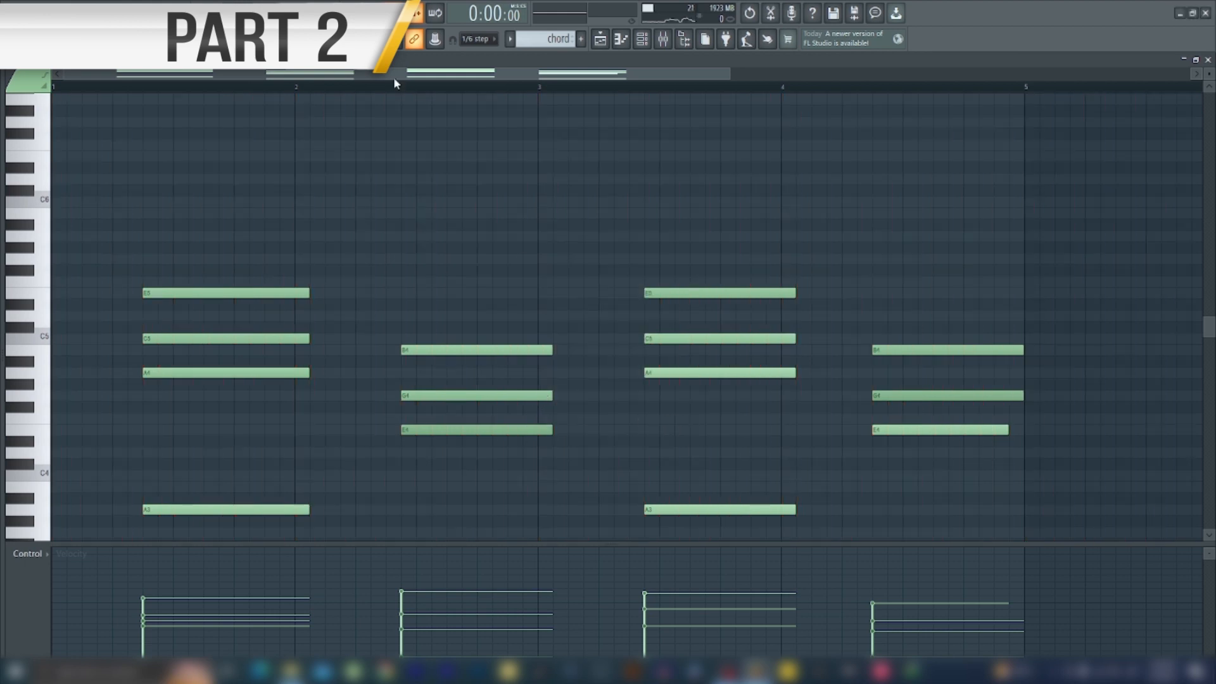
# Shift all notes of the second and third chords one grid step earlier while the progression plays.
pyautogui.press('space')
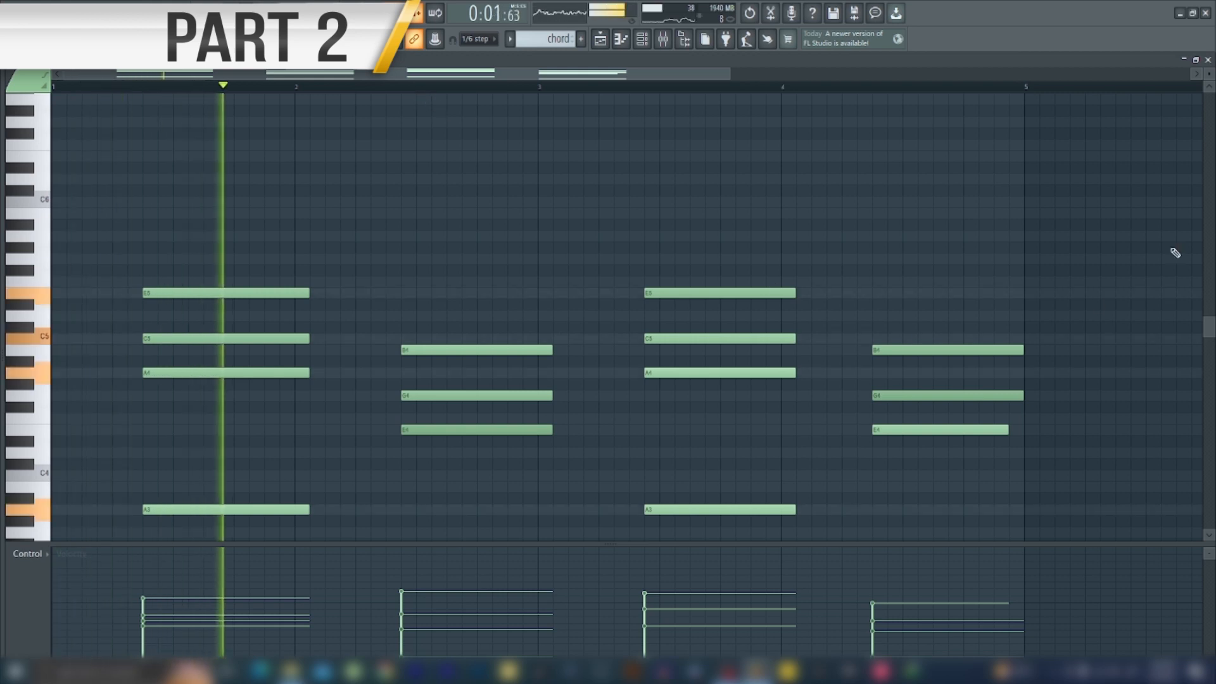
pyautogui.moveTo(1210, 328); pyautogui.dragTo(1211, 357)
pyautogui.moveTo(481, 213); pyautogui.dragTo(466, 499)
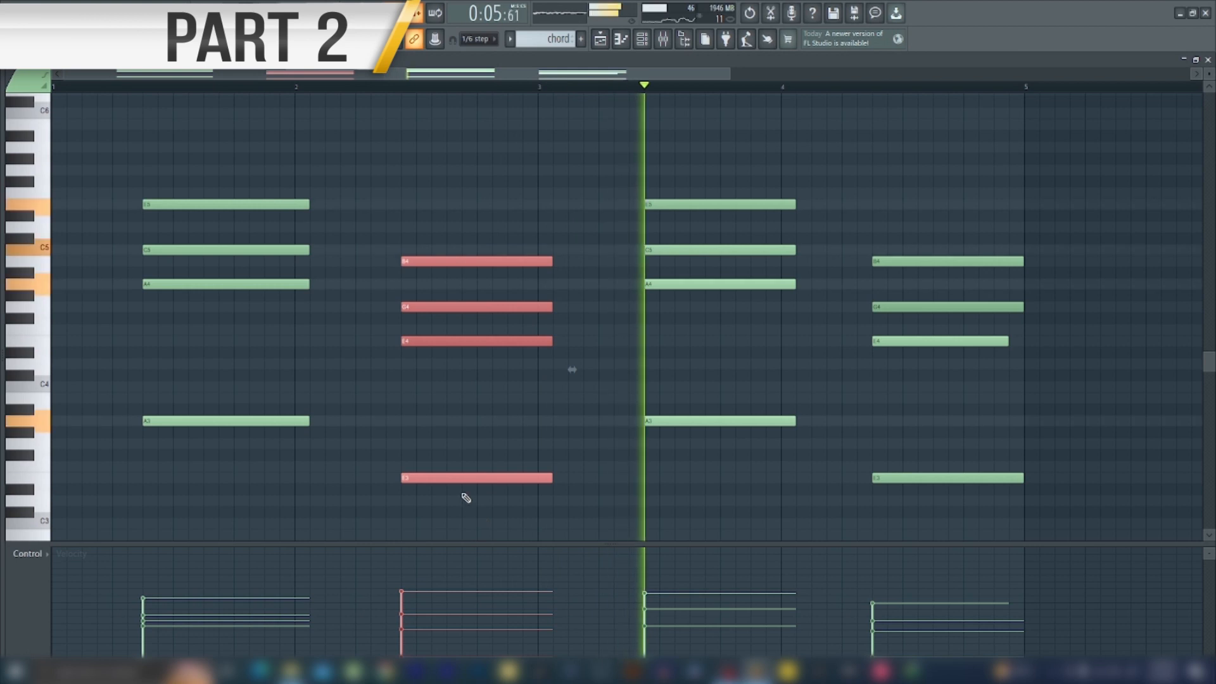
pyautogui.hotkey('shift', 'Left')
pyautogui.moveTo(701, 154); pyautogui.dragTo(739, 423)
pyautogui.hotkey('shift', 'Left')
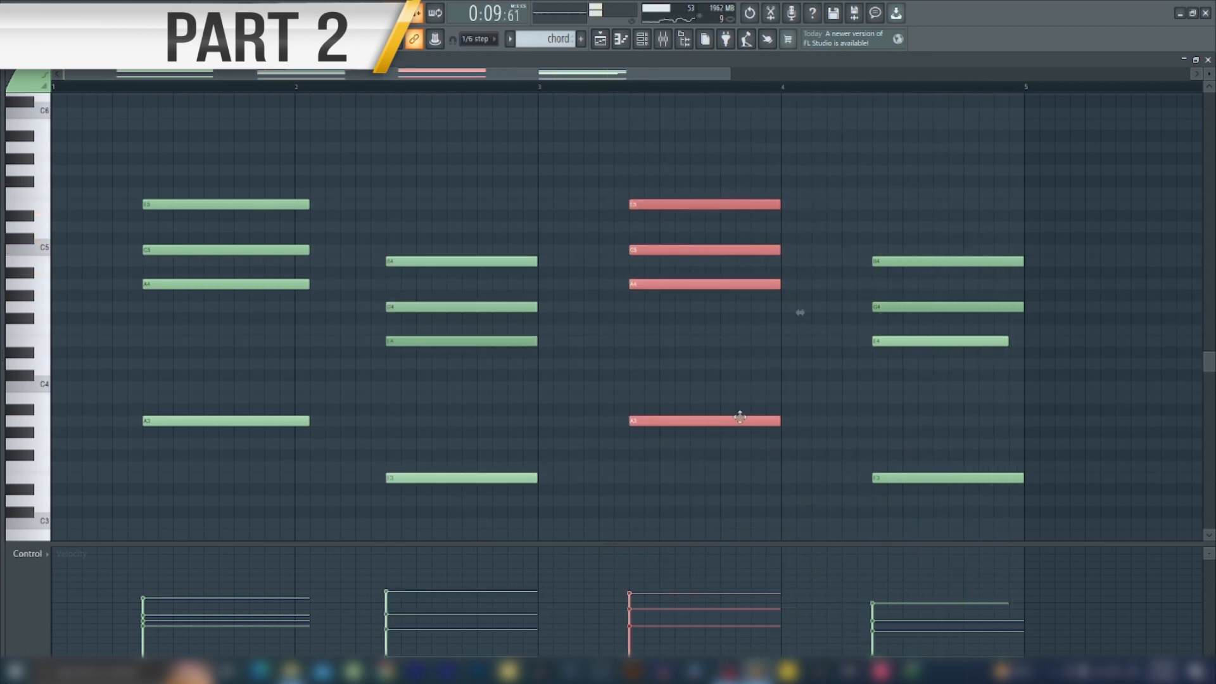
pyautogui.press('space')
# Duplicate the chord clip on Track 10 so it fills bars 5 to 8, and play the arrangement.
pyautogui.click(1208, 60)
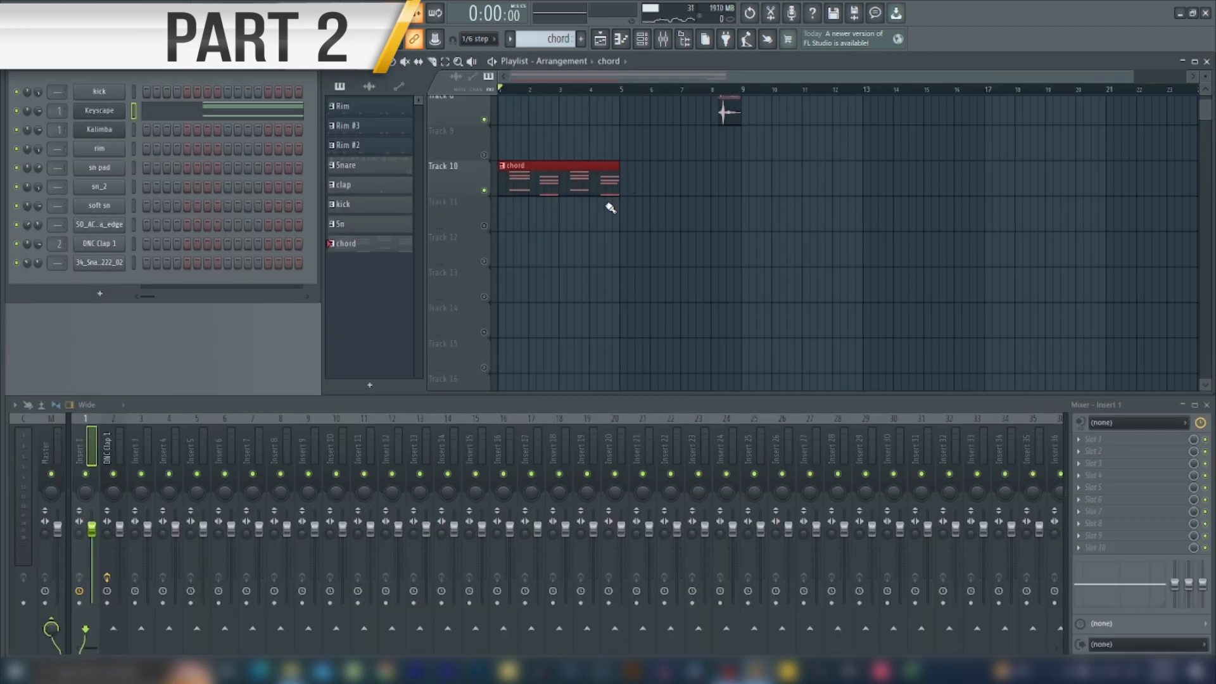
pyautogui.hotkey('ctrl', 'b')
pyautogui.press('space')
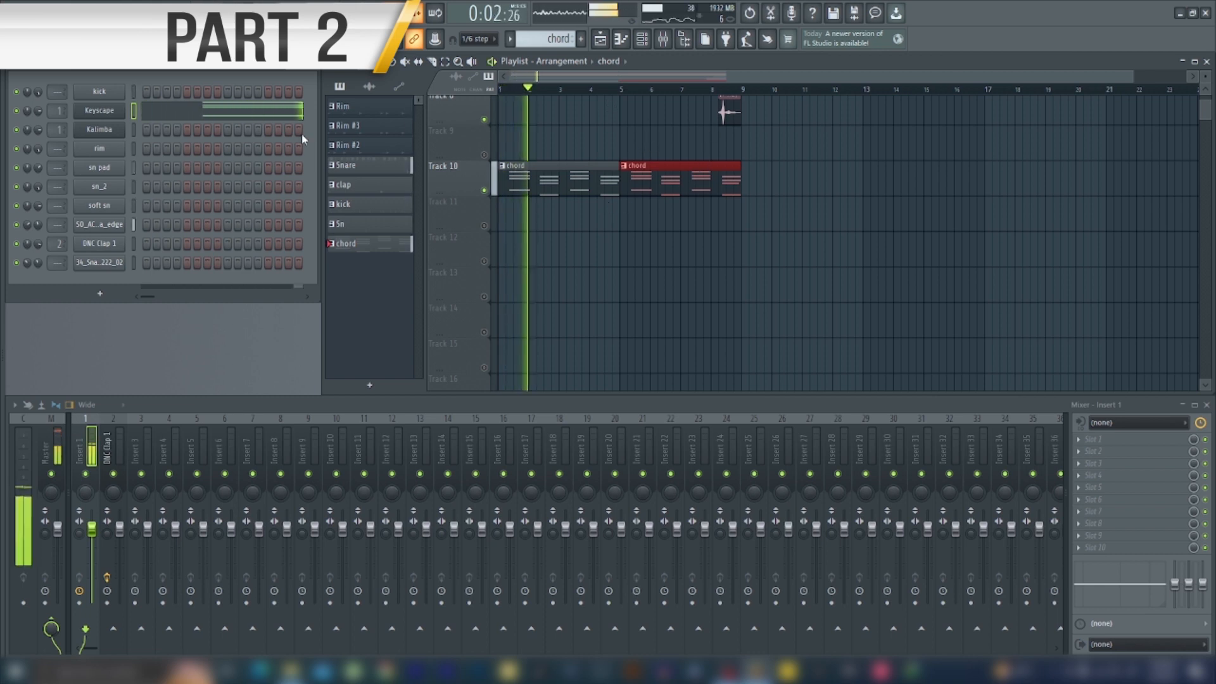
# Extend the E4 note of the last Keyscape chord to the end of bar 4.
pyautogui.click(270, 112)
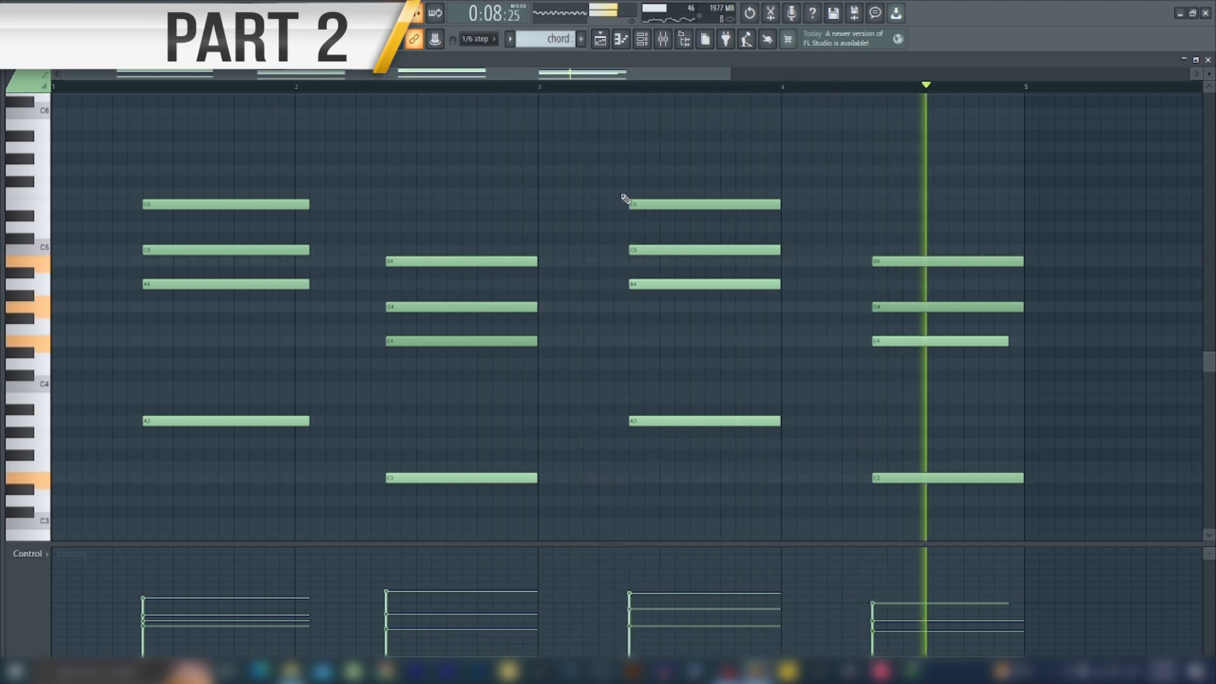
pyautogui.press('space')
pyautogui.moveTo(1009, 341); pyautogui.dragTo(1024, 341)
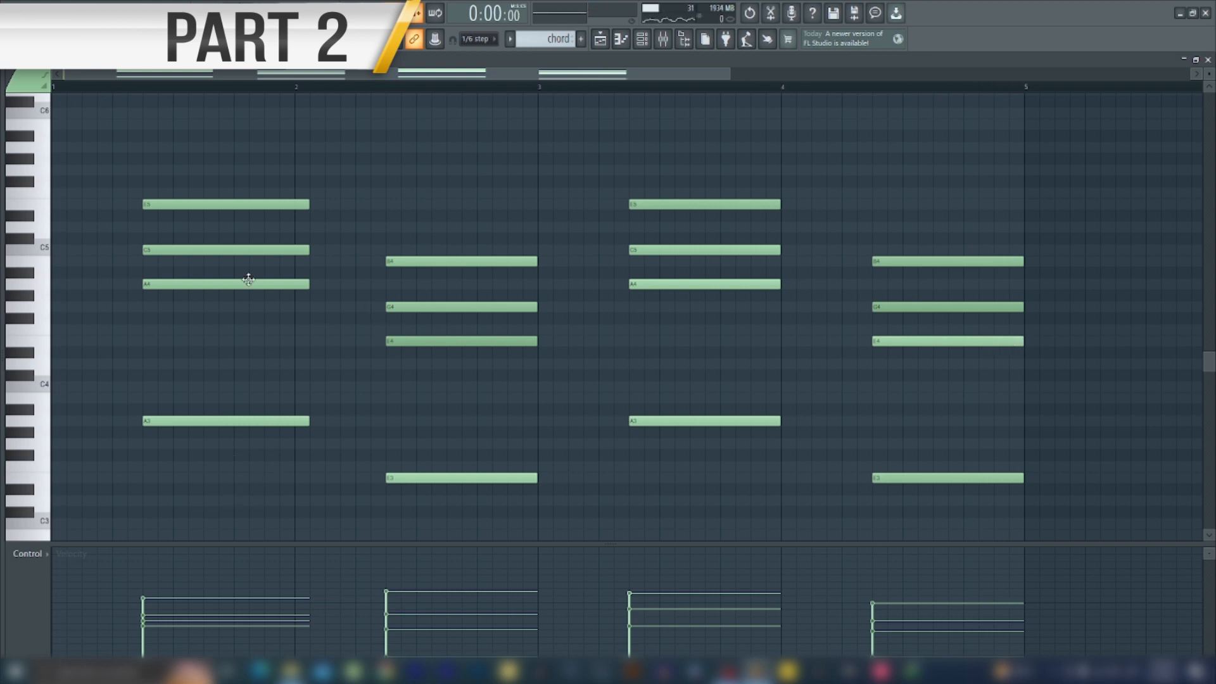
# Lower the velocity of all four notes in the first chord, and listen to the result.
pyautogui.moveTo(216, 180); pyautogui.dragTo(215, 475)
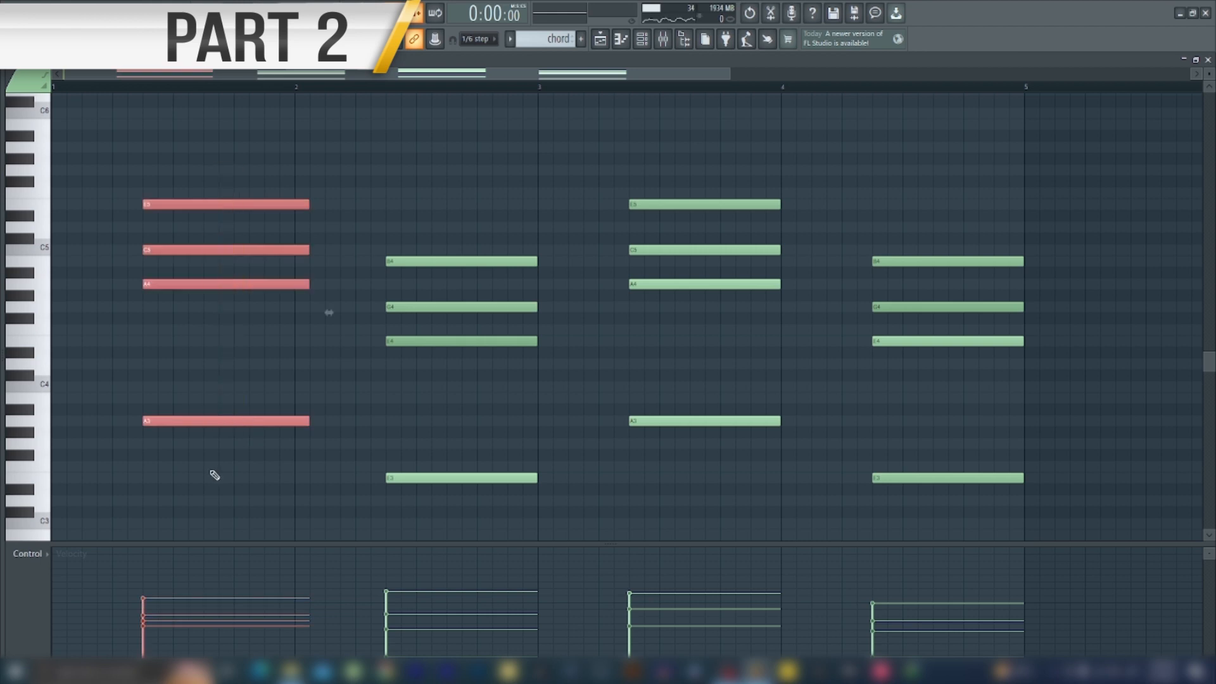
pyautogui.doubleClick(189, 422)
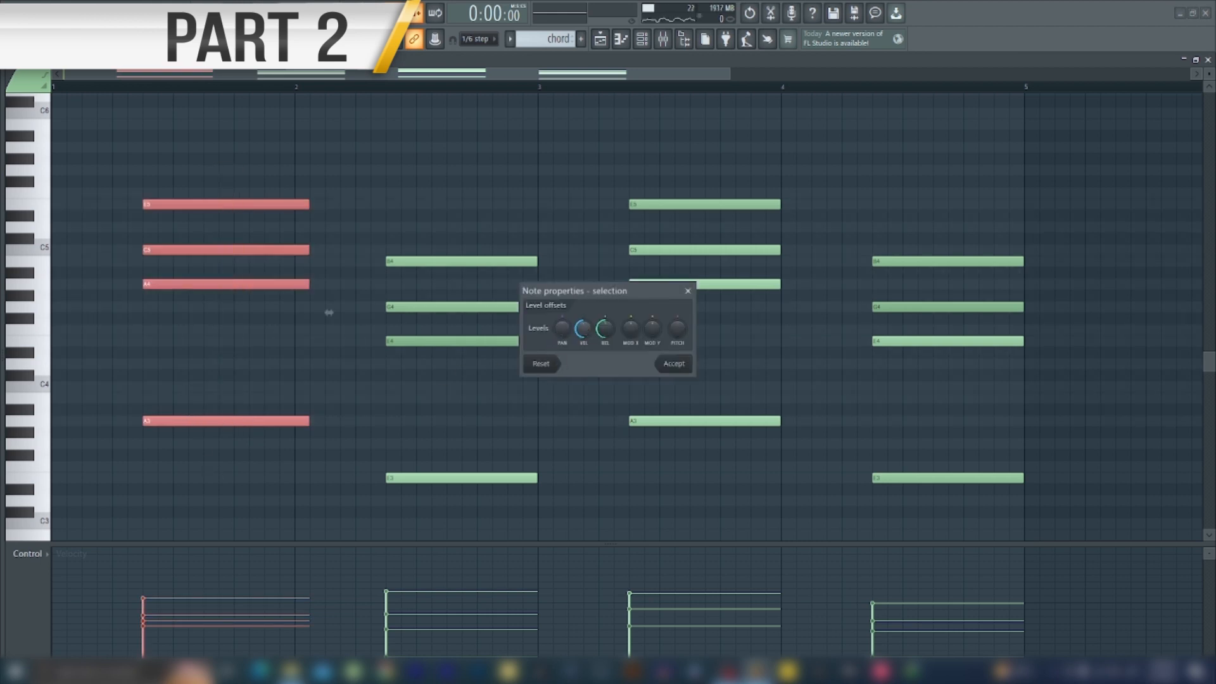
pyautogui.click(671, 365)
pyautogui.press('space')
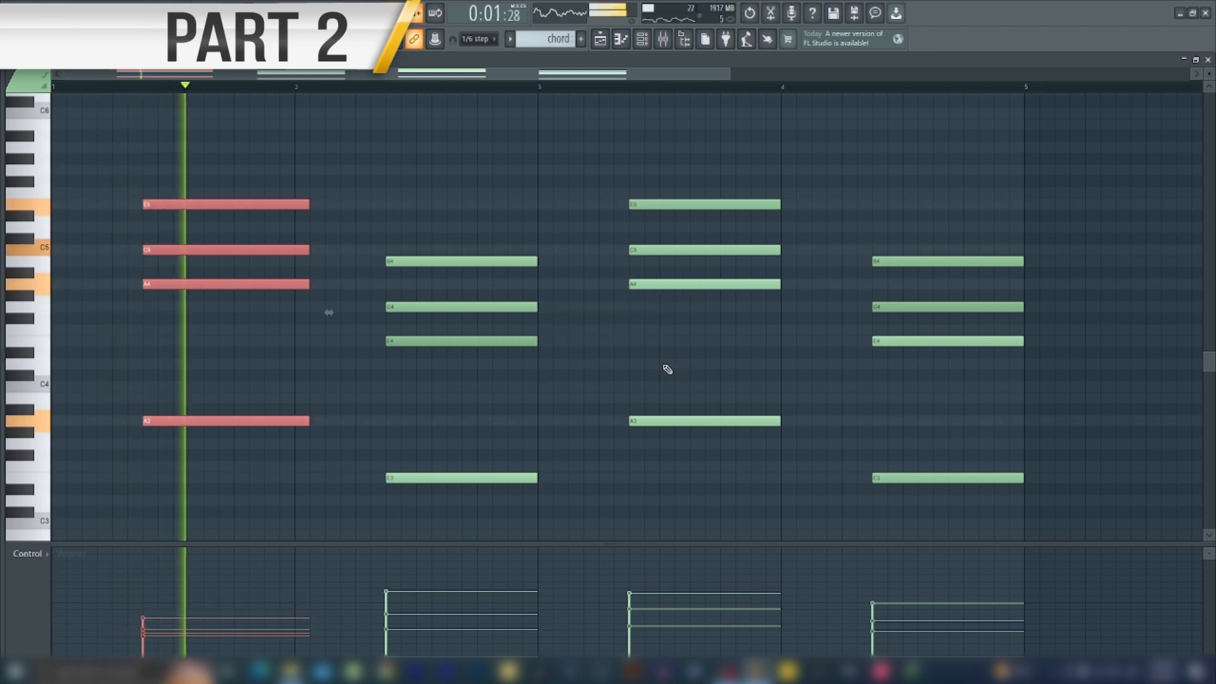
pyautogui.press('space')
pyautogui.keyDown('ctrl'); pyautogui.click(335, 176); pyautogui.keyUp('ctrl')
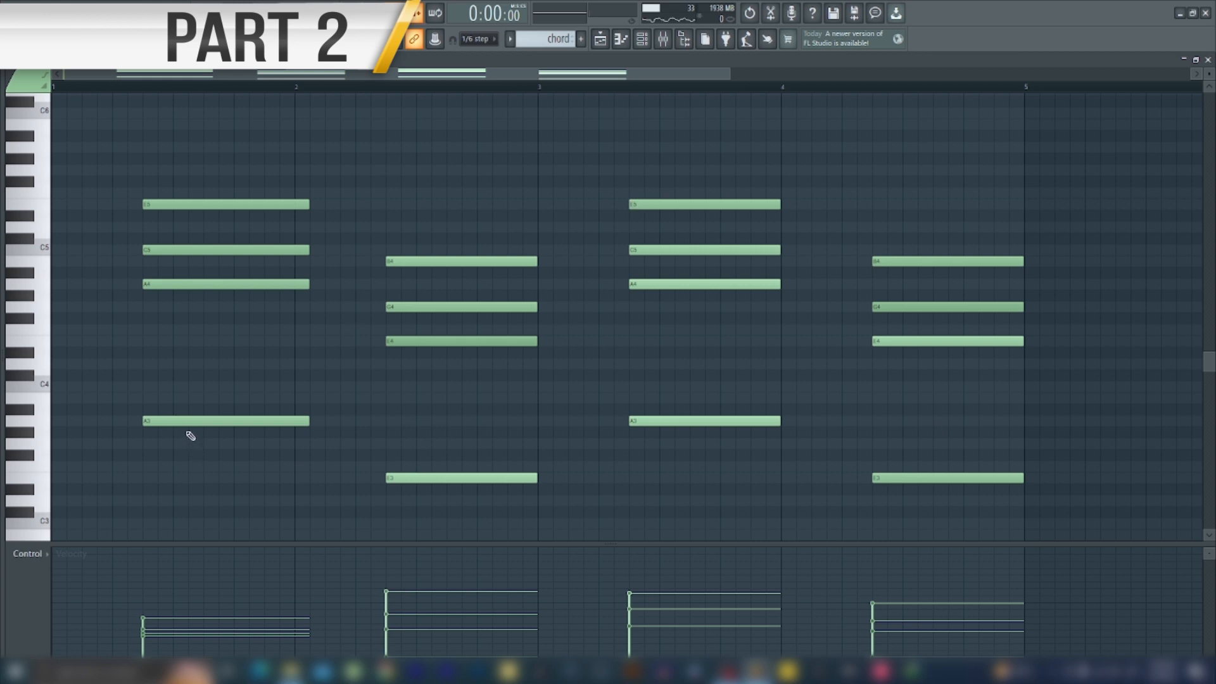
# Redraw the second chord's E3, E4, G4 and B4 notes with the first chord's note length and softer velocities.
pyautogui.rightClick(397, 478)
pyautogui.click(388, 477)
pyautogui.rightClick(393, 342)
pyautogui.click(389, 343)
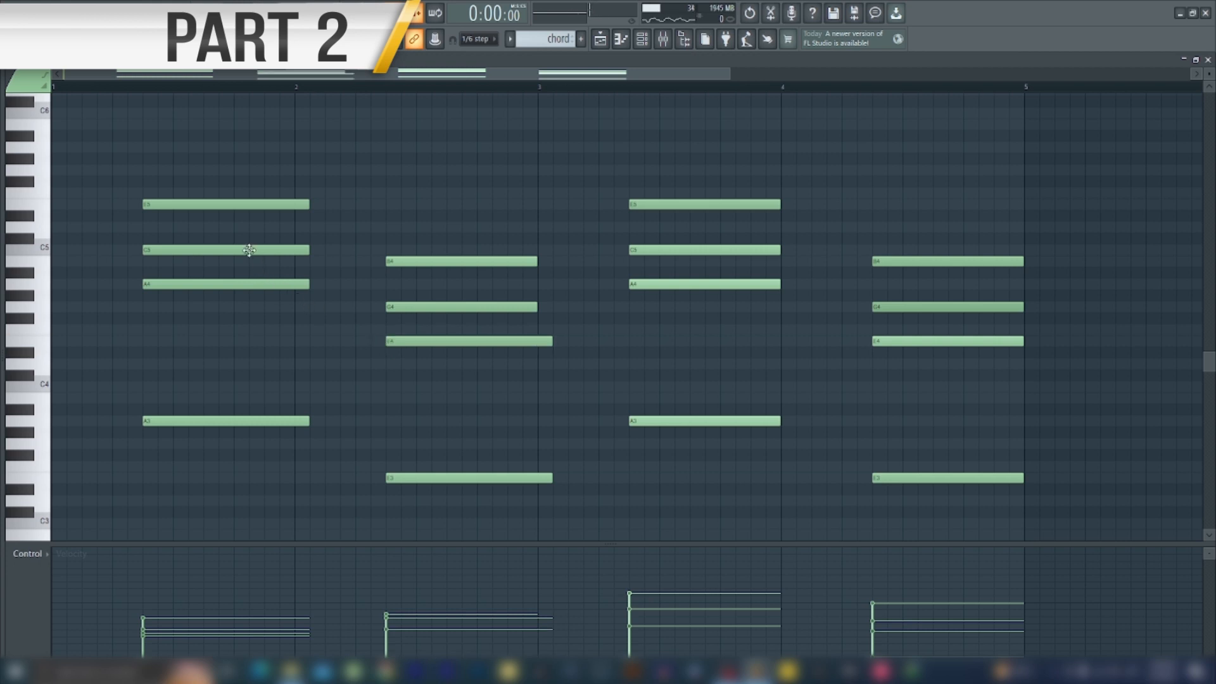
pyautogui.rightClick(392, 308)
pyautogui.click(391, 308)
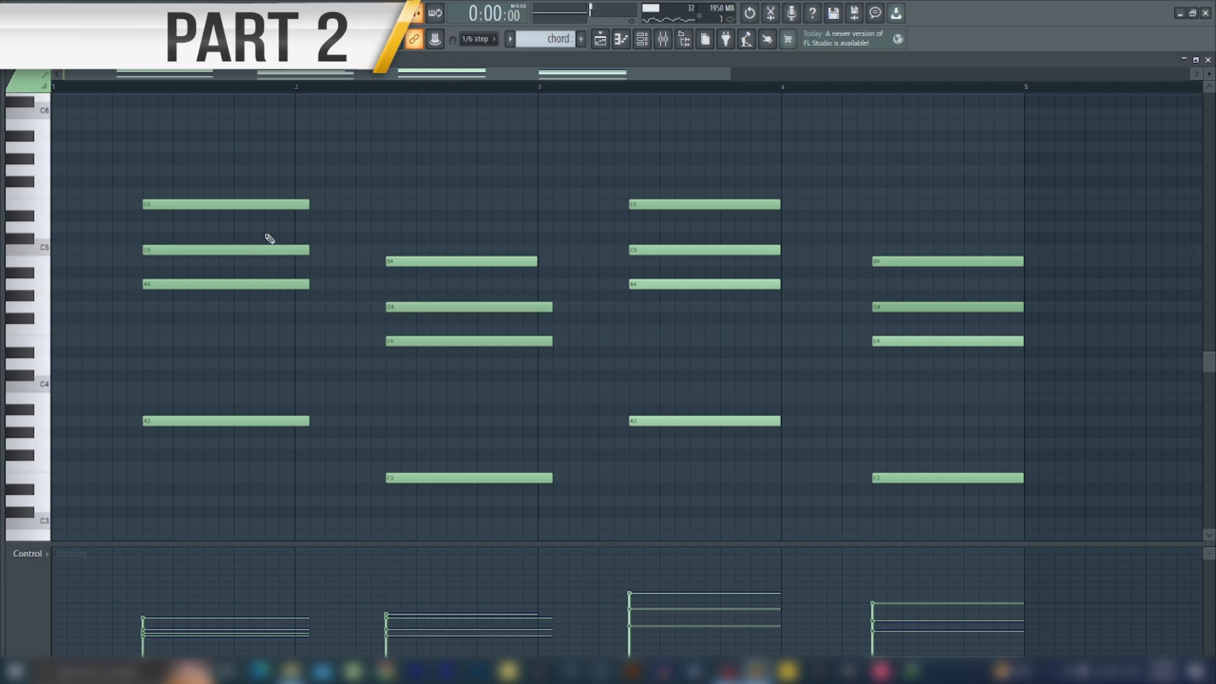
pyautogui.rightClick(403, 262)
pyautogui.click(388, 261)
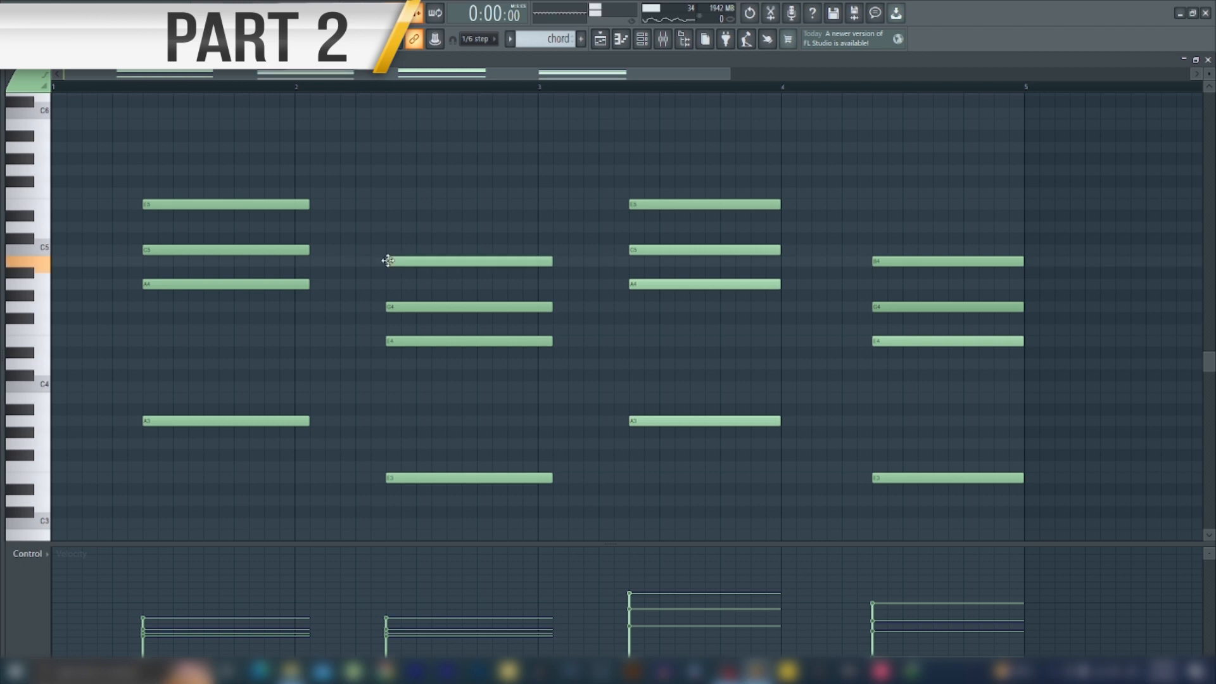
# Replace the third chord's E5, C5, A4 and A3 notes with copies matching the first chord's length and velocities.
pyautogui.rightClick(651, 204)
pyautogui.click(631, 205)
pyautogui.rightClick(659, 250)
pyautogui.click(632, 250)
pyautogui.rightClick(646, 285)
pyautogui.click(632, 284)
pyautogui.rightClick(640, 421)
pyautogui.click(631, 421)
# Redraw the fourth chord's E3, E4, G4 and B4 notes to match the first chord's length and velocities.
pyautogui.rightClick(880, 478)
pyautogui.click(874, 478)
pyautogui.rightClick(873, 342)
pyautogui.click(874, 341)
pyautogui.rightClick(874, 307)
pyautogui.click(875, 308)
pyautogui.rightClick(877, 262)
pyautogui.click(874, 261)
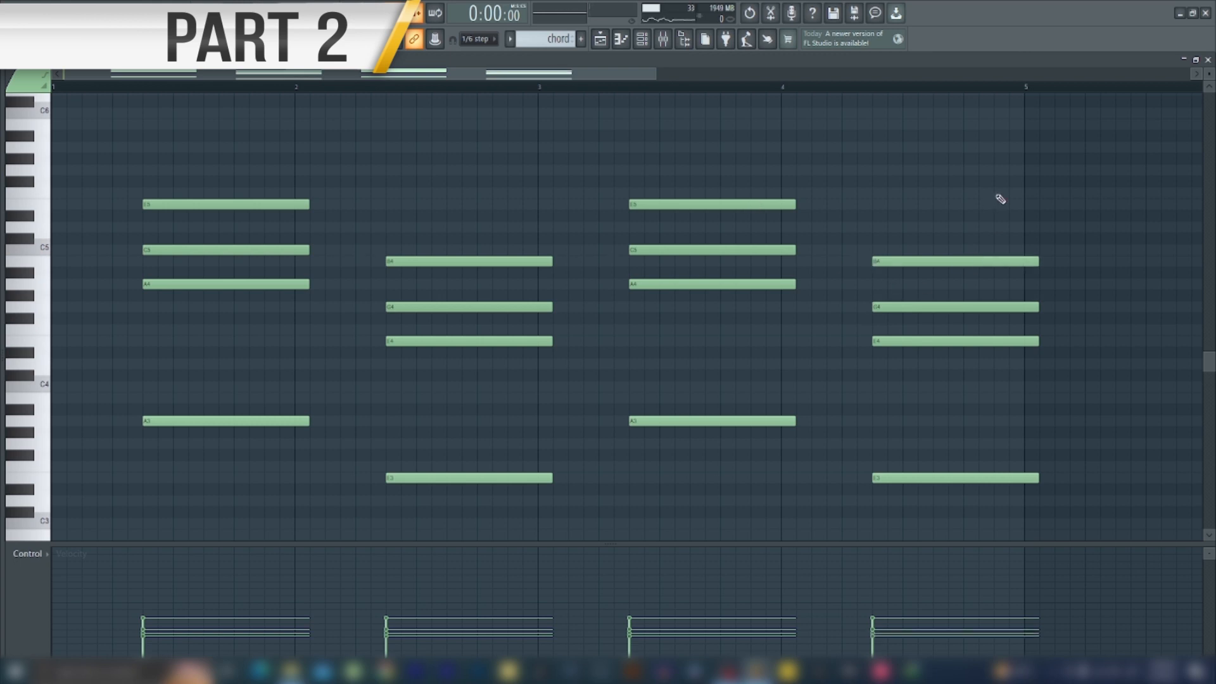
# Slice the fourth chord at bar 5, delete the parts past it, and return to the playlist.
pyautogui.moveTo(1024, 237); pyautogui.dragTo(1024, 315)
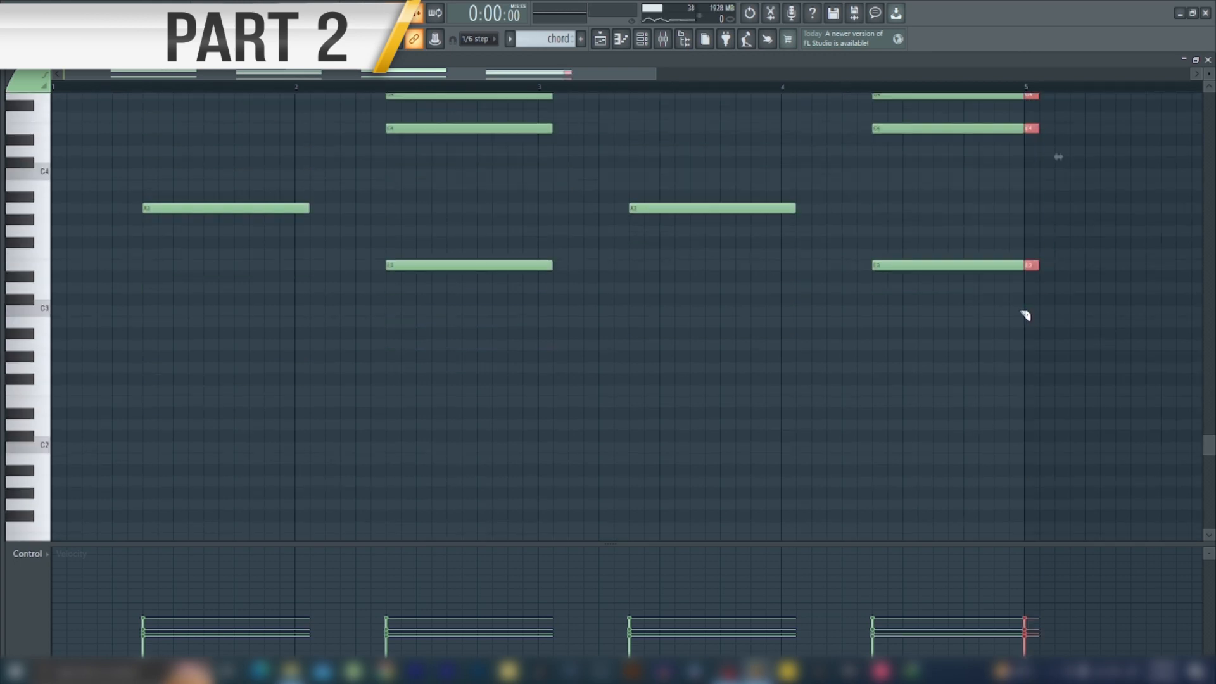
pyautogui.press('Delete')
pyautogui.click(1183, 59)
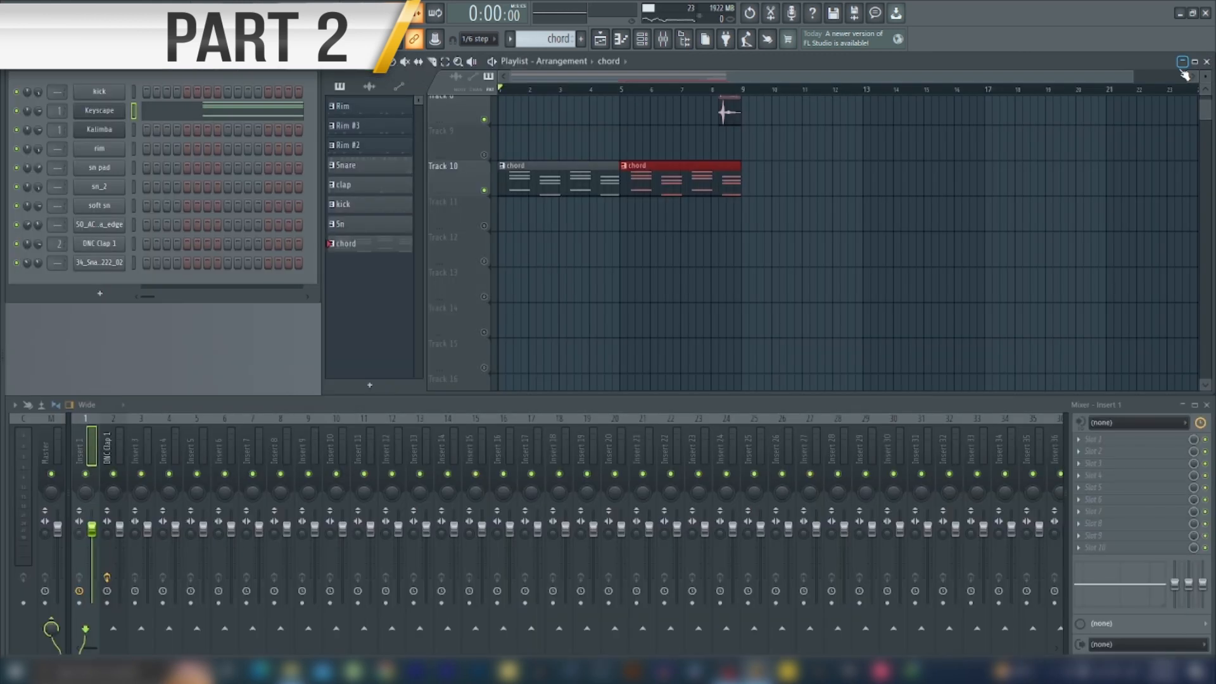
# Play the eight-bar arrangement to hear the edited chords together with the drums.
pyautogui.press('space')
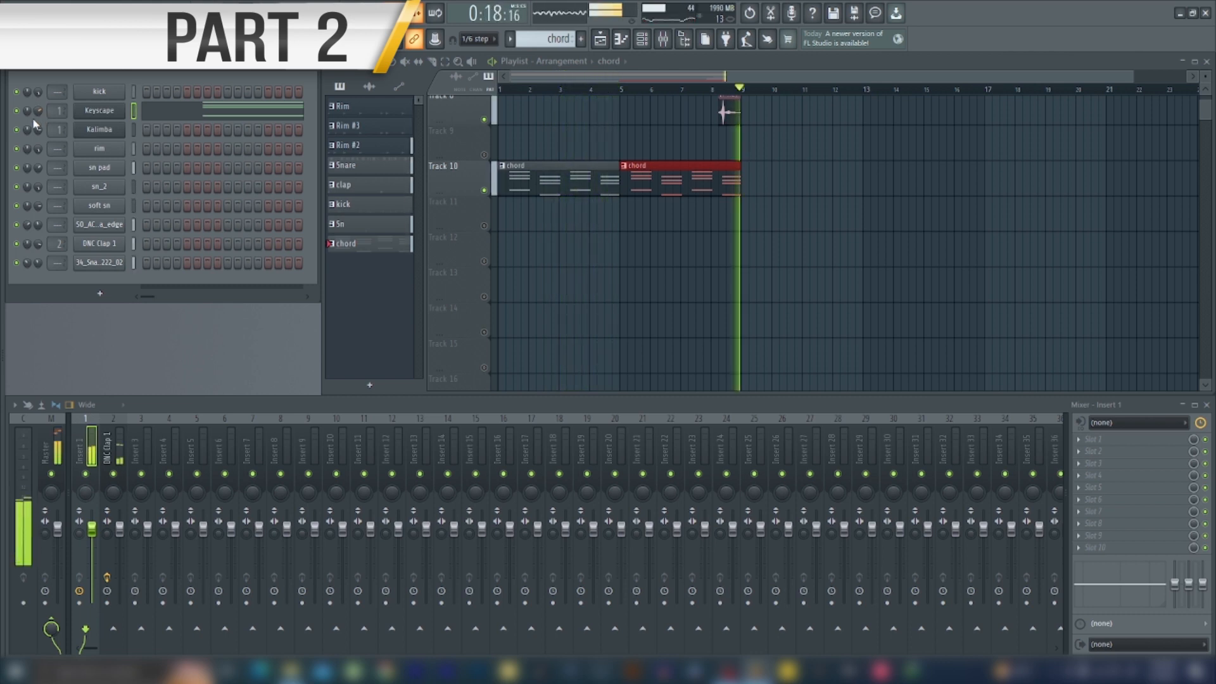
pyautogui.press('space')
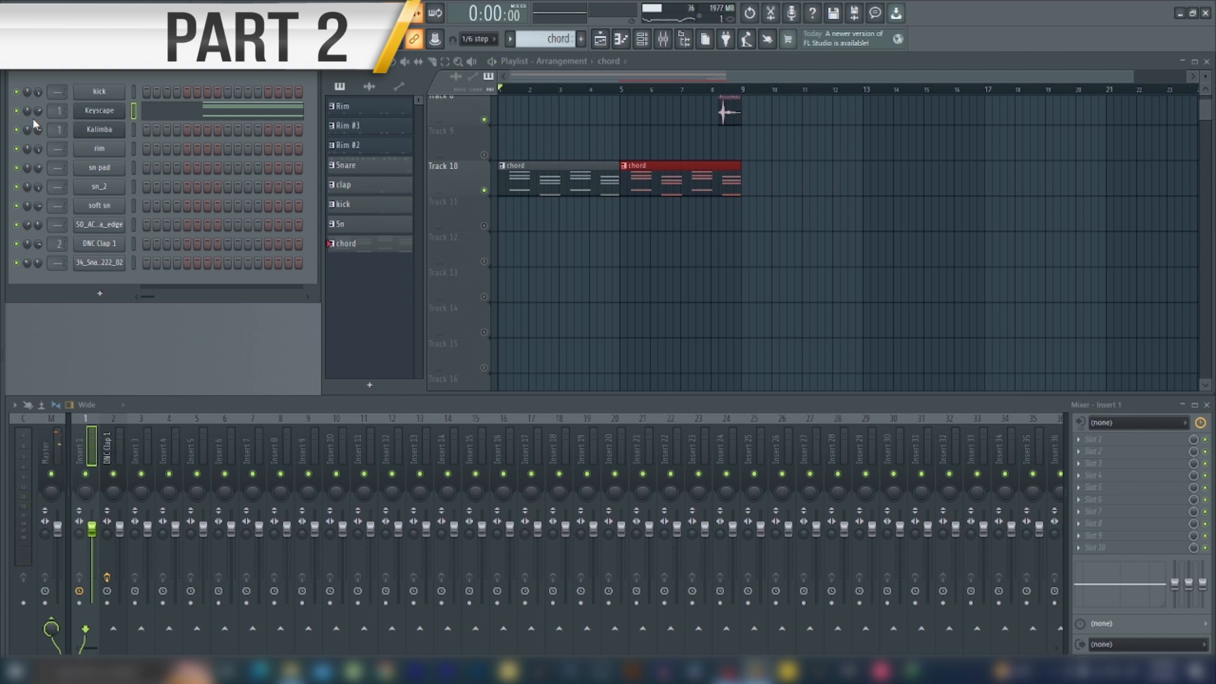
pyautogui.moveTo(1205, 76); pyautogui.dragTo(1205, 88)
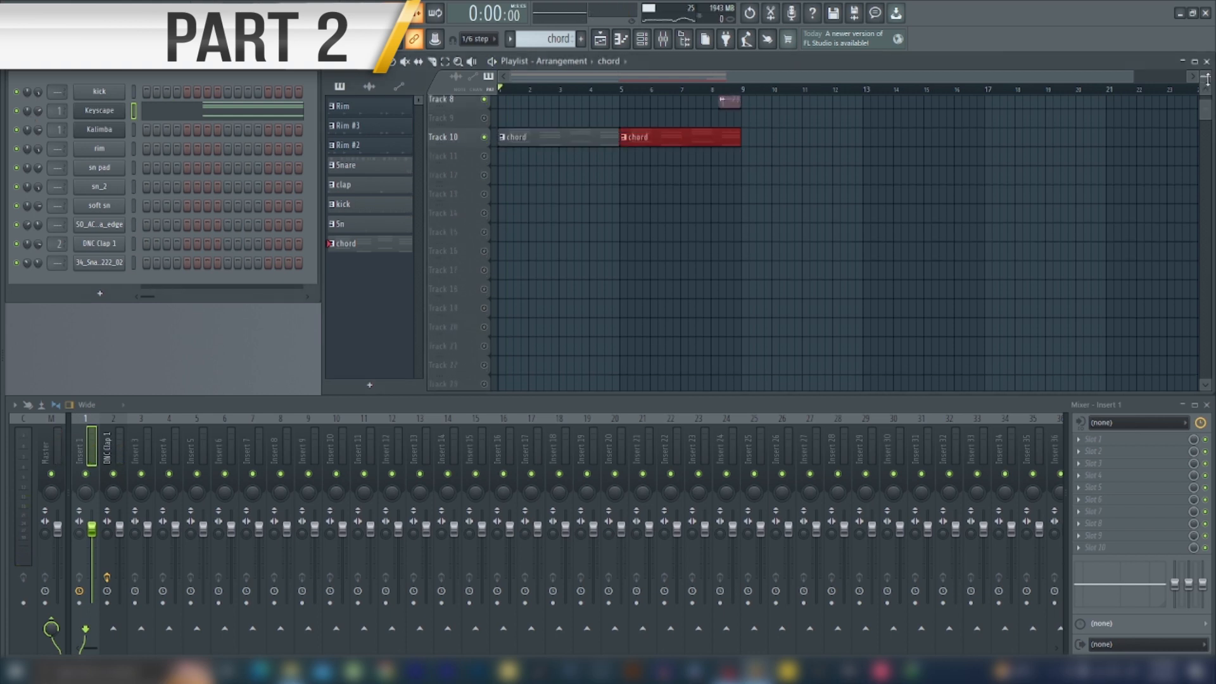
# Duplicate the eight-bar arrangement to bar 9 and make the chord clip at bar 9 a unique pattern.
pyautogui.scroll(1, 725, 108)
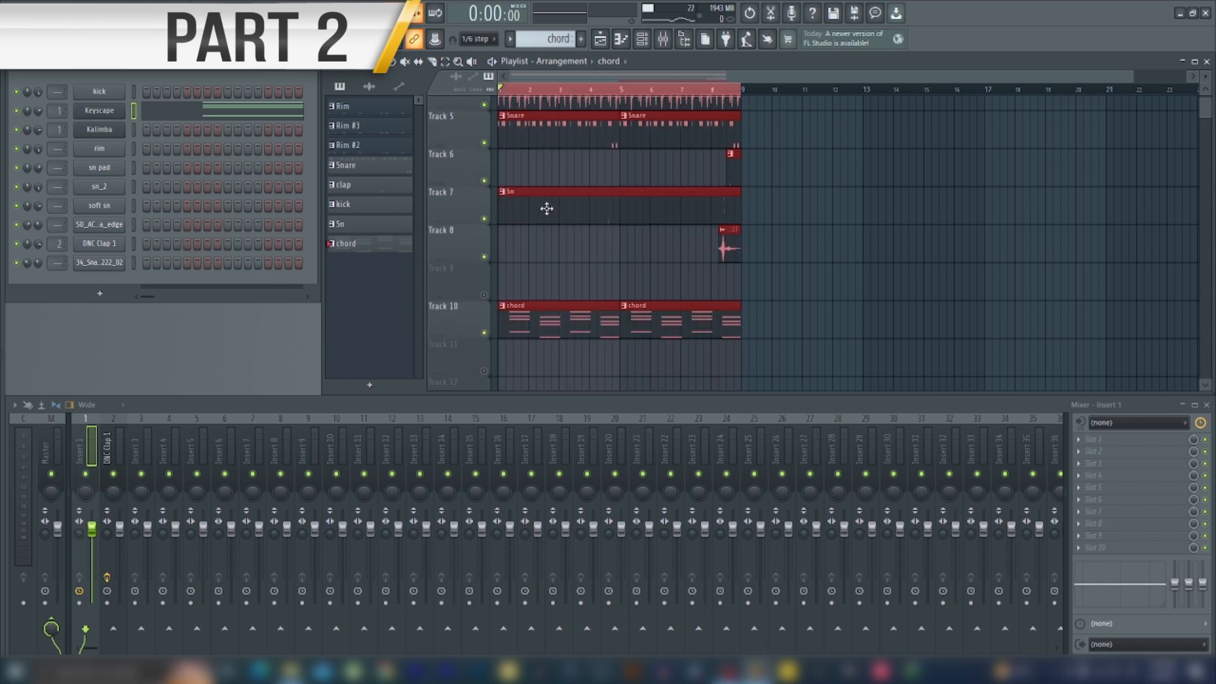
pyautogui.moveTo(545, 207); pyautogui.dragTo(797, 203)
pyautogui.rightClick(744, 312)
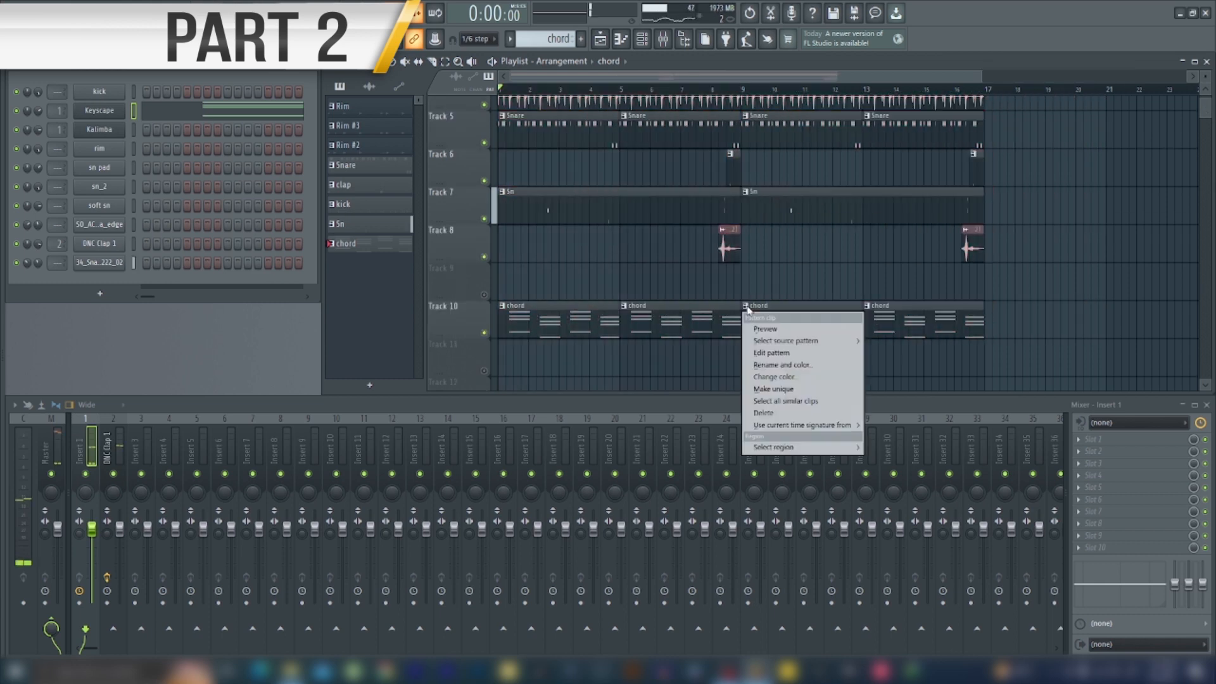
pyautogui.click(791, 390)
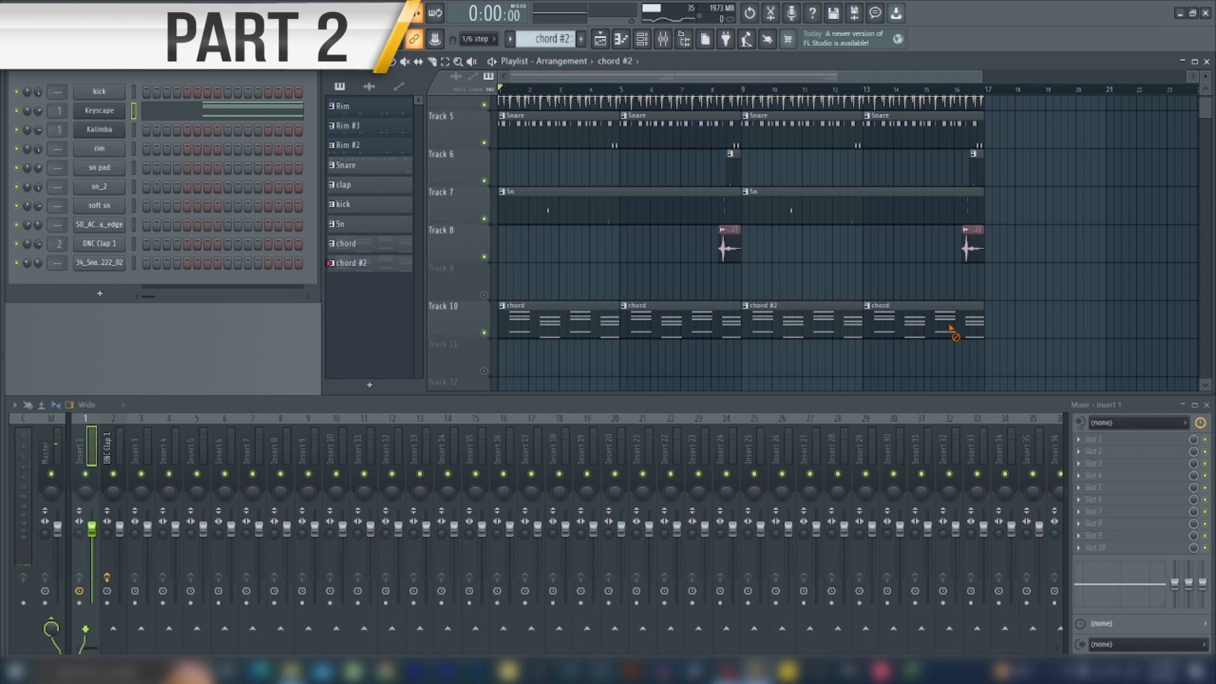
# Open the chord #2 pattern, select all its notes, and copy them one octave up.
pyautogui.doubleClick(786, 326)
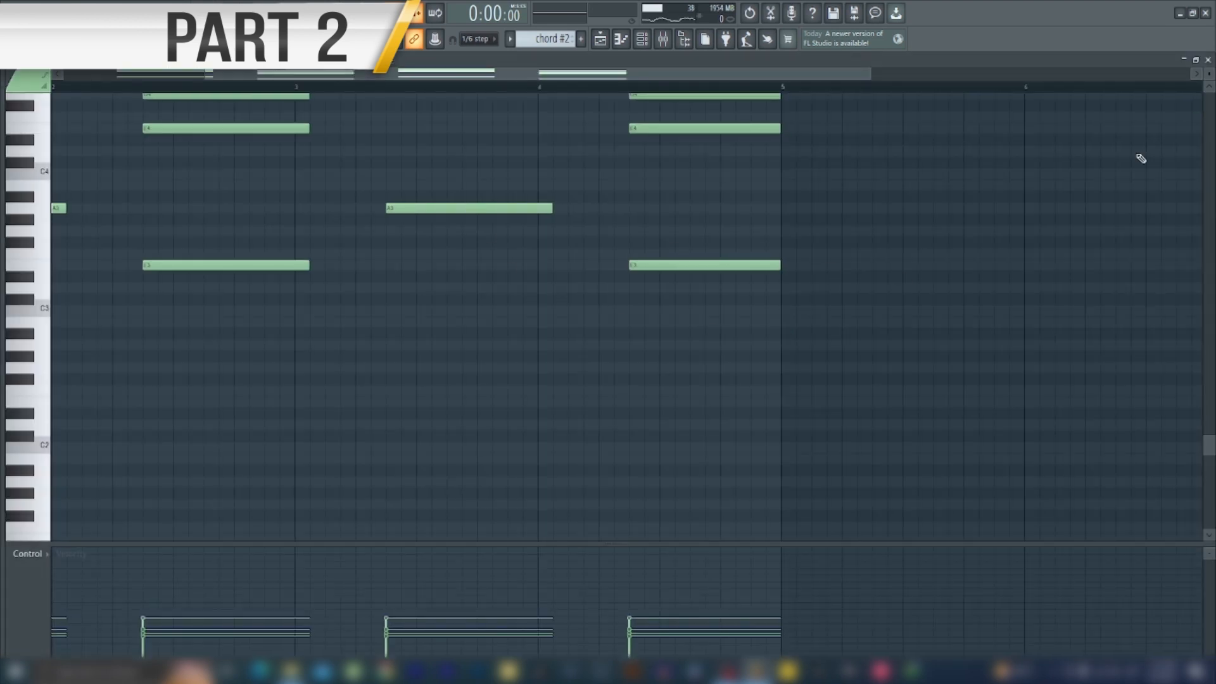
pyautogui.moveTo(1208, 452); pyautogui.dragTo(1208, 347)
pyautogui.moveTo(963, 145); pyautogui.dragTo(63, 368)
pyautogui.scroll(2, 711, 428)
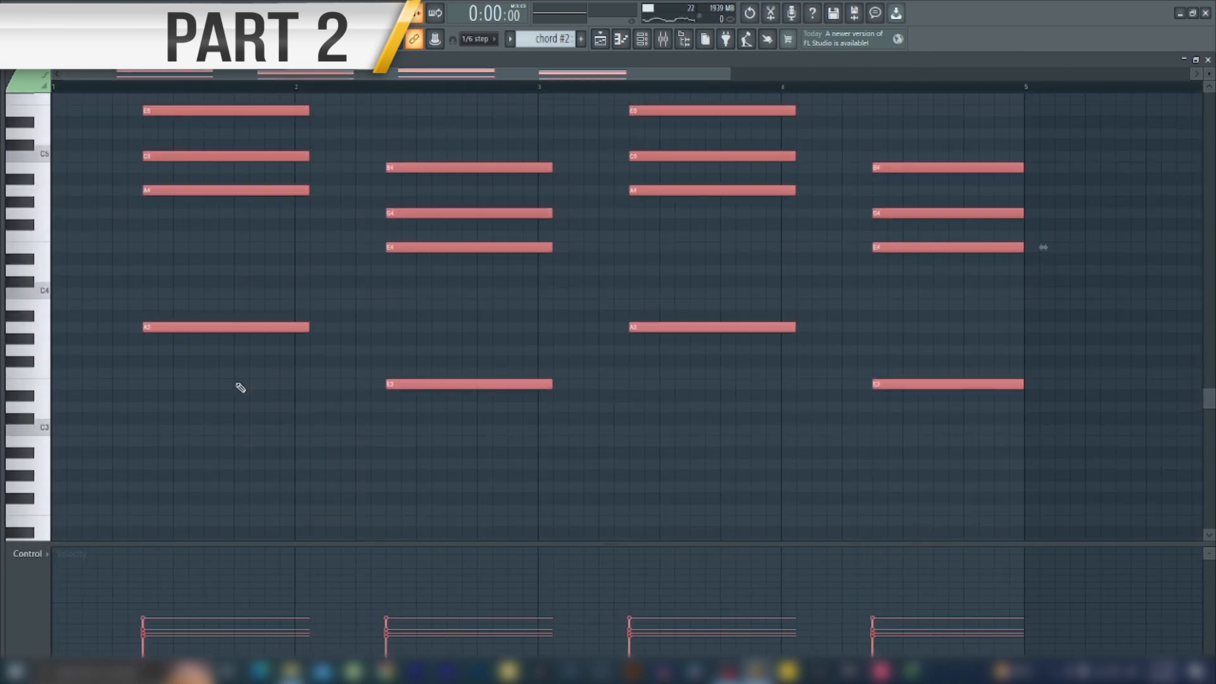
pyautogui.moveTo(163, 327)
pyautogui.mouseDown()
pyautogui.moveTo(197, 337)
pyautogui.moveTo(165, 337)
pyautogui.mouseUp()
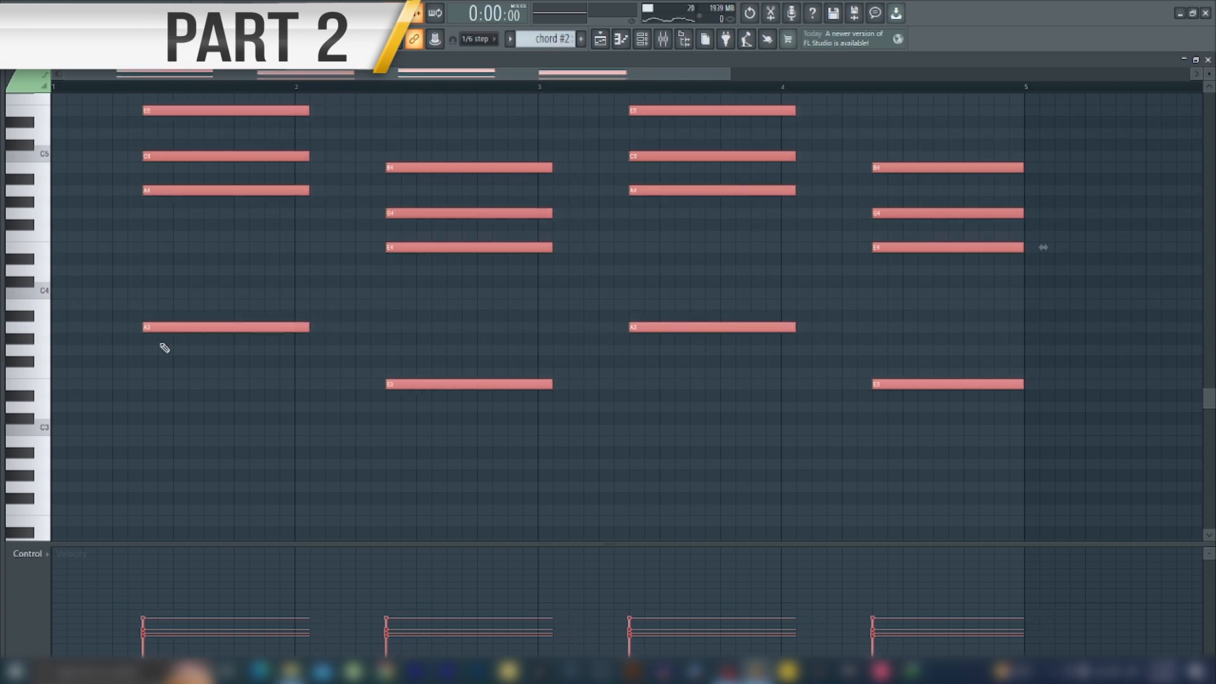
pyautogui.hotkey('ctrl', 'Up')
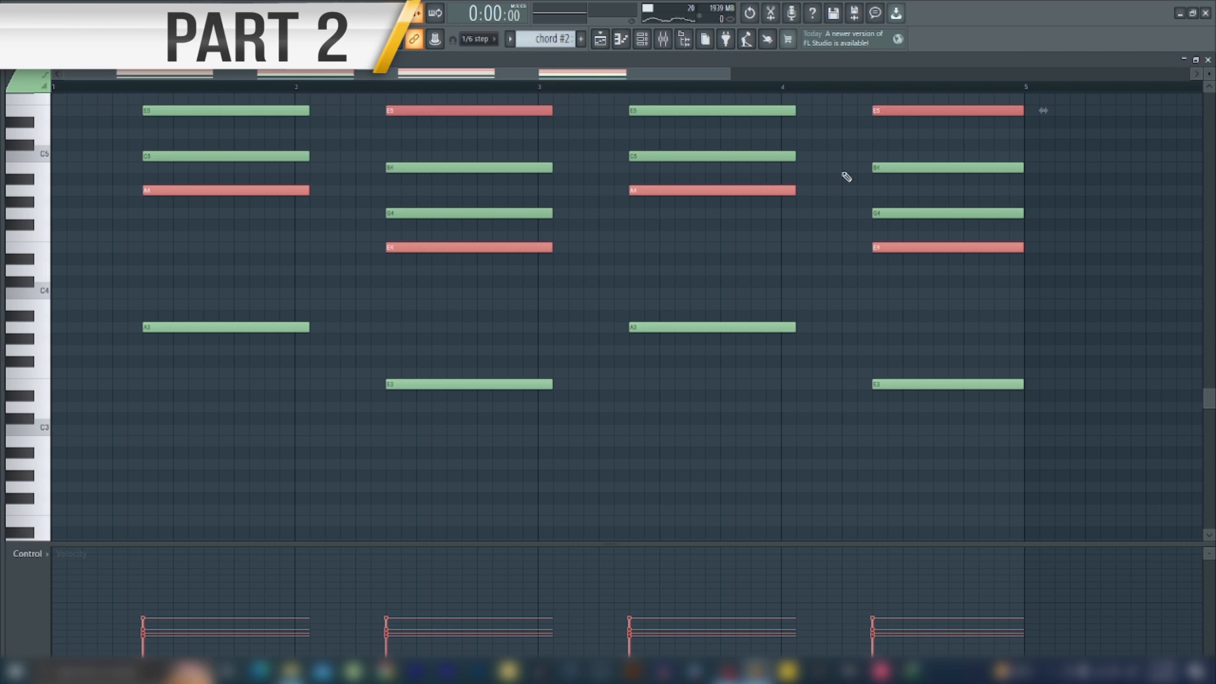
# Take the doubled A4 and E4 notes out of the octave-up copies in all four chords and return to the playlist.
pyautogui.moveTo(1208, 405); pyautogui.dragTo(1207, 322)
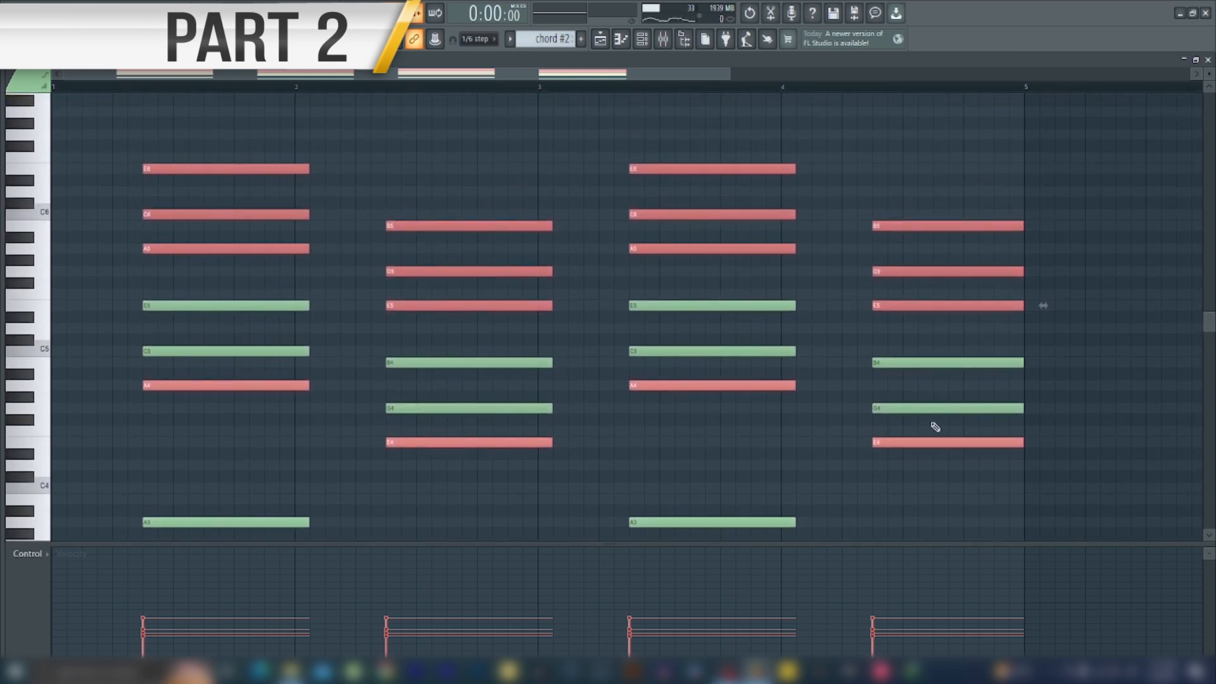
pyautogui.moveTo(741, 385)
pyautogui.mouseDown()
pyautogui.moveTo(785, 389)
pyautogui.moveTo(746, 387)
pyautogui.mouseUp()
pyautogui.keyDown('ctrl'); pyautogui.keyDown('shift'); pyautogui.click(738, 388); pyautogui.keyUp('shift'); pyautogui.keyUp('ctrl')
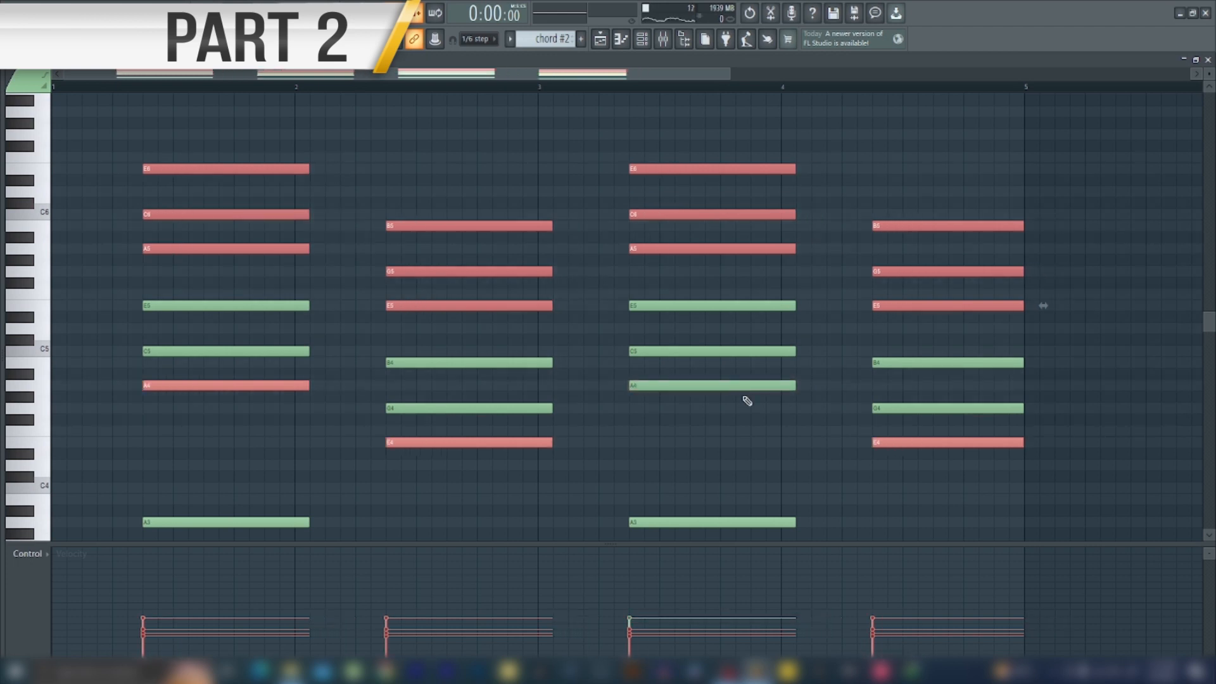
pyautogui.keyDown('ctrl'); pyautogui.keyDown('shift'); pyautogui.click(890, 443); pyautogui.keyUp('shift'); pyautogui.keyUp('ctrl')
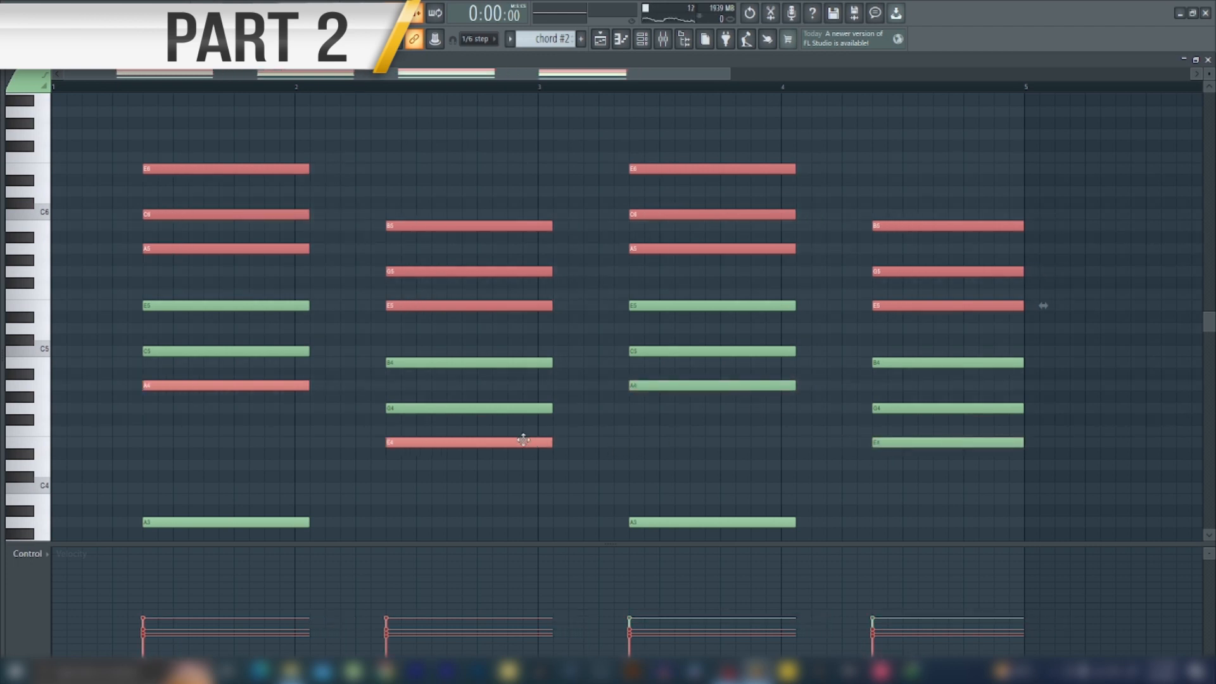
pyautogui.keyDown('ctrl'); pyautogui.keyDown('shift'); pyautogui.click(523, 441); pyautogui.keyUp('shift'); pyautogui.keyUp('ctrl')
pyautogui.keyDown('ctrl'); pyautogui.keyDown('shift'); pyautogui.click(254, 386); pyautogui.keyUp('shift'); pyautogui.keyUp('ctrl')
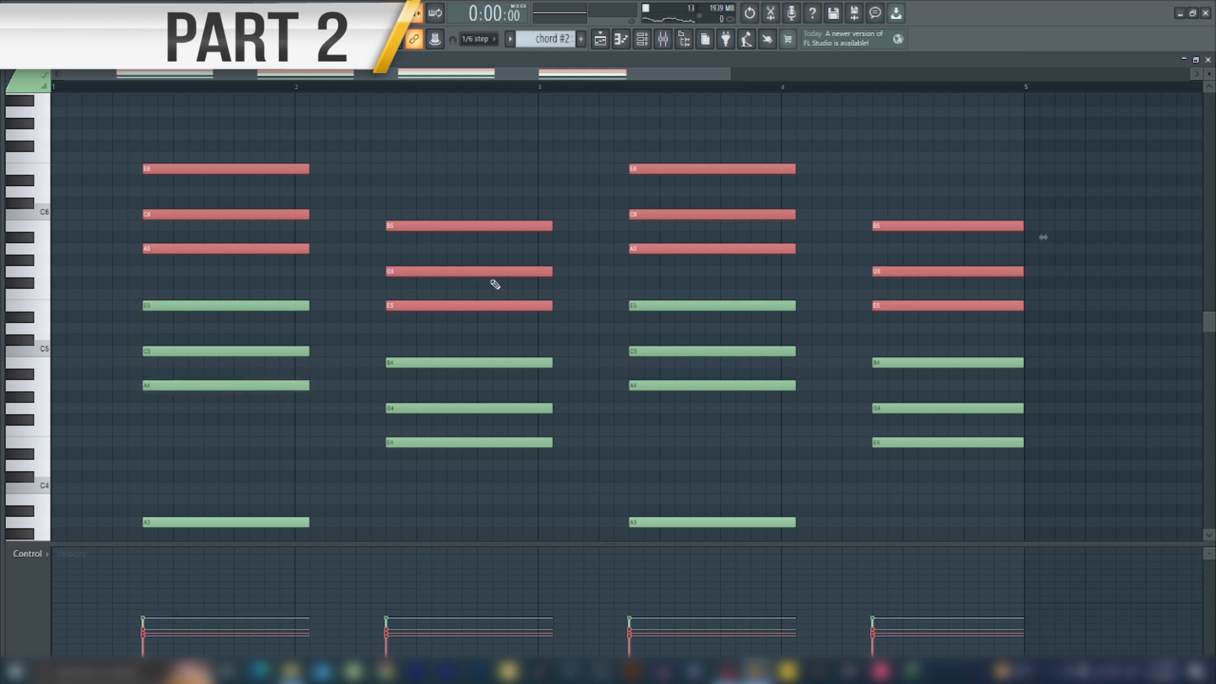
pyautogui.moveTo(480, 307)
pyautogui.mouseDown()
pyautogui.moveTo(521, 312)
pyautogui.moveTo(475, 312)
pyautogui.moveTo(496, 319)
pyautogui.moveTo(503, 308)
pyautogui.moveTo(482, 303)
pyautogui.mouseUp()
pyautogui.click(1208, 59)
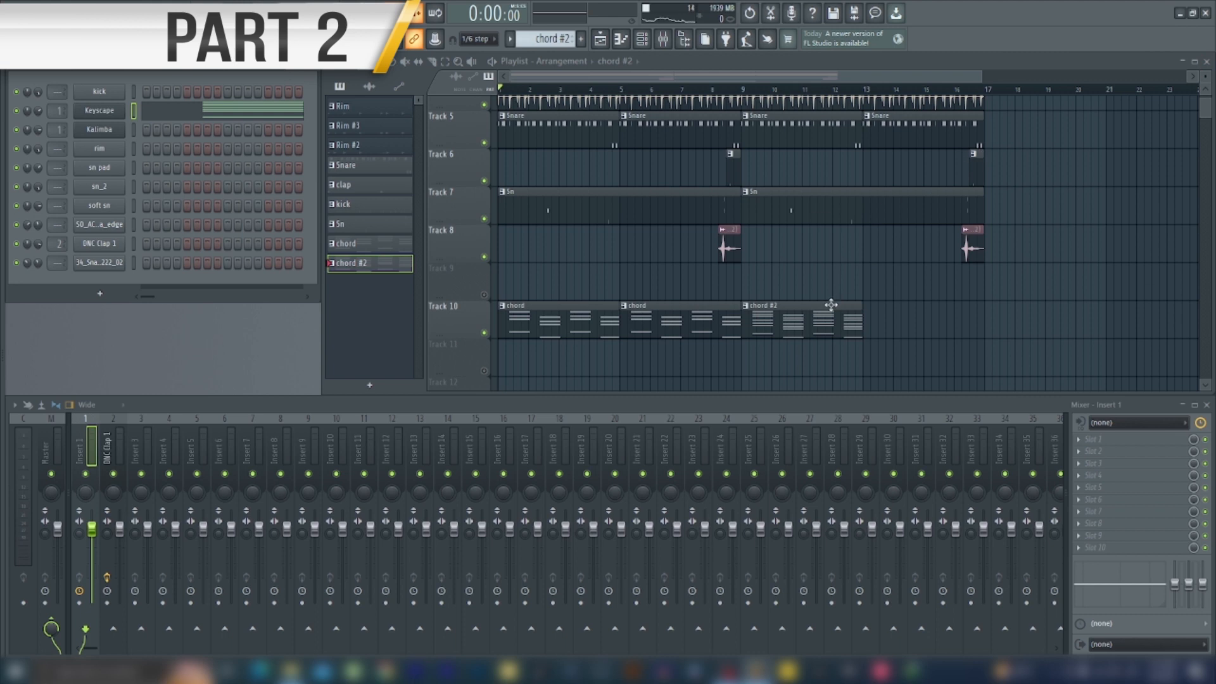
# Place chord #2 at bar 13 on Track 10 in place of the original chord clip and play from bar 9.
pyautogui.click(872, 324)
pyautogui.moveTo(921, 328); pyautogui.dragTo(904, 323)
pyautogui.click(750, 105)
pyautogui.press('space')
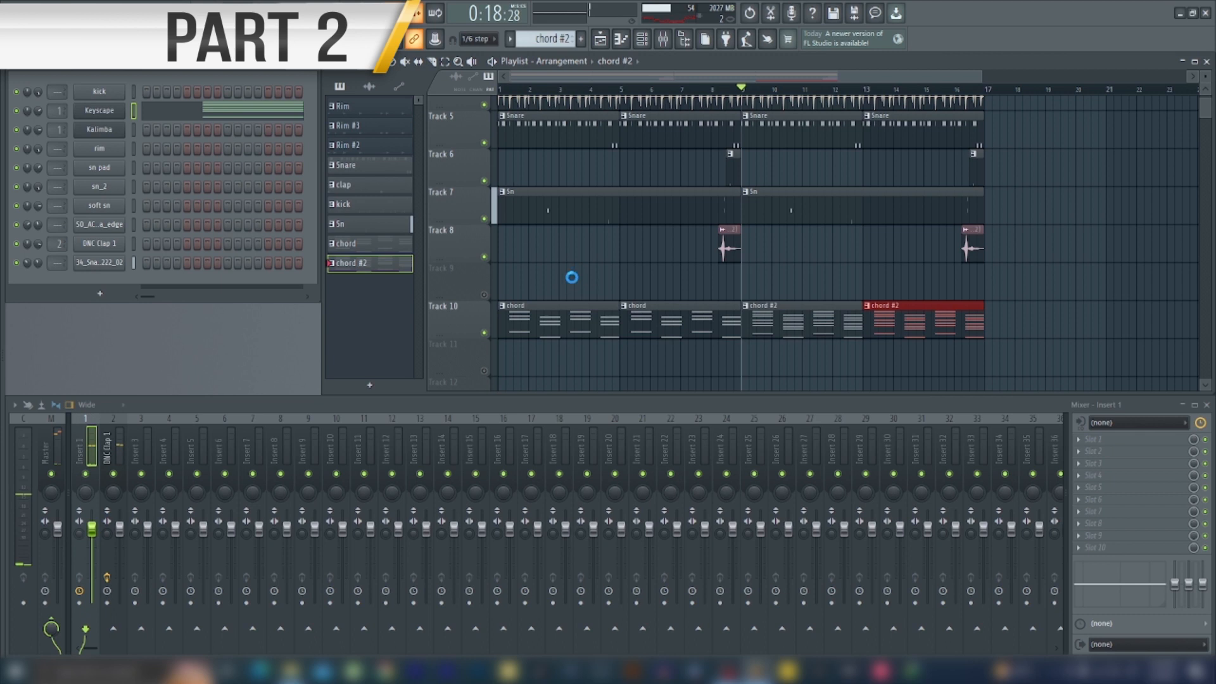
# Save the project as the zipped song file AFRO BEST TUTORIAL, replacing the existing file.
pyautogui.hotkey('ctrl', 'shift', 's')
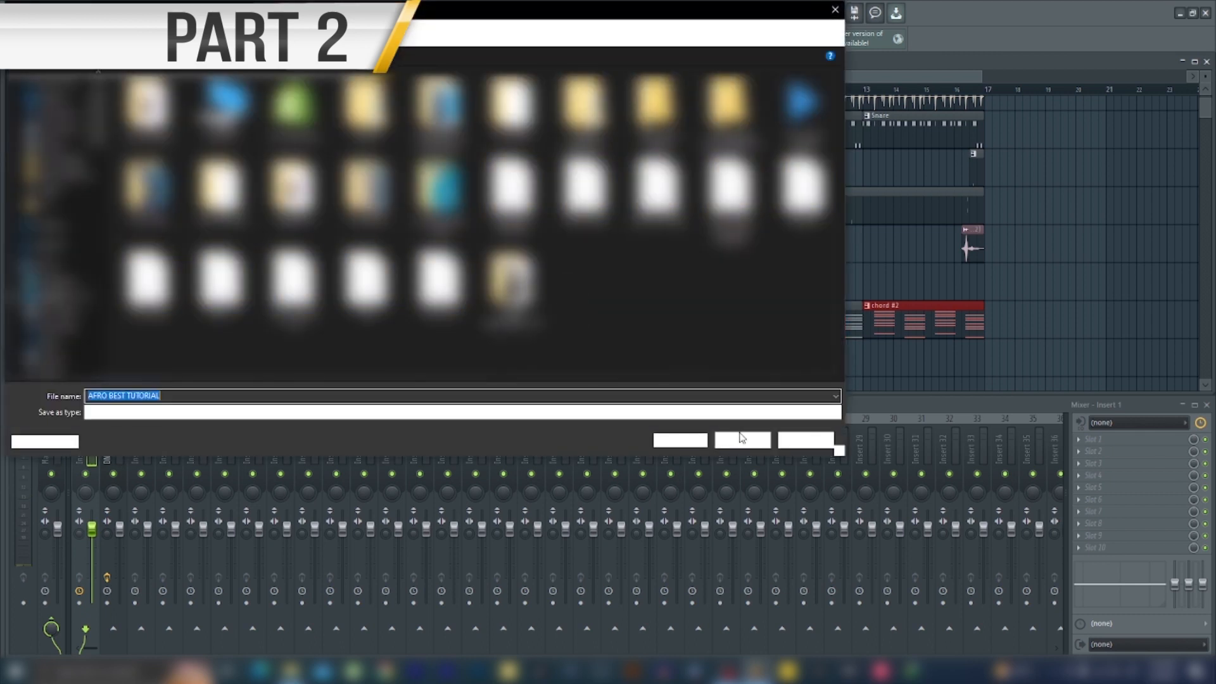
pyautogui.click(743, 442)
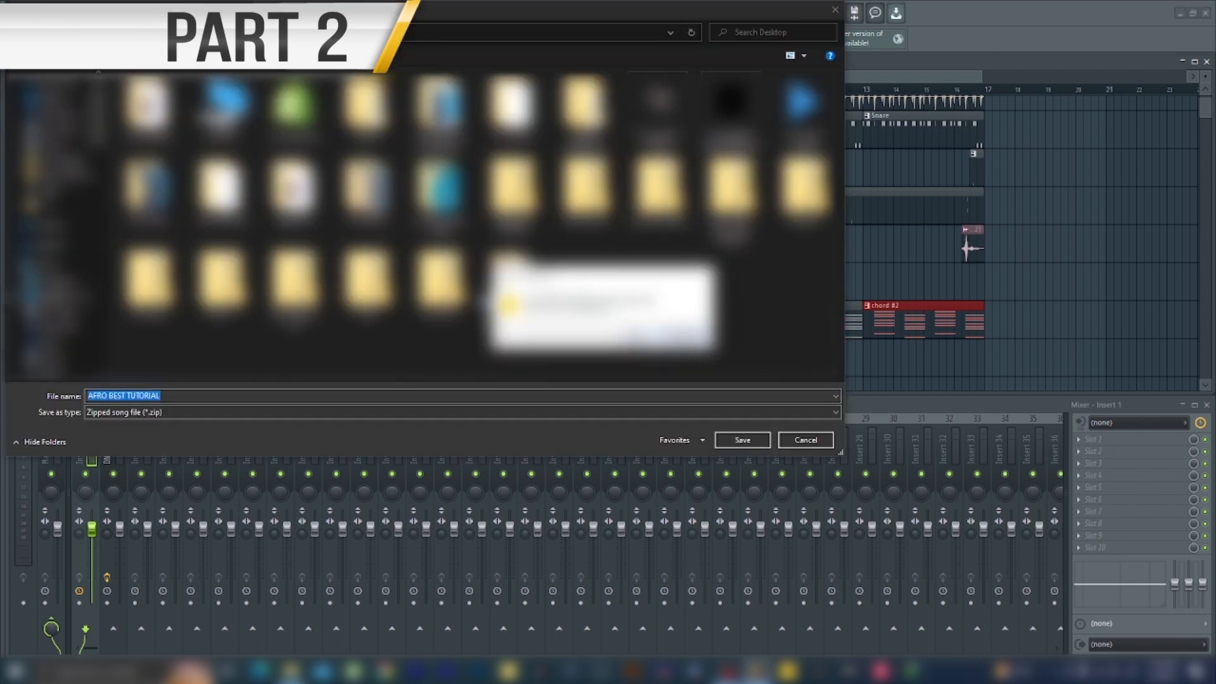
pyautogui.click(687, 335)
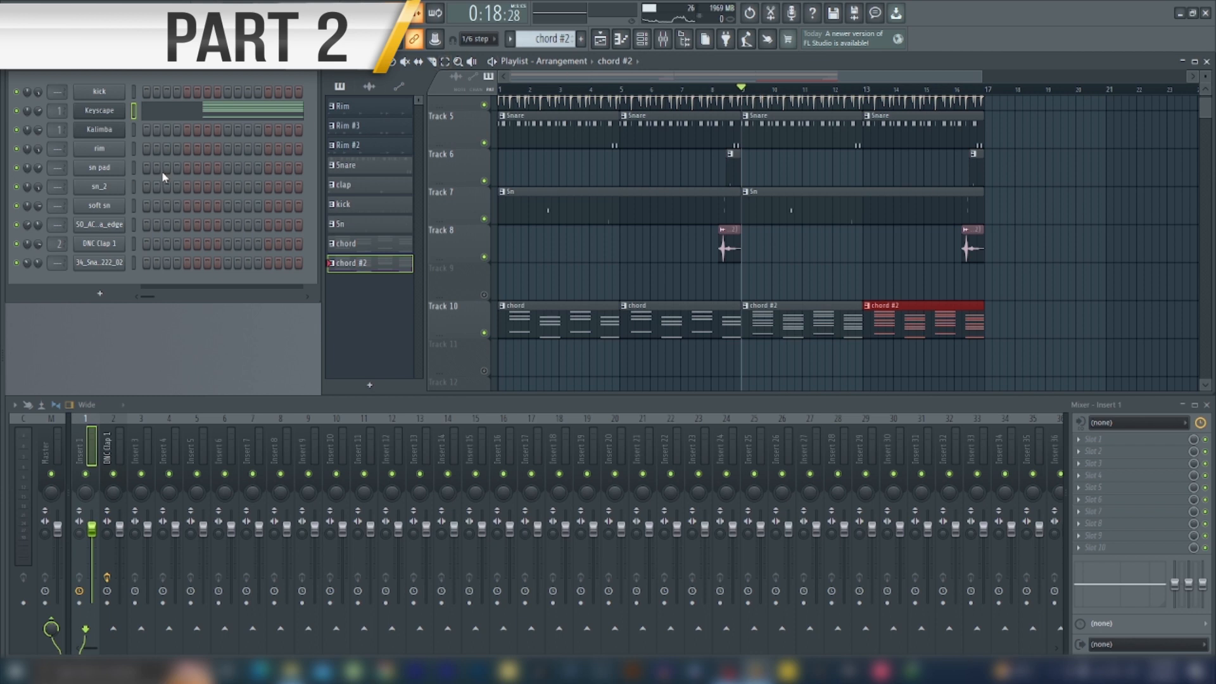
# Select the Kalimba channel, check its FLEX preset, and play the arrangement from bar 9.
pyautogui.click(136, 131)
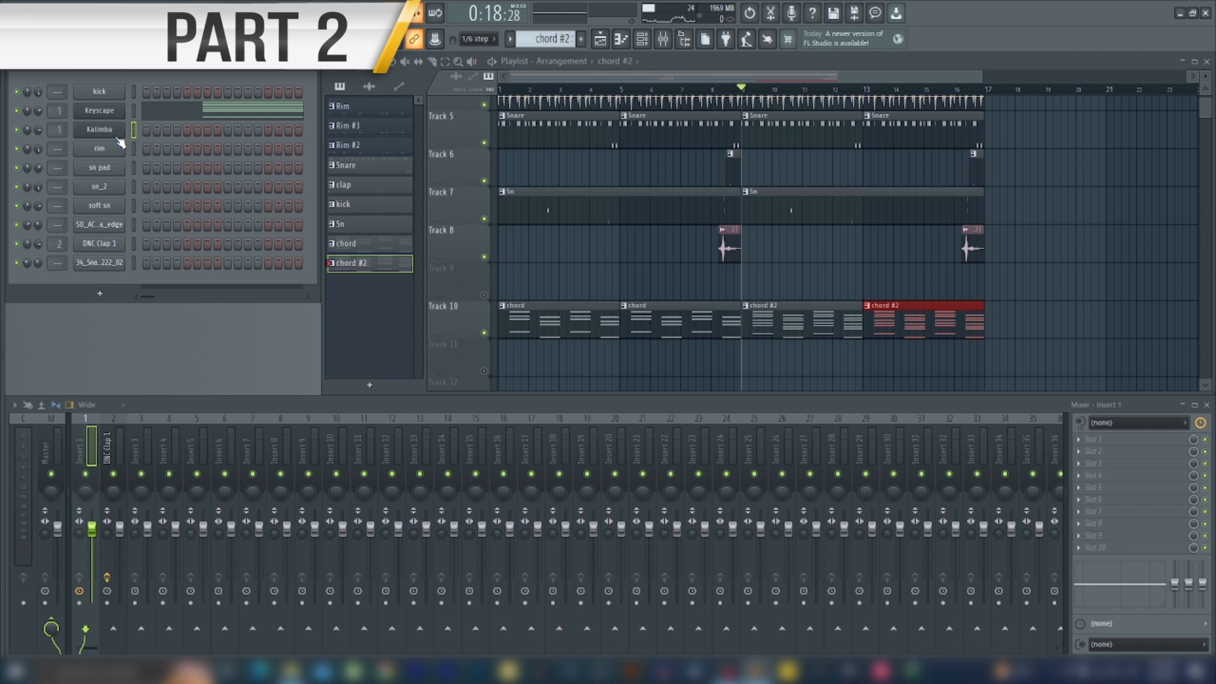
pyautogui.click(94, 130)
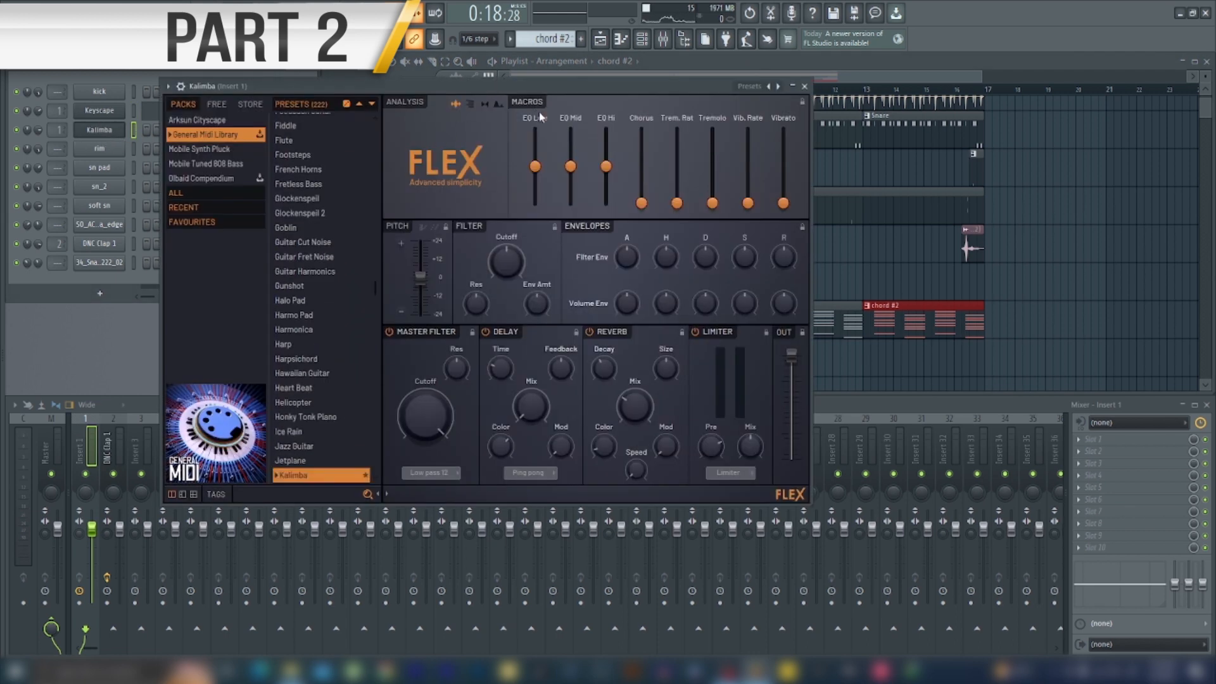
pyautogui.click(804, 87)
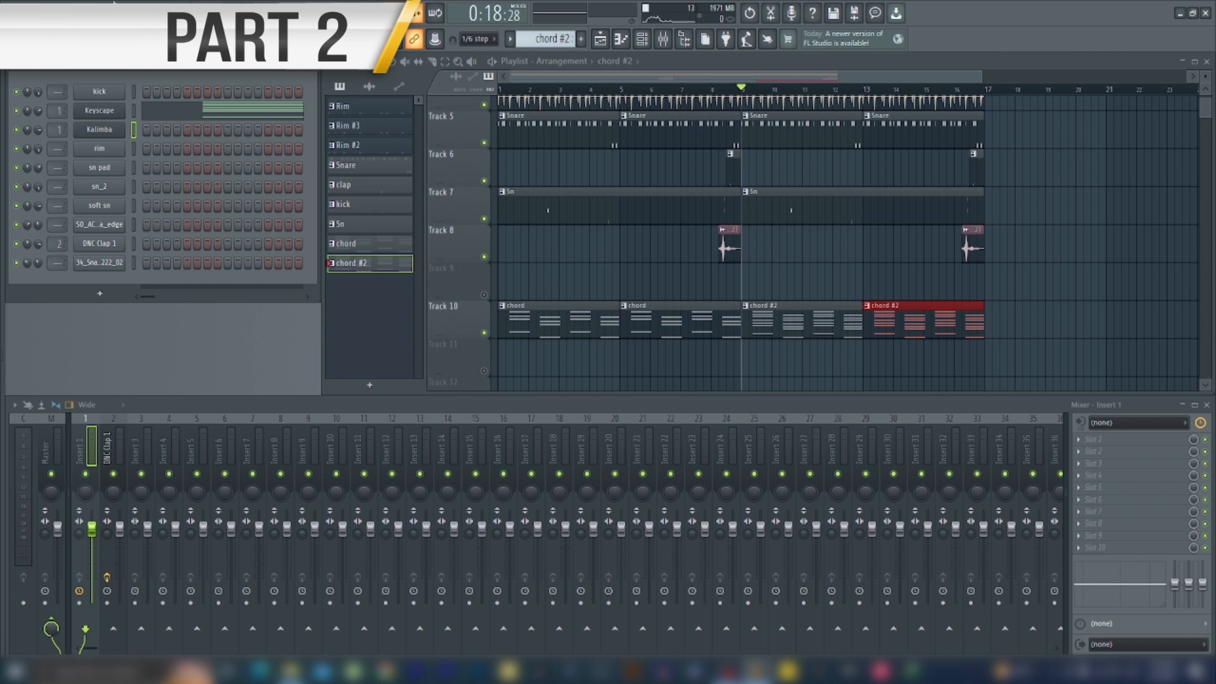
pyautogui.press('space')
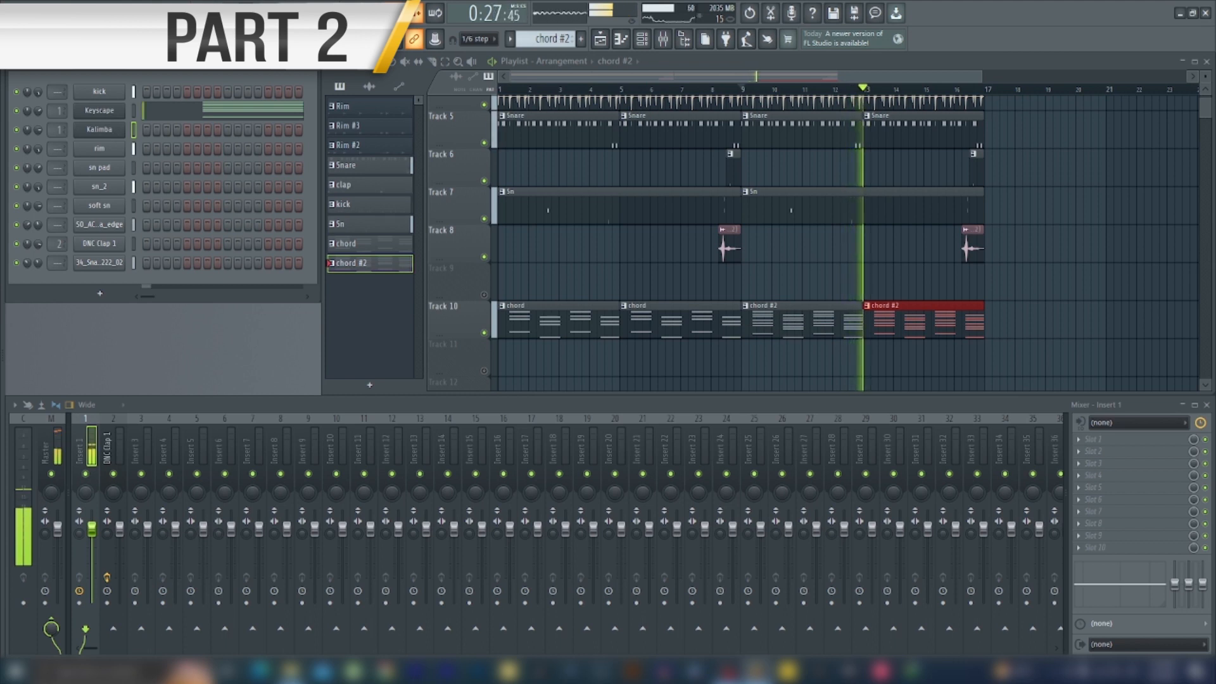
pyautogui.press('space')
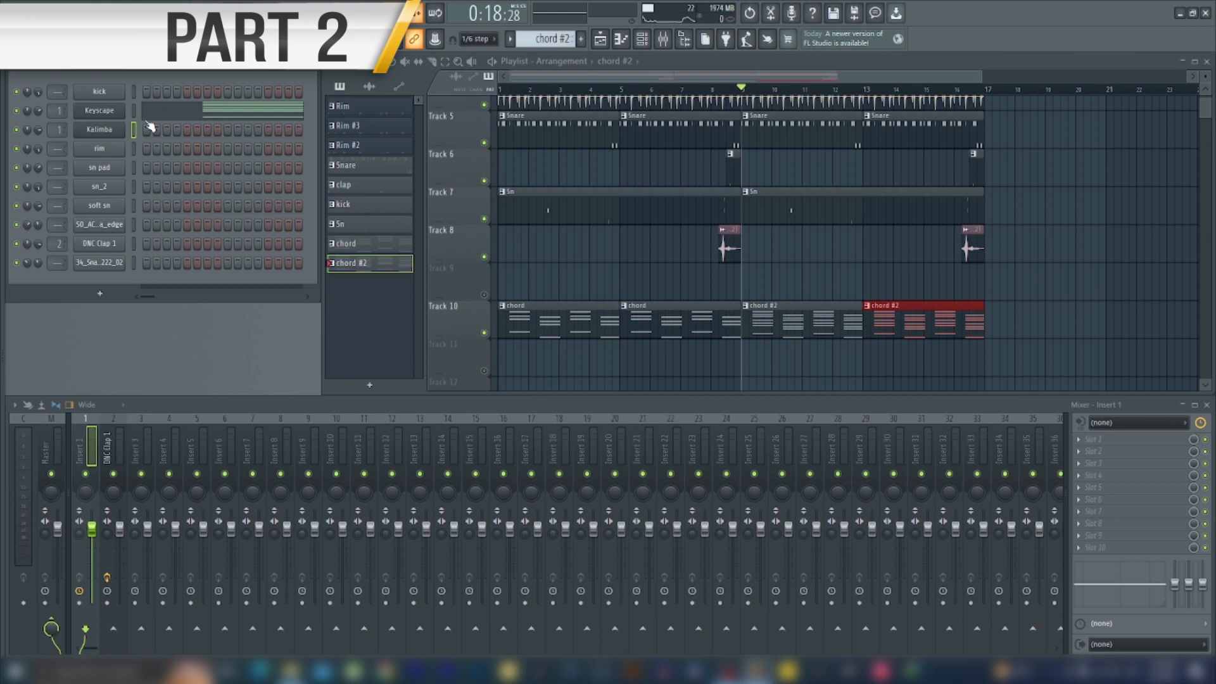
# Open the Kalimba channel's piano roll in chord #2 and add a B4 note shortly before the first chord, auditioning its position.
pyautogui.rightClick(111, 130)
pyautogui.click(140, 129)
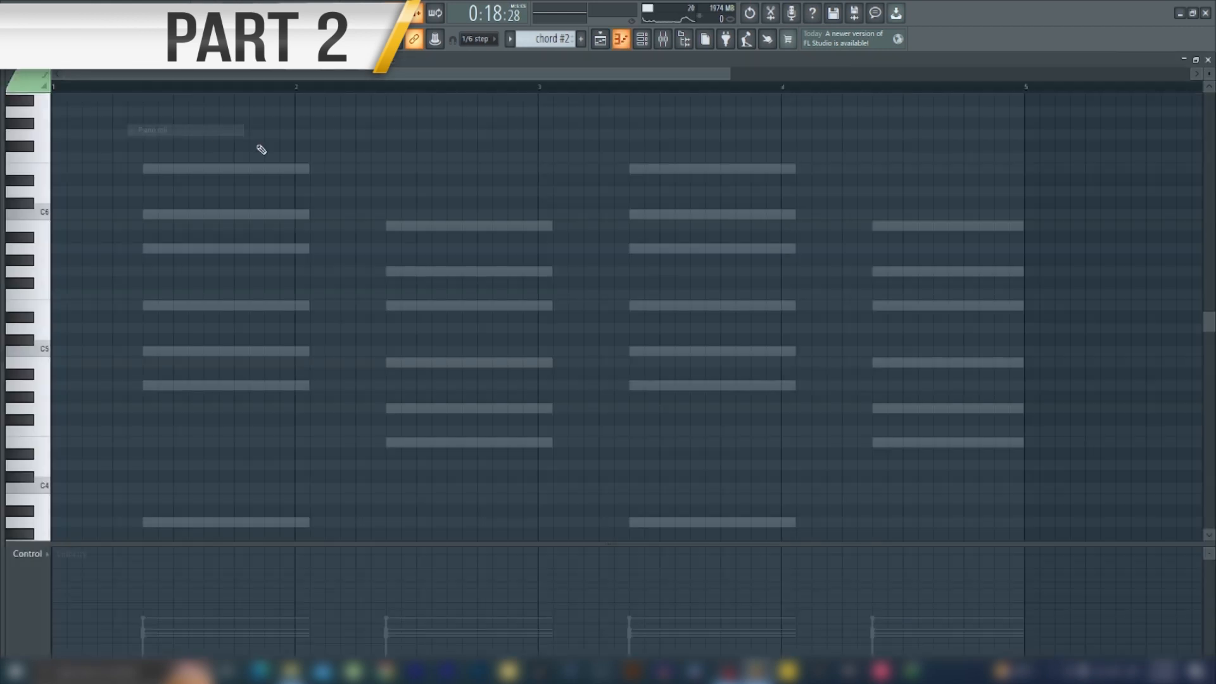
pyautogui.press('space')
pyautogui.press('space')
pyautogui.press('space')
pyautogui.press('space')
pyautogui.press('space')
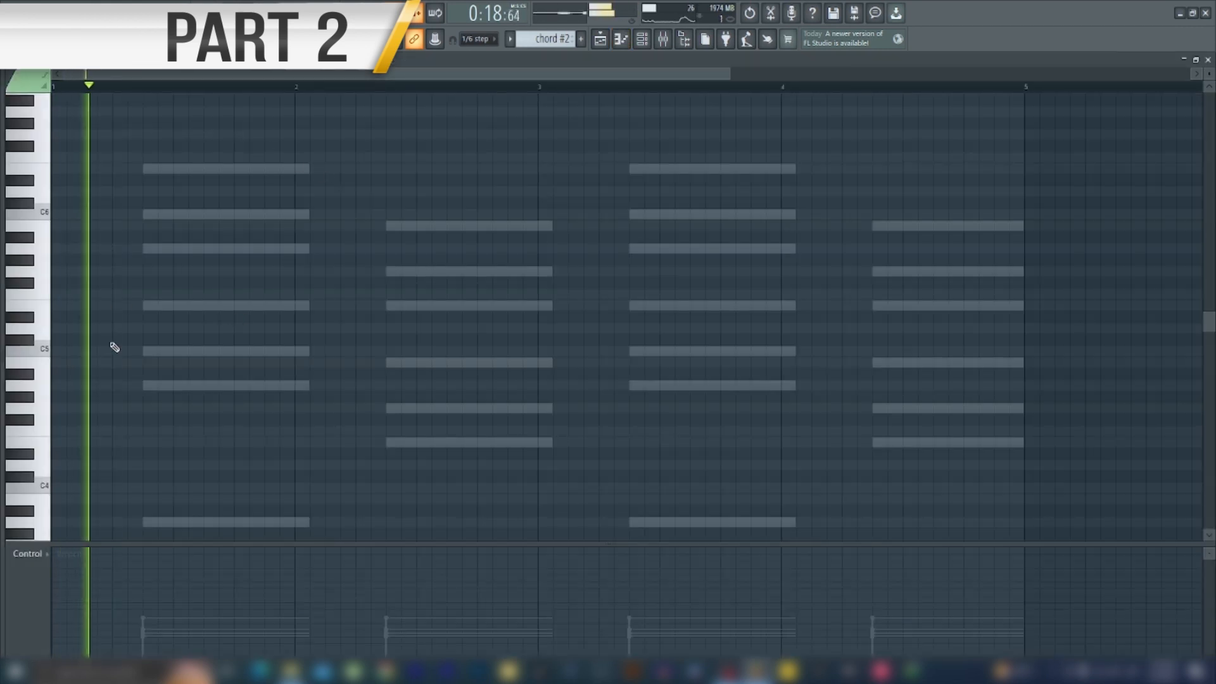
pyautogui.moveTo(63, 349)
pyautogui.mouseDown()
pyautogui.moveTo(60, 336)
pyautogui.moveTo(60, 381)
pyautogui.moveTo(61, 355)
pyautogui.moveTo(97, 358)
pyautogui.mouseUp()
pyautogui.rightClick(109, 362)
pyautogui.press('space')
pyautogui.press('space')
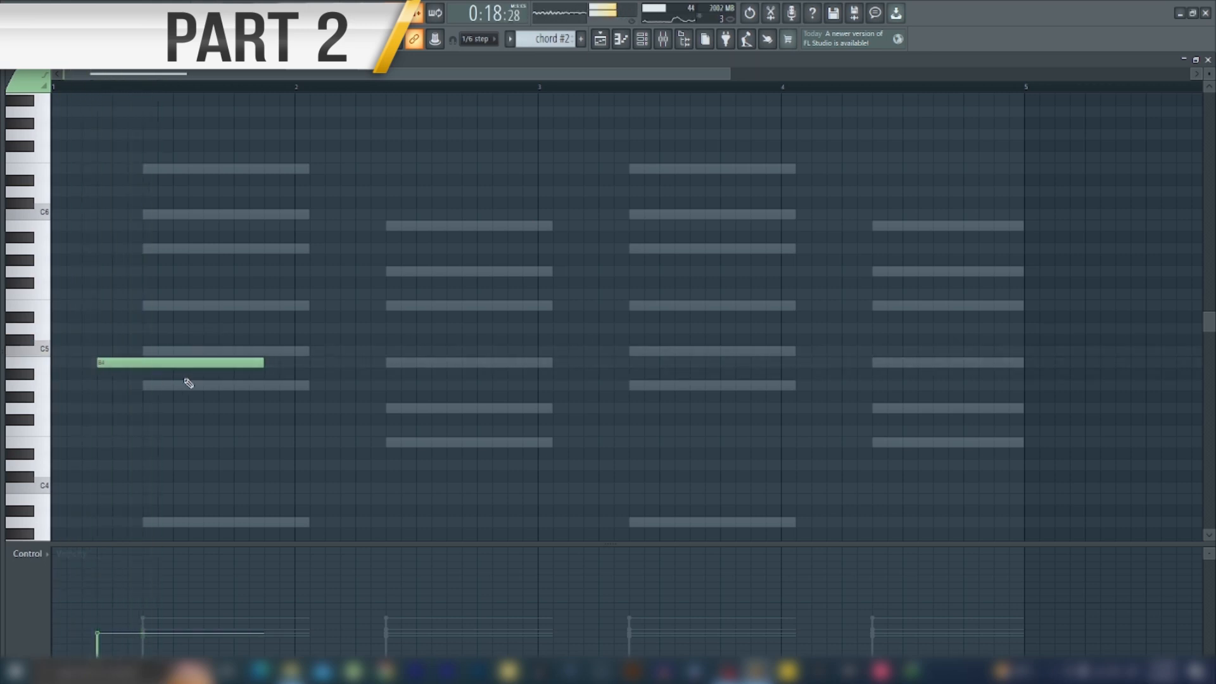
# Shorten the Kalimba B4 note to one grid step, raise its velocity, and play it with the arrangement.
pyautogui.moveTo(262, 364); pyautogui.dragTo(104, 371)
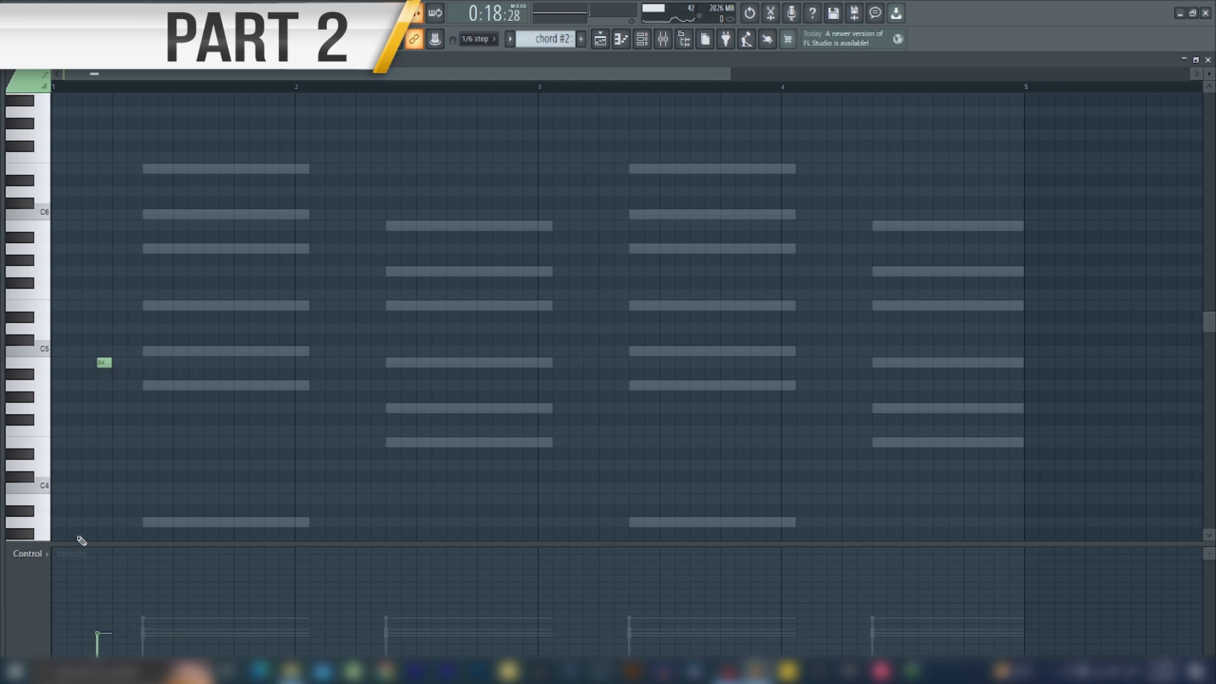
pyautogui.moveTo(97, 633); pyautogui.dragTo(109, 576)
pyautogui.press('space')
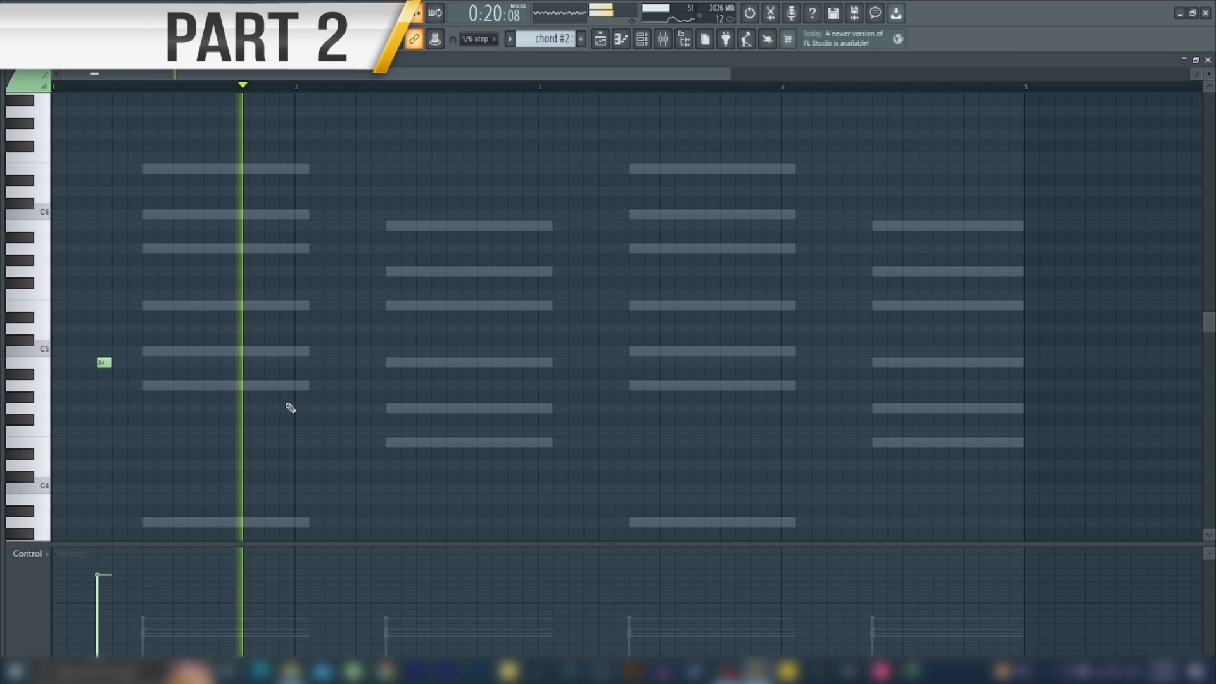
# Add short B4 notes ahead of the second, third and fourth chords and near the second chord's end, auditioning the melody.
pyautogui.press('space')
pyautogui.click(347, 364)
pyautogui.press('space')
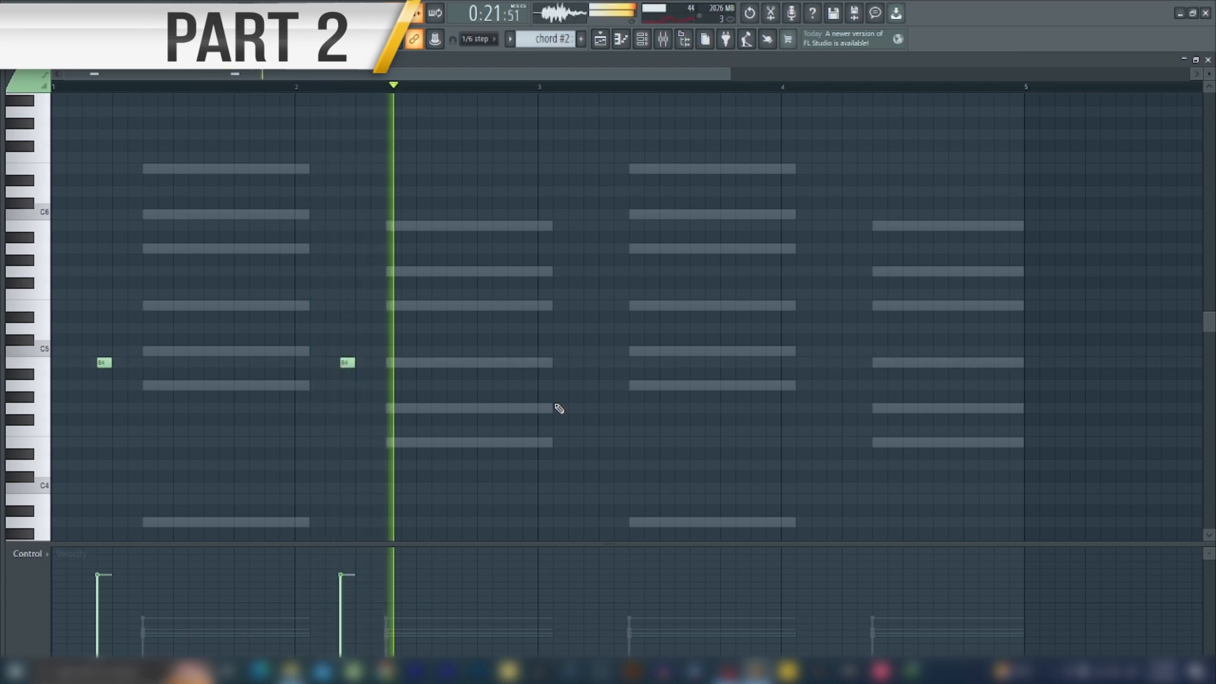
pyautogui.press('space')
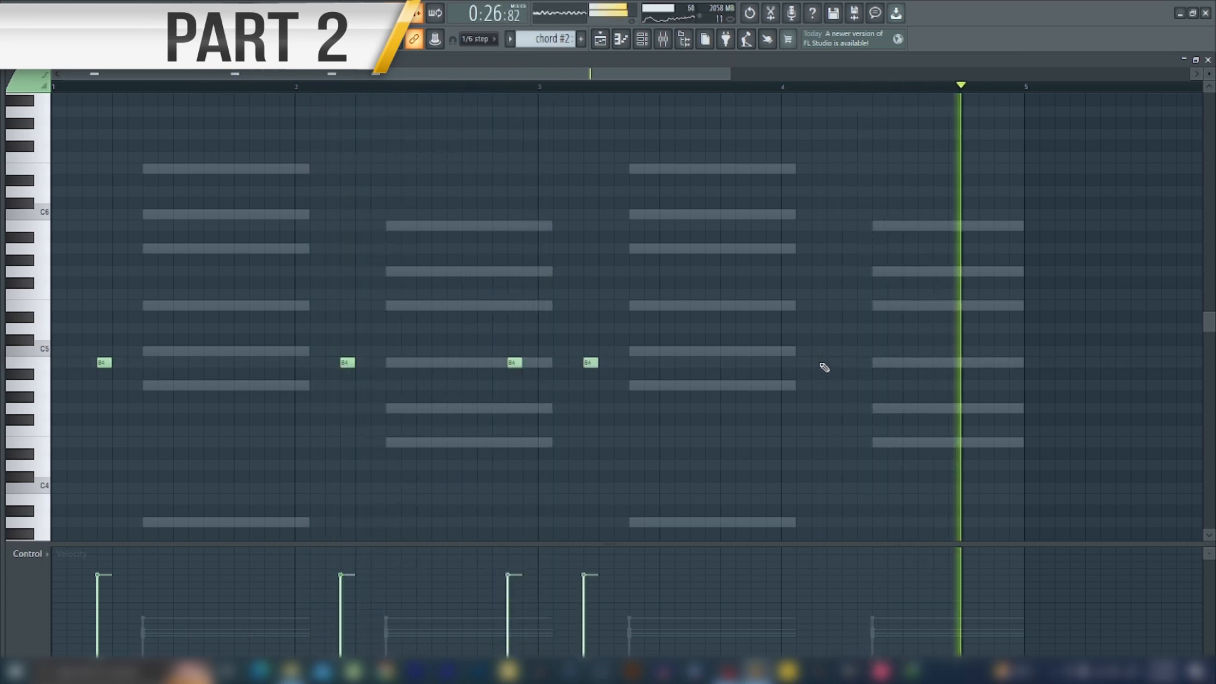
pyautogui.click(829, 364)
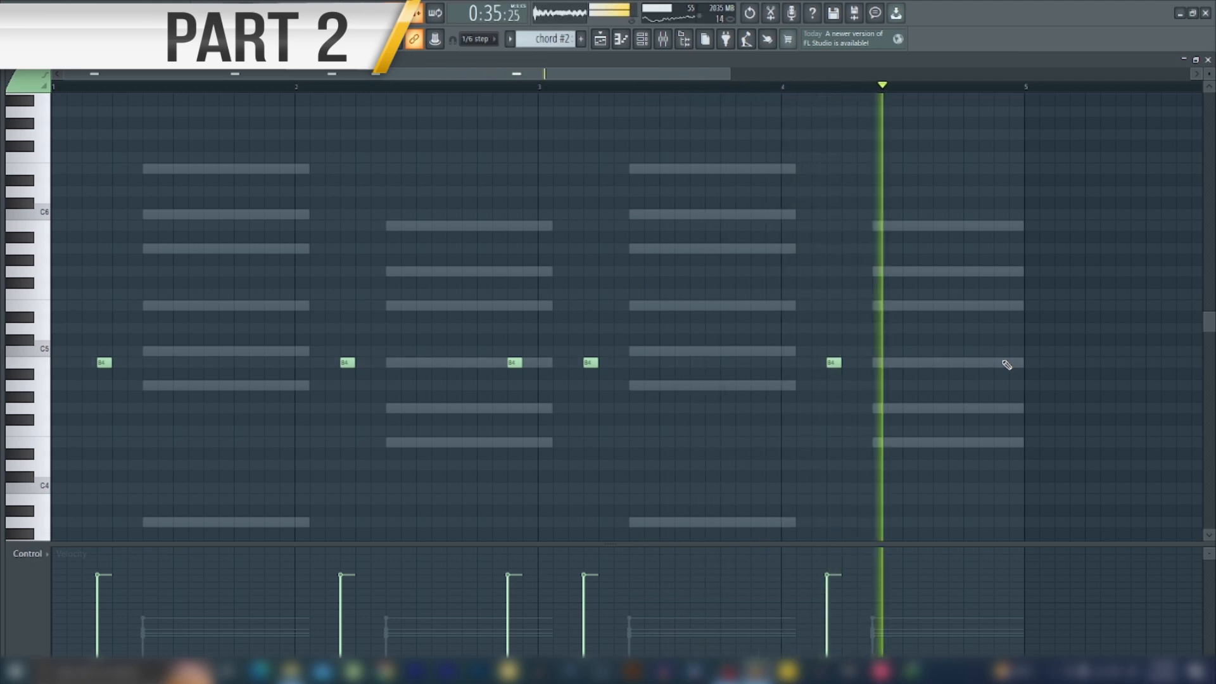
pyautogui.press('space')
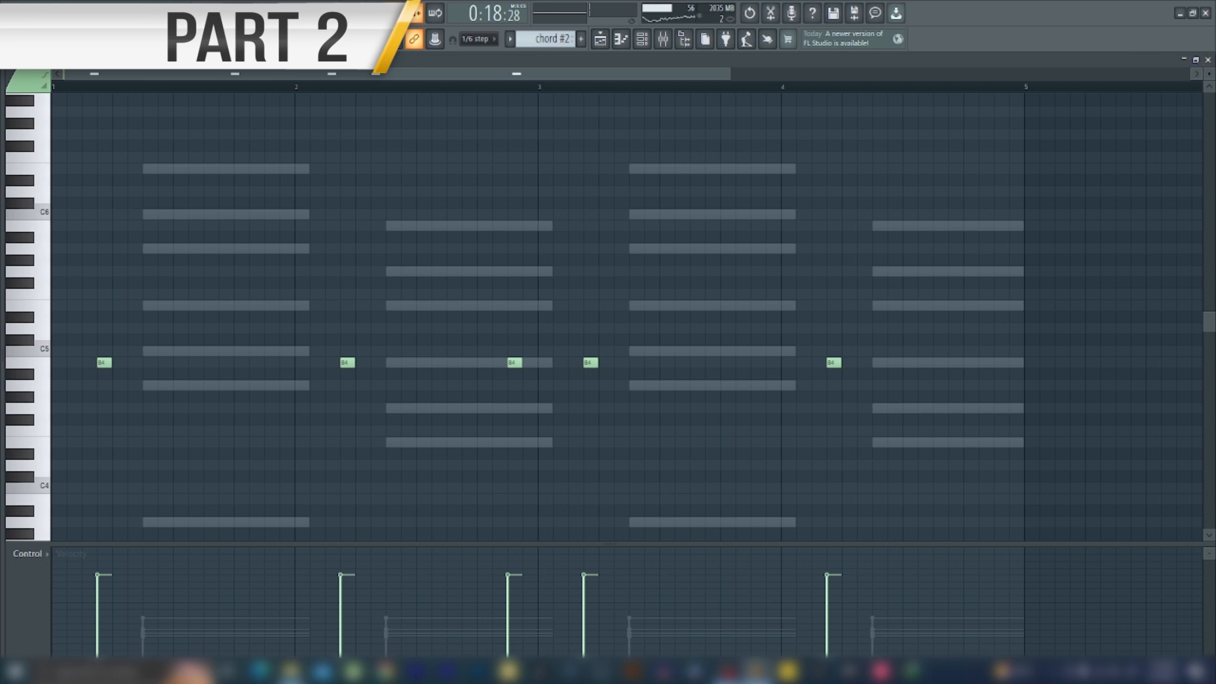
# Return to the playlist and cut the Kalimba notes out of the chord #2 pattern.
pyautogui.click(1208, 59)
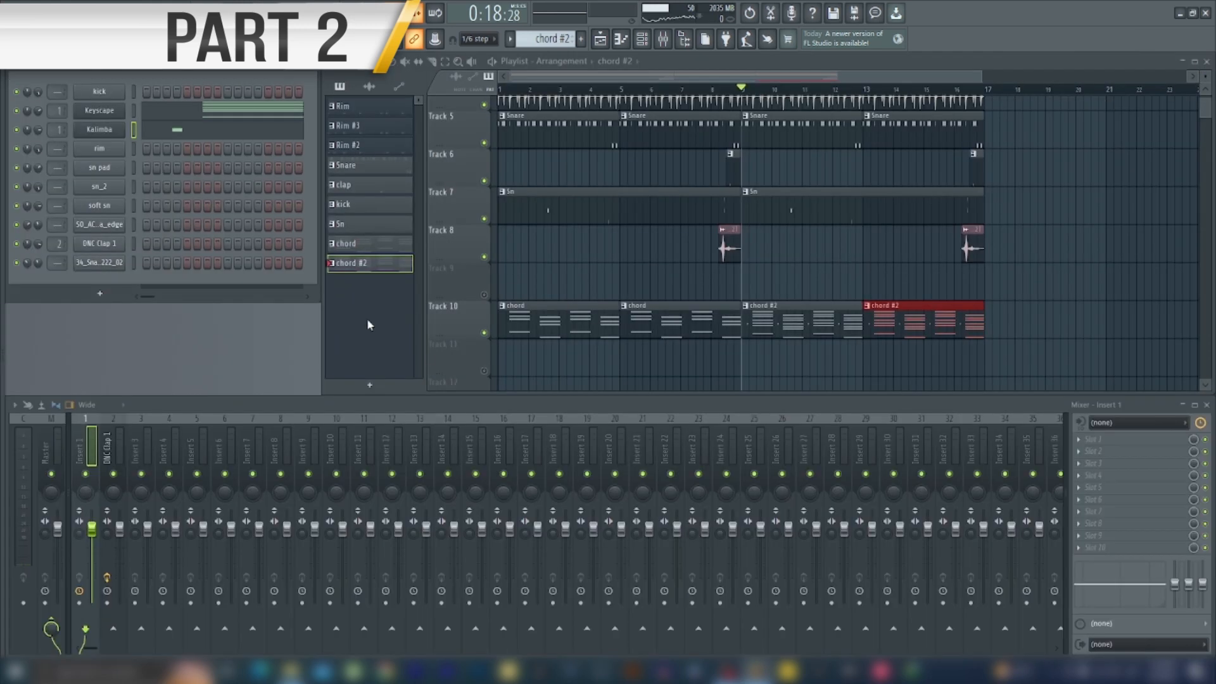
pyautogui.rightClick(103, 134)
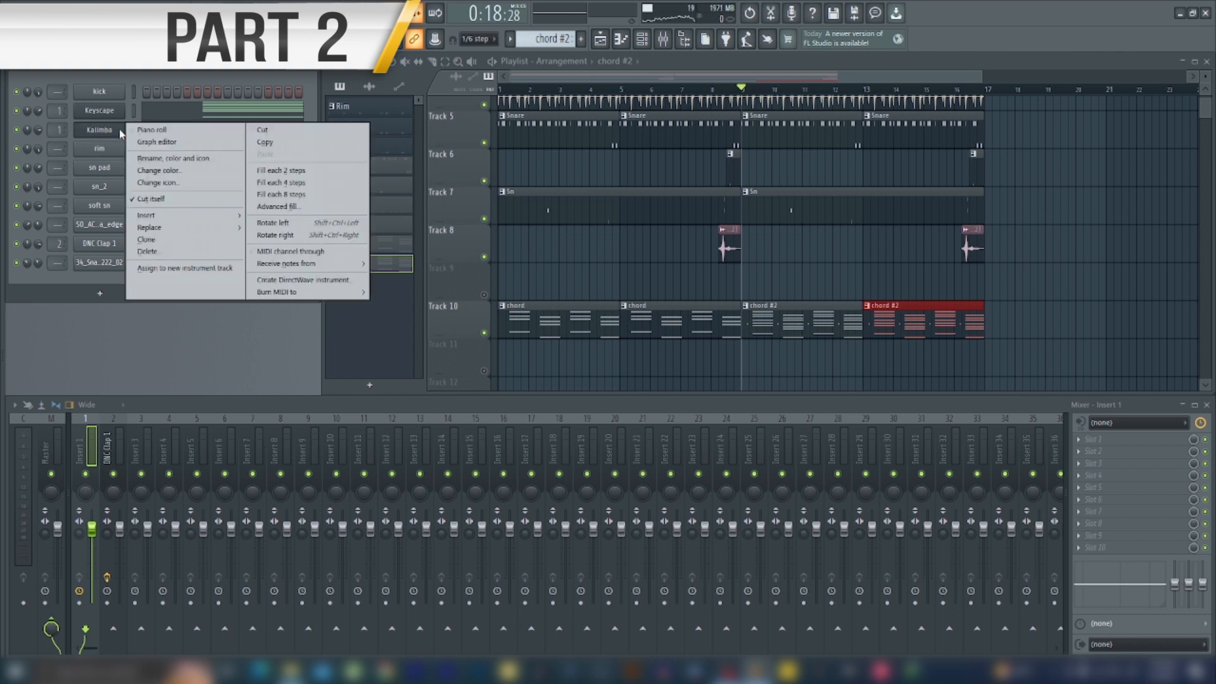
pyautogui.click(271, 132)
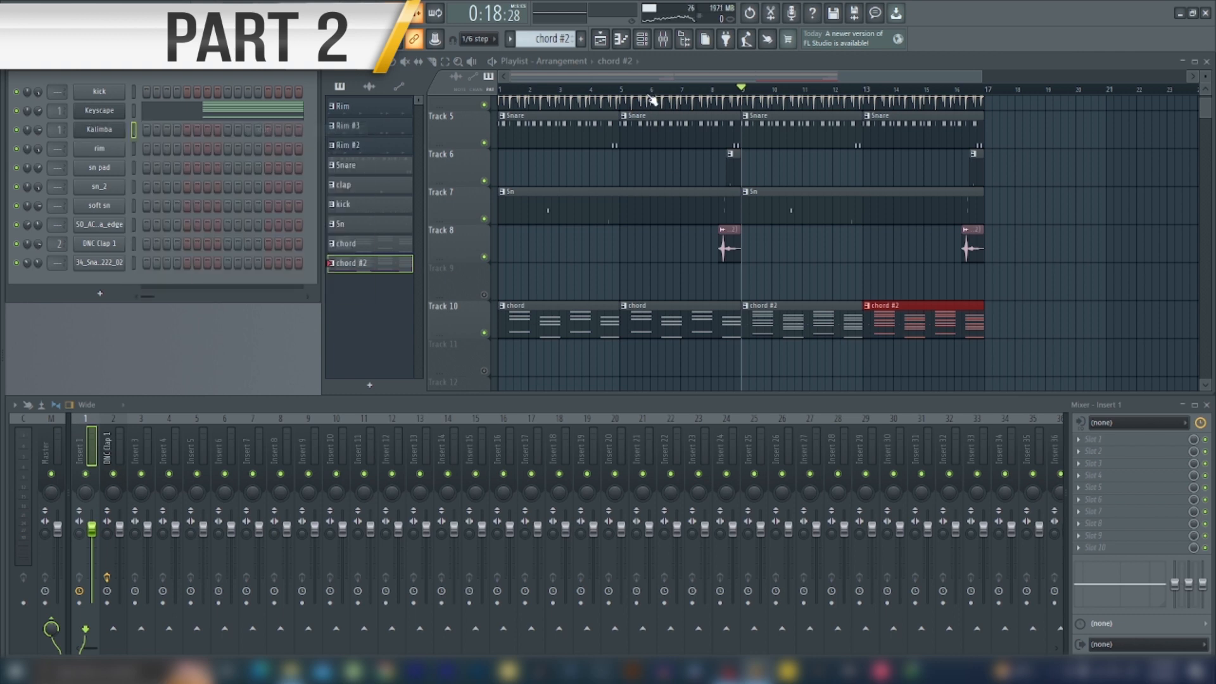
# Create a new pattern named kalimba.
pyautogui.click(580, 39)
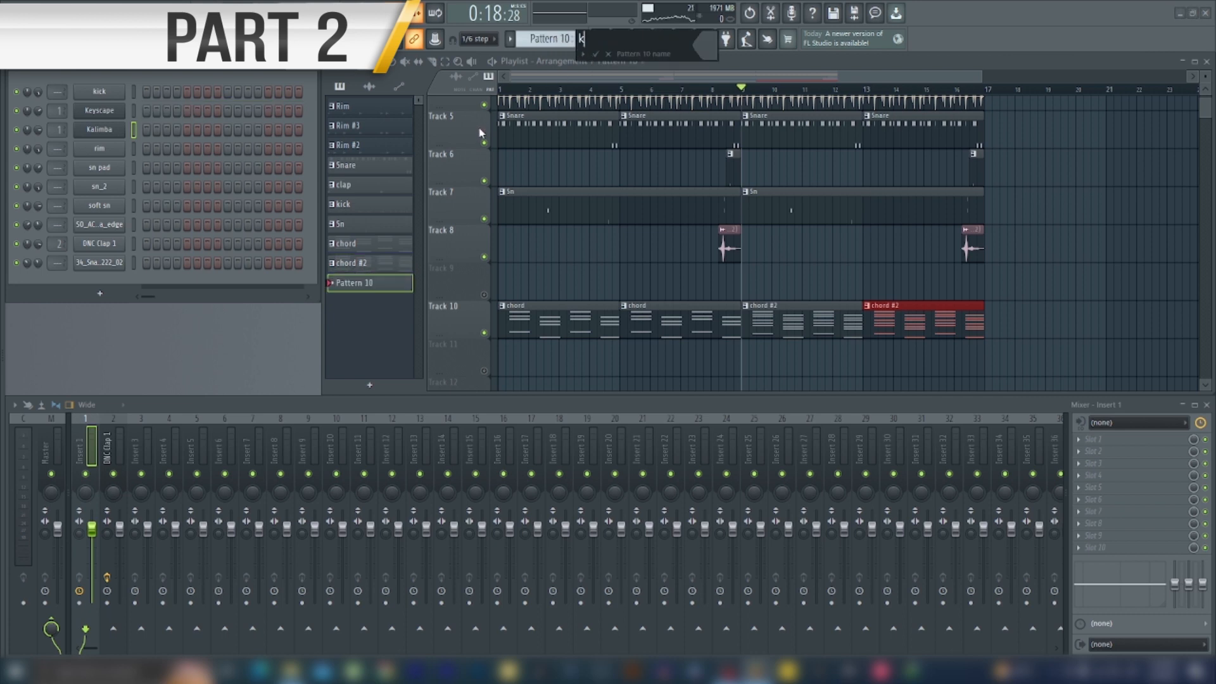
pyautogui.write('kalimba')
pyautogui.press('Return')
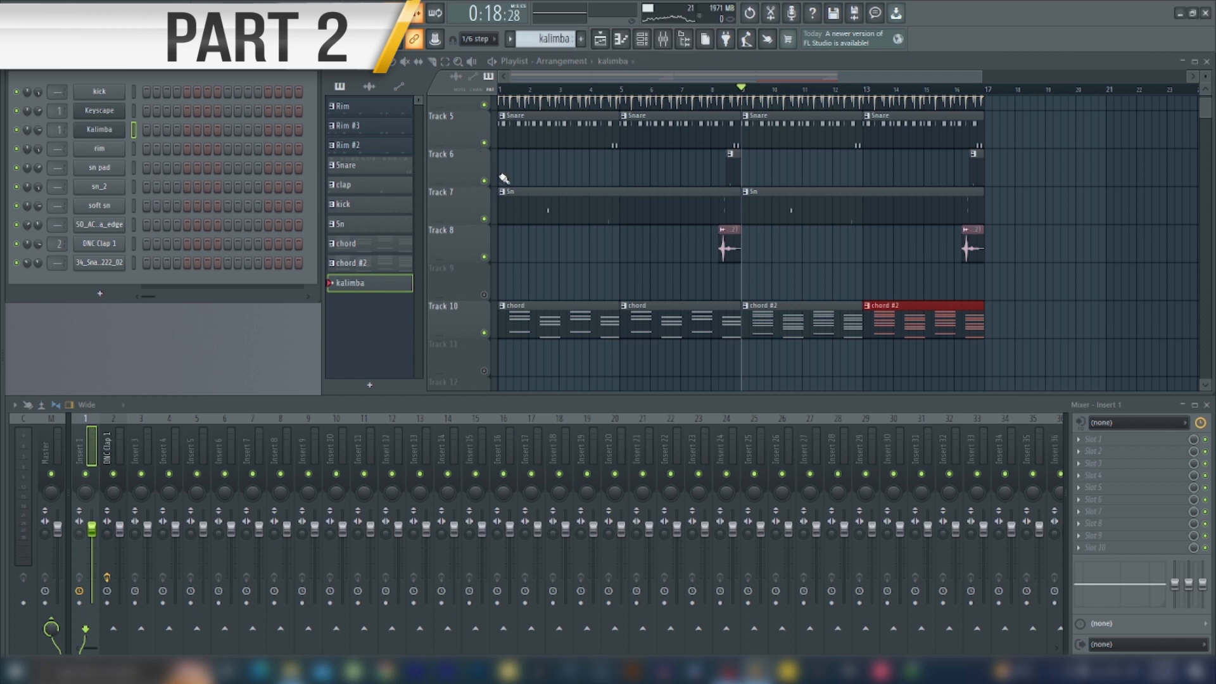
# Place a four-bar kalimba clip on Track 11, filled with the cut Kalimba notes, and repeat it through bar 16.
pyautogui.click(506, 365)
pyautogui.moveTo(521, 368); pyautogui.dragTo(616, 376)
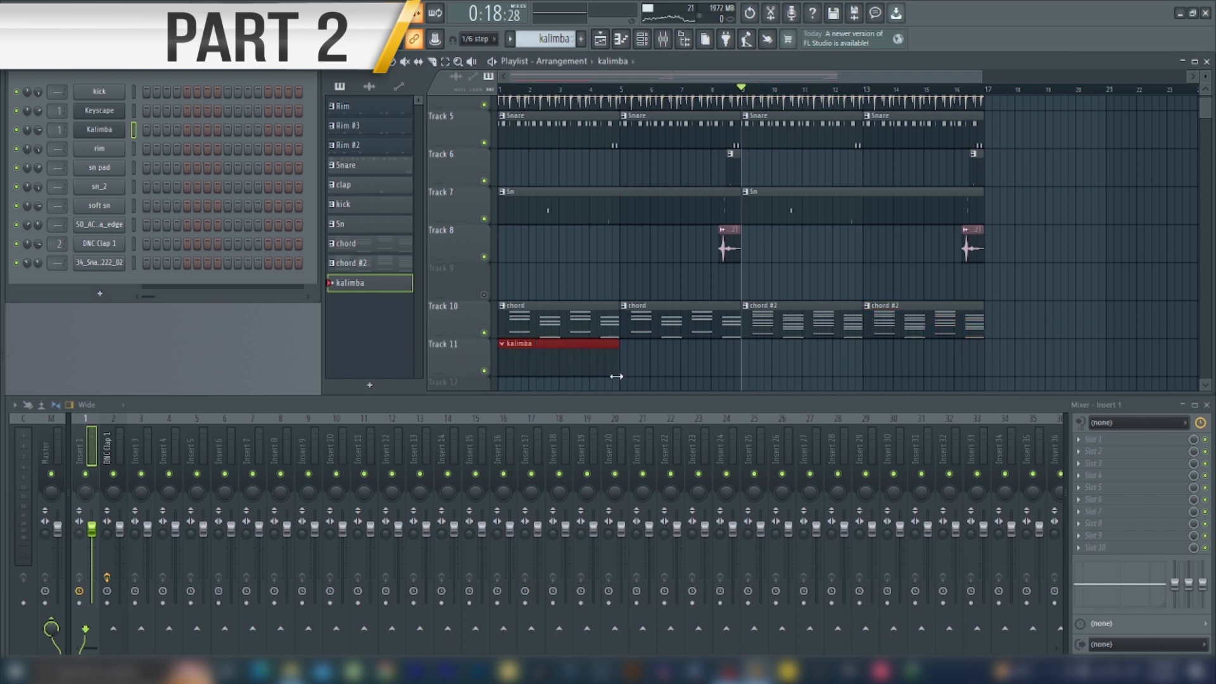
pyautogui.rightClick(130, 136)
pyautogui.click(279, 154)
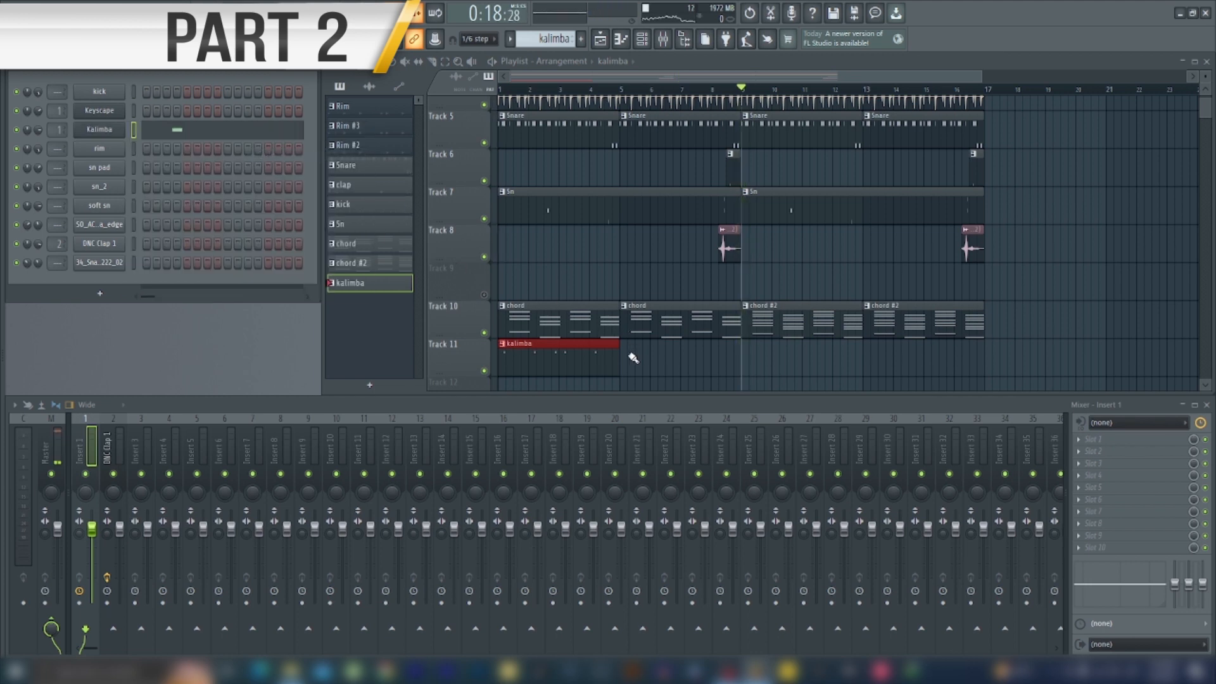
pyautogui.moveTo(629, 359); pyautogui.dragTo(896, 353)
pyautogui.press('space')
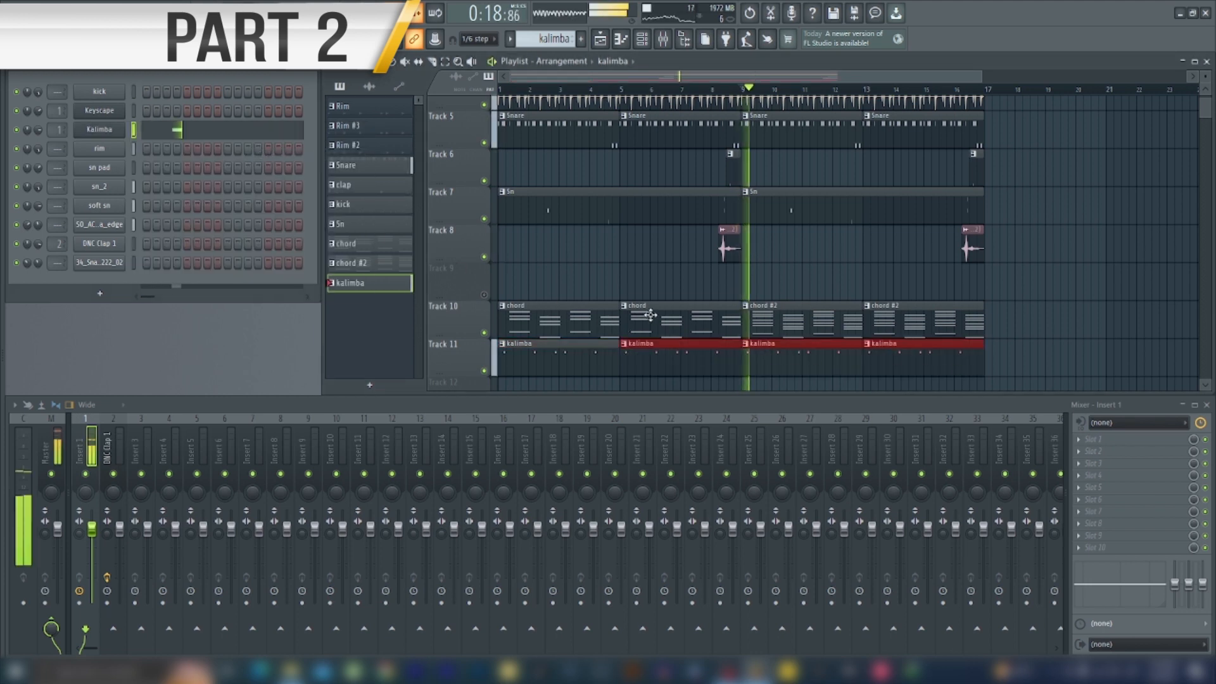
# Add a short D5 note above the first B4 note in the kalimba pattern and audition it.
pyautogui.click(172, 130)
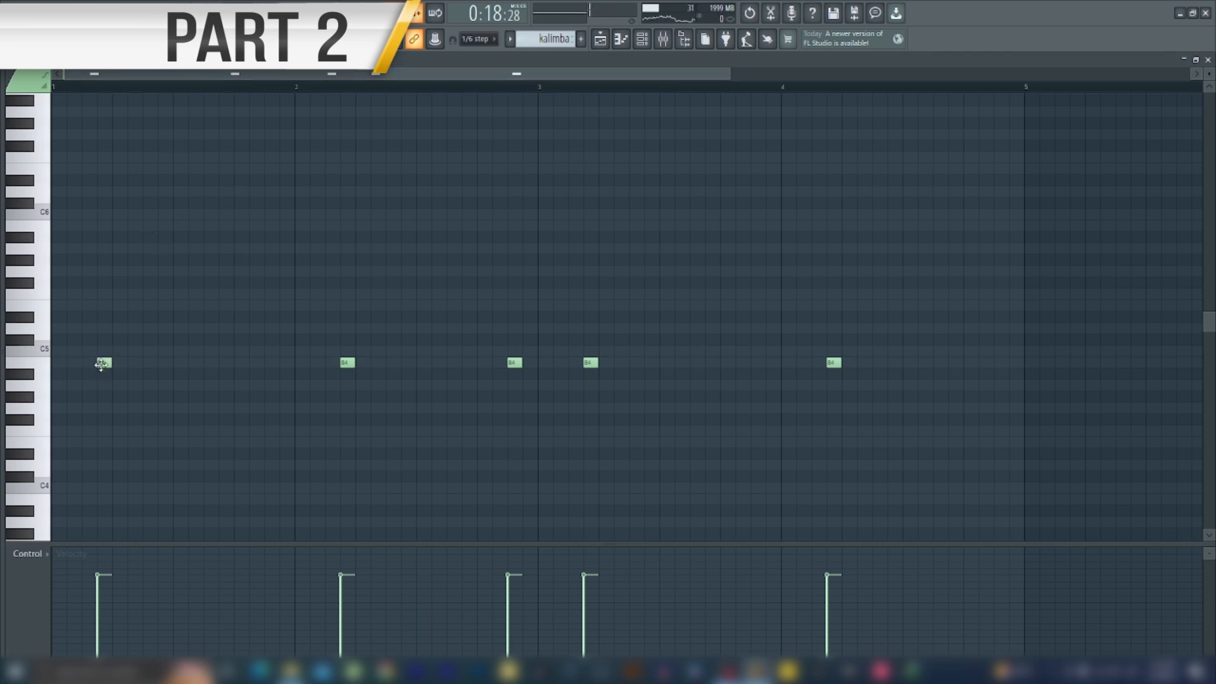
pyautogui.press('space')
pyautogui.press('space')
pyautogui.press('space')
pyautogui.press('space')
pyautogui.moveTo(101, 318); pyautogui.dragTo(95, 330)
pyautogui.press('space')
pyautogui.press('space')
pyautogui.press('space')
pyautogui.press('space')
pyautogui.press('space')
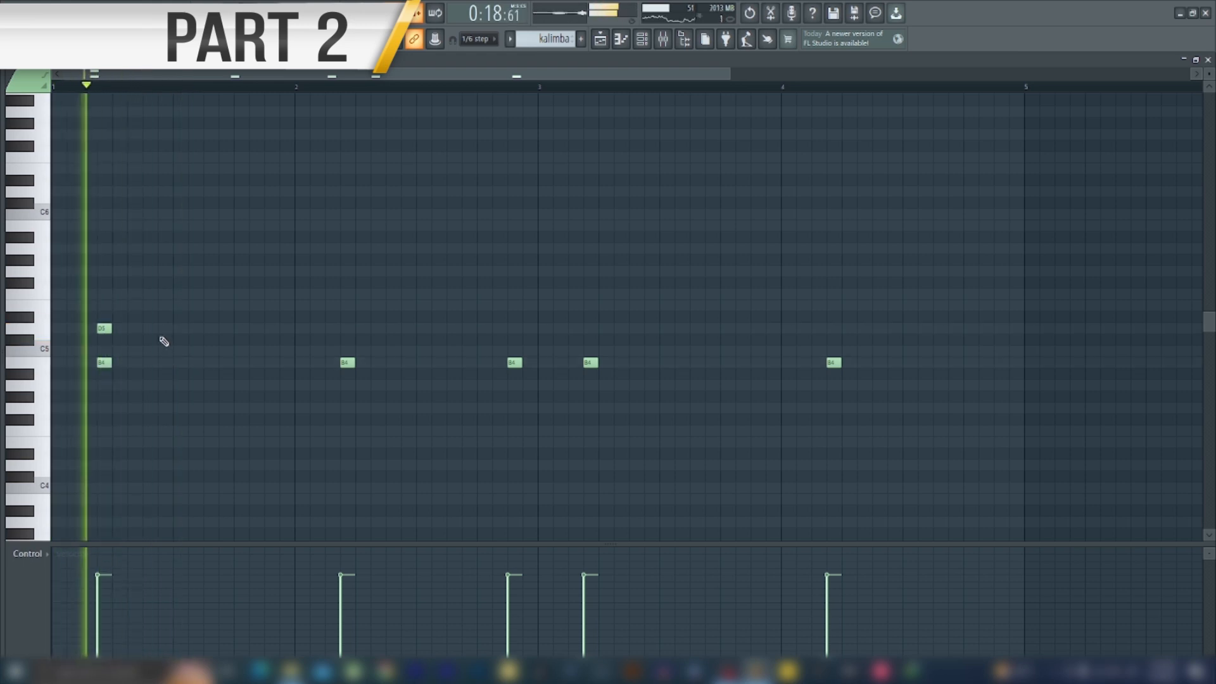
# Add G5 notes above the first and second B4 notes of the Kalimba melody, playing back after each addition.
pyautogui.press('space')
pyautogui.click(101, 272)
pyautogui.press('space')
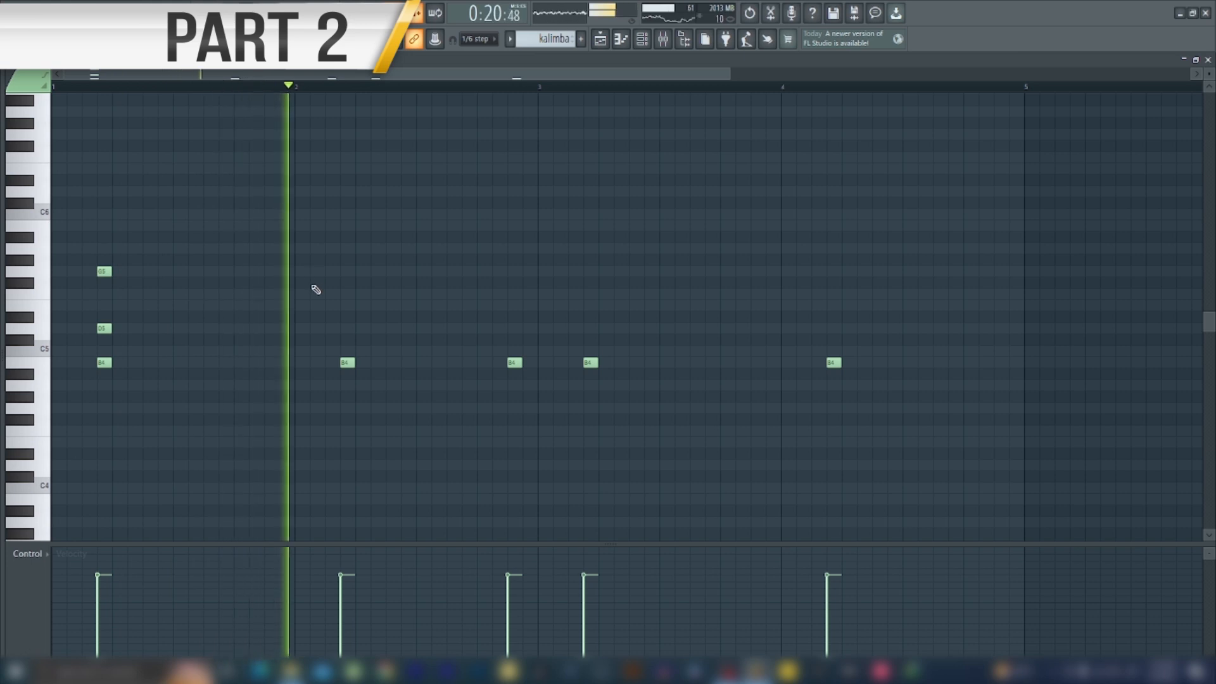
pyautogui.press('space')
pyautogui.click(345, 271)
pyautogui.press('space')
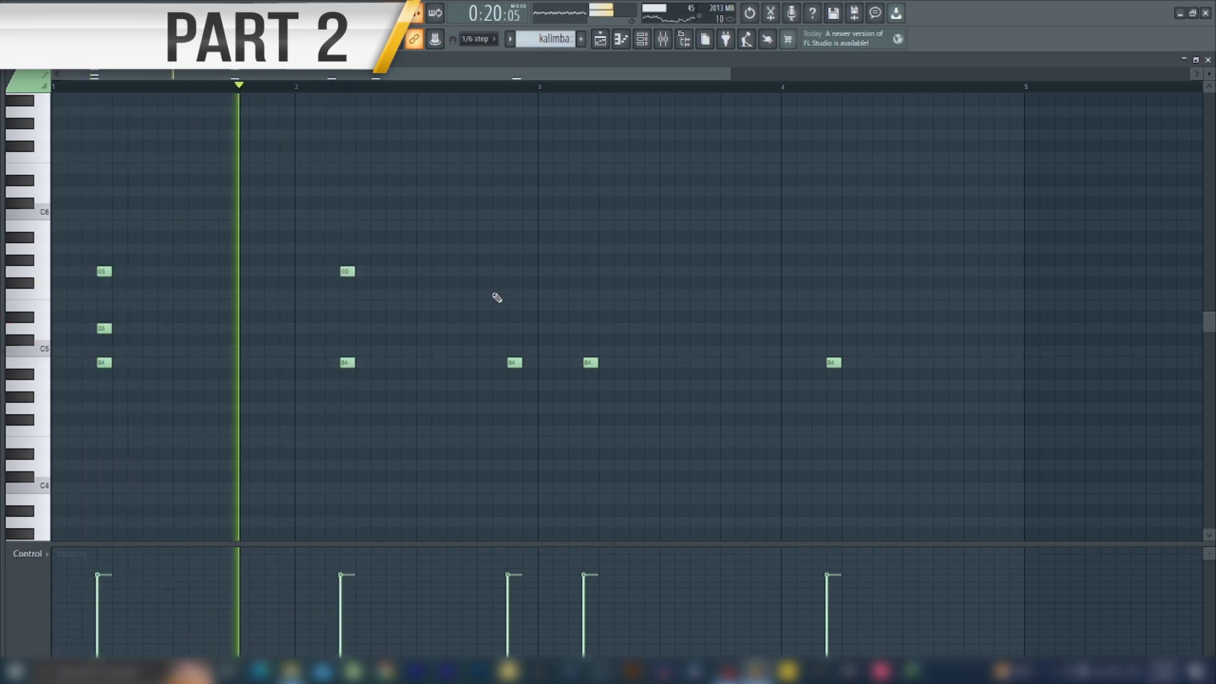
pyautogui.press('space')
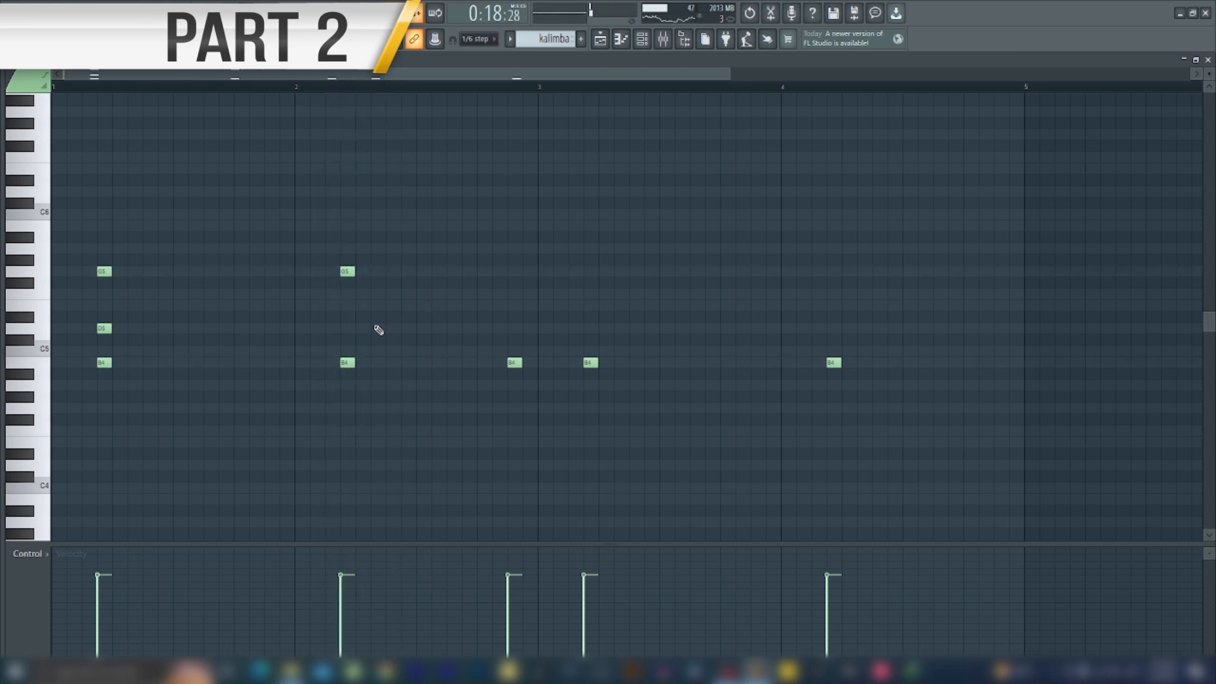
# Insert an E5 note between the B4 and G5 at the start of bar 2 and audition the stack.
pyautogui.press('space')
pyautogui.press('space')
pyautogui.moveTo(345, 319); pyautogui.dragTo(340, 303)
pyautogui.press('space')
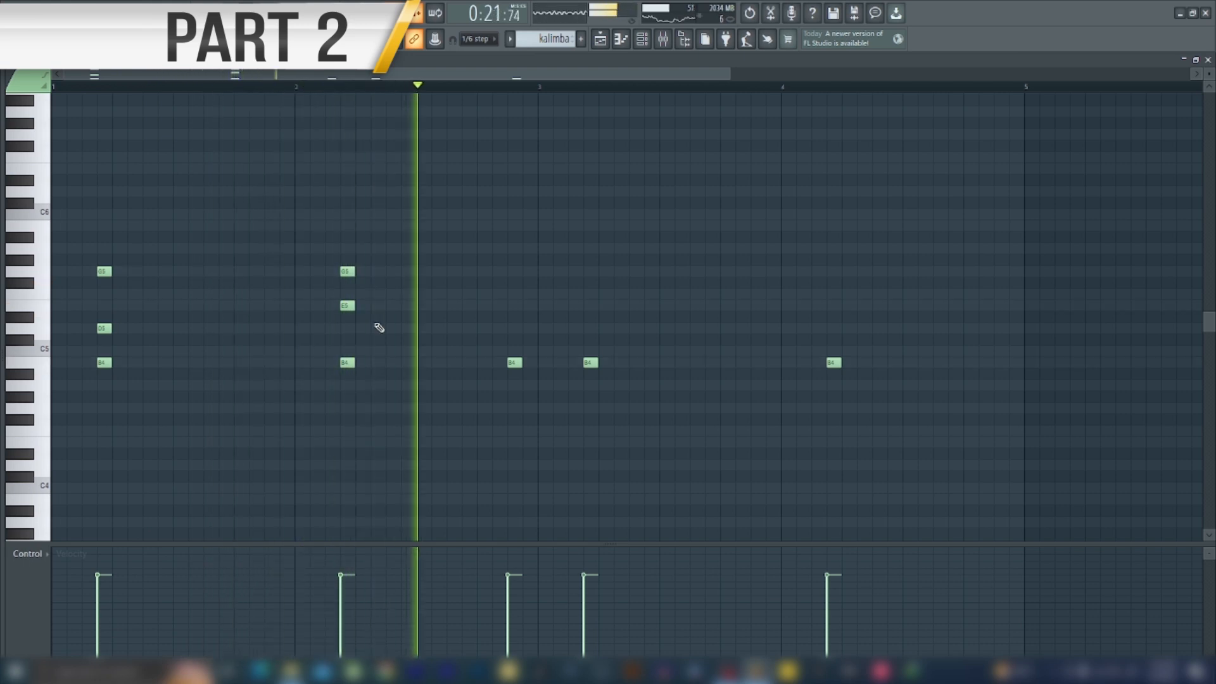
pyautogui.press('space')
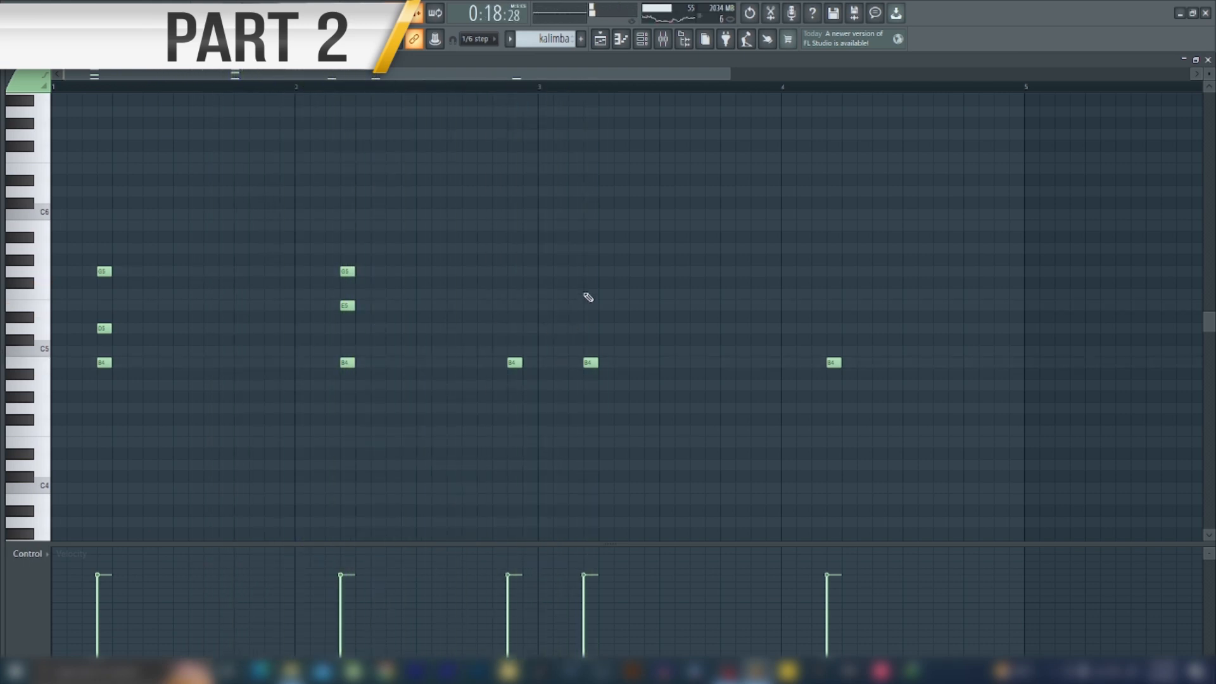
# Stack G5 and D5 above the B4 note in bar 3, and E5 and G5 above the B4 note in bar 4.
pyautogui.click(590, 270)
pyautogui.click(585, 328)
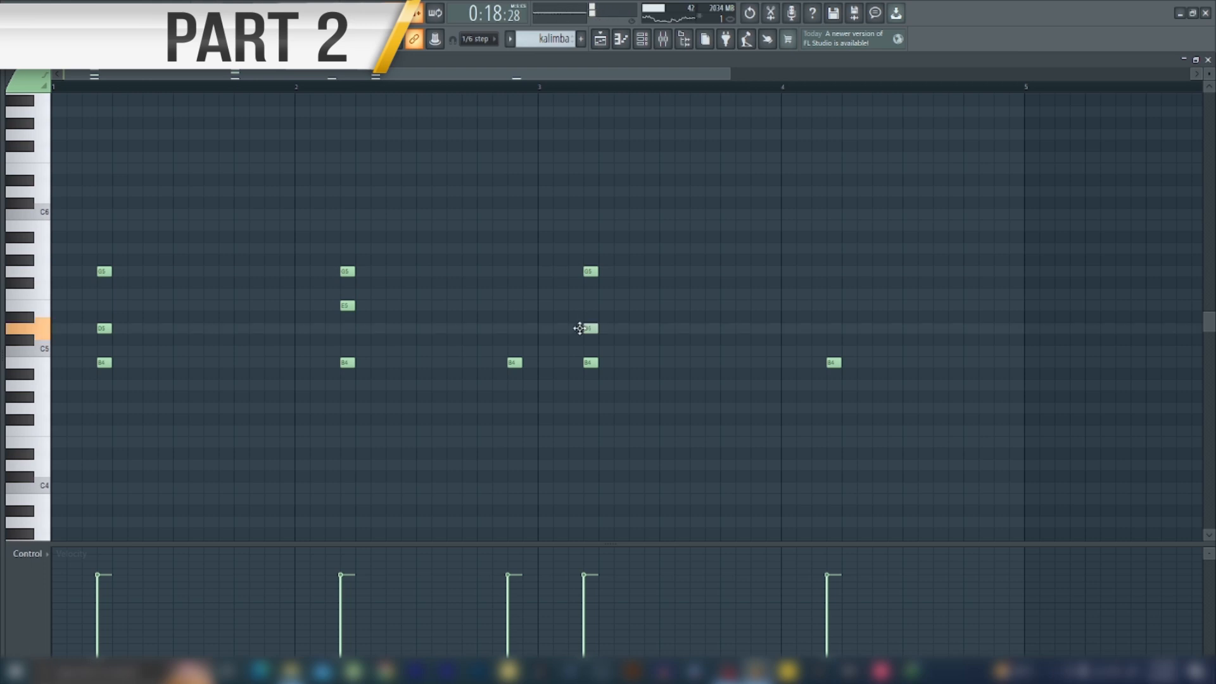
pyautogui.press('space')
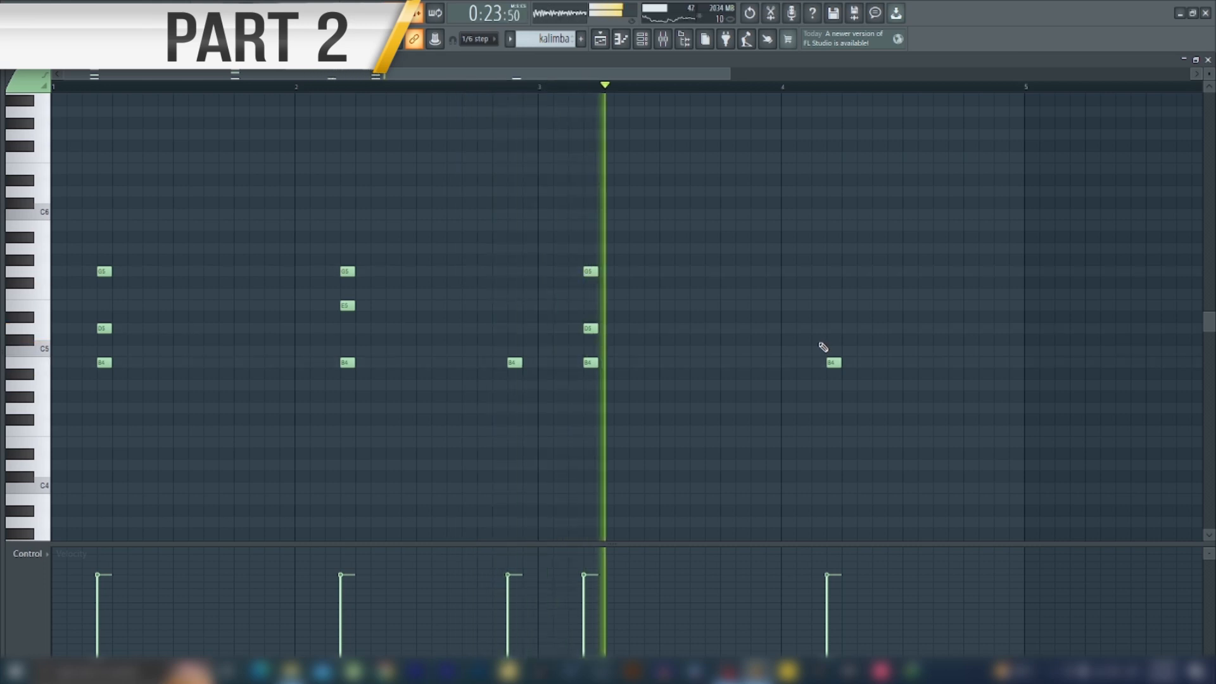
pyautogui.press('space')
pyautogui.click(830, 305)
pyautogui.click(831, 271)
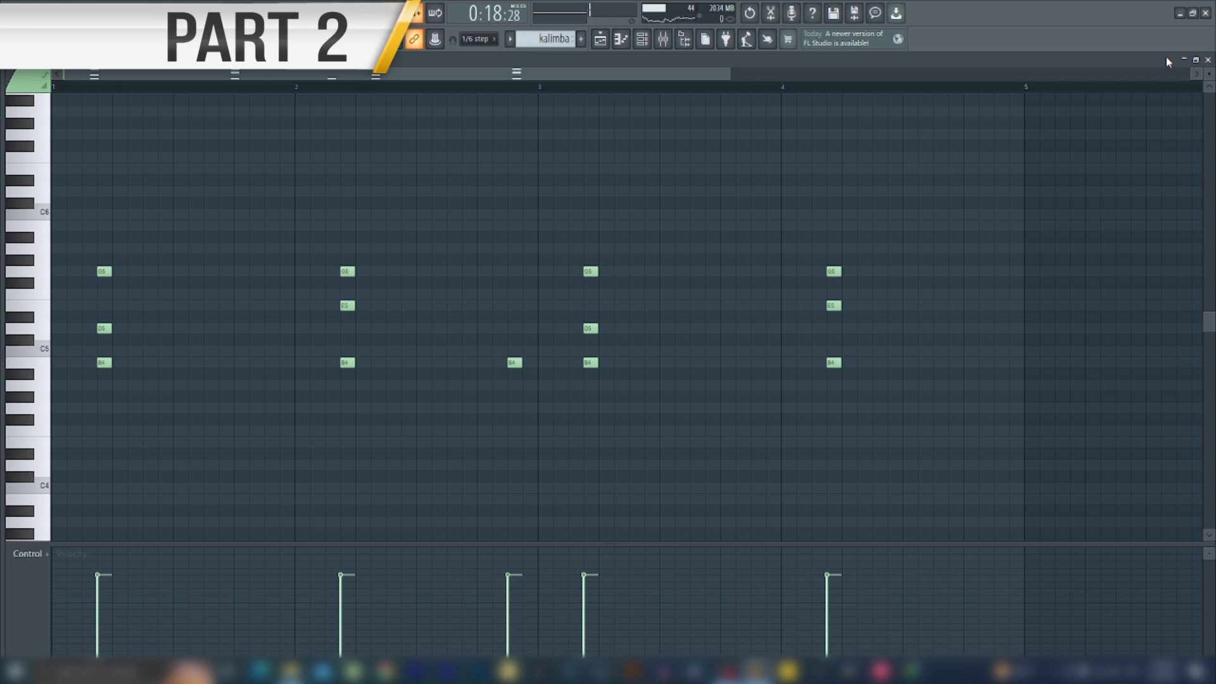
# Add two short G5 notes near the end of bar 4, shift the first slightly earlier, and lower the second's pitch.
pyautogui.click(965, 272)
pyautogui.moveTo(969, 271); pyautogui.dragTo(955, 272)
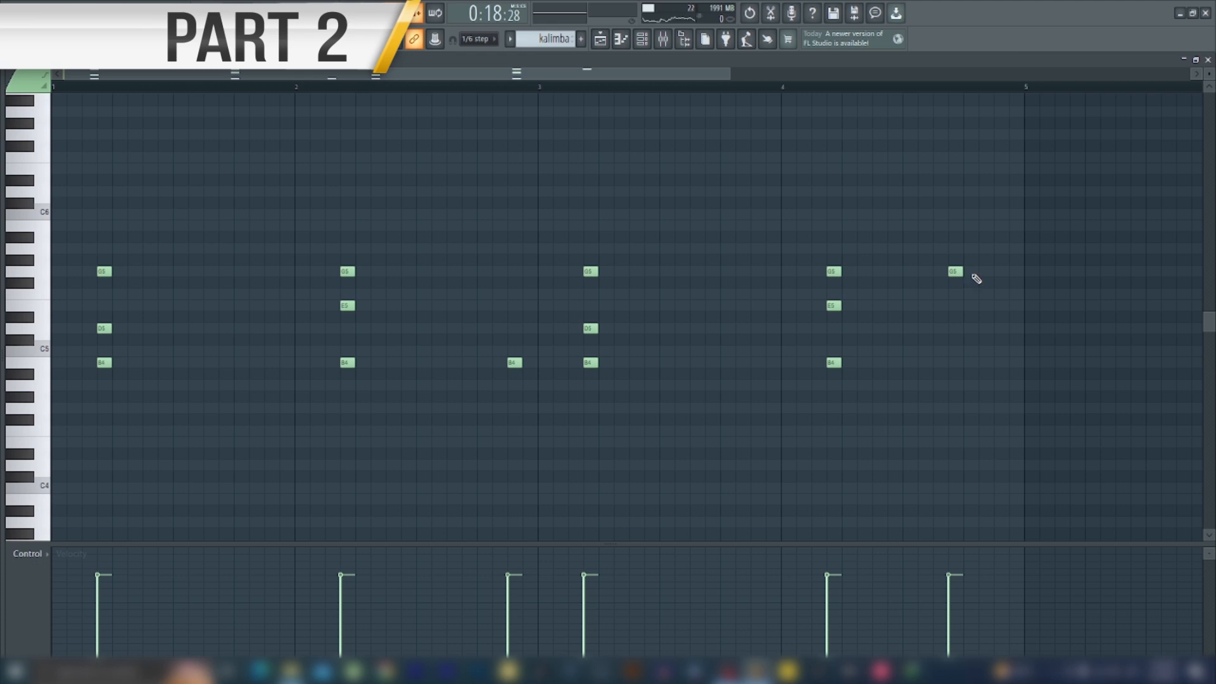
pyautogui.moveTo(954, 271); pyautogui.dragTo(940, 271)
pyautogui.click(966, 273)
pyautogui.click(985, 295)
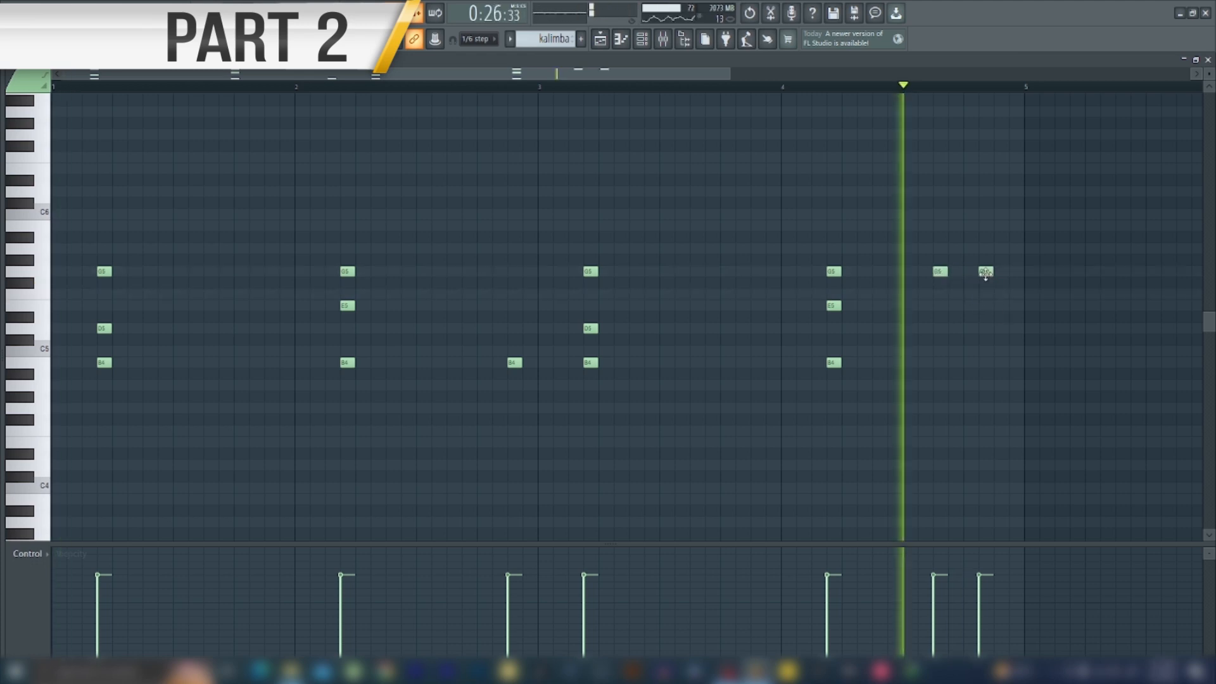
pyautogui.moveTo(985, 274); pyautogui.dragTo(987, 330)
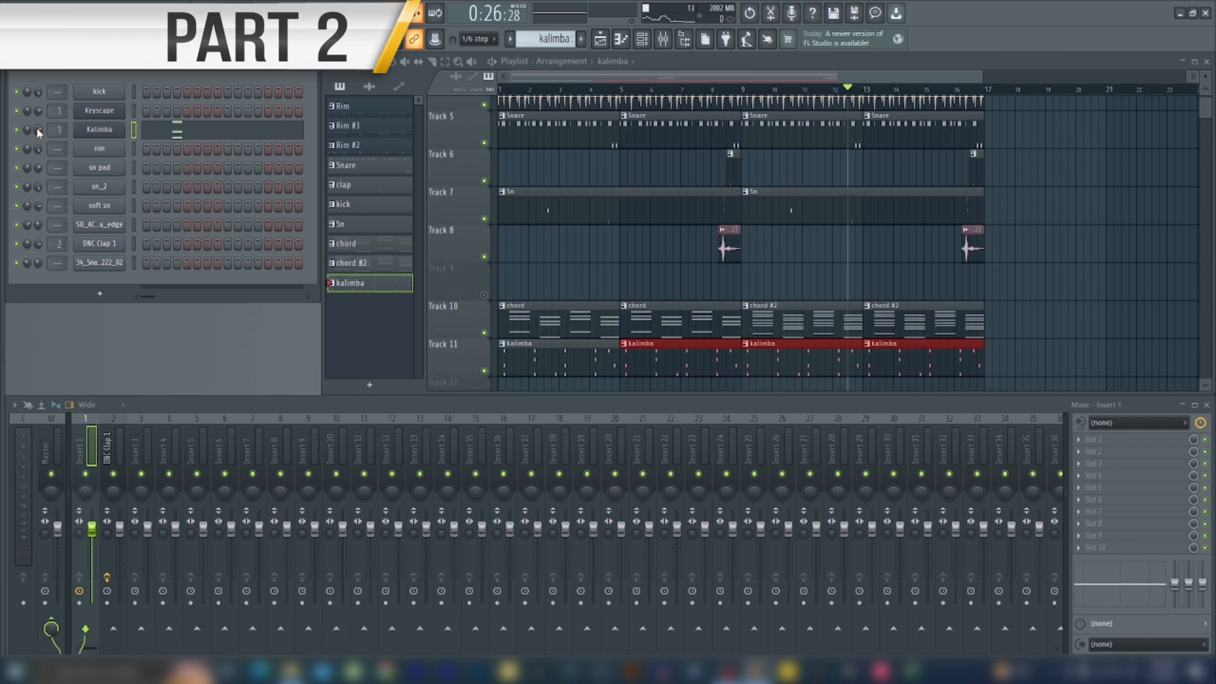
# Clone the Kalimba channel and load the Jazz Guitar preset in the copy's FLEX instrument.
pyautogui.rightClick(123, 129)
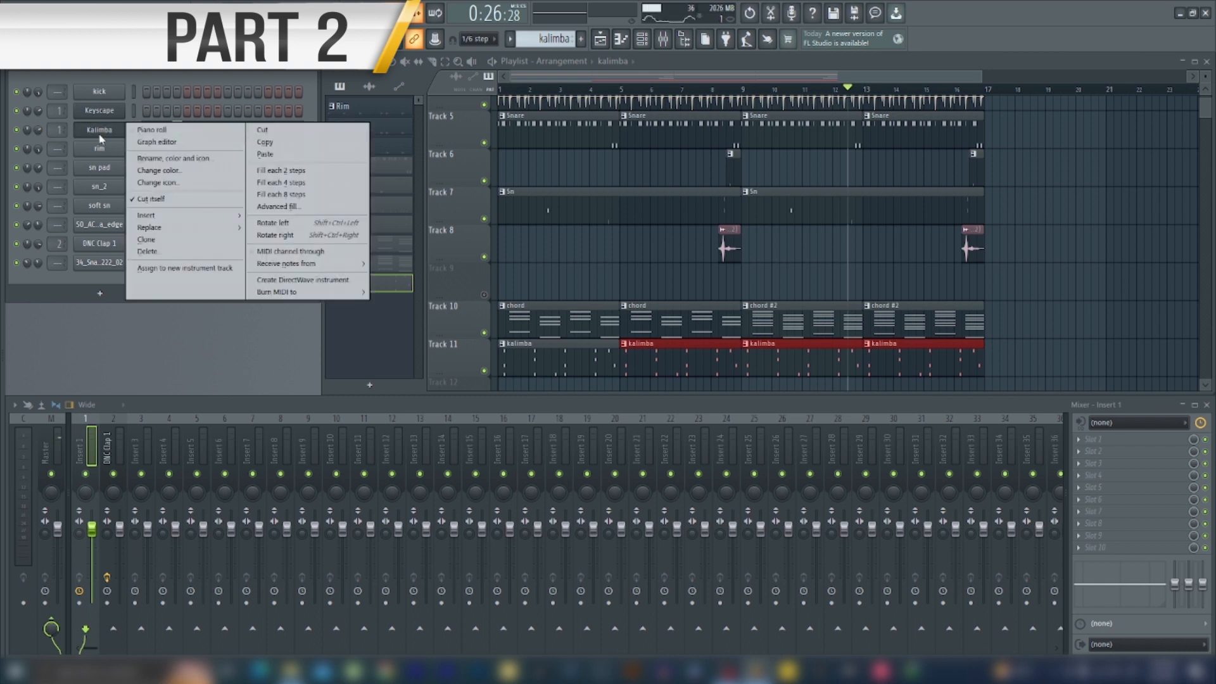
pyautogui.click(174, 241)
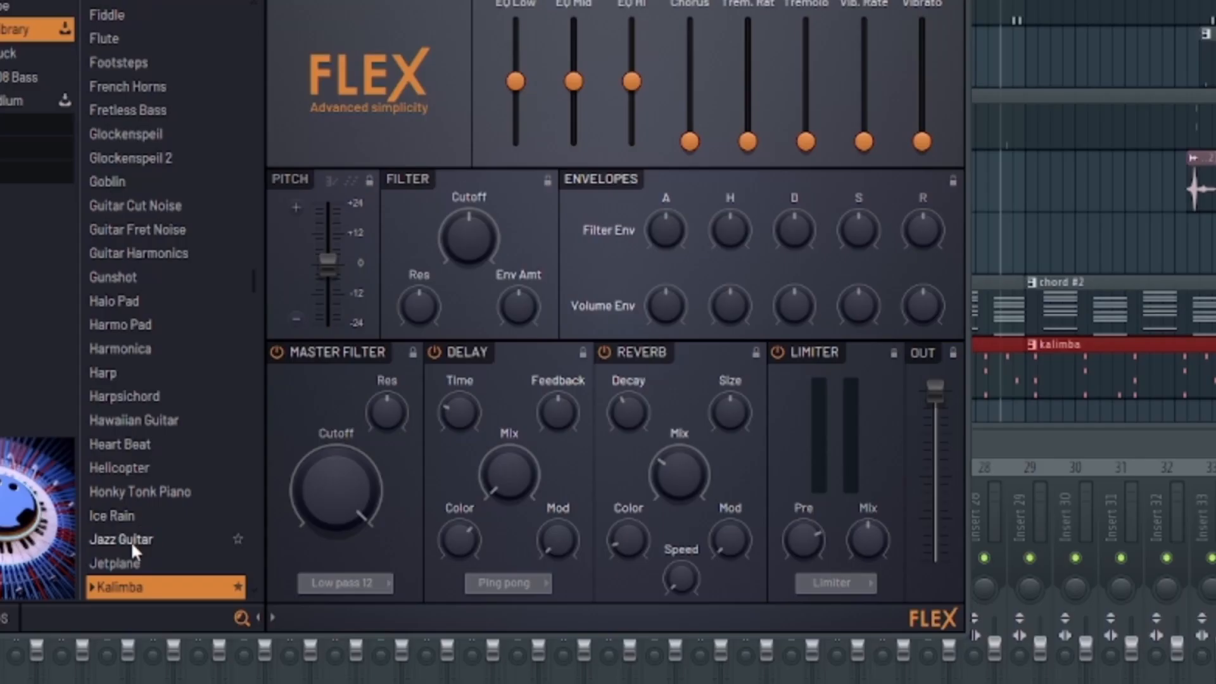
pyautogui.click(316, 463)
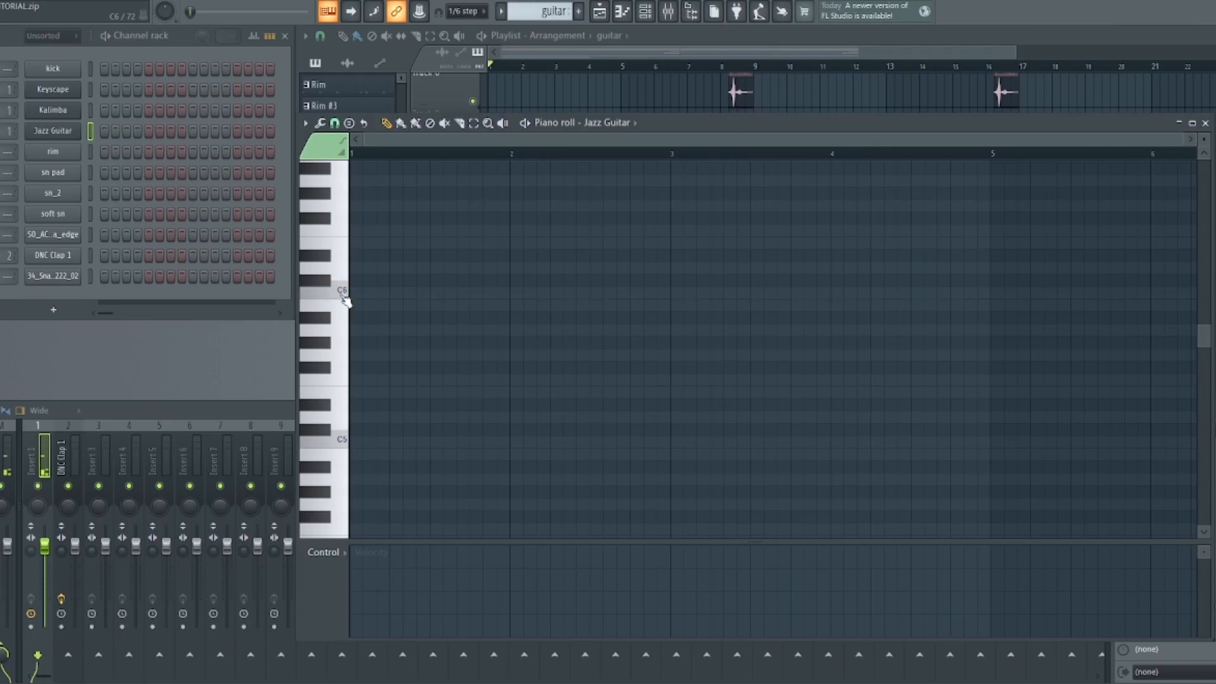
# Preview pitches in the guitar pattern's piano roll and place three short A5 notes in the first part of bar 1.
pyautogui.click(342, 303)
pyautogui.click(342, 326)
pyautogui.click(355, 330)
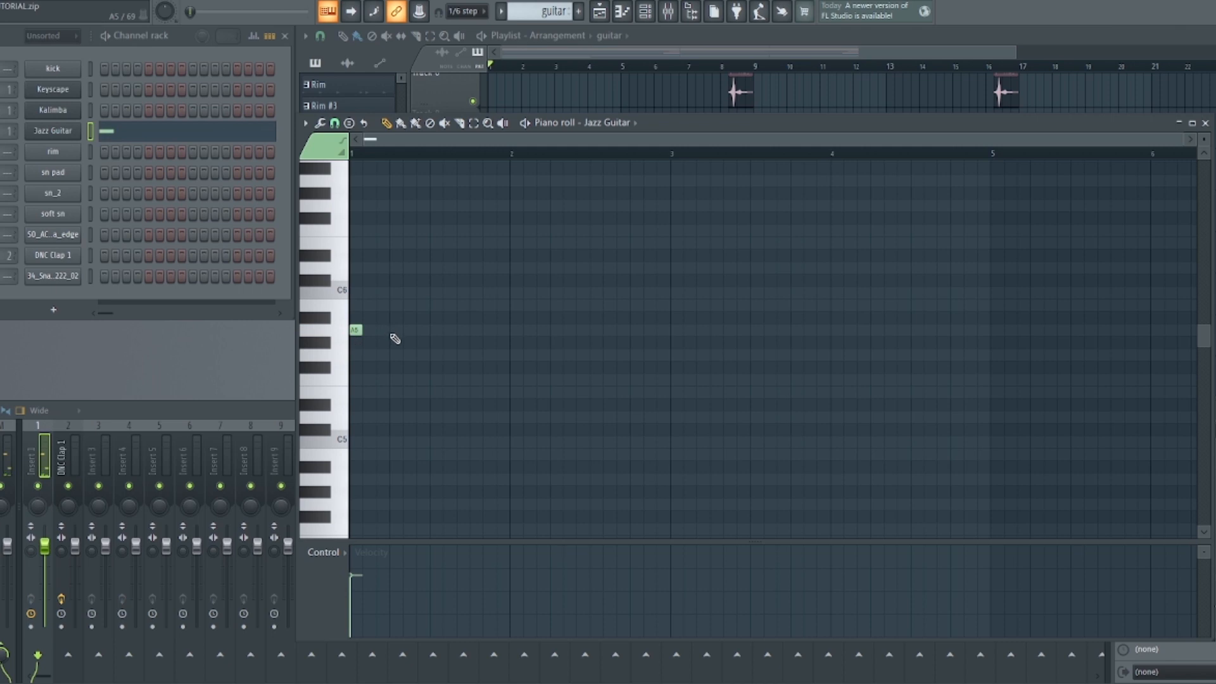
pyautogui.press('space')
pyautogui.click(380, 331)
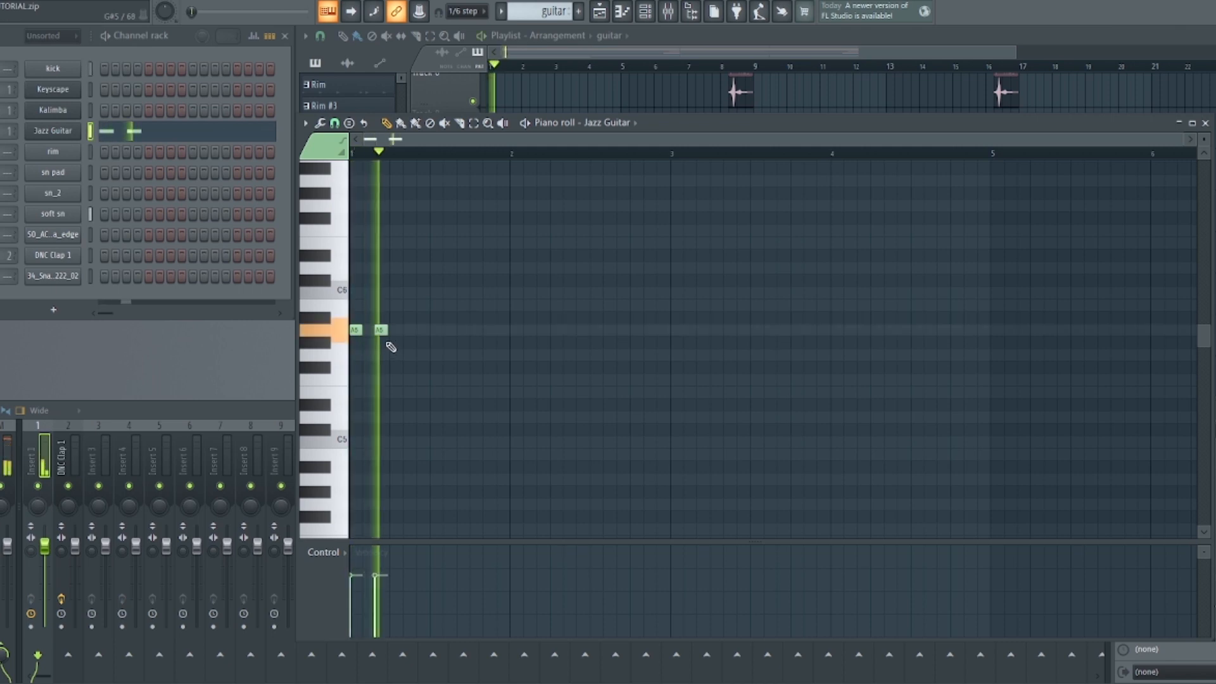
pyautogui.scroll(2, 421, 330)
pyautogui.click(475, 331)
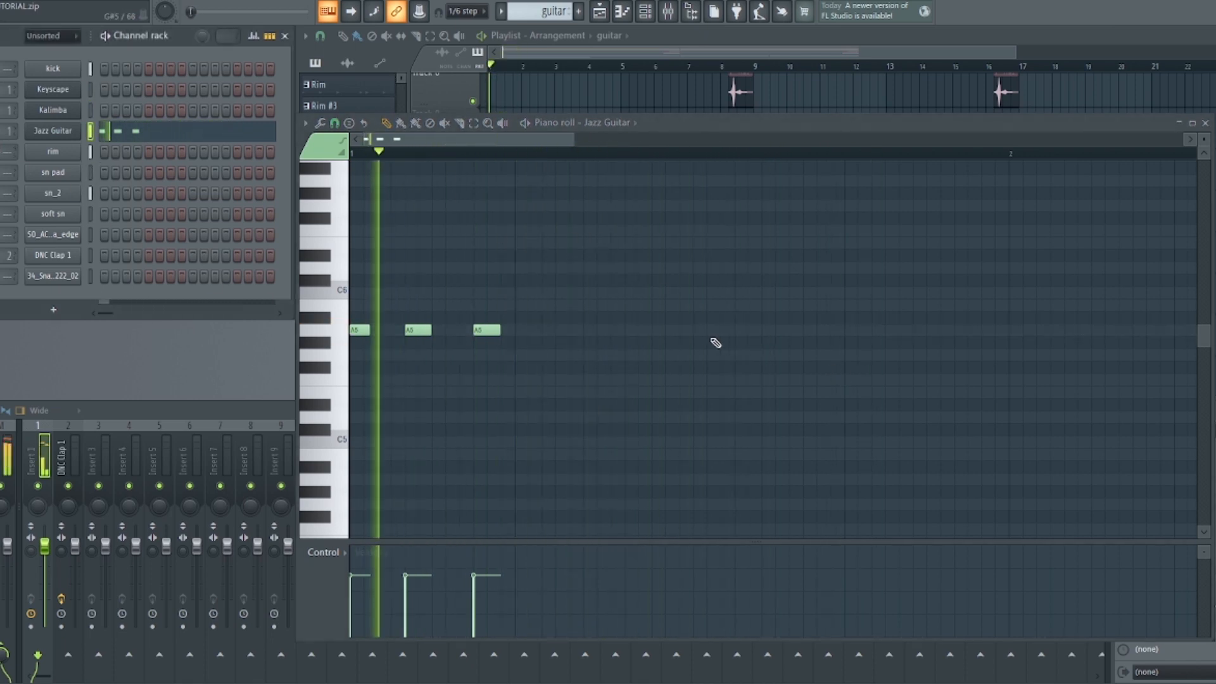
# Add another A5 note past the middle of bar 1 and nudge it slightly earlier while auditioning.
pyautogui.press('space')
pyautogui.click(783, 330)
pyautogui.press('space')
pyautogui.moveTo(794, 333)
pyautogui.mouseDown()
pyautogui.moveTo(773, 331)
pyautogui.moveTo(787, 331)
pyautogui.mouseUp()
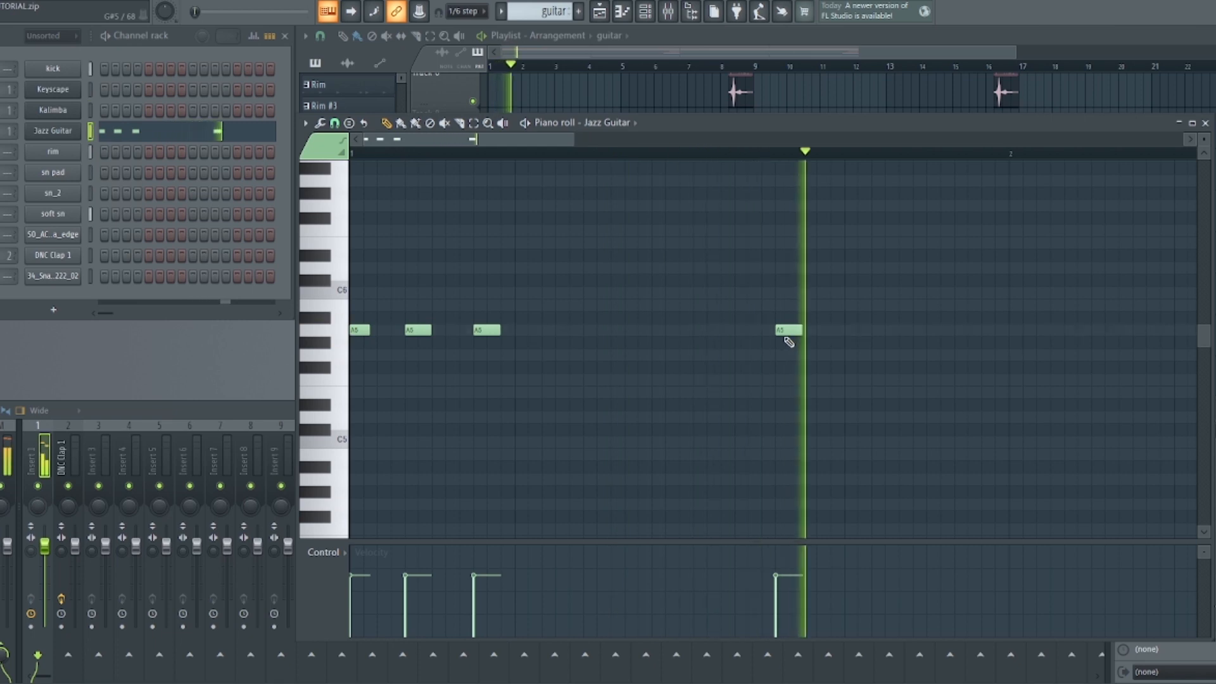
pyautogui.moveTo(787, 327); pyautogui.dragTo(772, 325)
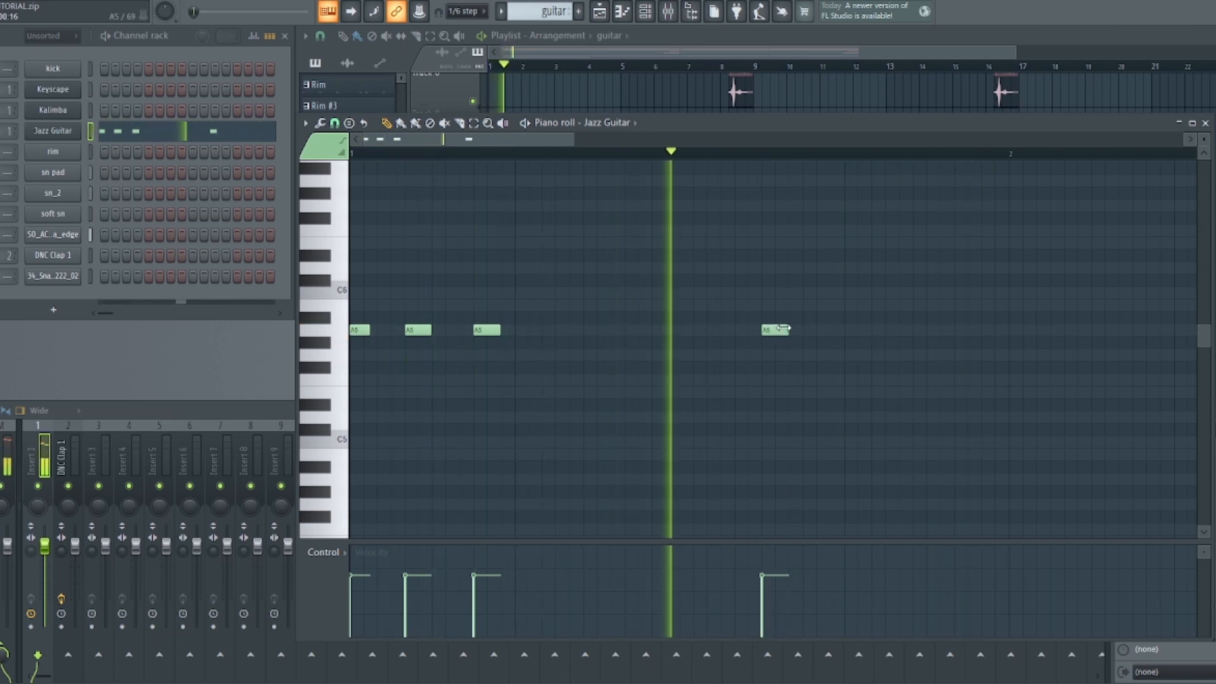
# Add a C6 note followed by a B5 note near the end of bar 1 and play the phrase.
pyautogui.press('space')
pyautogui.click(938, 242)
pyautogui.moveTo(936, 242); pyautogui.dragTo(922, 301)
pyautogui.click(956, 306)
pyautogui.press('space')
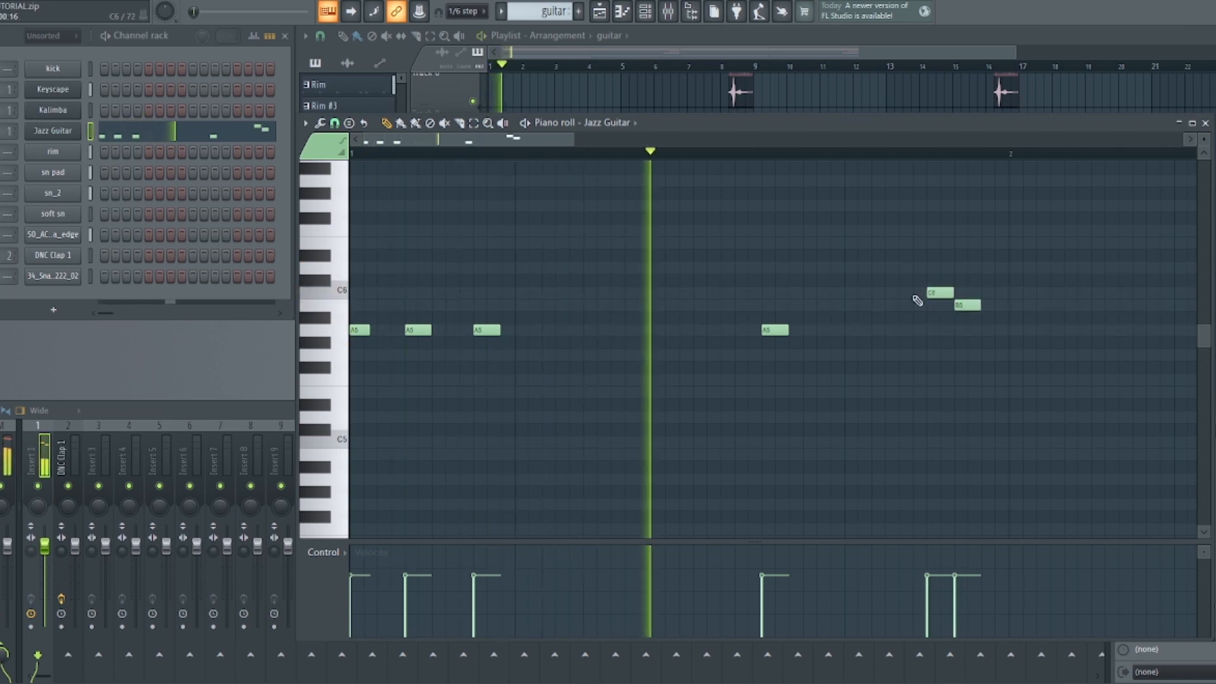
# Delete the third A5 note and move the B5 note slightly later.
pyautogui.rightClick(487, 330)
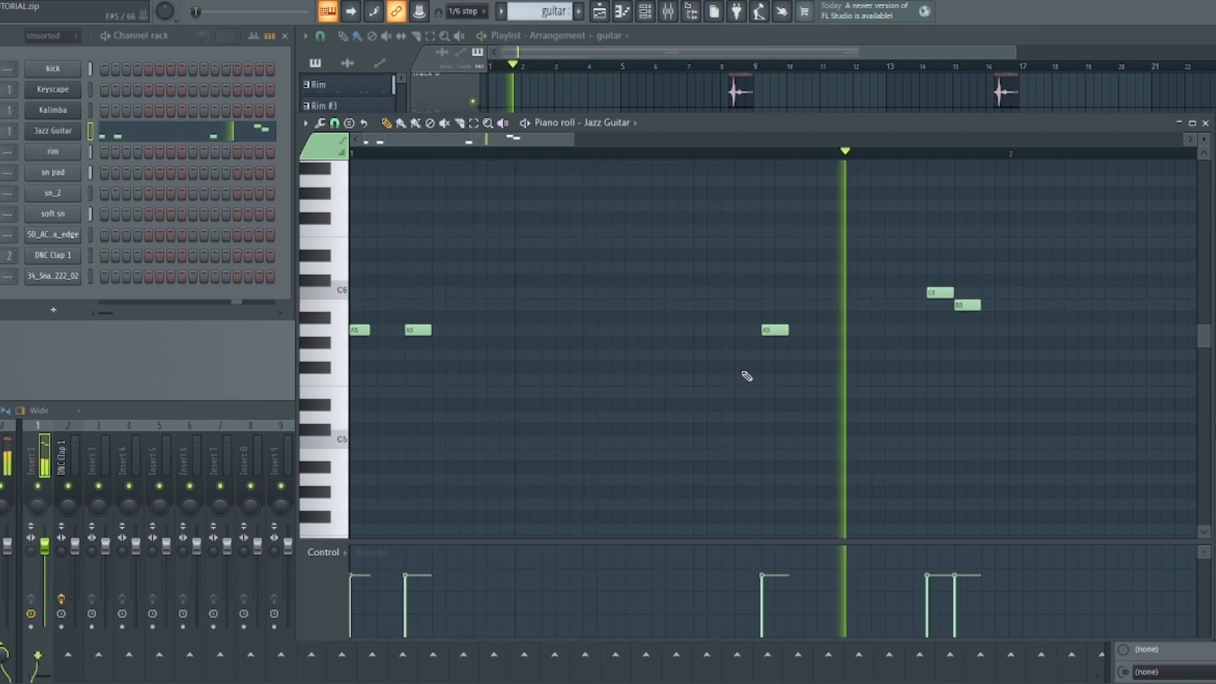
pyautogui.moveTo(968, 304); pyautogui.dragTo(980, 304)
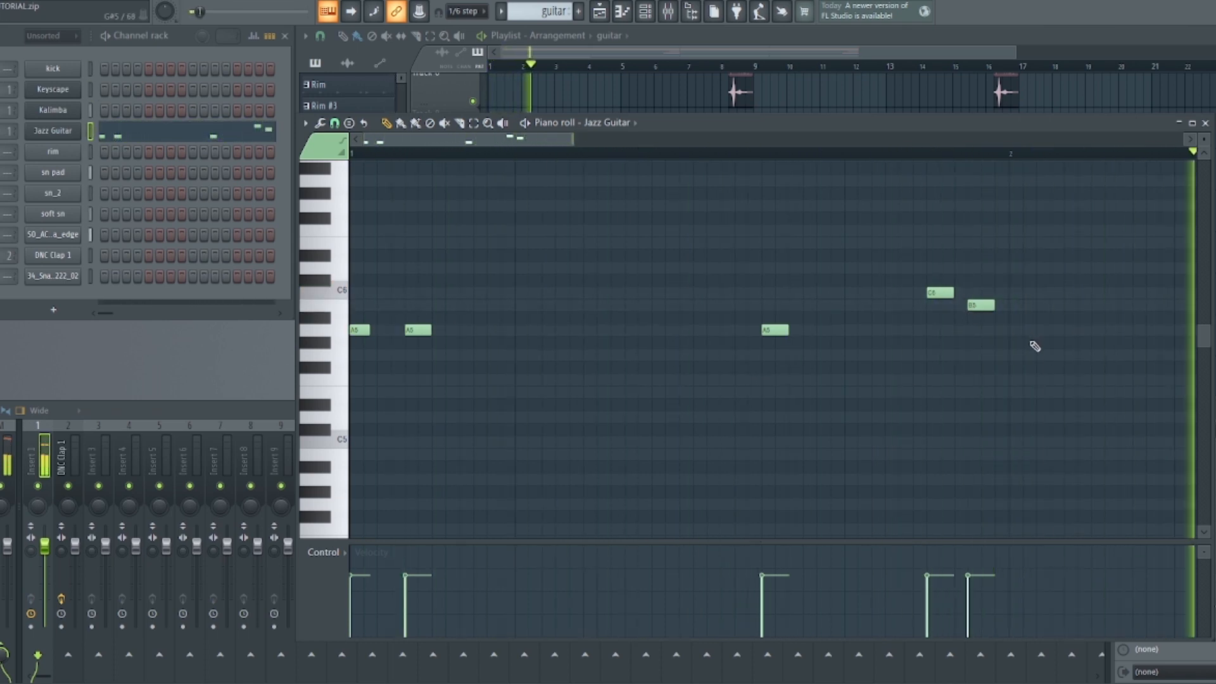
# Duplicate the complete bar 1 guitar phrase and align the copy with the start of bar 2, auditioning the result.
pyautogui.scroll(-2, 782, 168)
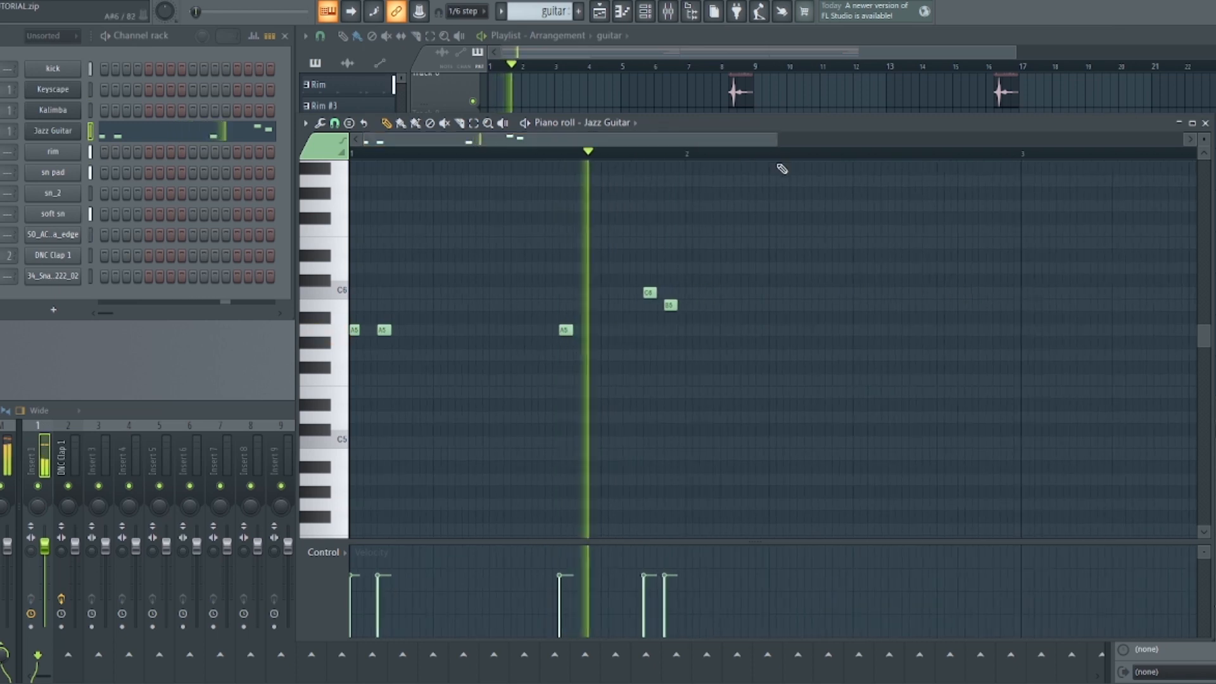
pyautogui.moveTo(720, 263); pyautogui.dragTo(312, 372)
pyautogui.hotkey('ctrl', 'b')
pyautogui.press('space')
pyautogui.press('space')
pyautogui.moveTo(681, 328); pyautogui.dragTo(689, 329)
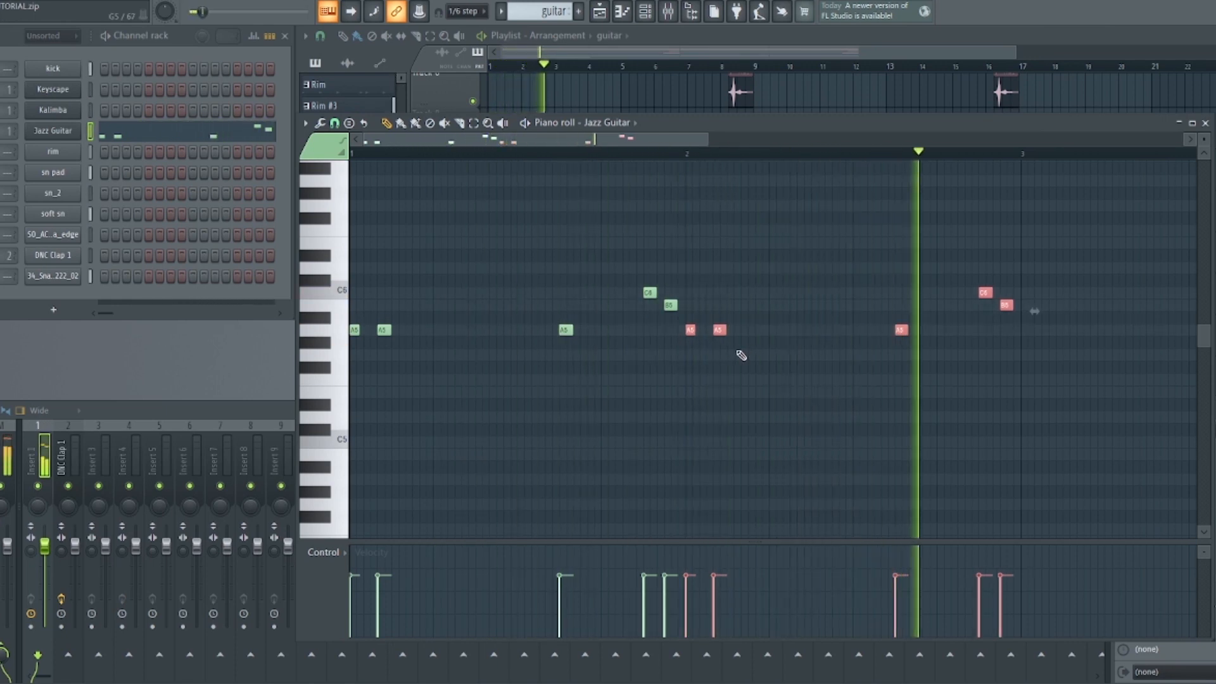
pyautogui.press('space')
# Change the last two notes of bar 2 to D6 and E6 and audition the two-bar phrase.
pyautogui.click(983, 306)
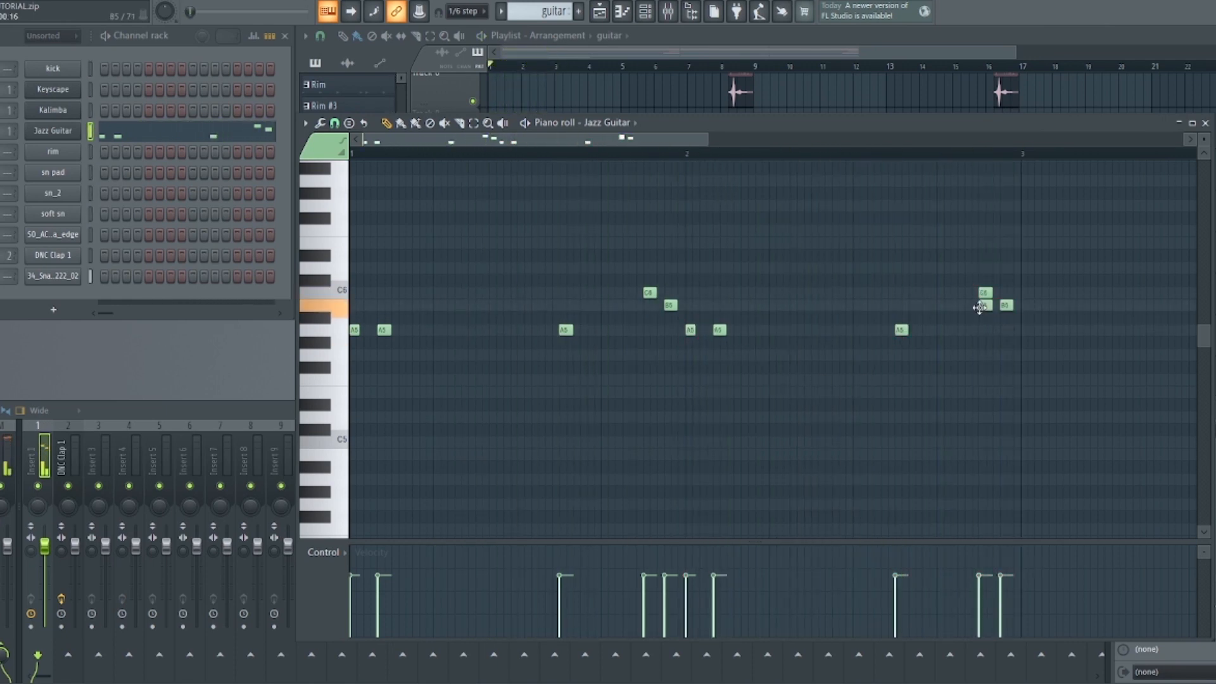
pyautogui.moveTo(1006, 304)
pyautogui.mouseDown()
pyautogui.moveTo(1006, 266)
pyautogui.moveTo(985, 272)
pyautogui.moveTo(983, 259)
pyautogui.moveTo(1006, 241)
pyautogui.mouseUp()
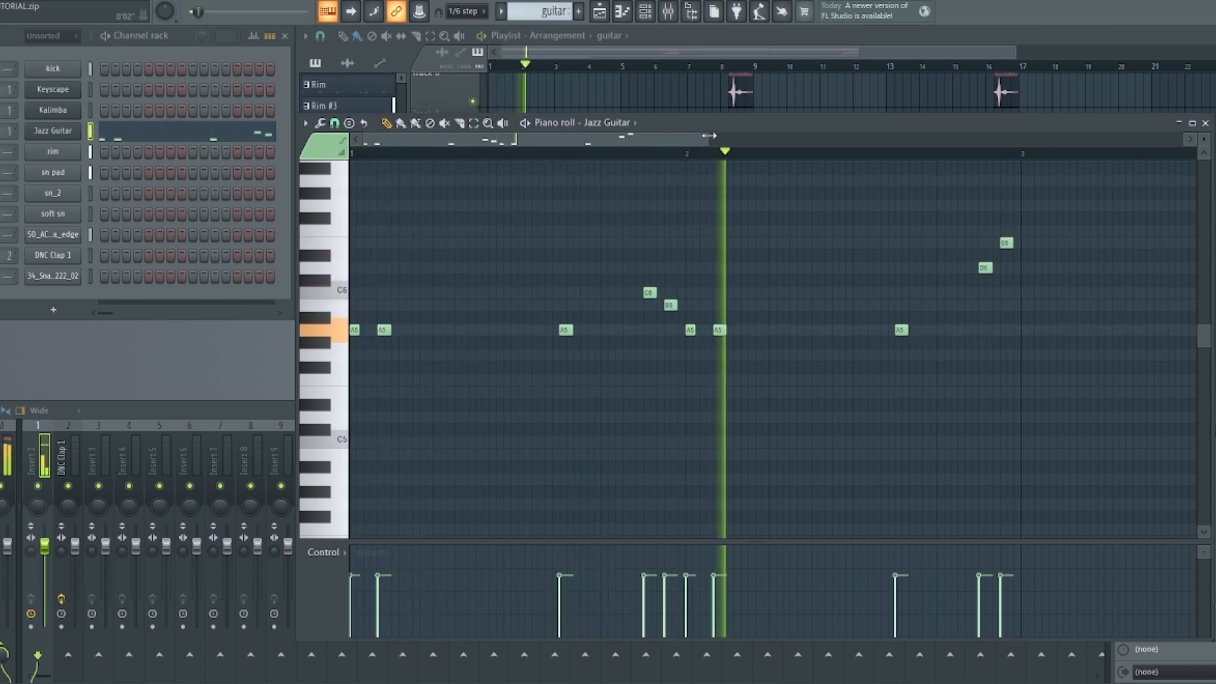
pyautogui.moveTo(708, 132); pyautogui.dragTo(1003, 135)
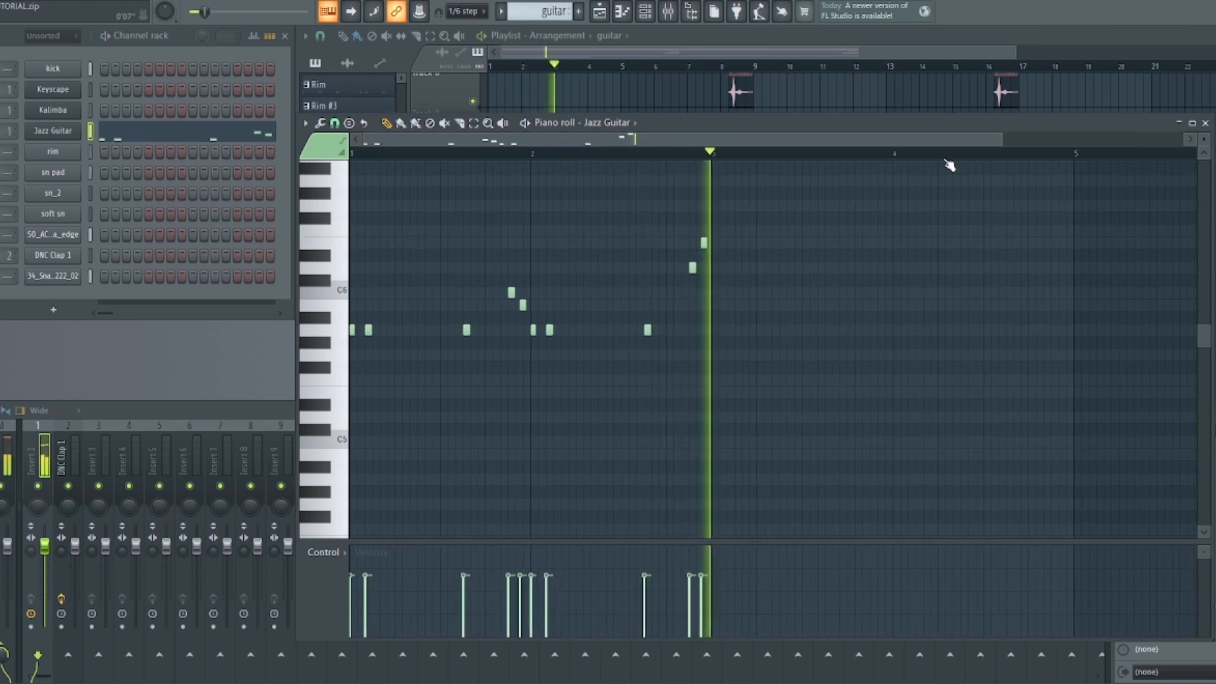
pyautogui.press('space')
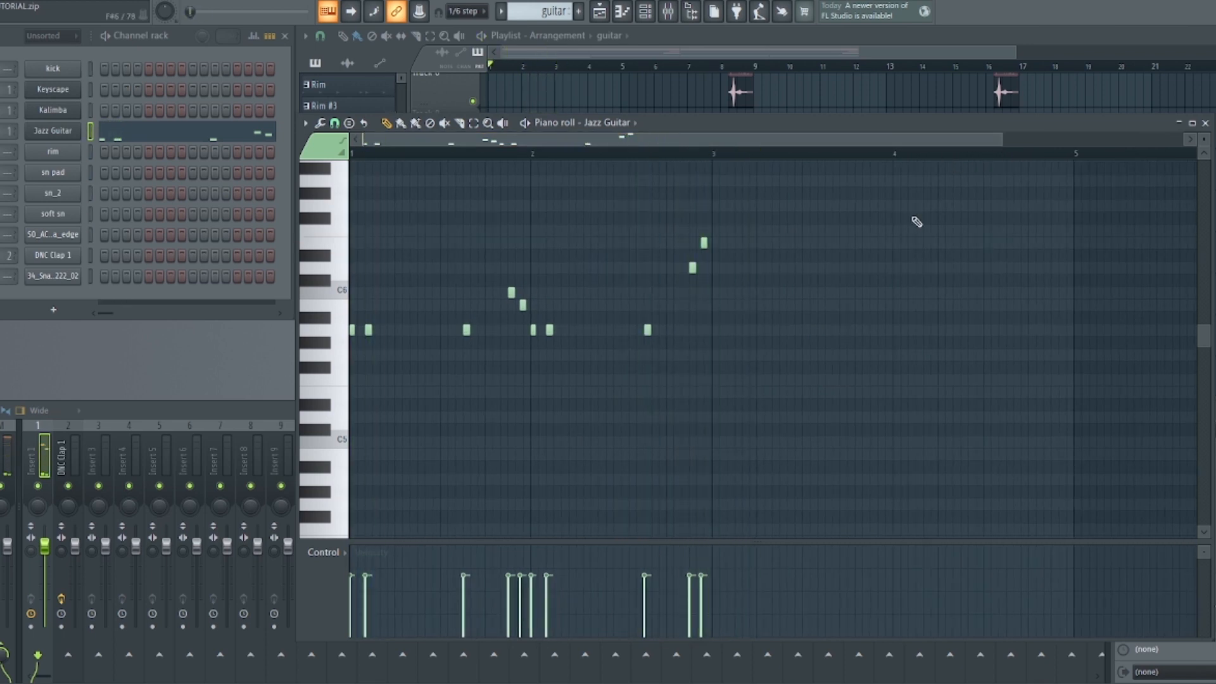
# Copy the two-bar guitar phrase into bars 3 and 4, audition it, and return to the playlist.
pyautogui.hotkey('ctrl', 'a')
pyautogui.keyDown('shift'); pyautogui.moveTo(353, 329); pyautogui.dragTo(712, 335); pyautogui.keyUp('shift')
pyautogui.click(735, 259)
pyautogui.press('space')
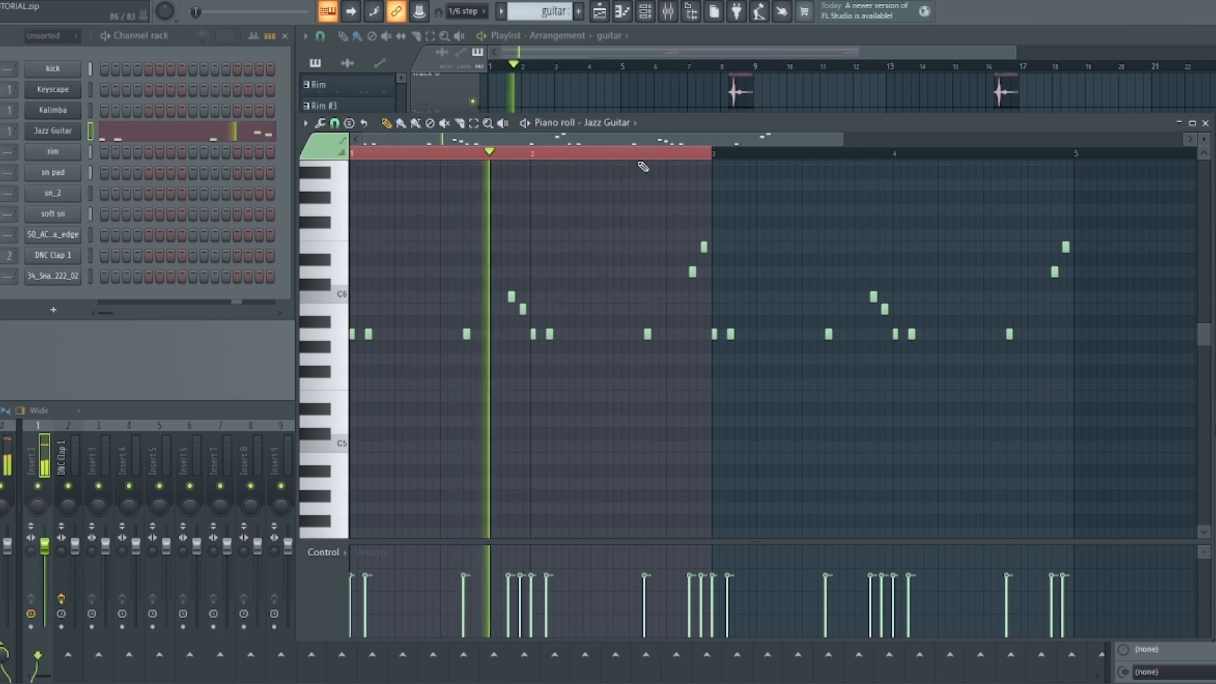
pyautogui.press('Escape')
pyautogui.click(1206, 124)
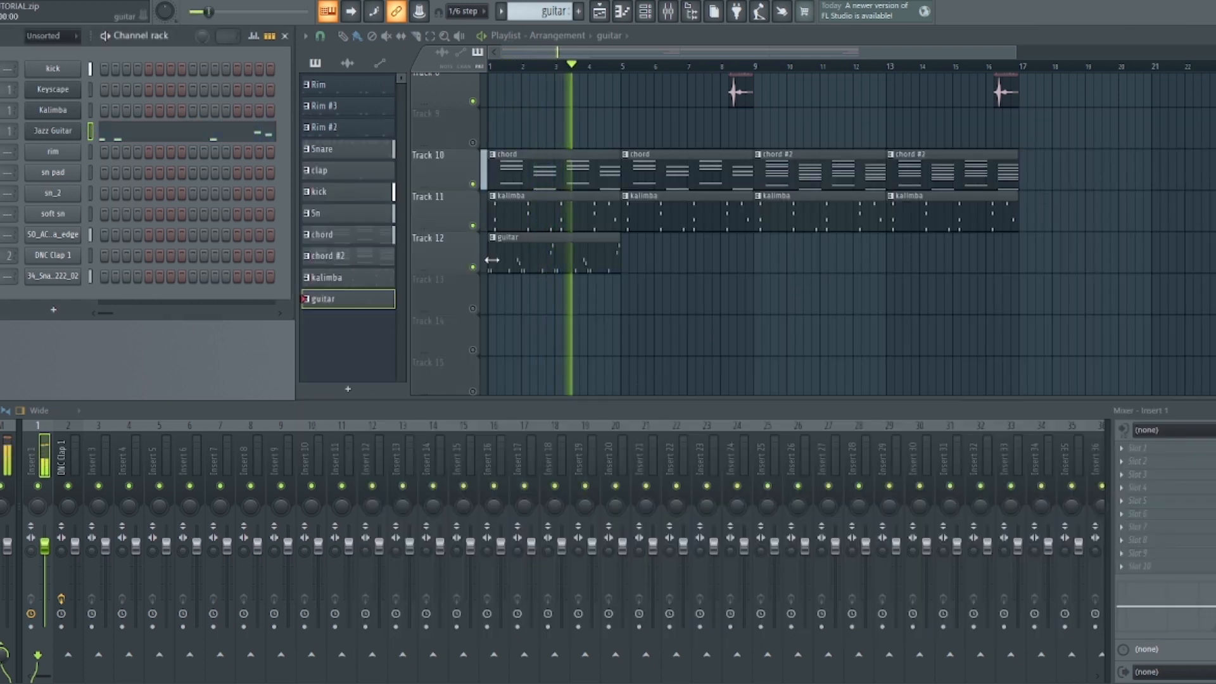
# Repeat the guitar clip on Track 12 until it fills all sixteen bars, and audition the arrangement.
pyautogui.moveTo(652, 236); pyautogui.dragTo(545, 291)
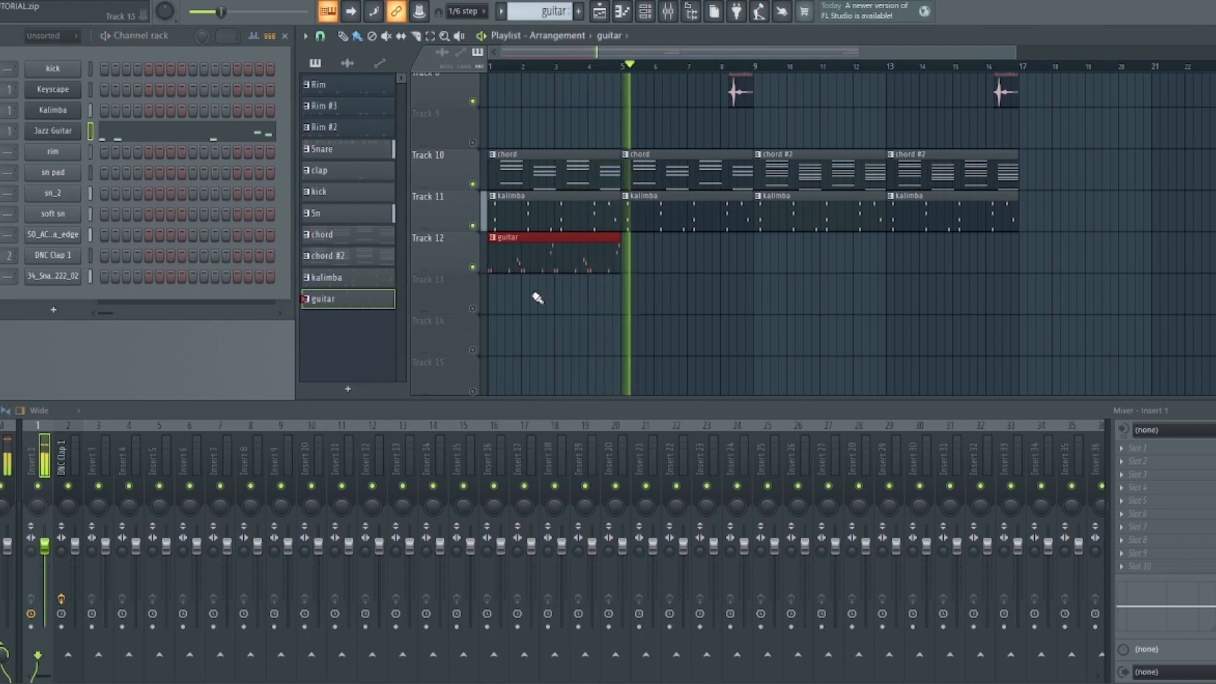
pyautogui.hotkey('ctrl', 'b')
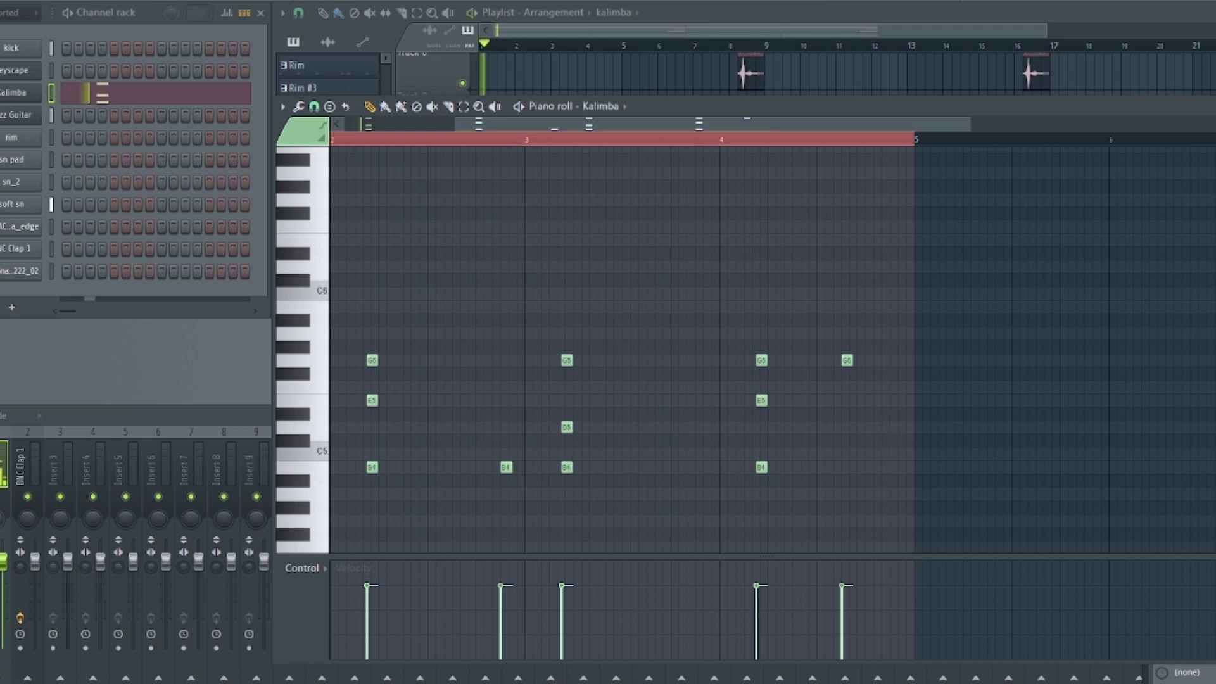
pyautogui.press('F7')
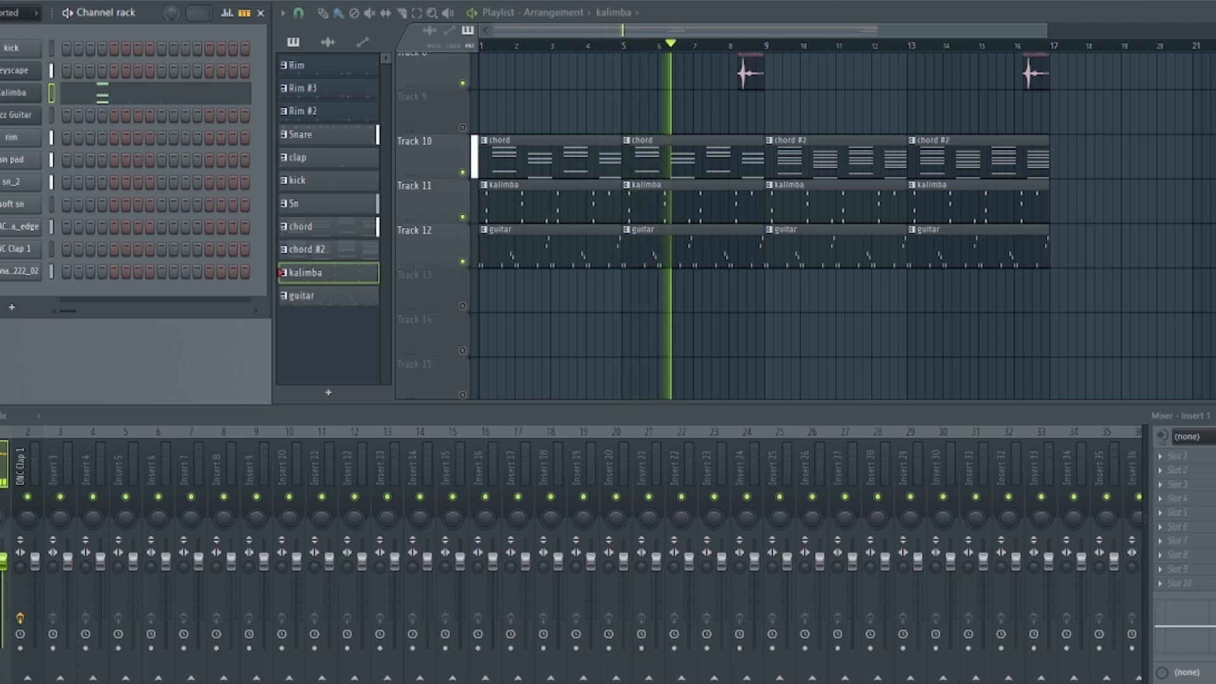
pyautogui.press('space')
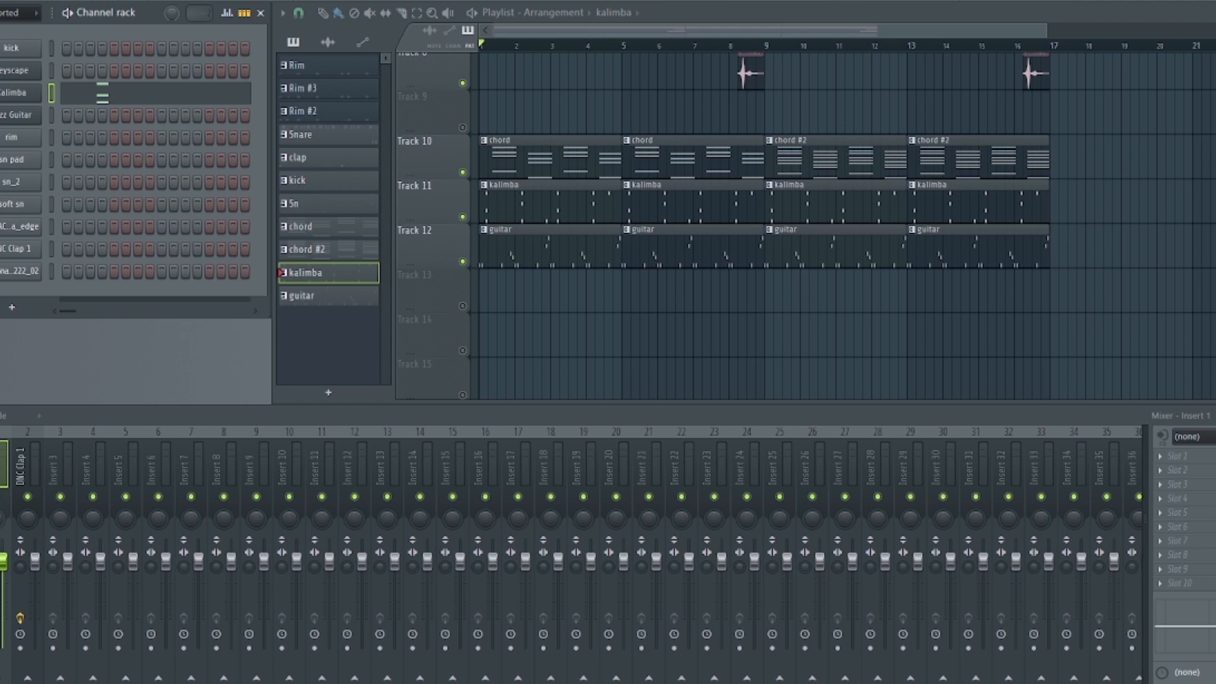
# Clone the Jazz Guitar channel, close the clone's FLEX window, and play the arrangement.
pyautogui.rightClick(17, 121)
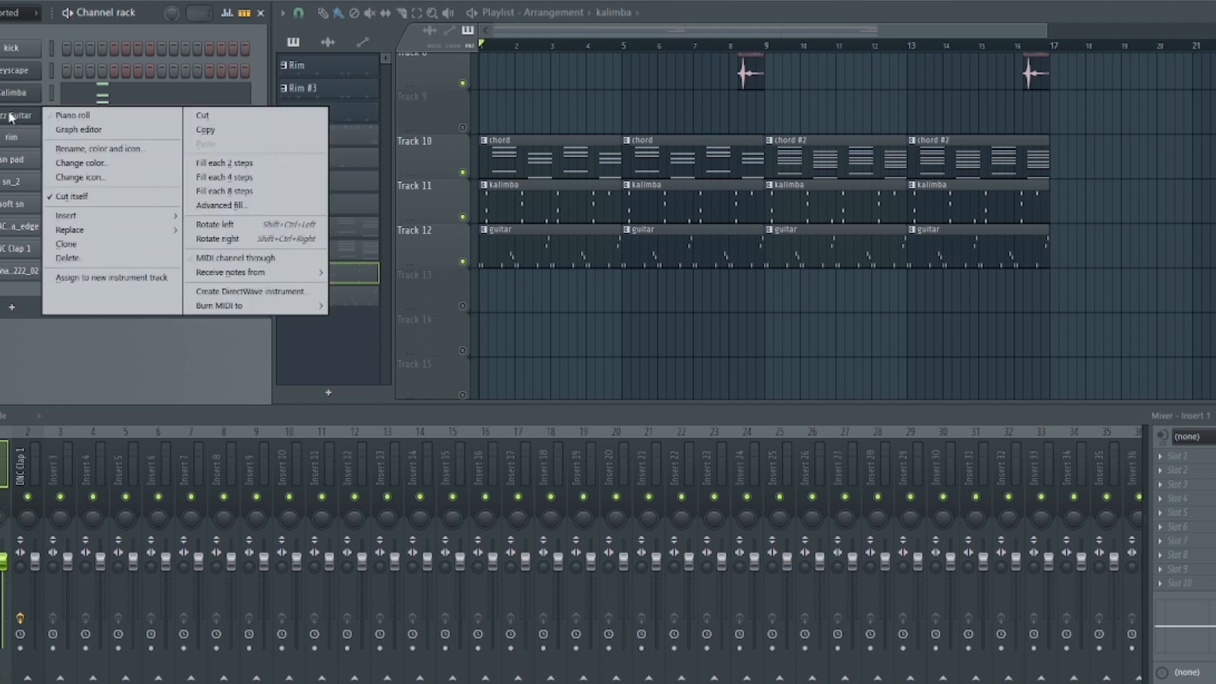
pyautogui.click(89, 244)
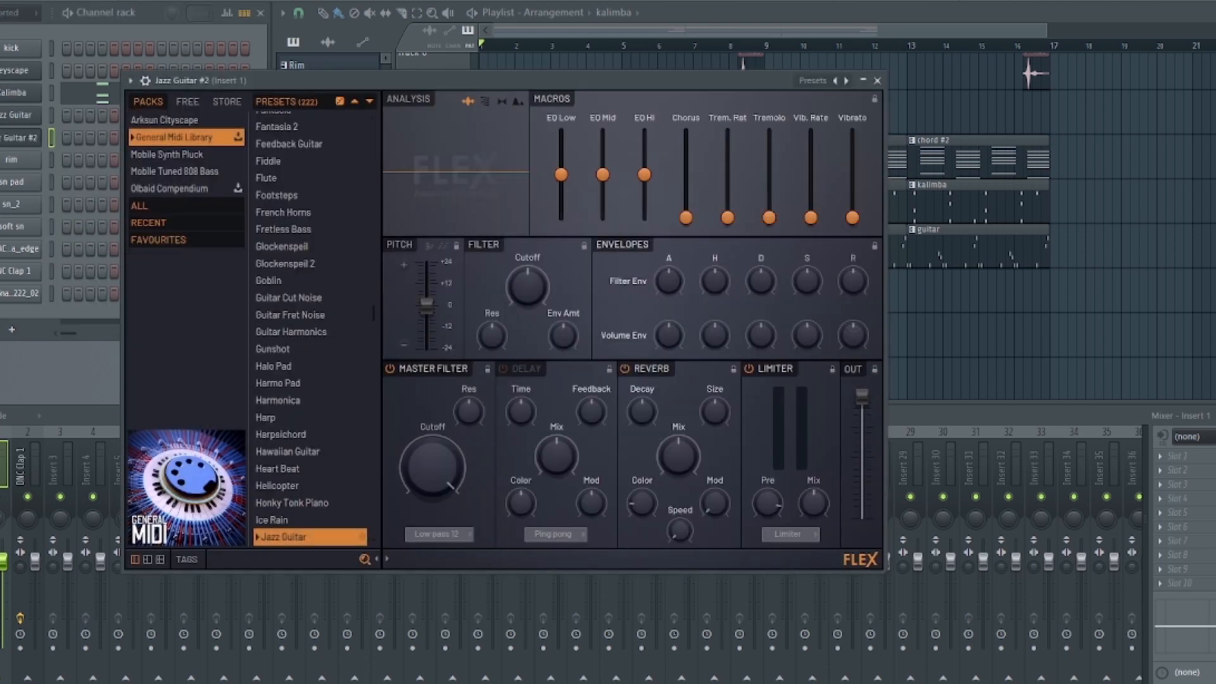
pyautogui.press('F6')
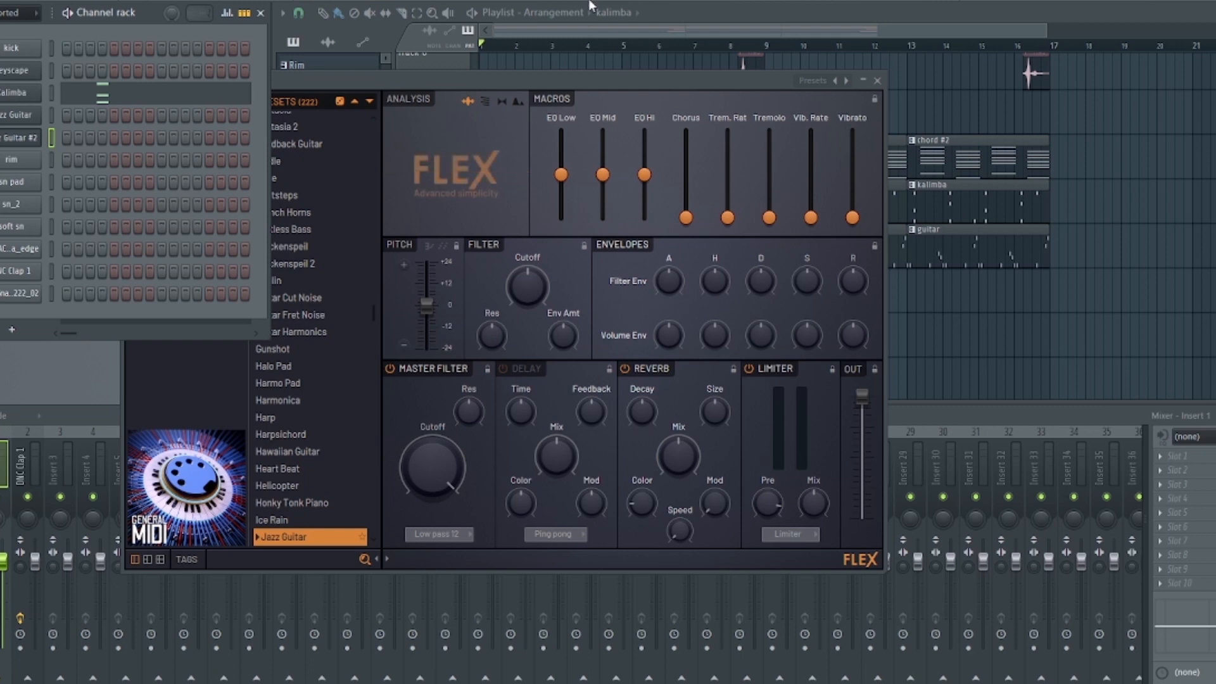
pyautogui.click(877, 83)
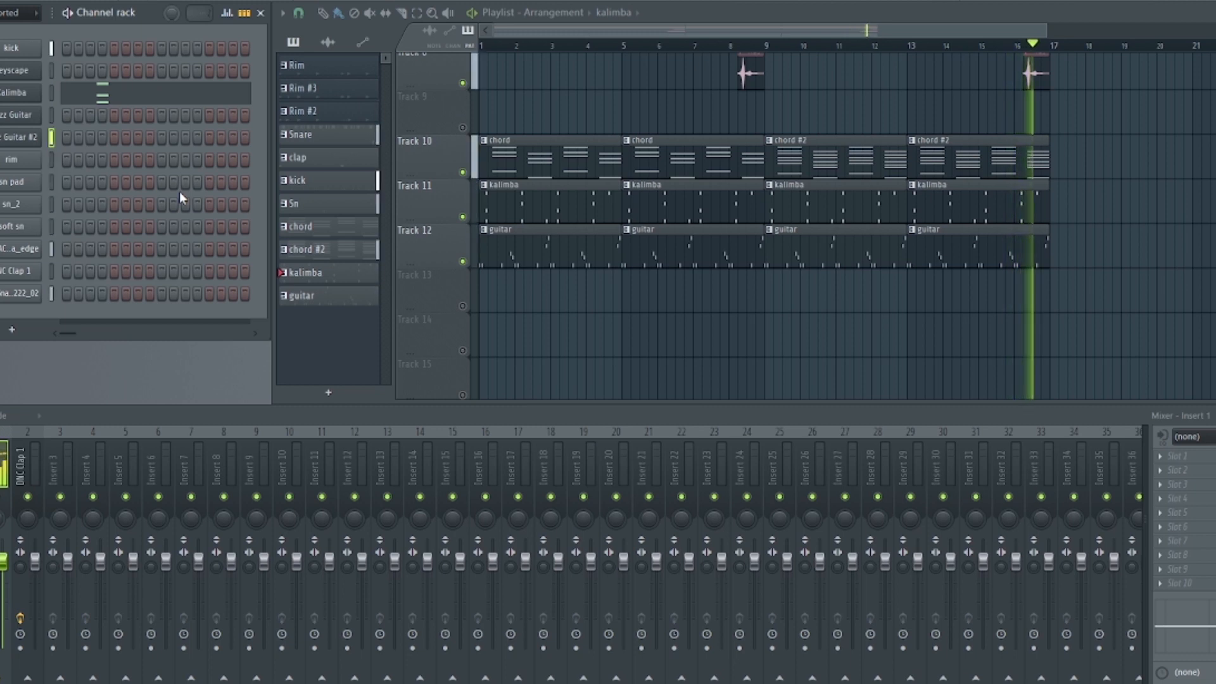
pyautogui.press('space')
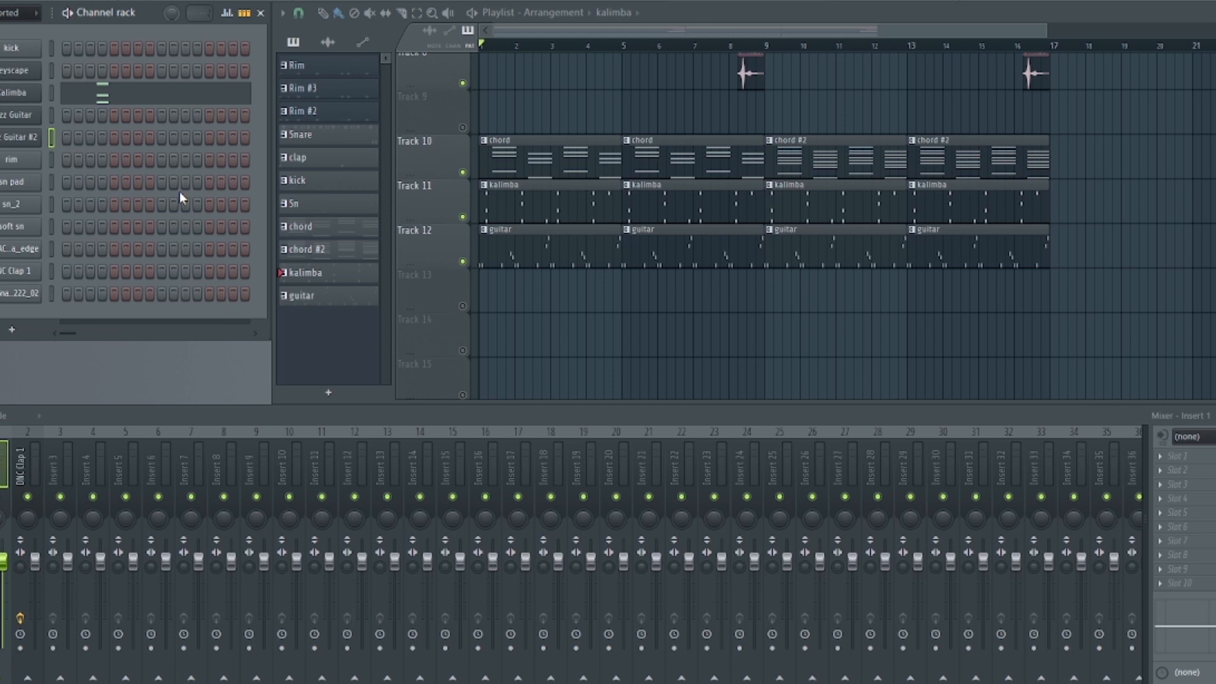
pyautogui.press('space')
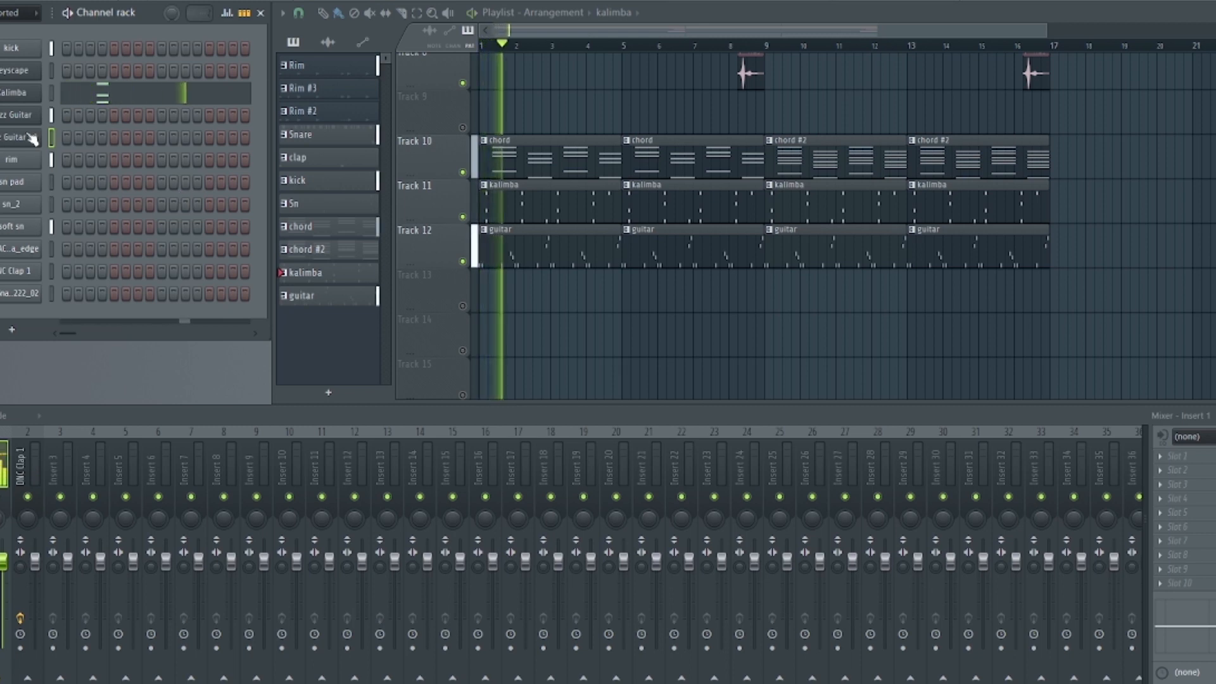
# Open the piano roll of Jazz Guitar #2 and place short E5, F5 and D5 notes early in bar 2.
pyautogui.rightClick(31, 138)
pyautogui.click(81, 134)
pyautogui.press('space')
pyautogui.press('space')
pyautogui.press('space')
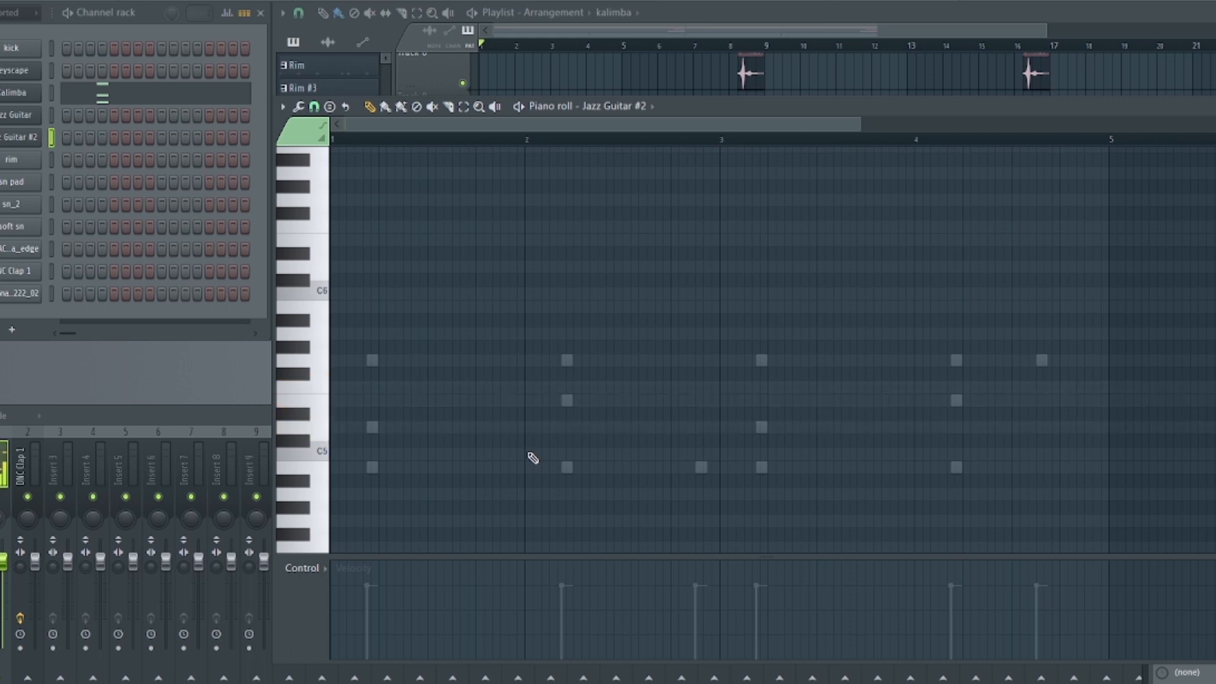
pyautogui.press('space')
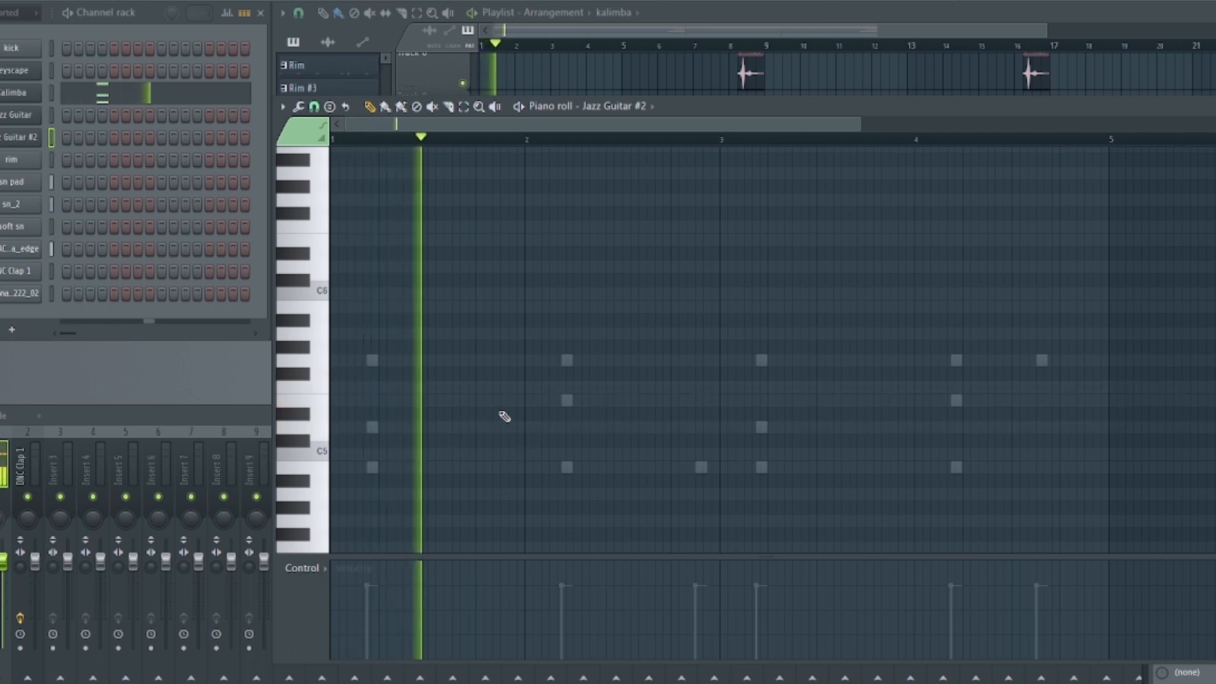
pyautogui.press('space')
pyautogui.click(553, 401)
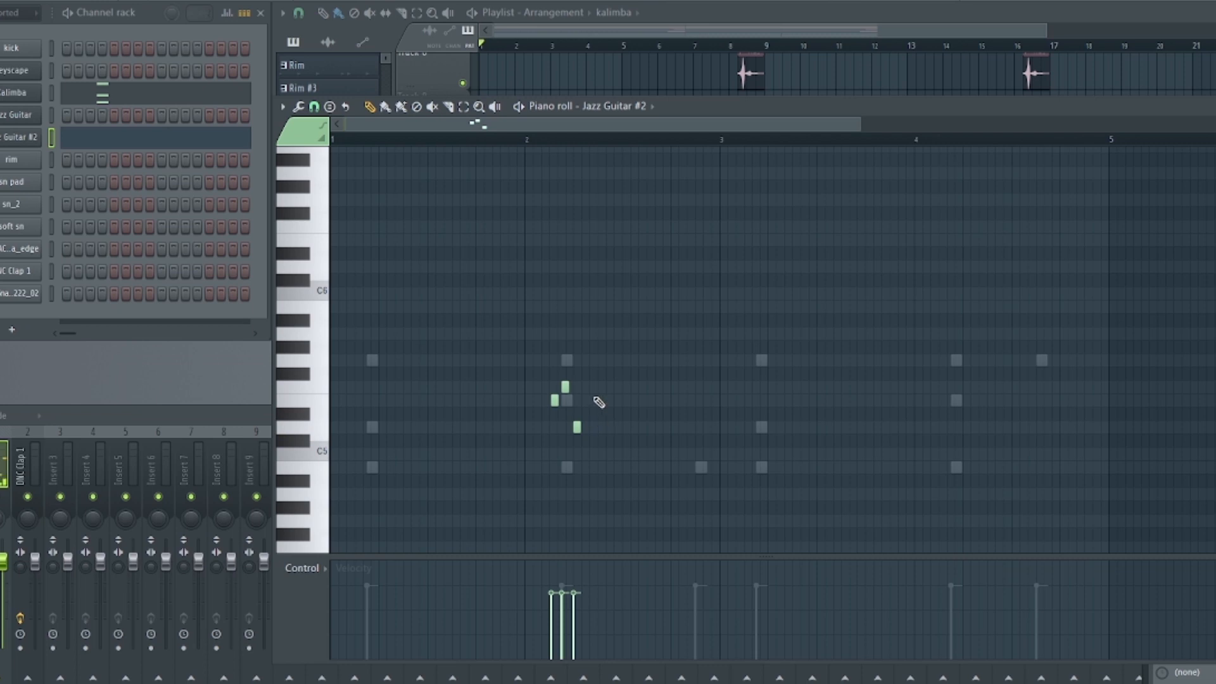
# Add a sustained E5 after the three short notes in bar 2, audition the phrase, and return to the playlist.
pyautogui.press('space')
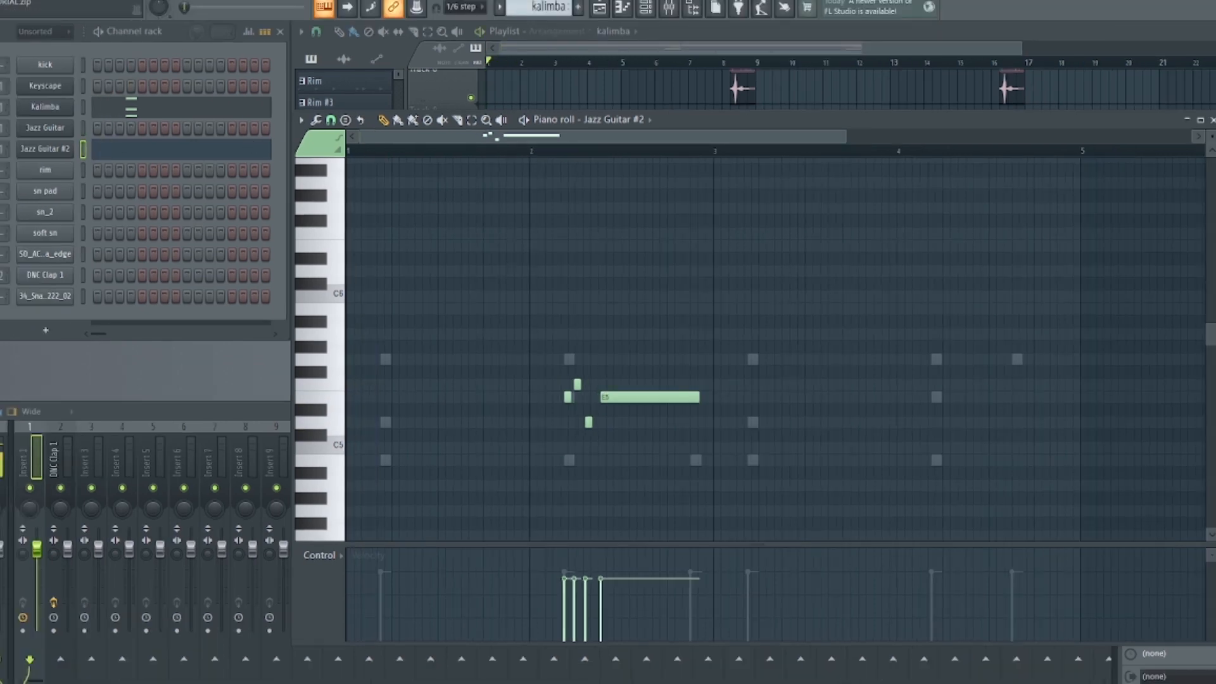
pyautogui.press('space')
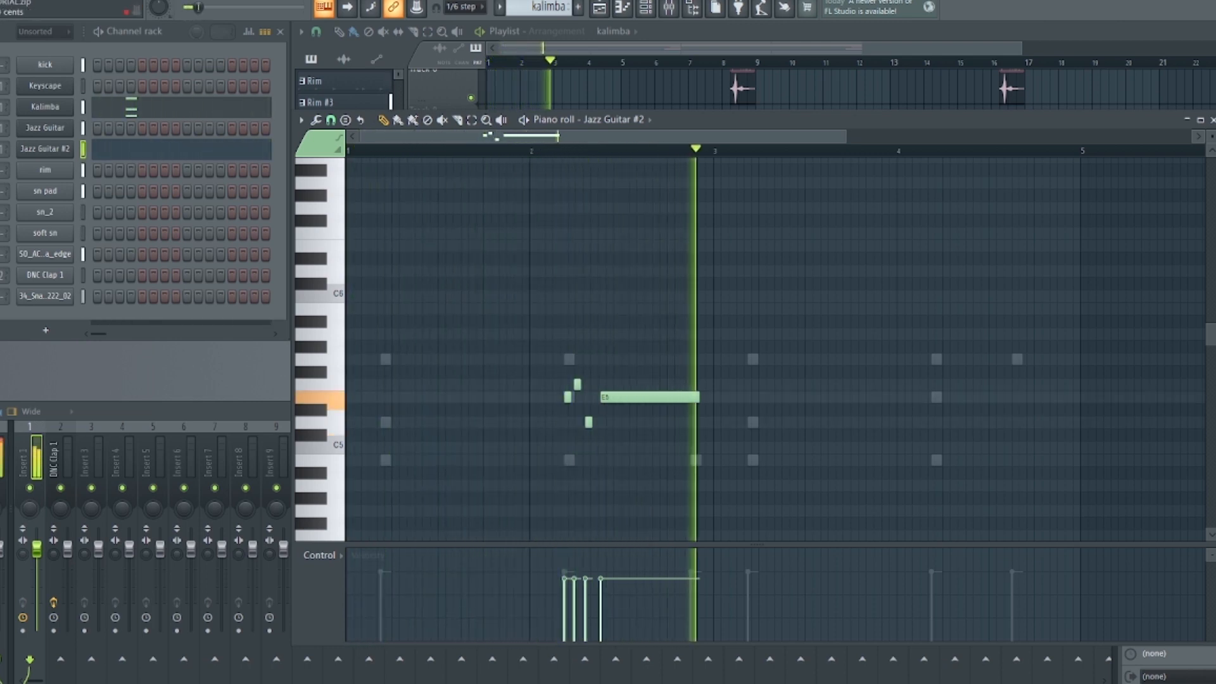
pyautogui.press('space')
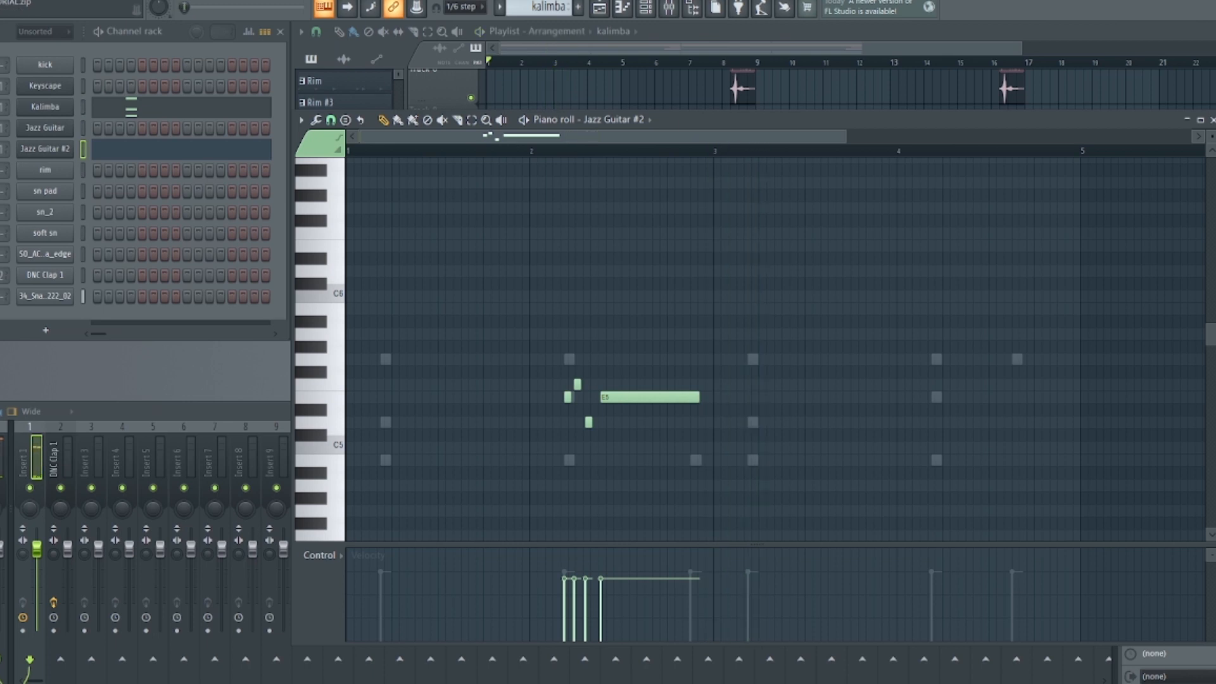
pyautogui.press('space')
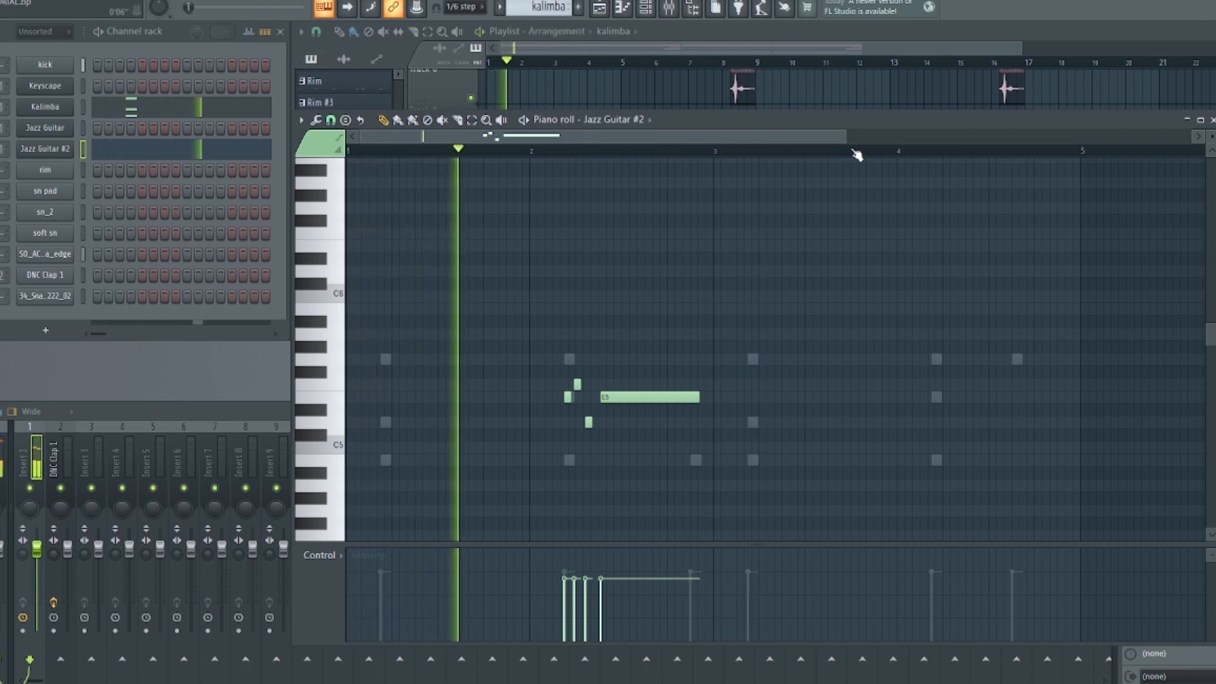
pyautogui.moveTo(846, 138); pyautogui.dragTo(972, 135)
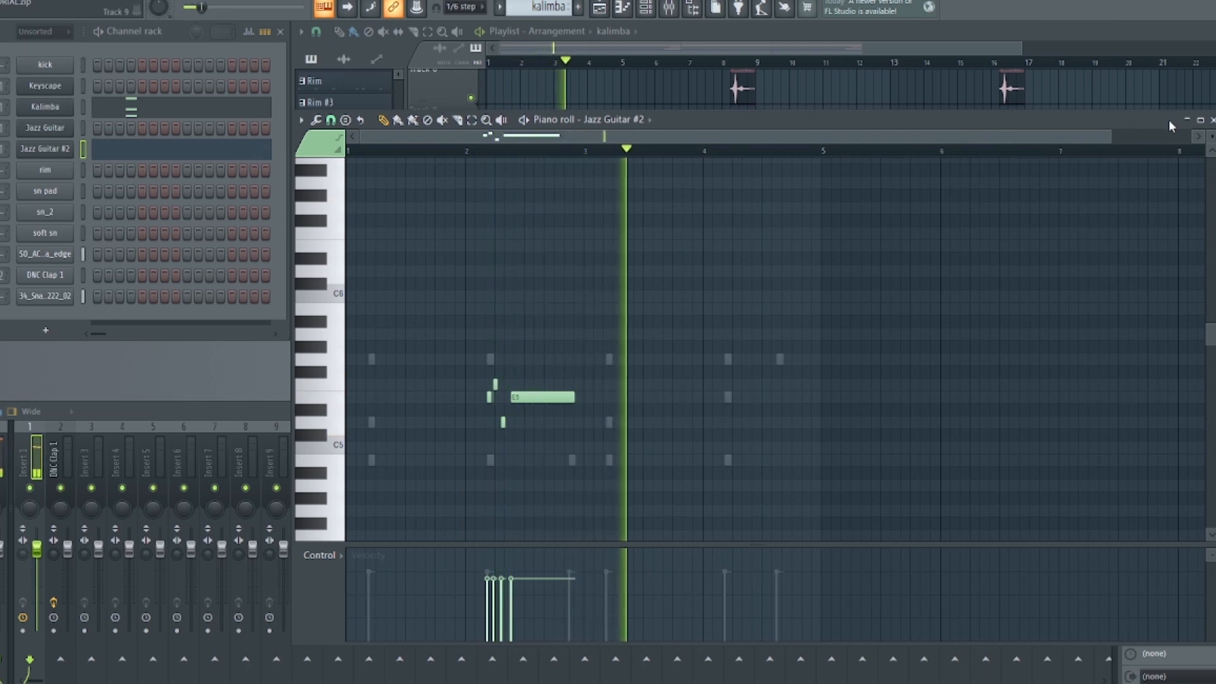
pyautogui.click(1211, 120)
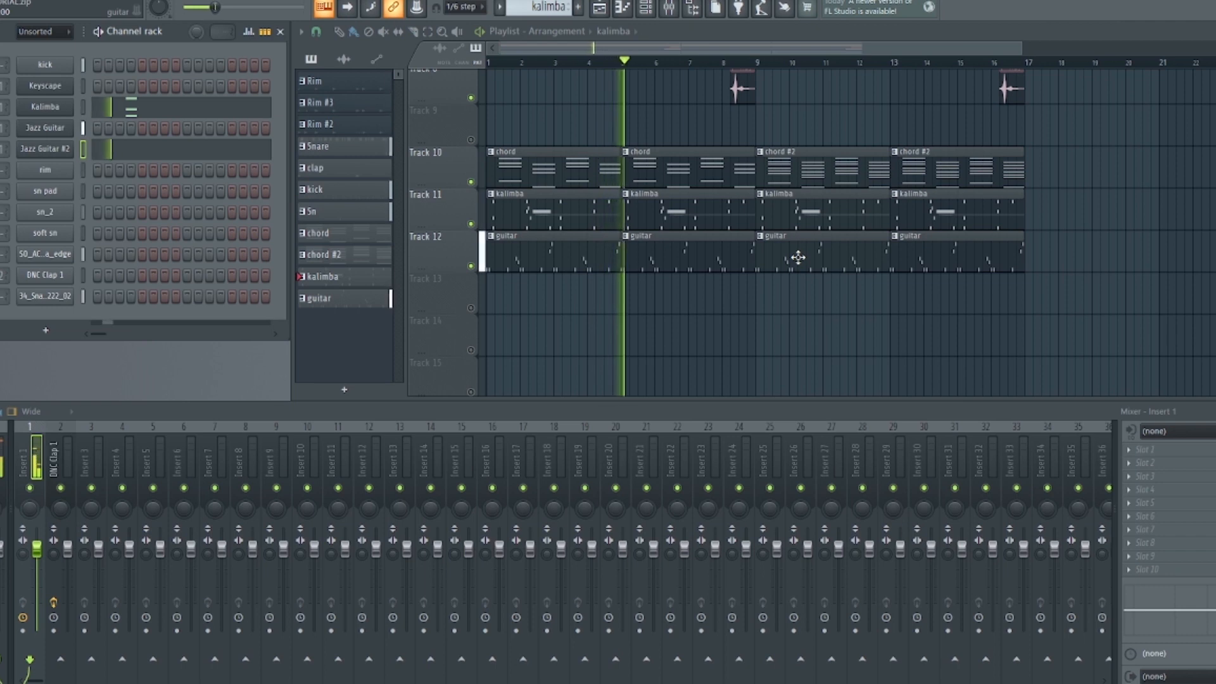
pyautogui.press('space')
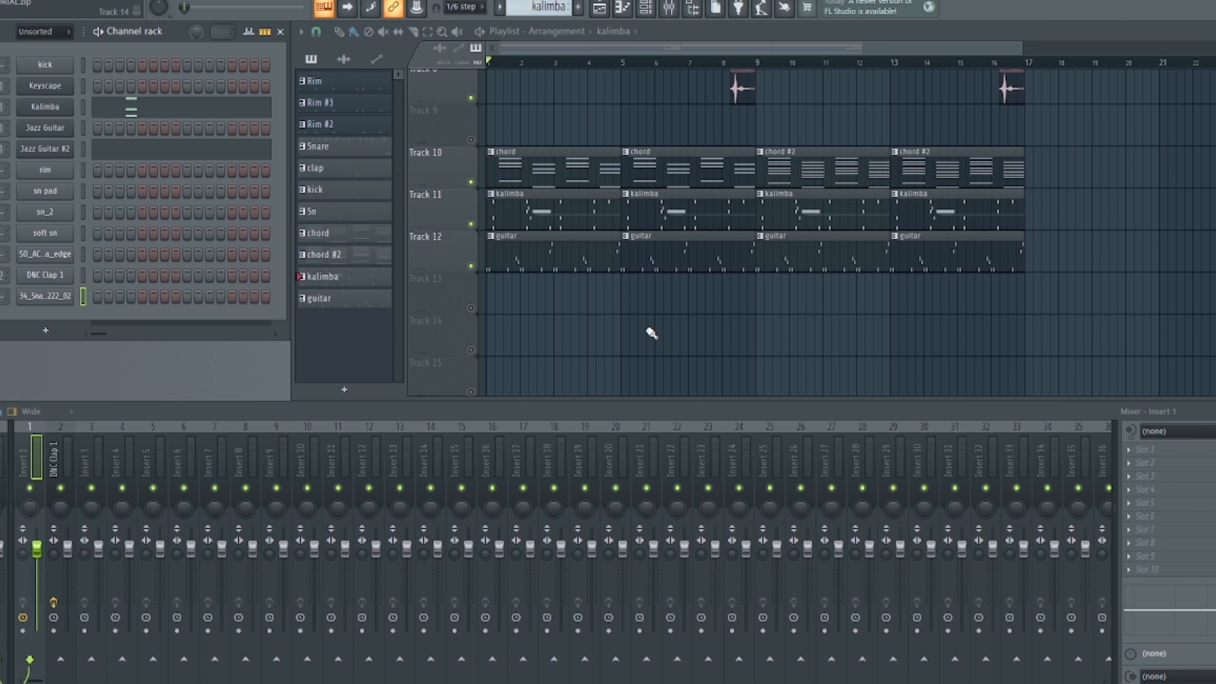
# Add a Fruity DX10 instrument channel and place its window over the playlist.
pyautogui.rightClick(46, 297)
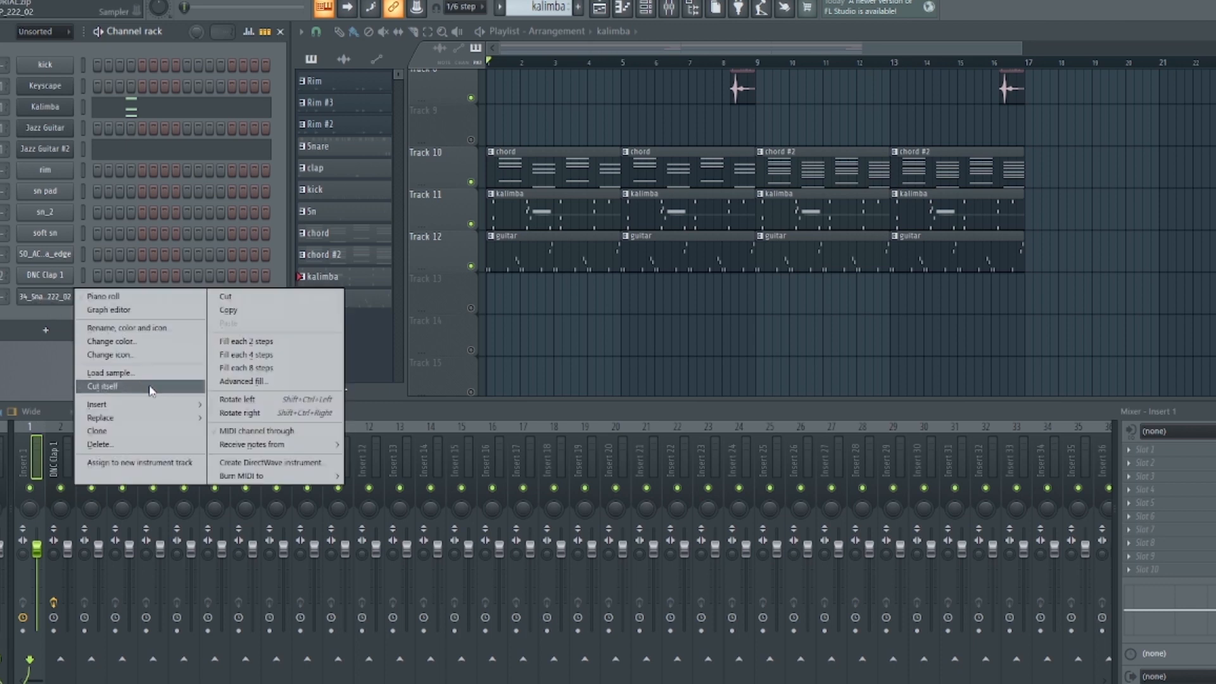
pyautogui.moveTo(149, 403)
pyautogui.click(269, 251)
pyautogui.write('k')
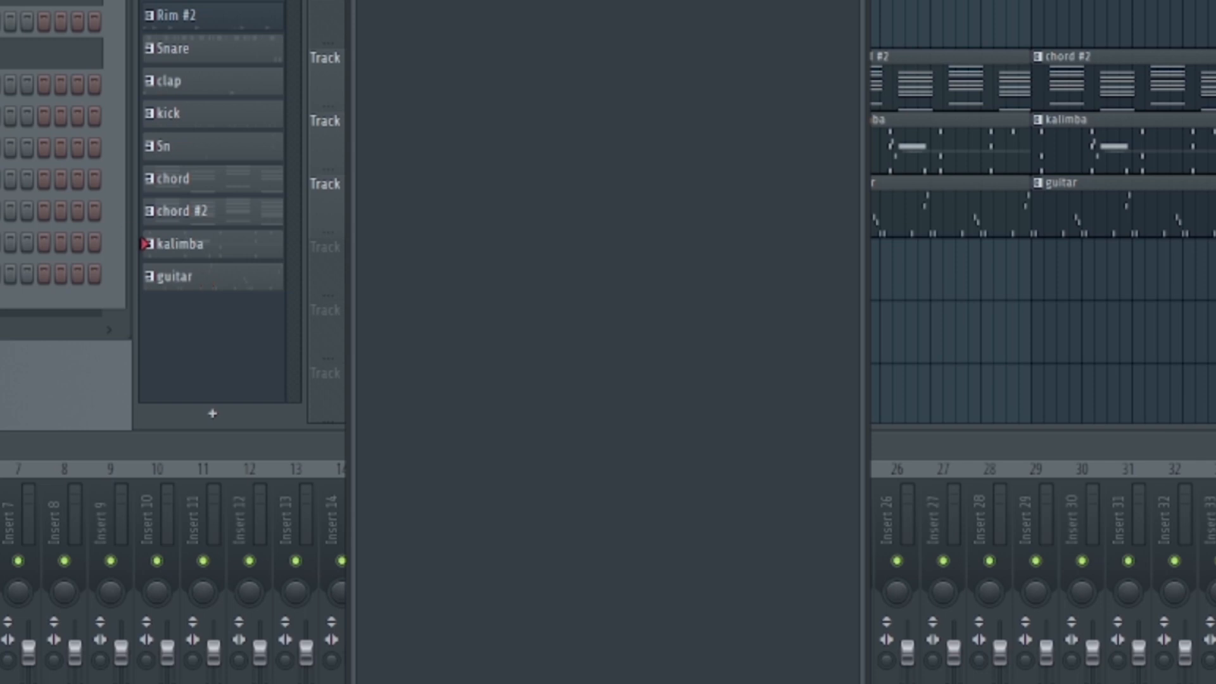
pyautogui.press('Return')
pyautogui.moveTo(23, 82); pyautogui.dragTo(799, 155)
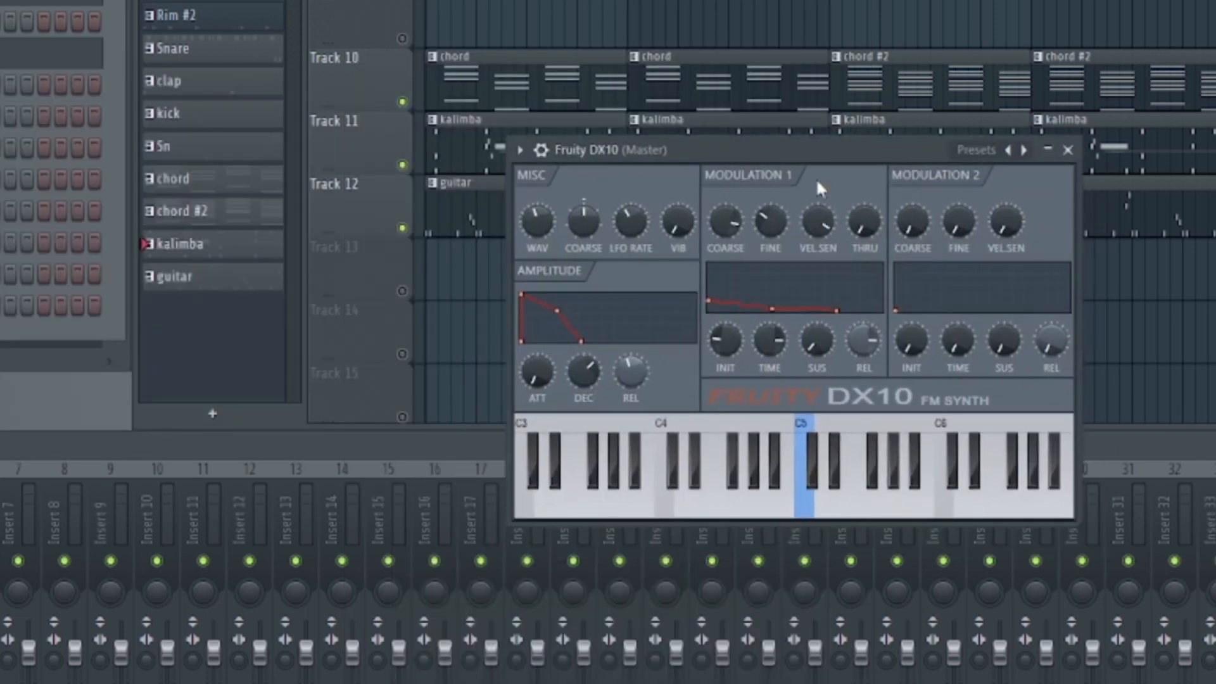
# Load the Log Drum preset in Fruity DX10 and try its sound over the playing beat.
pyautogui.click(1024, 150)
pyautogui.click(1094, 435)
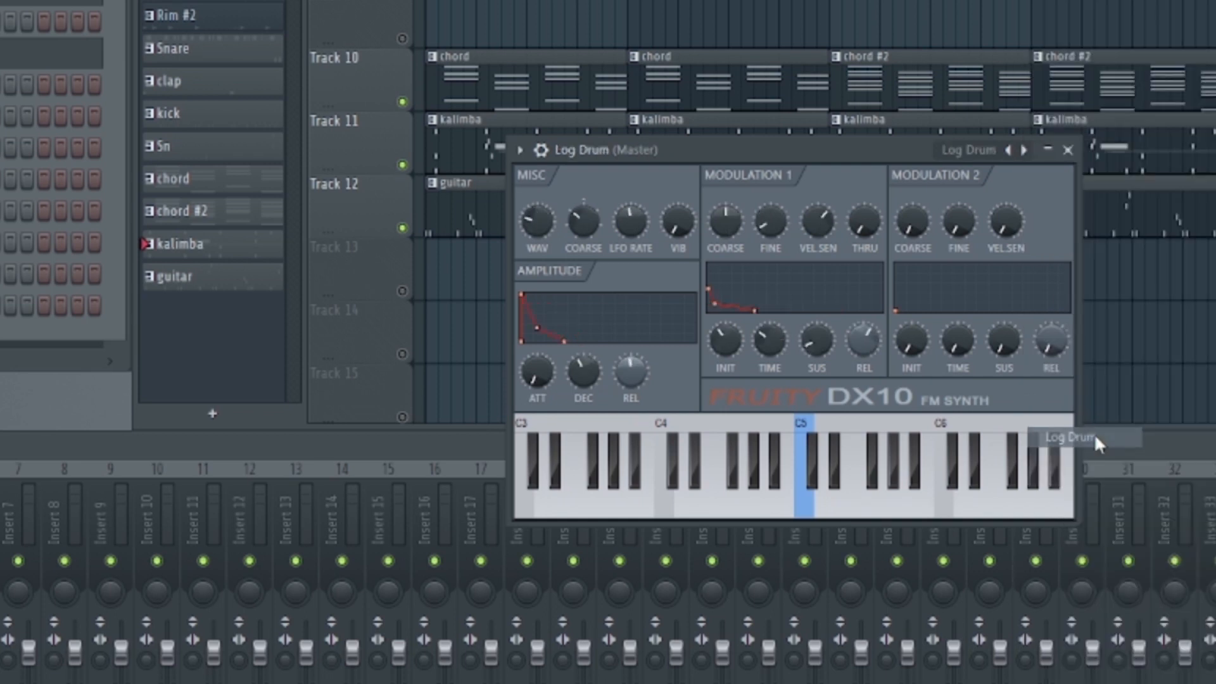
pyautogui.press('space')
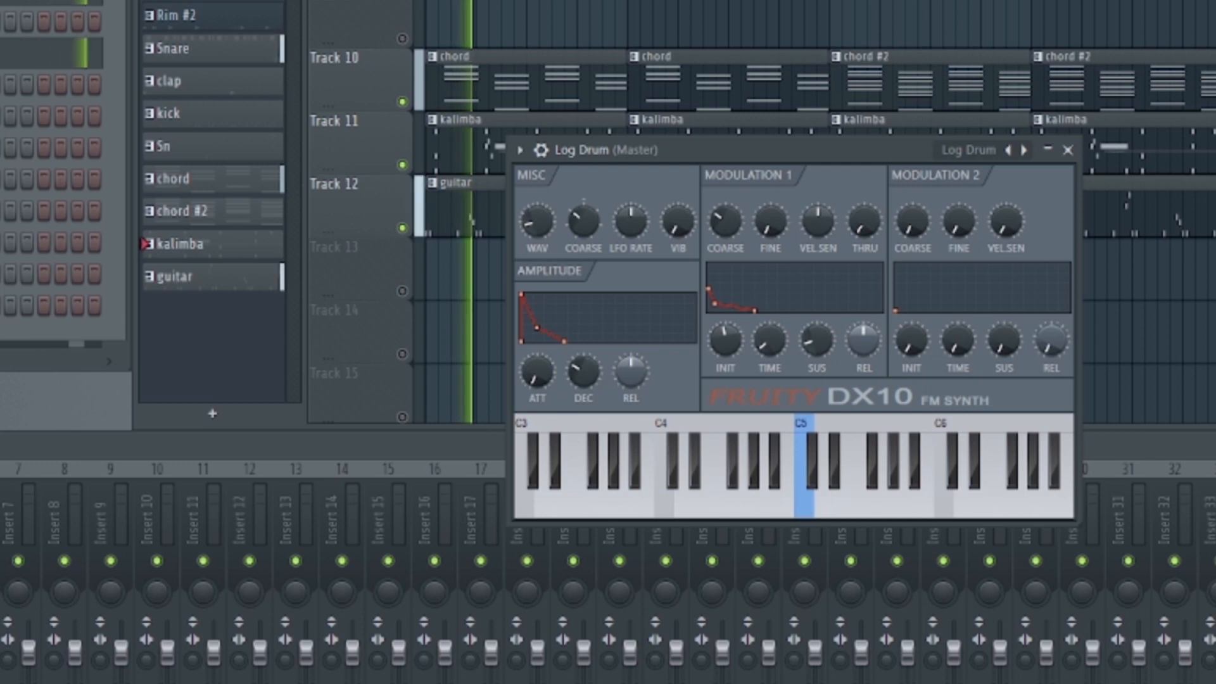
pyautogui.press('n')
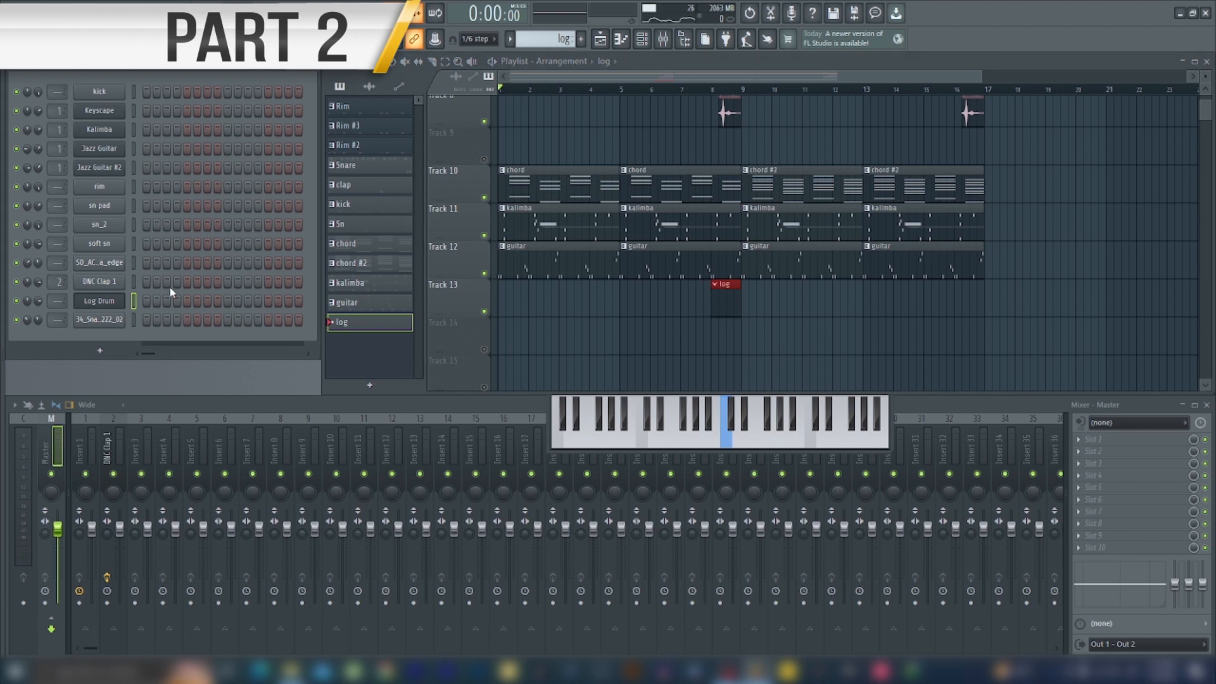
# In the Log Drum piano roll, build a bar 1 run of six short A5 notes followed by an E5, and audition it.
pyautogui.rightClick(106, 308)
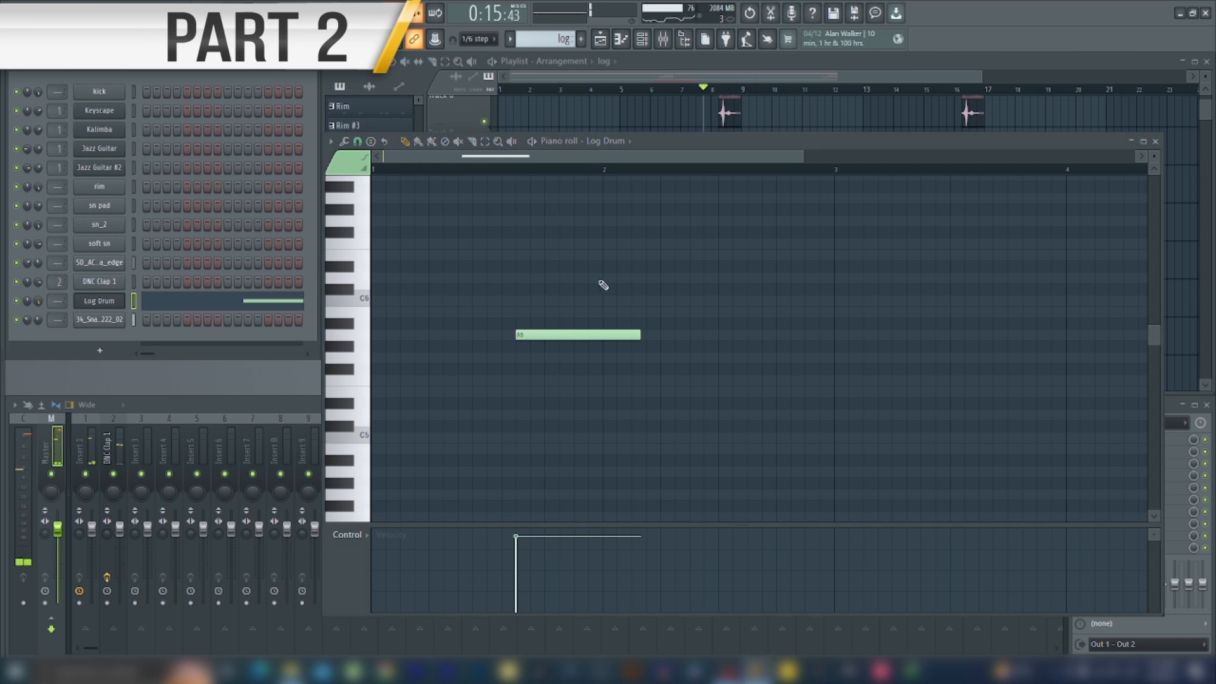
pyautogui.moveTo(640, 335); pyautogui.dragTo(522, 333)
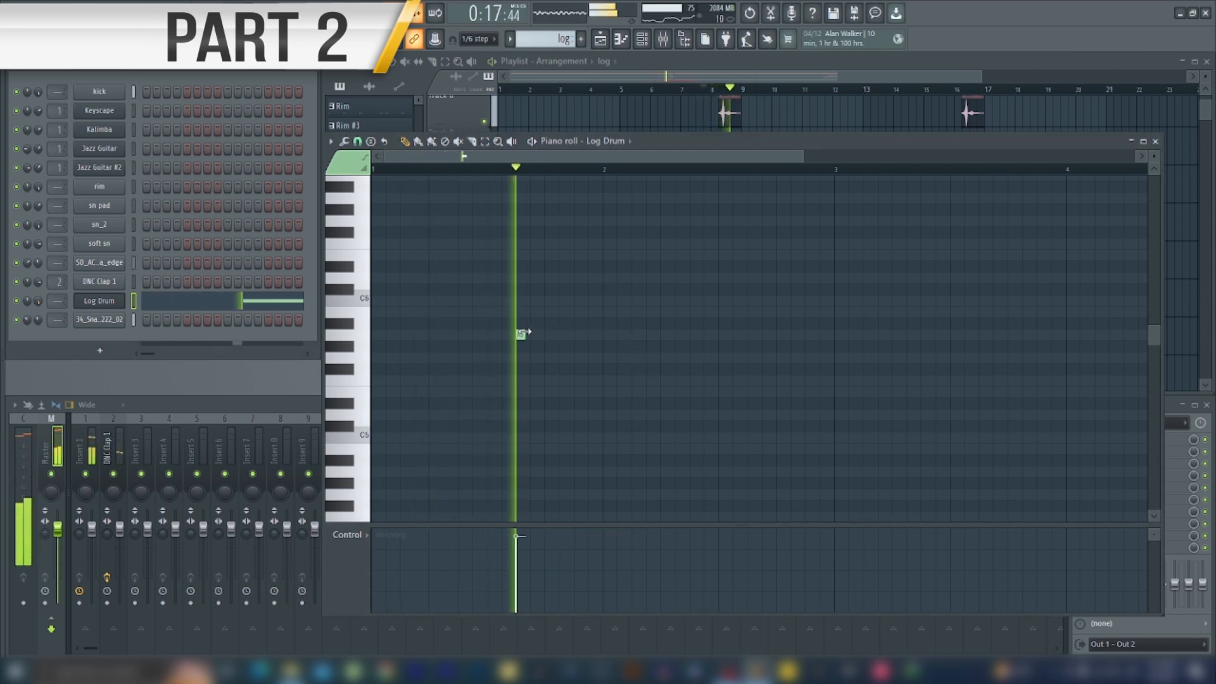
pyautogui.click(535, 334)
pyautogui.click(549, 334)
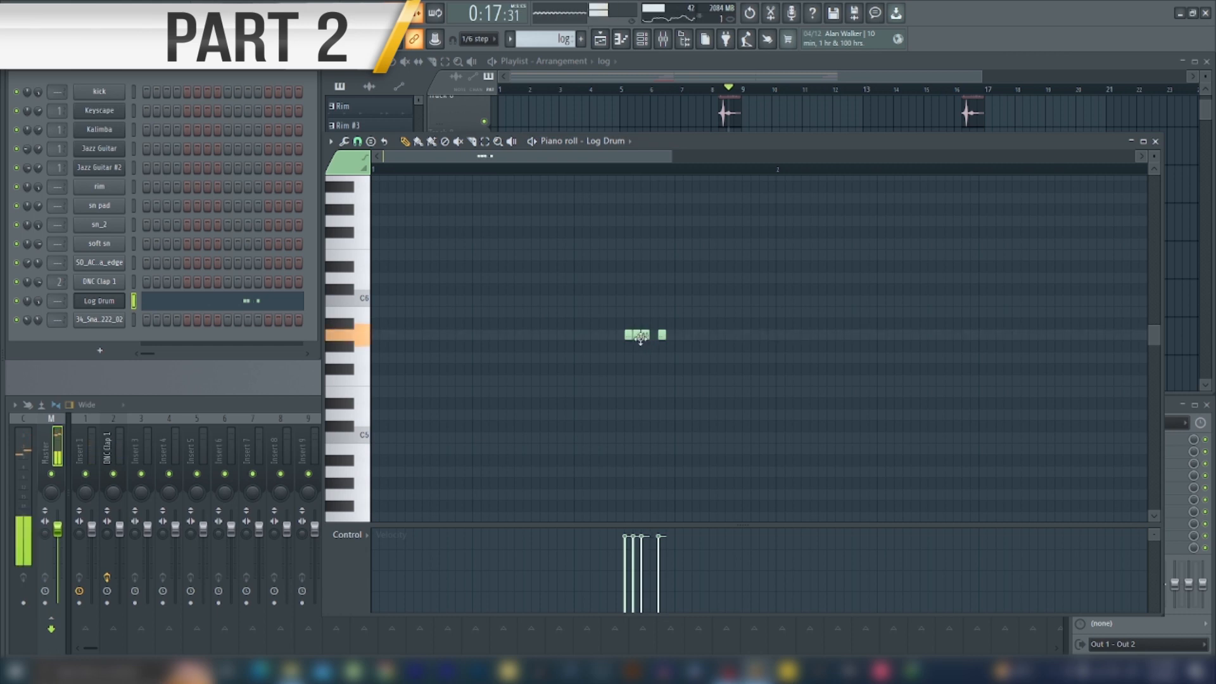
pyautogui.press('space')
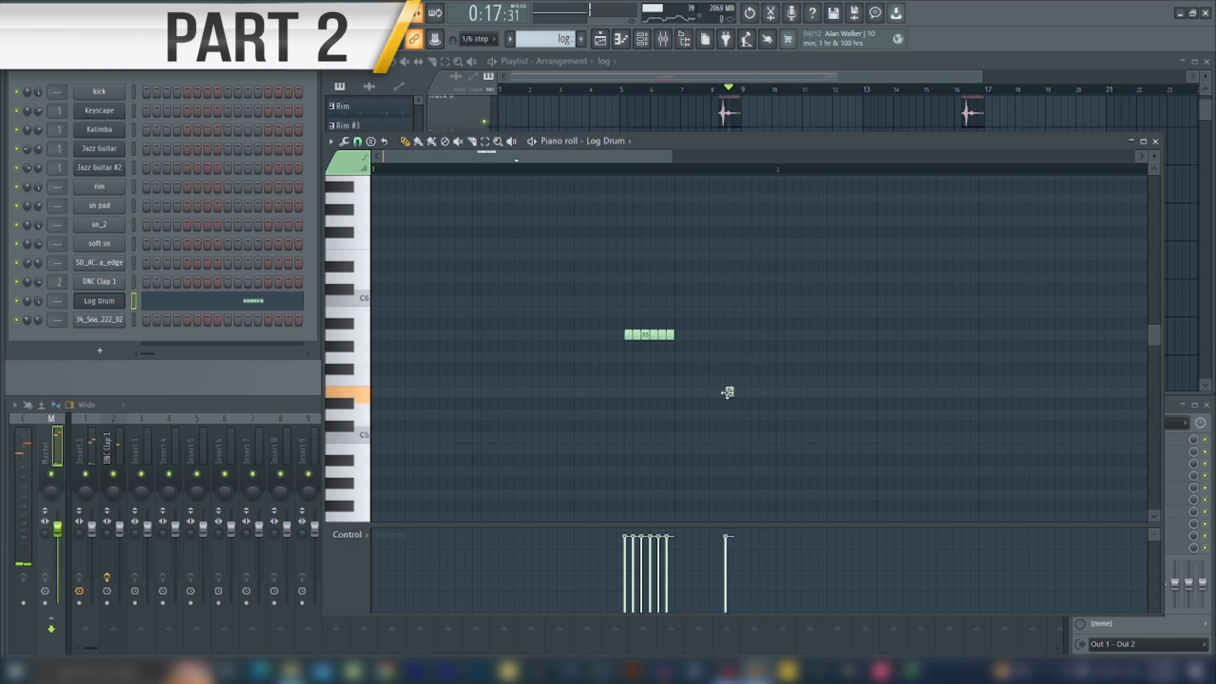
pyautogui.press('space')
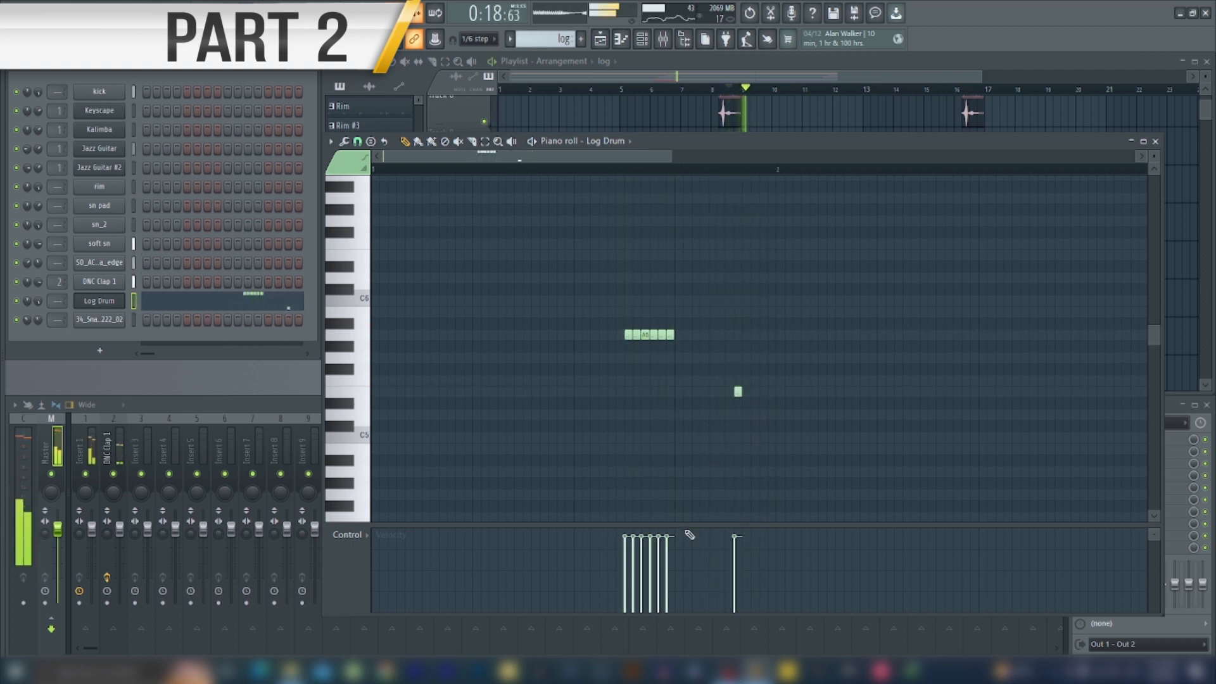
# Ramp the velocities of the six-note log drum run upward and transpose the notes down one octave.
pyautogui.moveTo(625, 595); pyautogui.dragTo(668, 540)
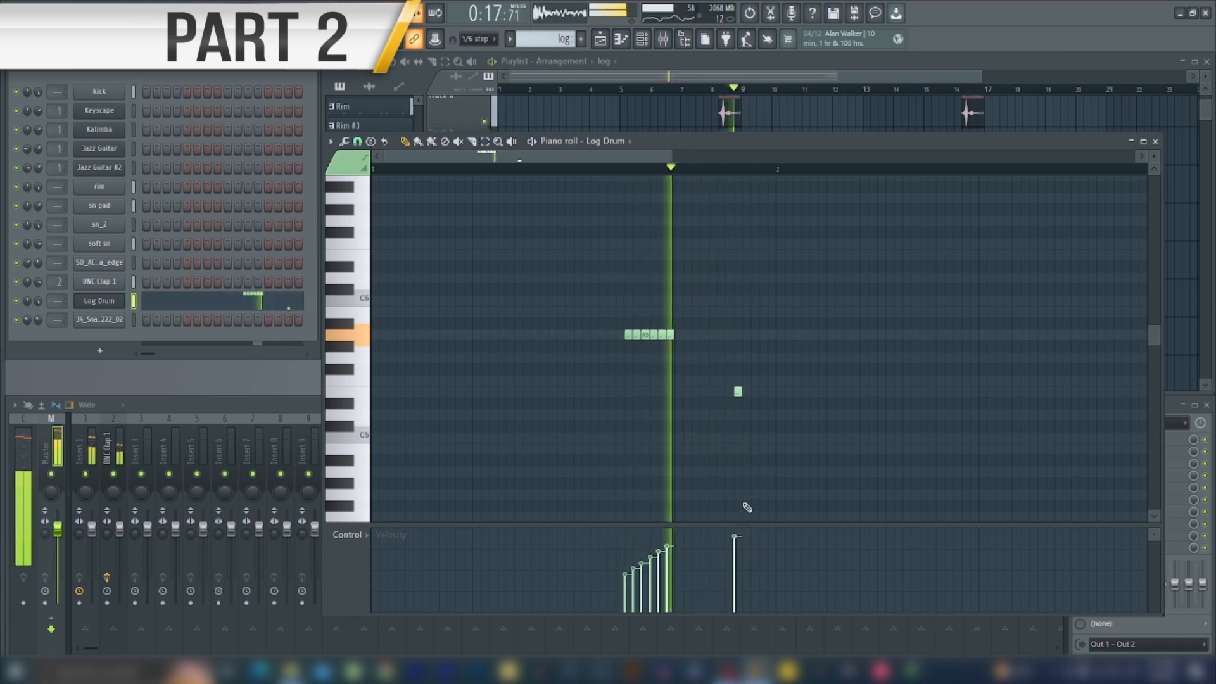
pyautogui.hotkey('ctrl', 'Down')
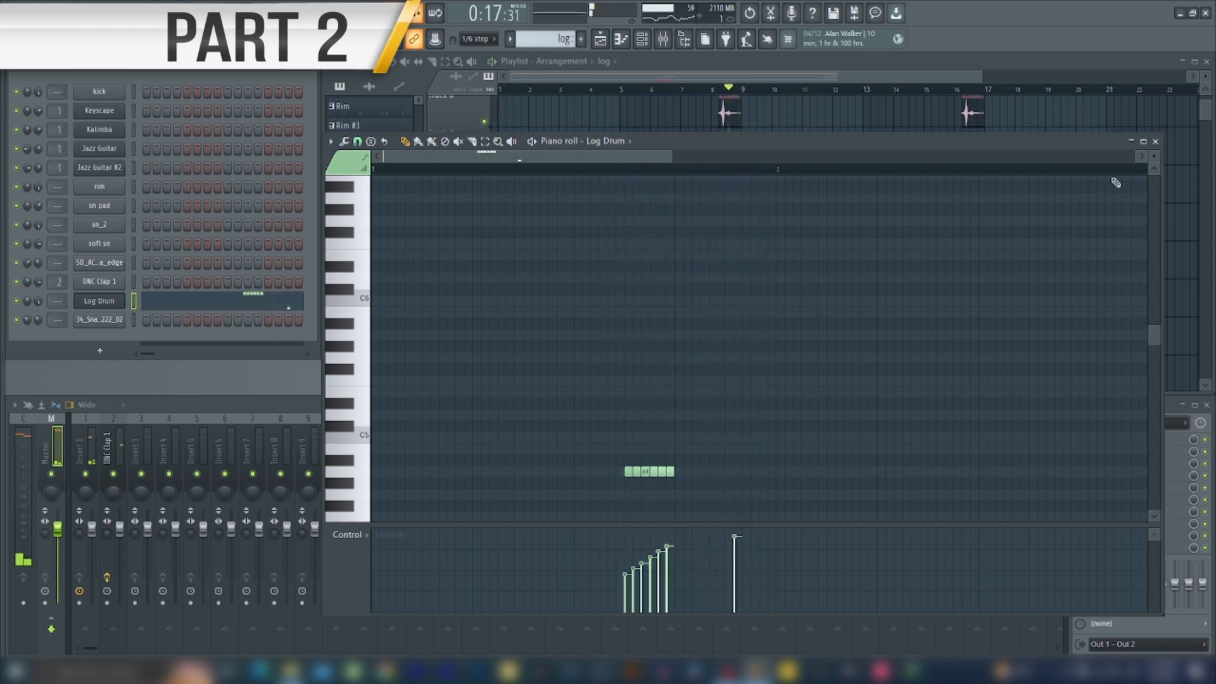
# Return to the playlist, copy the log clip on Track 13 to bar 16, and extend the first clip to about bar 12.
pyautogui.click(1155, 141)
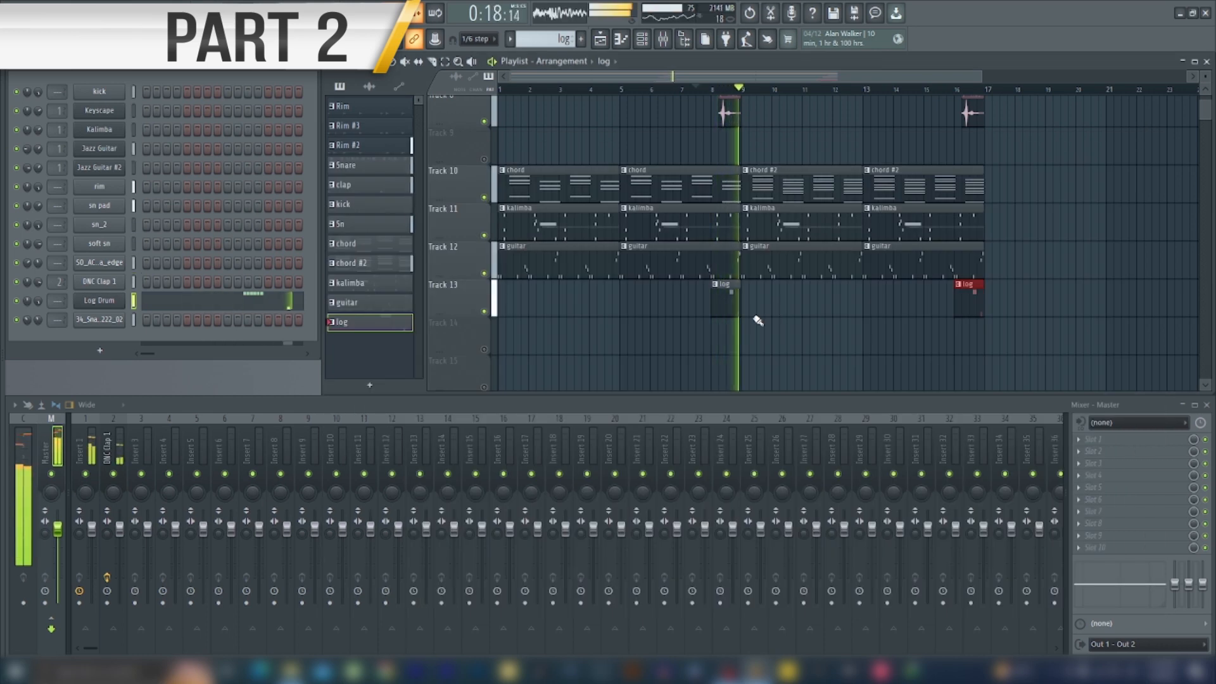
pyautogui.moveTo(740, 300); pyautogui.dragTo(830, 308)
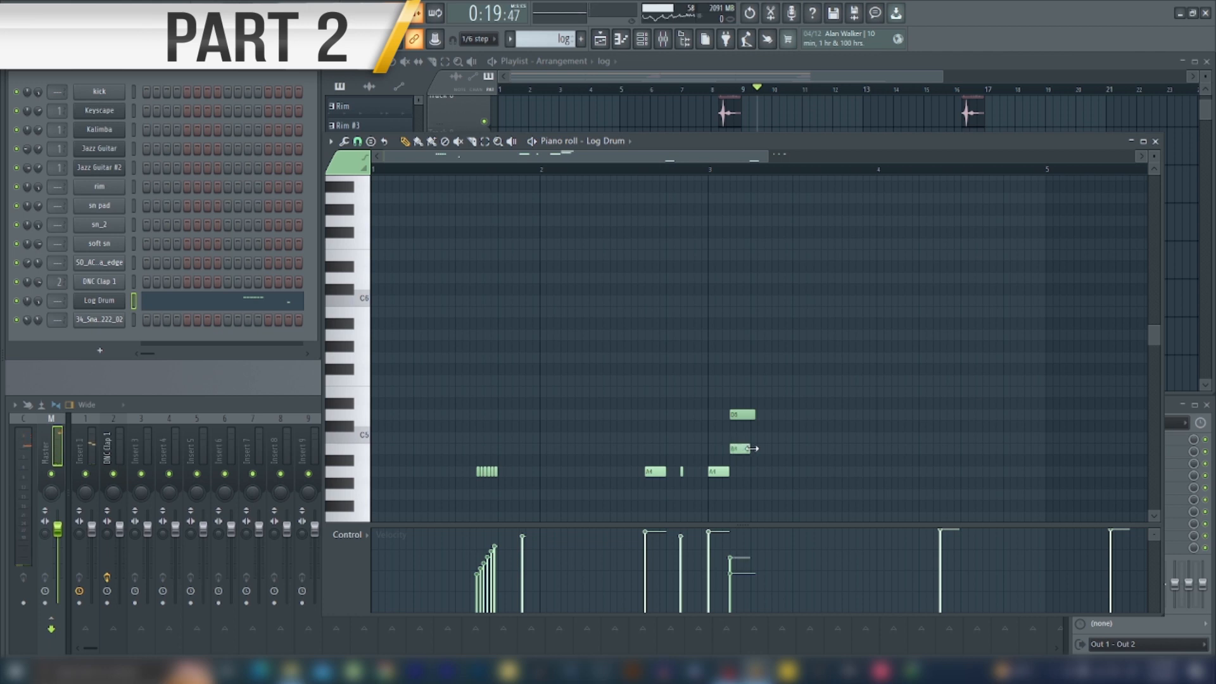
# Stop playback, delete the D5 note from the log drum chord in bar 3, and raise the velocity of the remaining B4 note.
pyautogui.press('space')
pyautogui.rightClick(744, 415)
pyautogui.moveTo(754, 572); pyautogui.dragTo(753, 539)
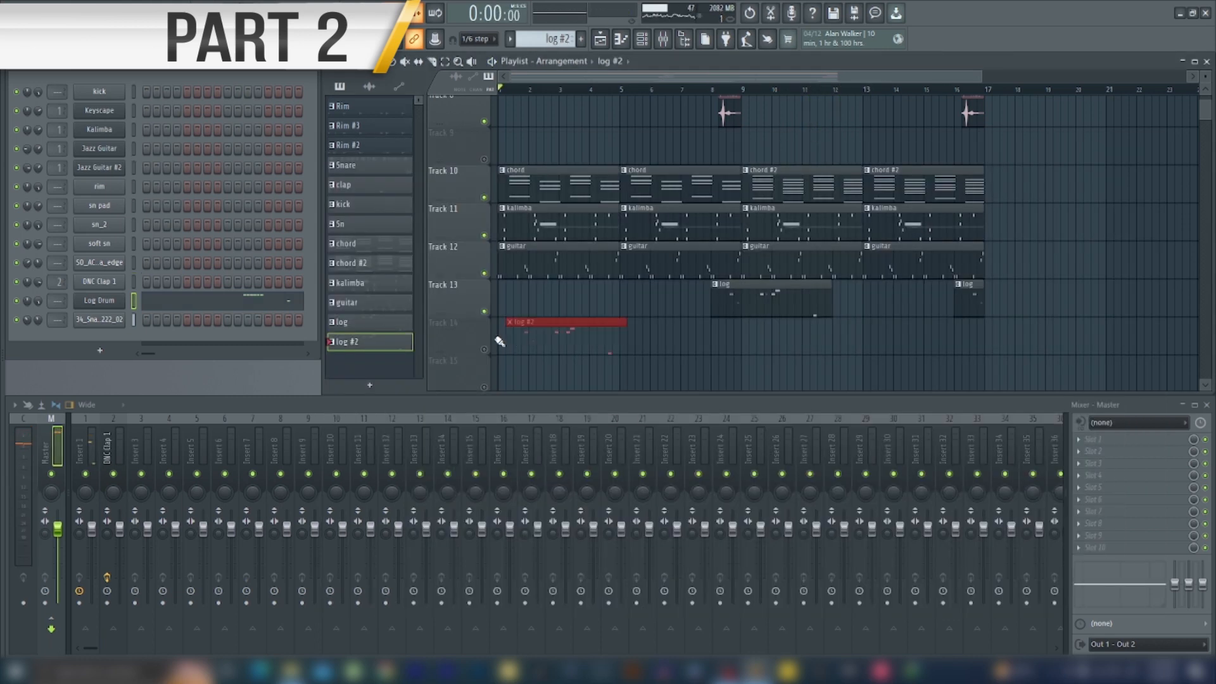
# Move the log #2 clip to bar 1 of Track 14, clear all its notes, and stretch the empty clip to four bars.
pyautogui.moveTo(469, 346); pyautogui.dragTo(498, 353)
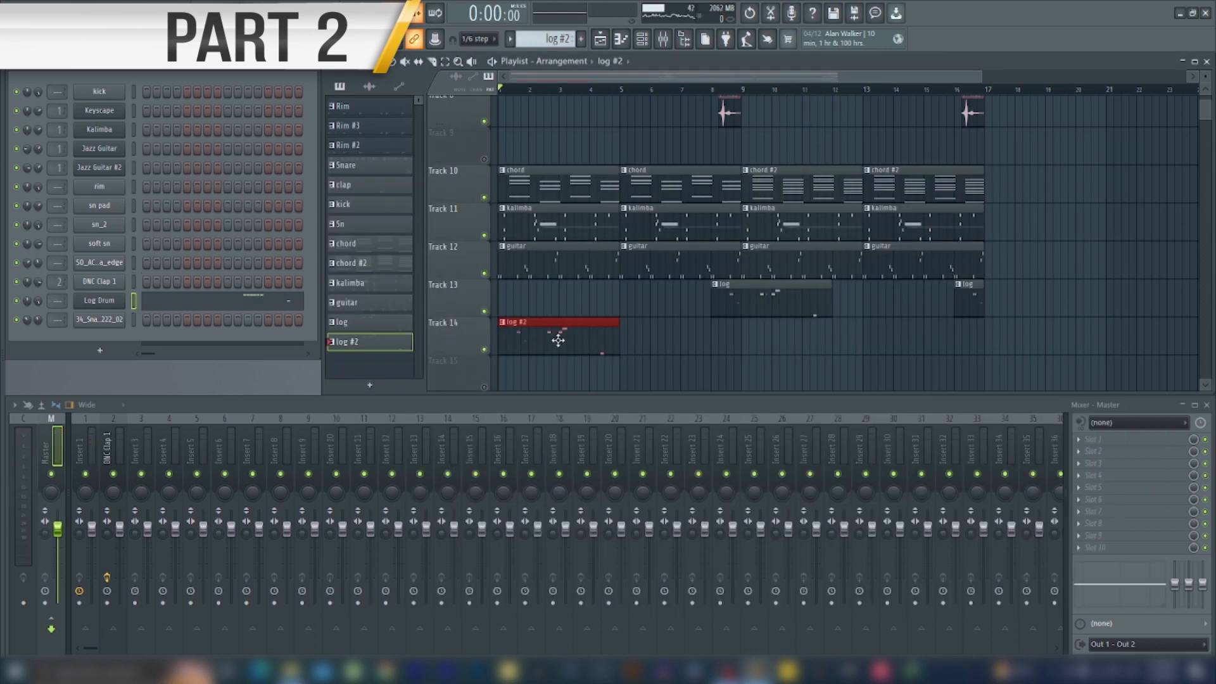
pyautogui.doubleClick(558, 340)
pyautogui.hotkey('ctrl', 'a')
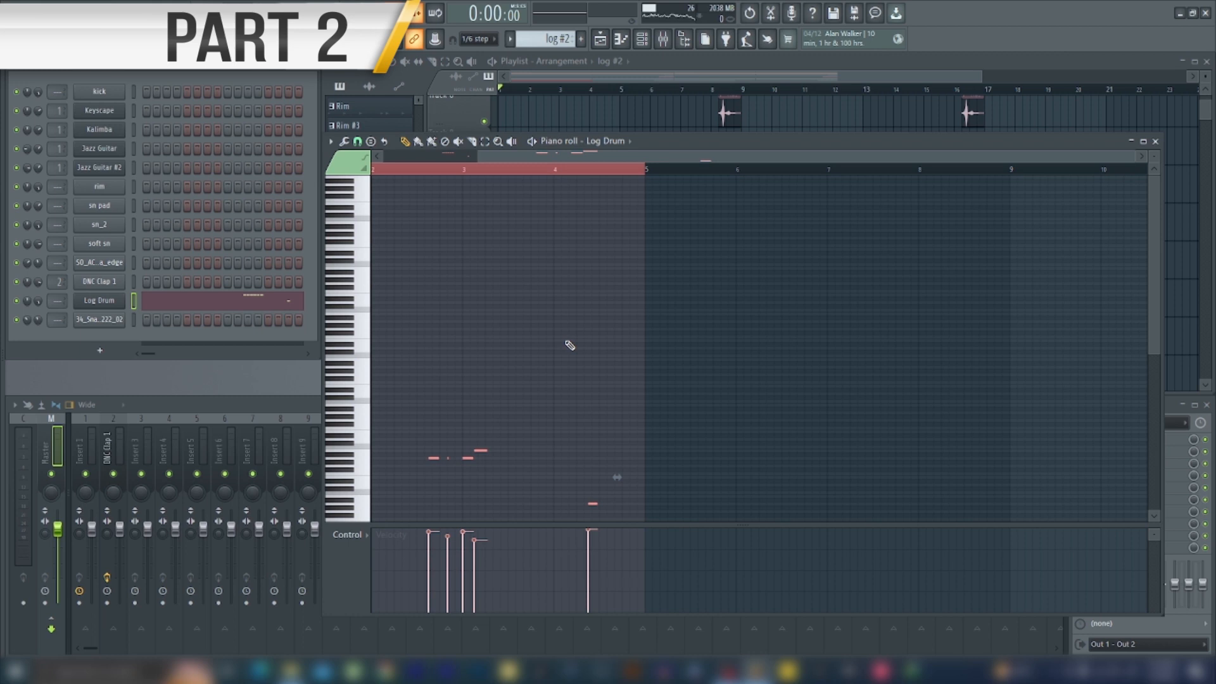
pyautogui.press('Delete')
pyautogui.click(1156, 142)
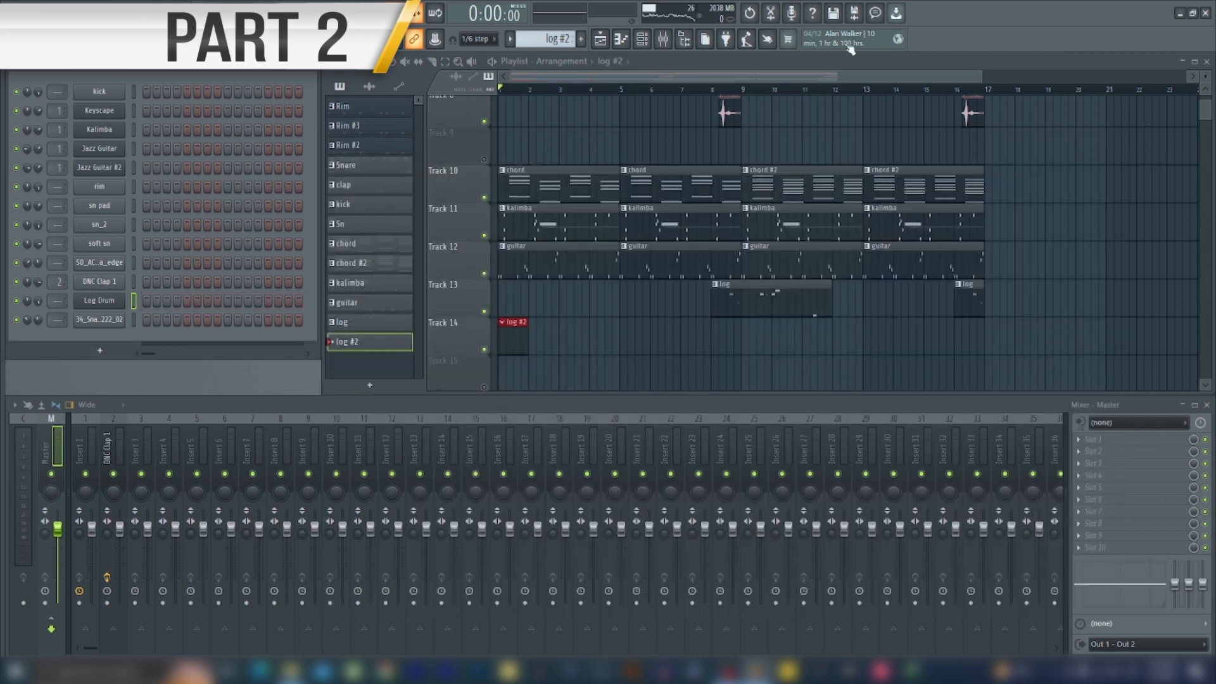
pyautogui.moveTo(528, 337); pyautogui.dragTo(623, 347)
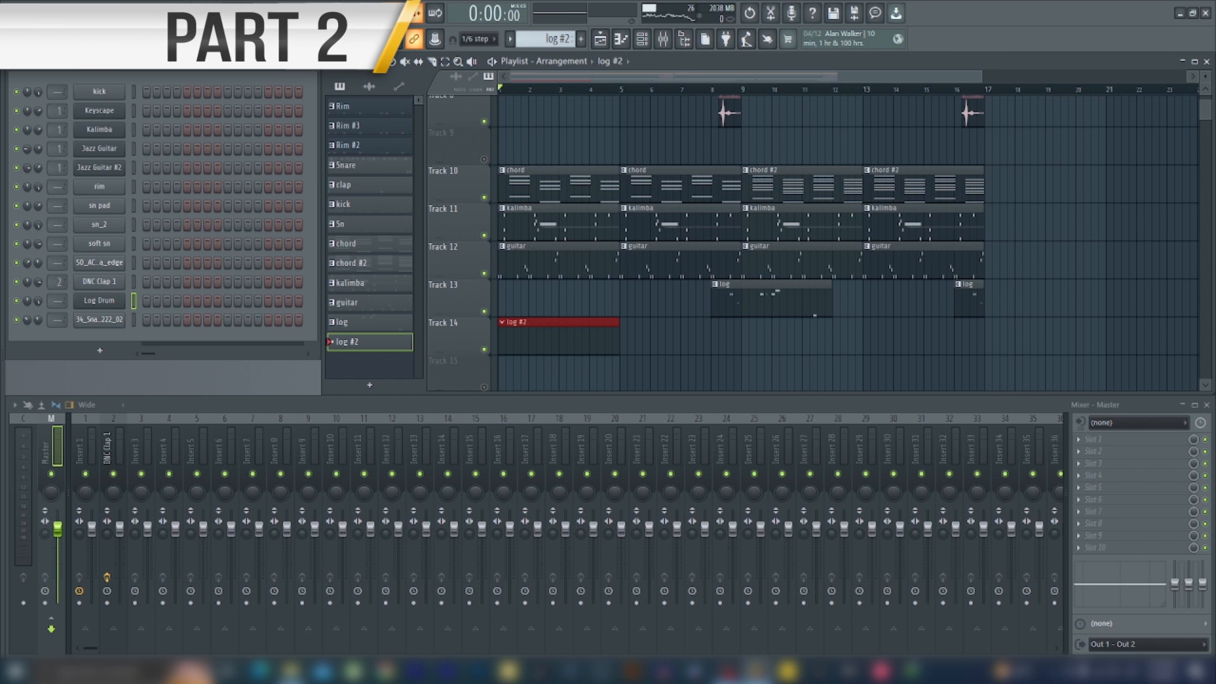
# Record a live Log Drum part into the log #2 pattern, with one low note in each of its four bars.
pyautogui.press('space')
pyautogui.press('space')
pyautogui.press('space')
pyautogui.press('space')
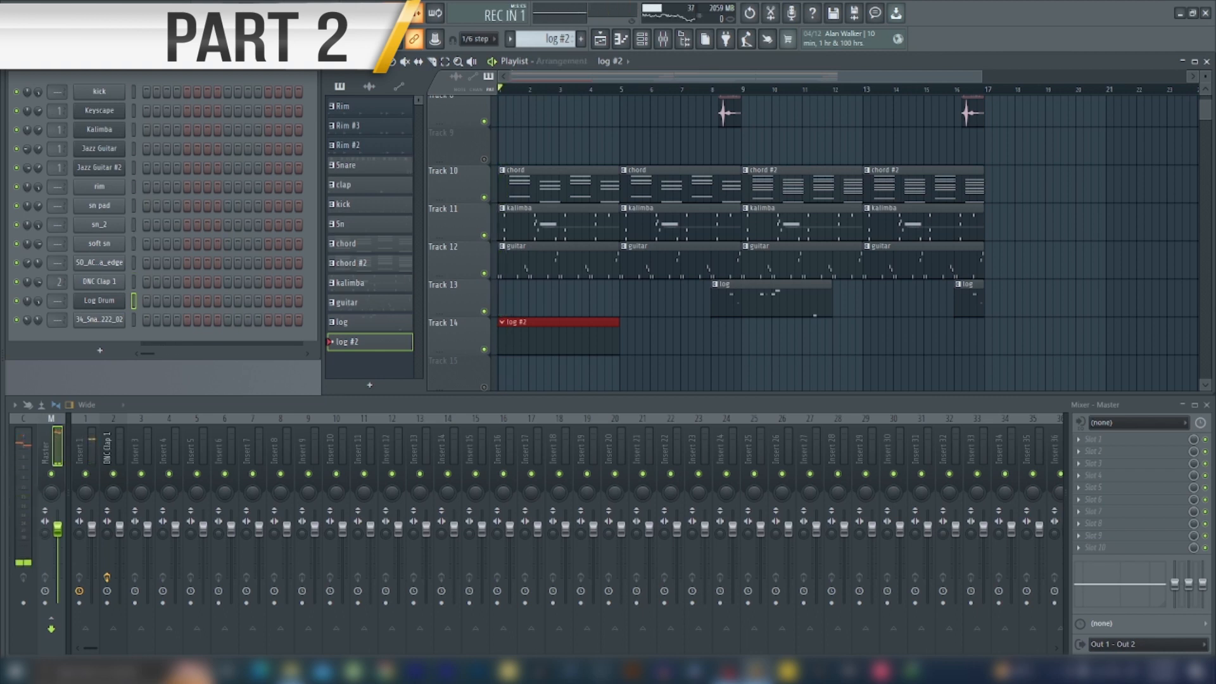
pyautogui.press('space')
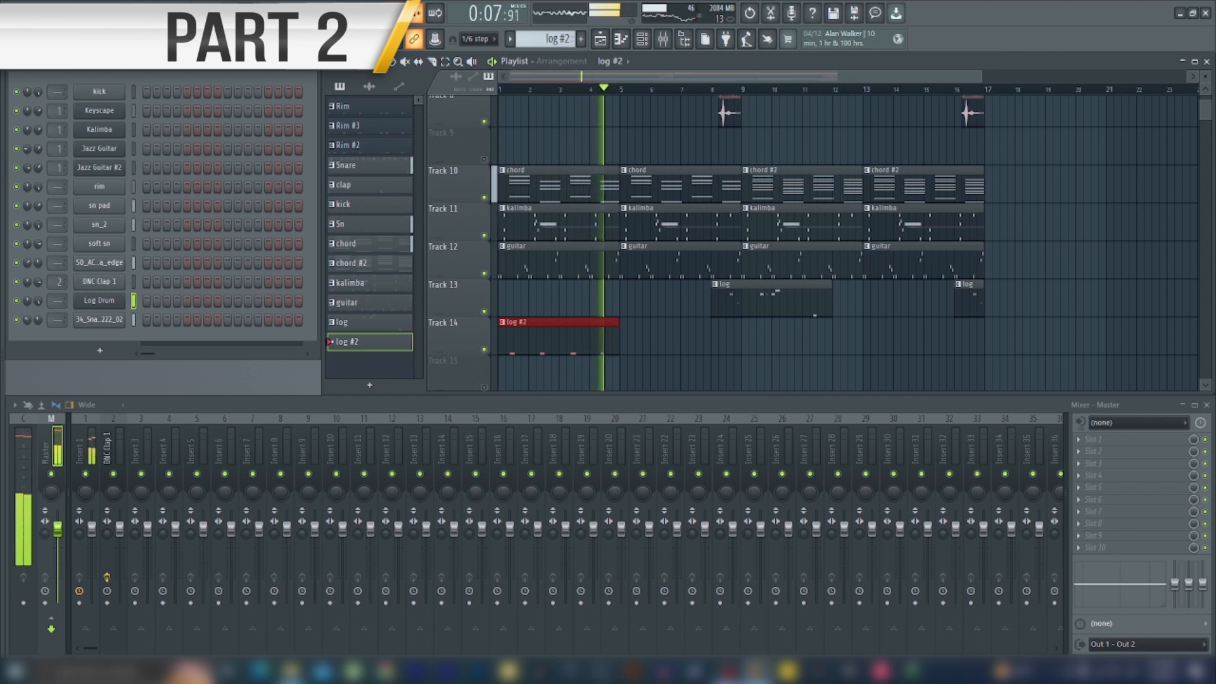
# Repeat the log #2 clip on Track 14 at bars 5, 9 and 13.
pyautogui.click(631, 342)
pyautogui.click(748, 342)
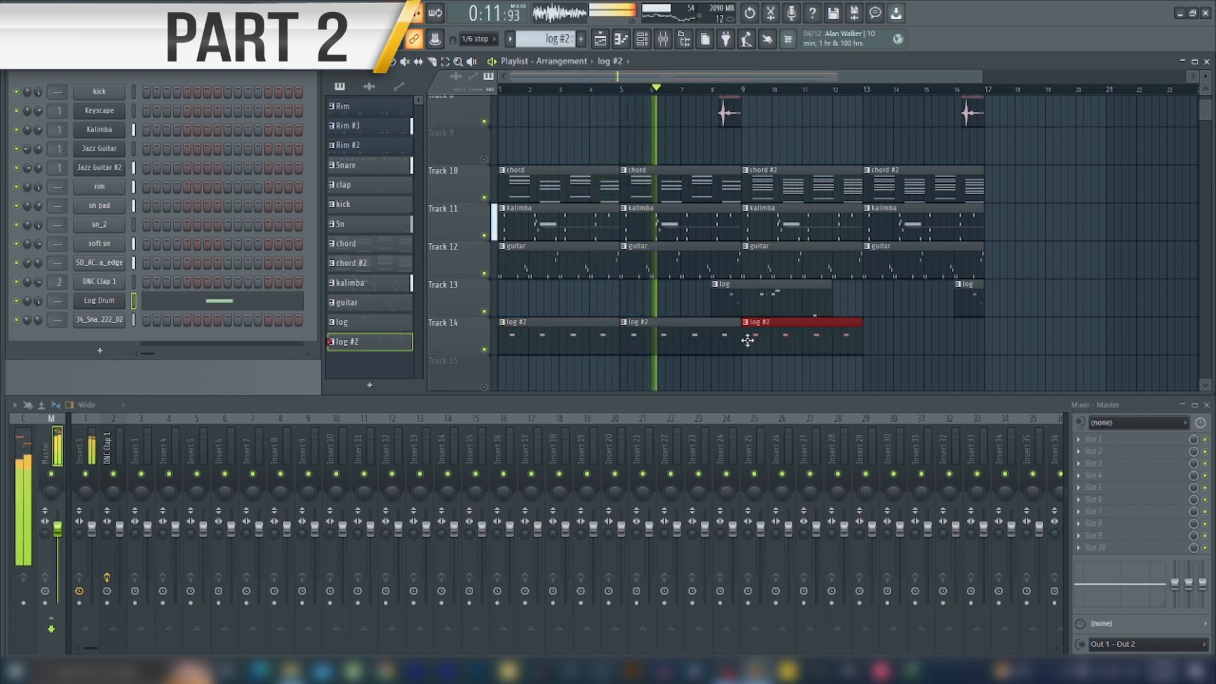
pyautogui.click(870, 345)
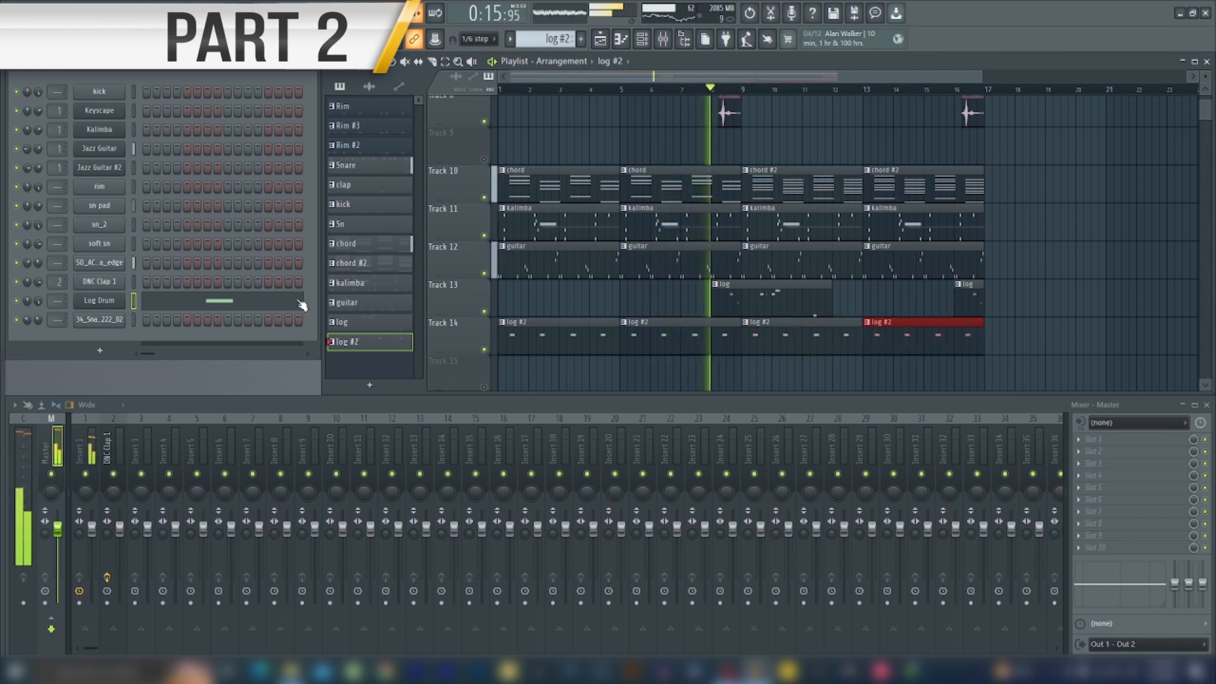
# Quantize the log #2 notes with the Half-beat template, and shorten the first log clip on Track 13 to end at about bar 11.
pyautogui.click(281, 304)
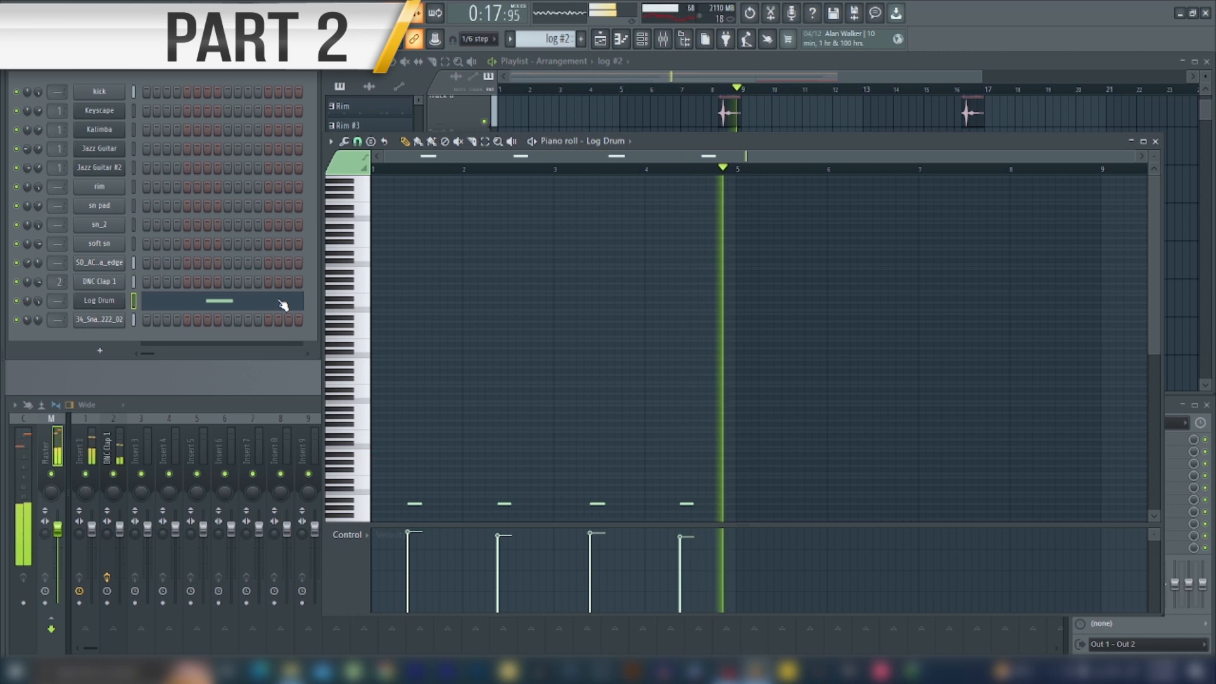
pyautogui.hotkey('alt', 'q')
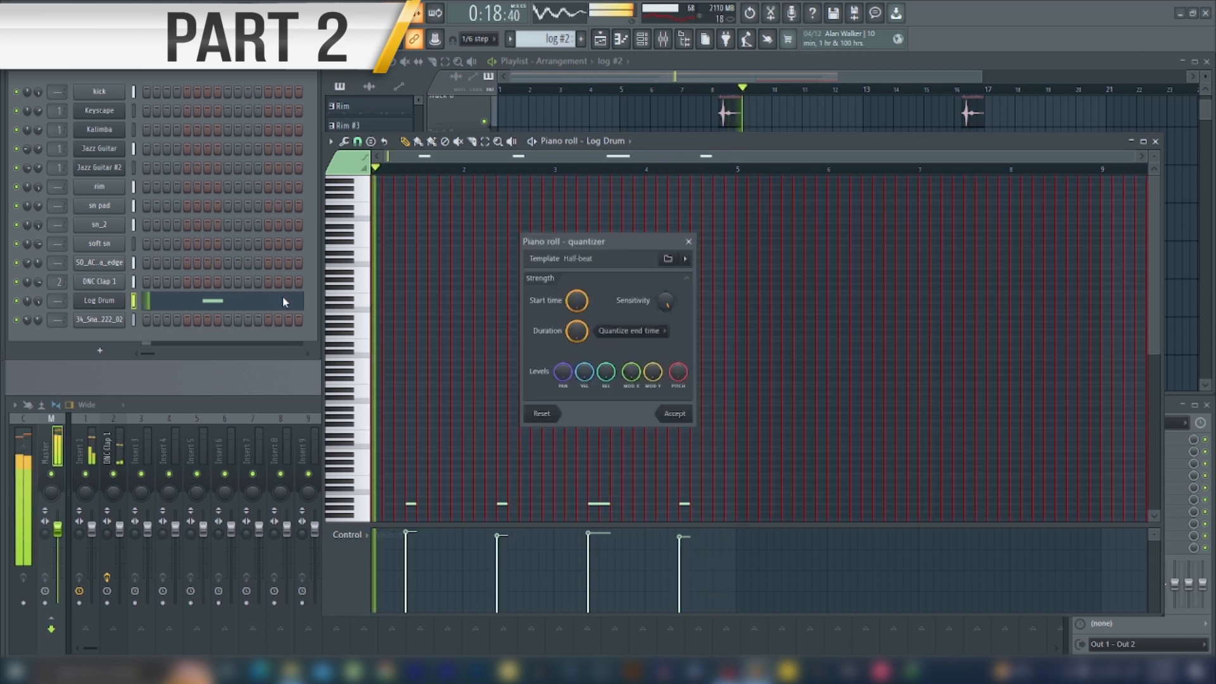
pyautogui.click(687, 412)
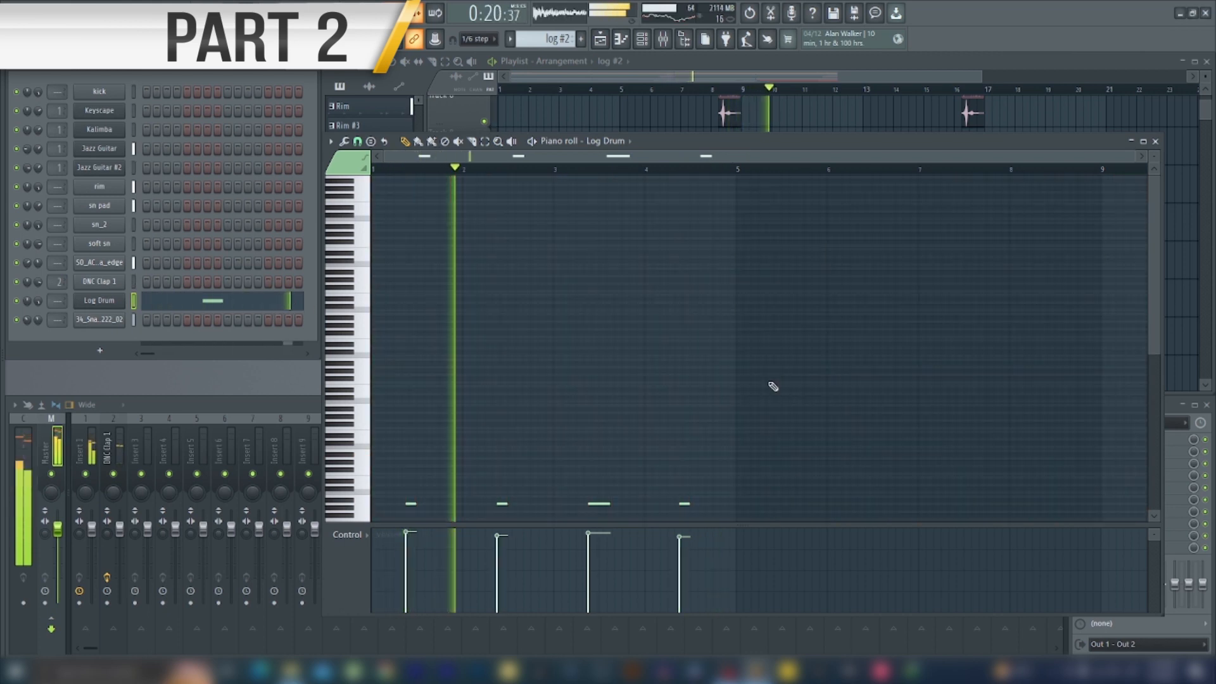
pyautogui.click(1155, 141)
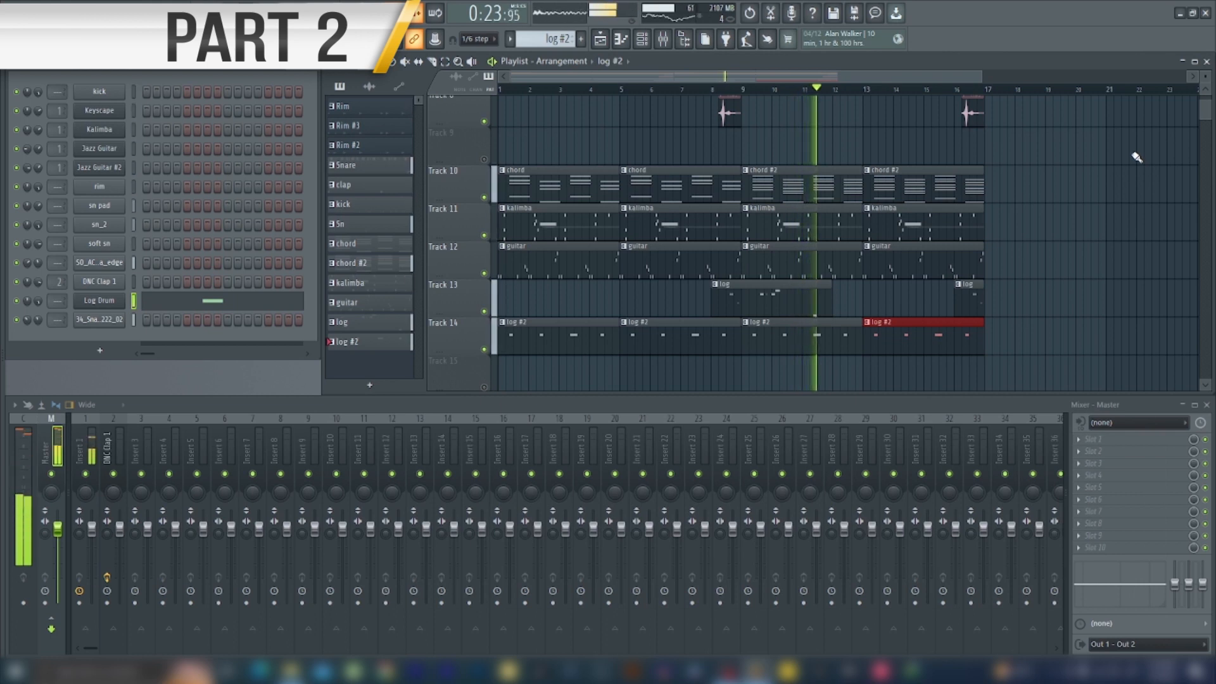
pyautogui.moveTo(832, 301); pyautogui.dragTo(803, 307)
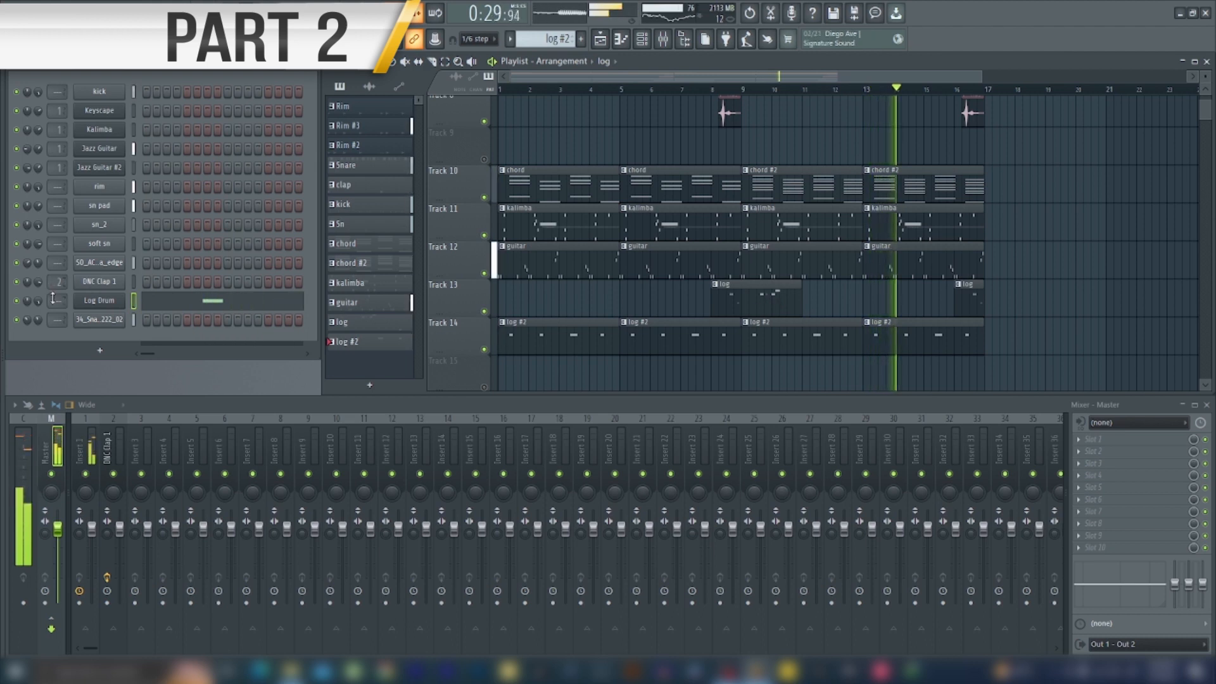
# Record audio from Input 1 on Insert 27 across all sixteen bars onto Track 9, and unmute that track.
pyautogui.press('space')
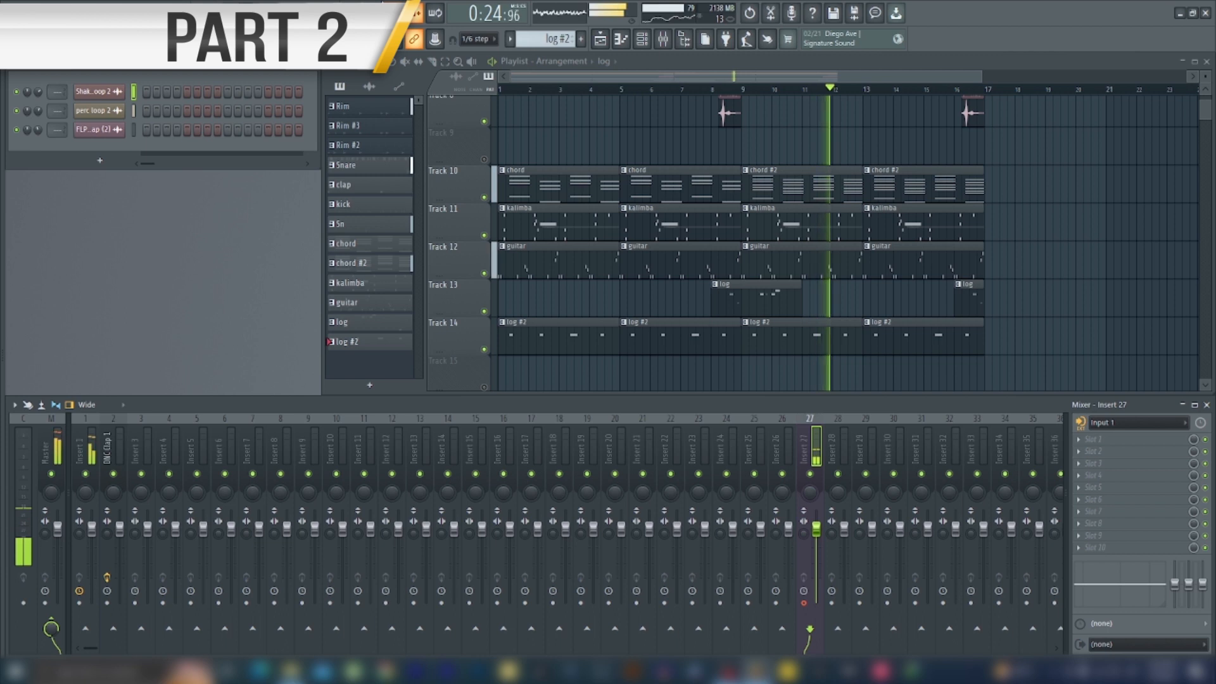
pyautogui.press('space')
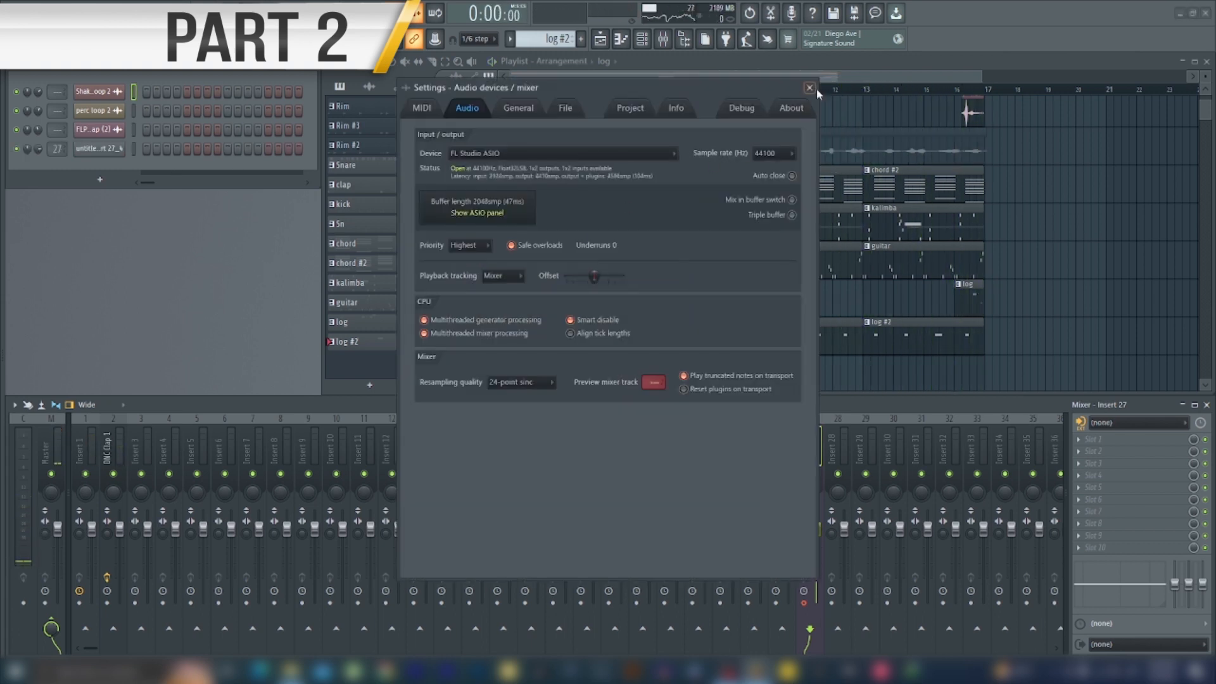
pyautogui.click(810, 88)
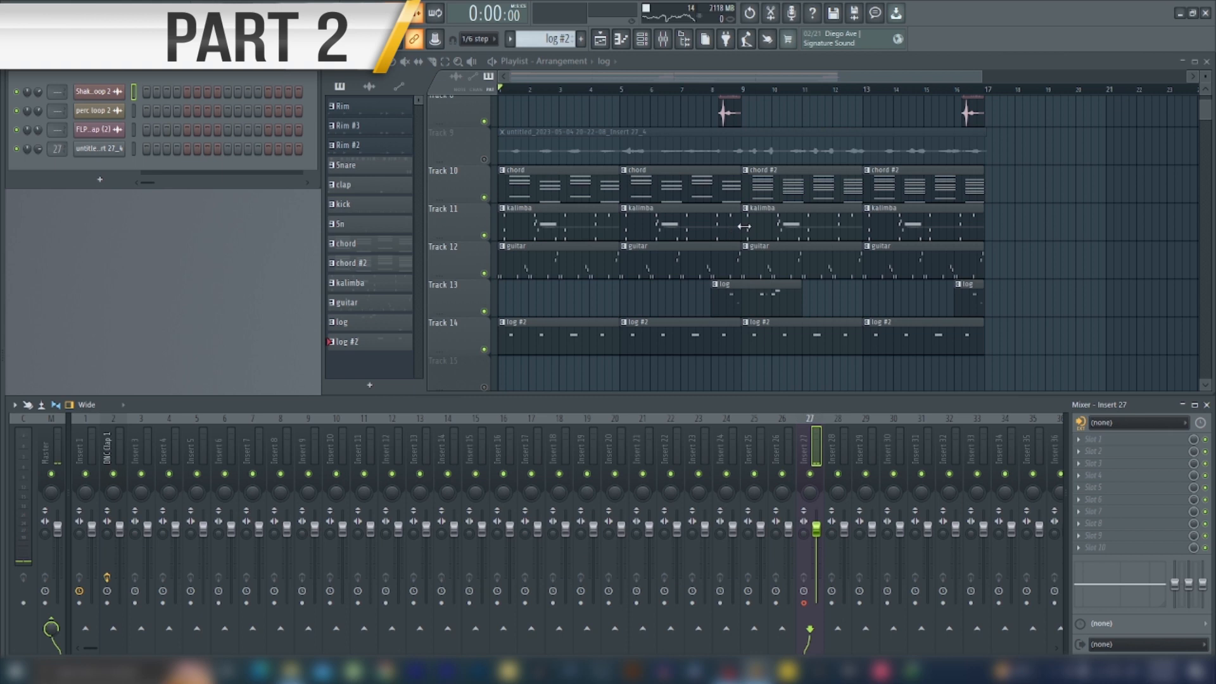
pyautogui.click(484, 160)
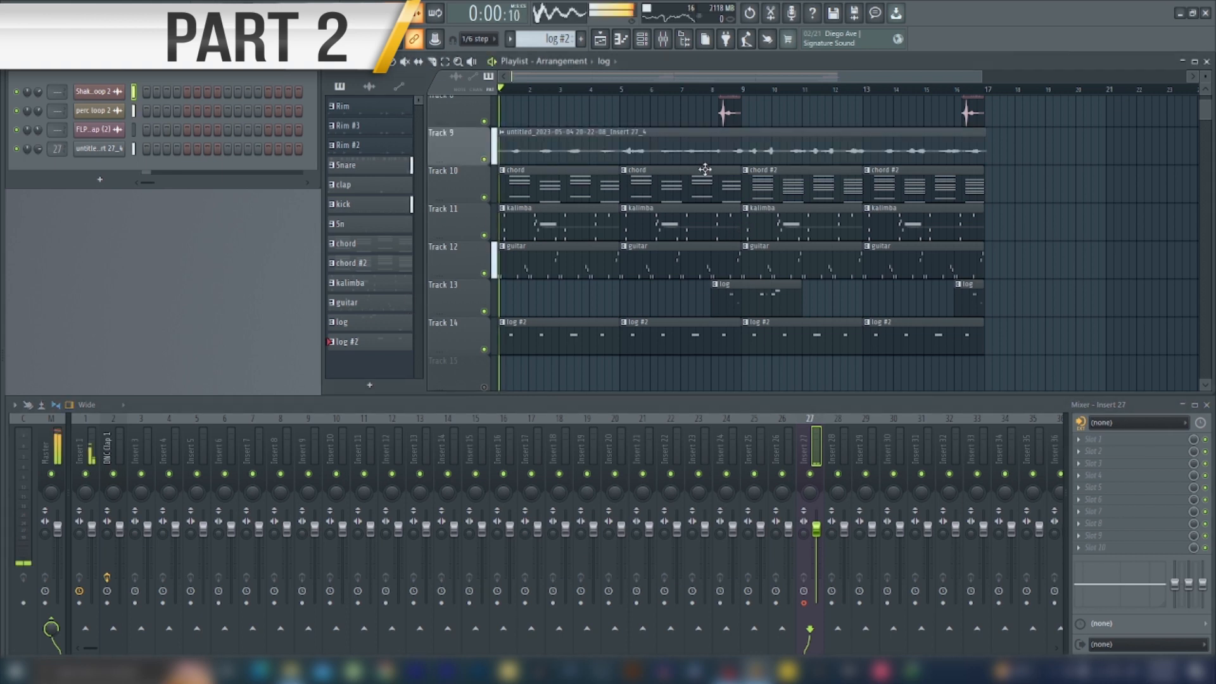
# Open the settings of the recorded audio clip on Track 9 and normalize it.
pyautogui.doubleClick(731, 139)
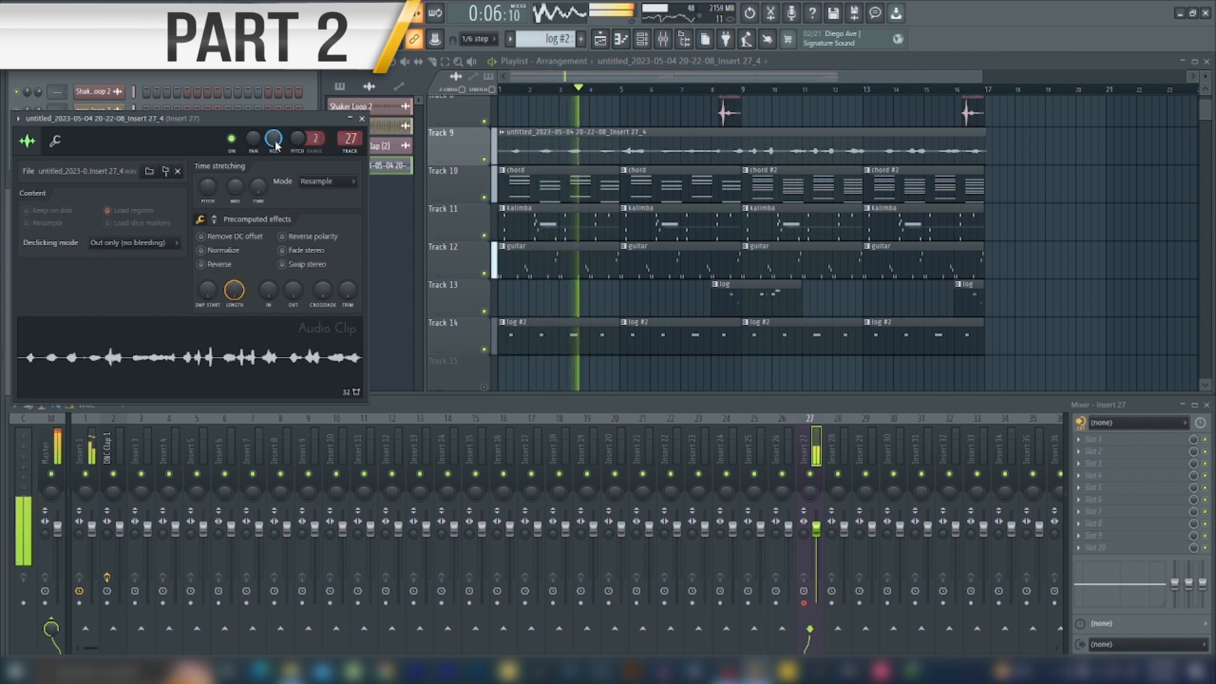
pyautogui.click(361, 119)
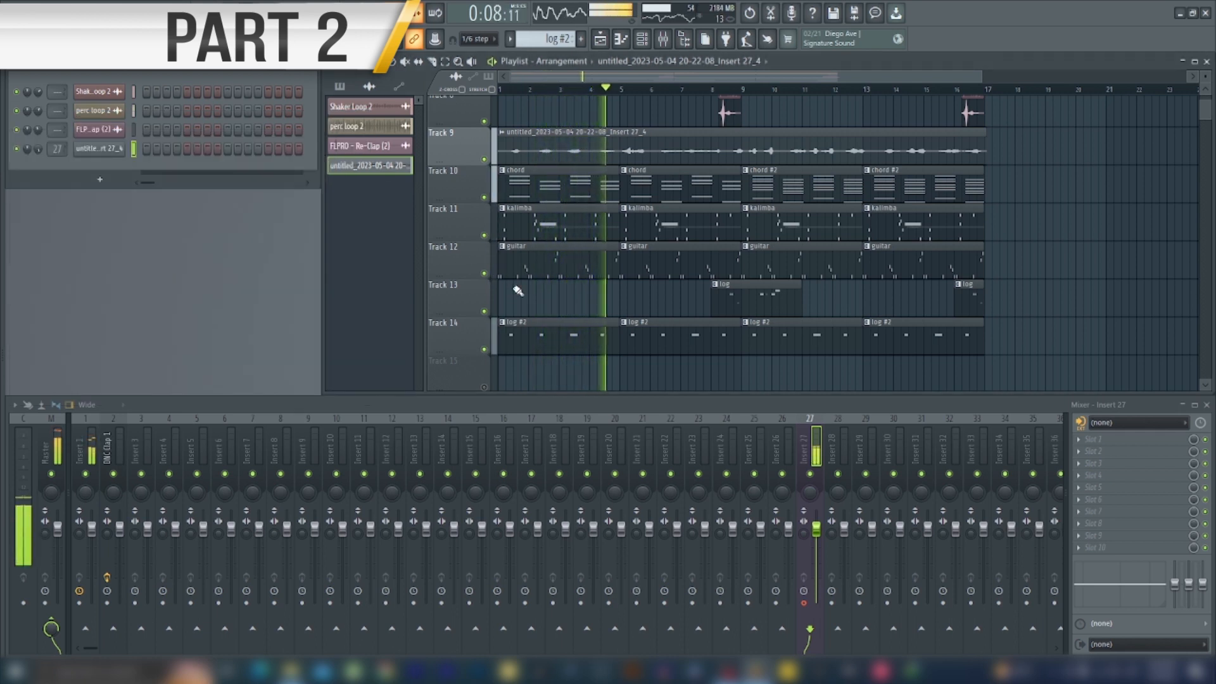
pyautogui.doubleClick(658, 133)
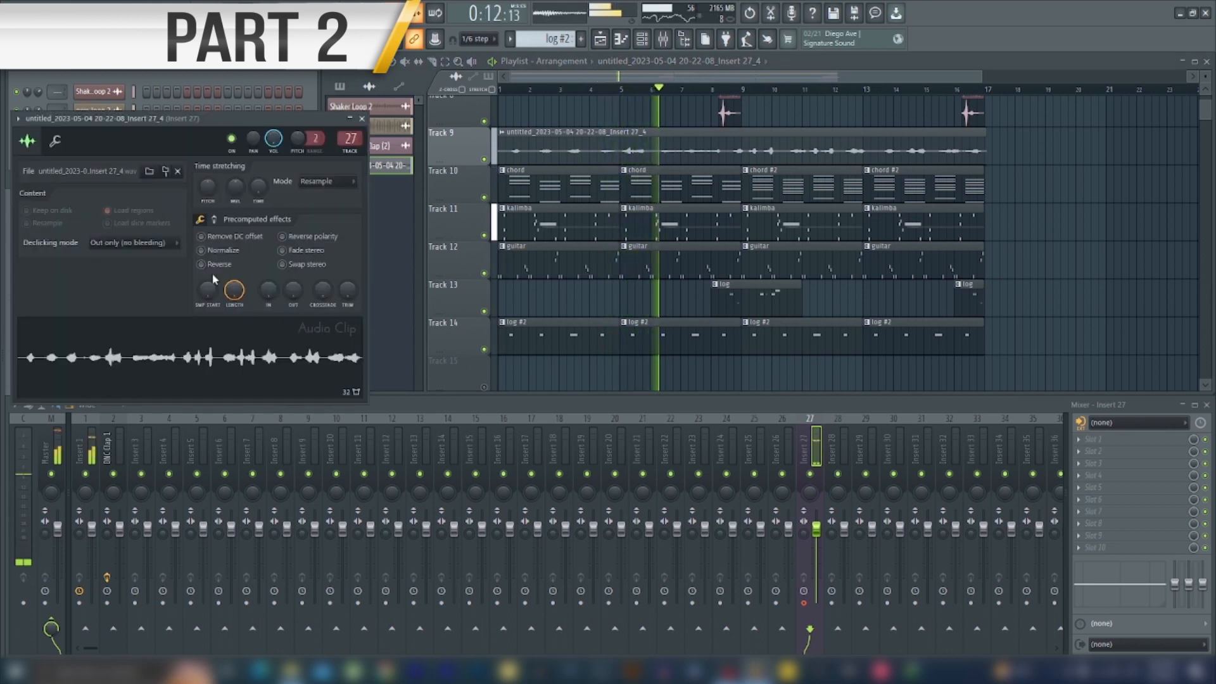
pyautogui.press('space')
pyautogui.click(209, 252)
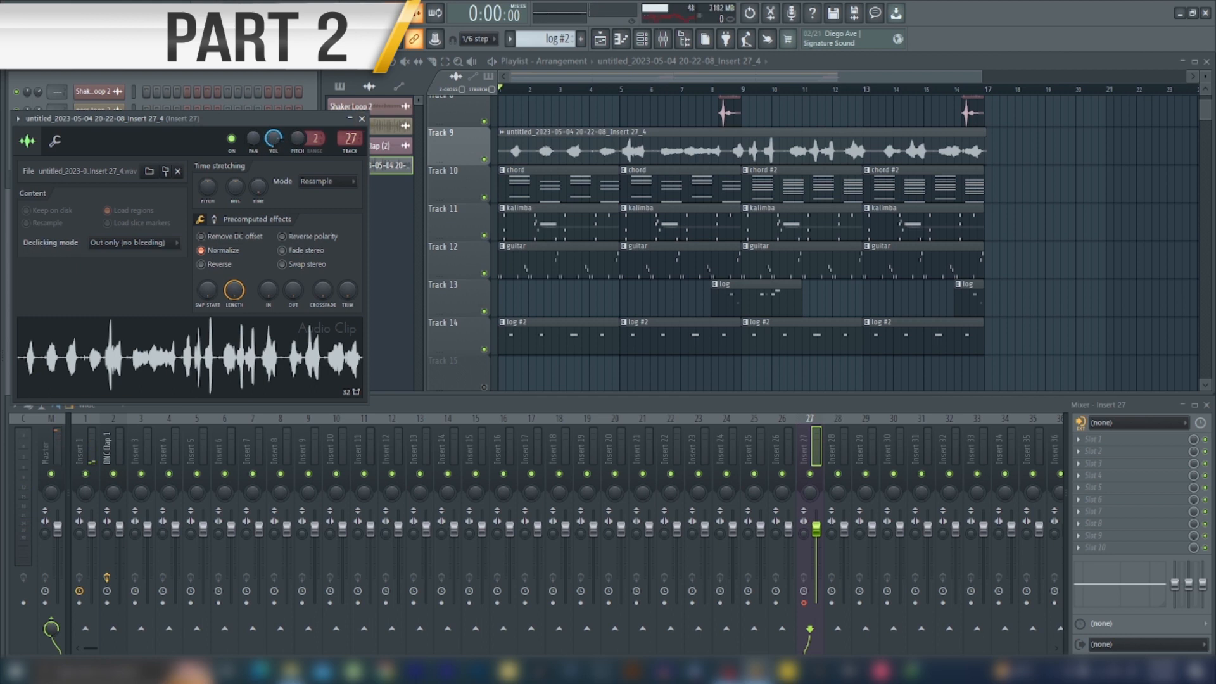
# Load Fruity parametric EQ 2 in the first effect slot of Insert 27, apply its Radio preset, and audition the recording.
pyautogui.click(1083, 448)
pyautogui.moveTo(254, 176)
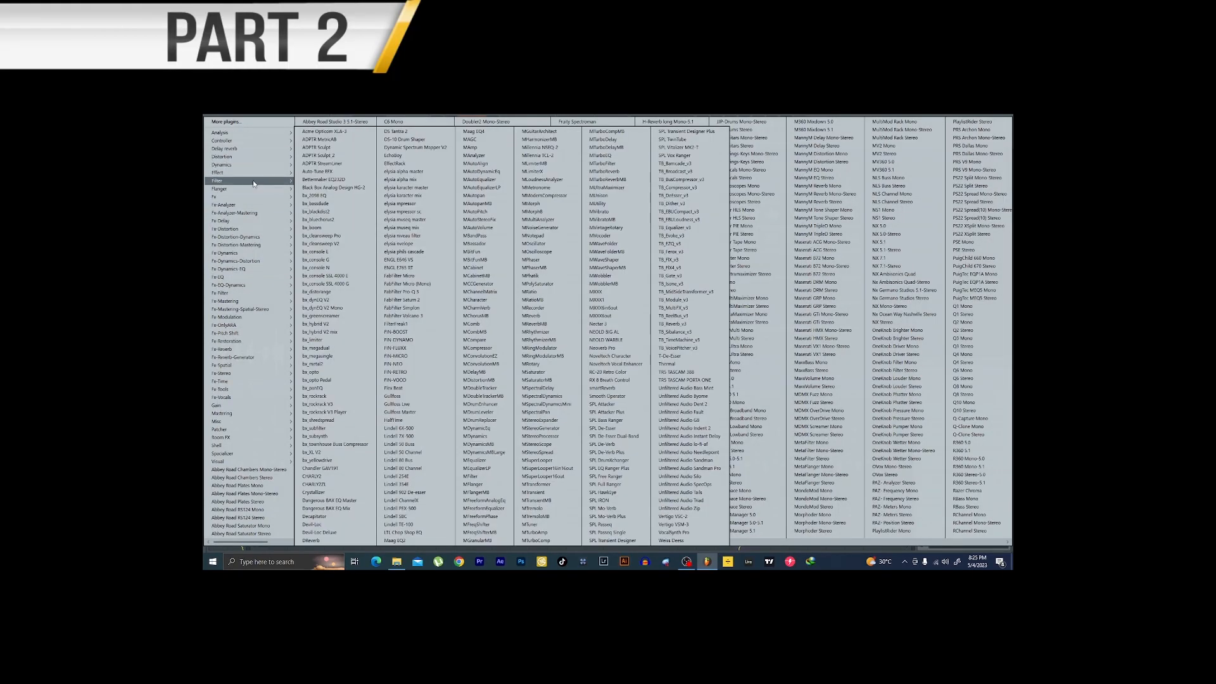
pyautogui.click(325, 221)
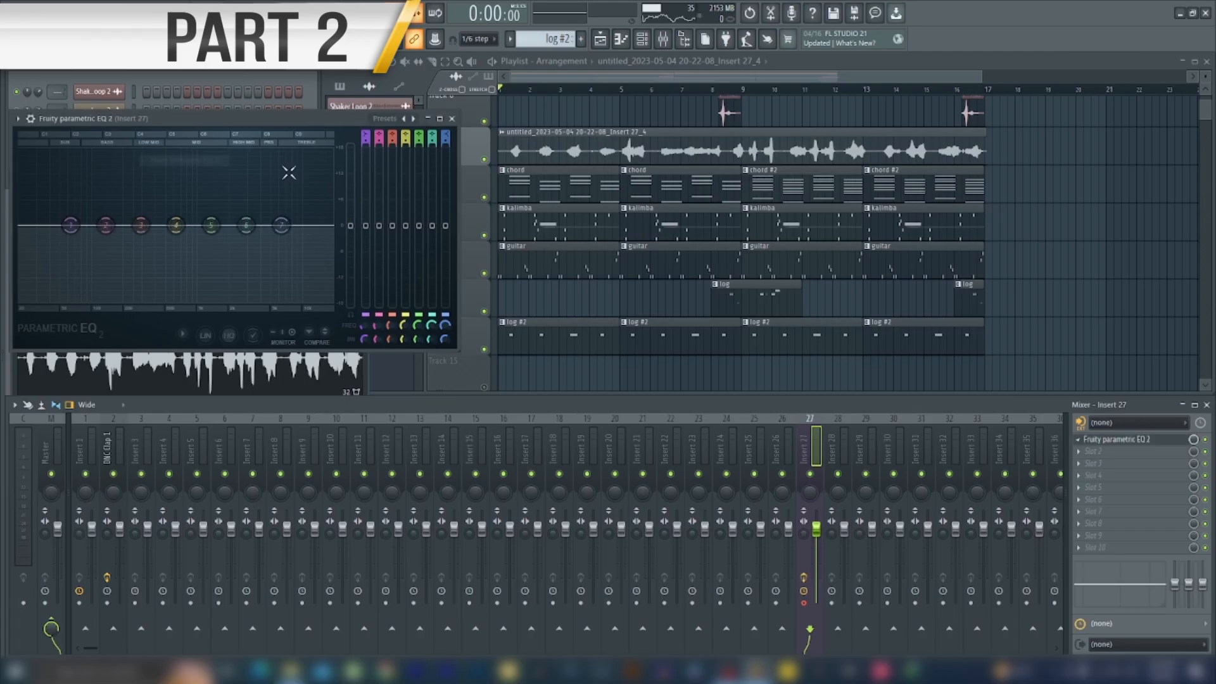
pyautogui.moveTo(364, 135); pyautogui.dragTo(364, 164)
pyautogui.moveTo(446, 136); pyautogui.dragTo(446, 158)
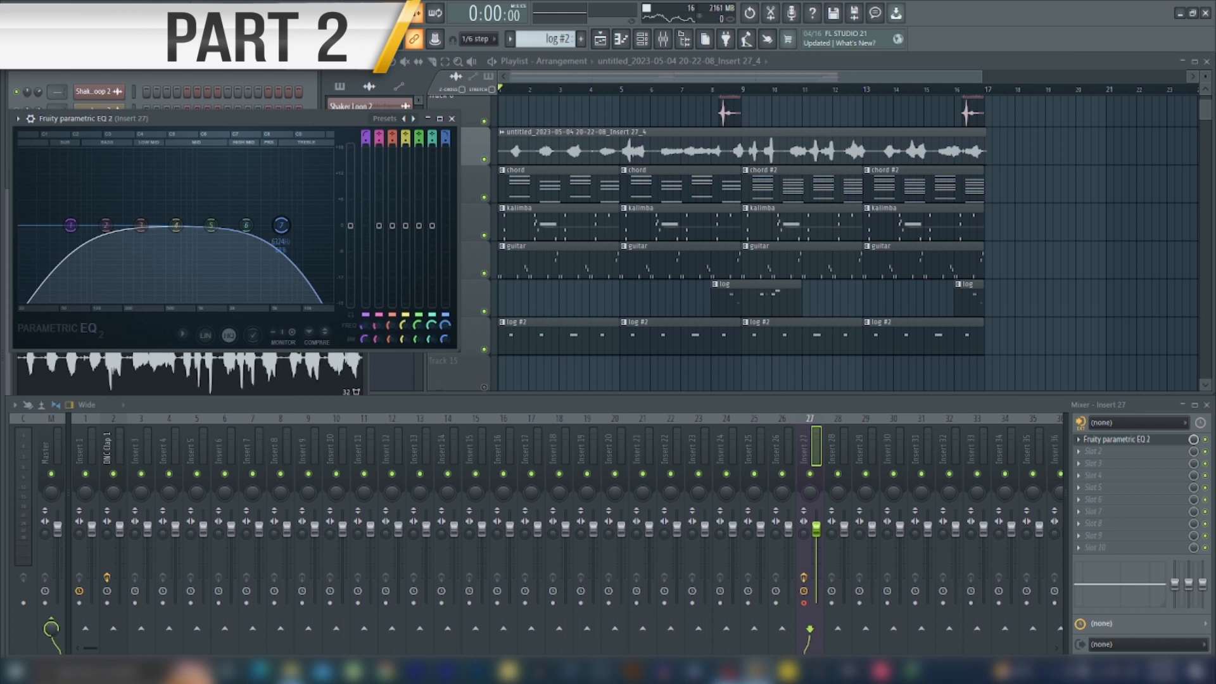
pyautogui.click(413, 119)
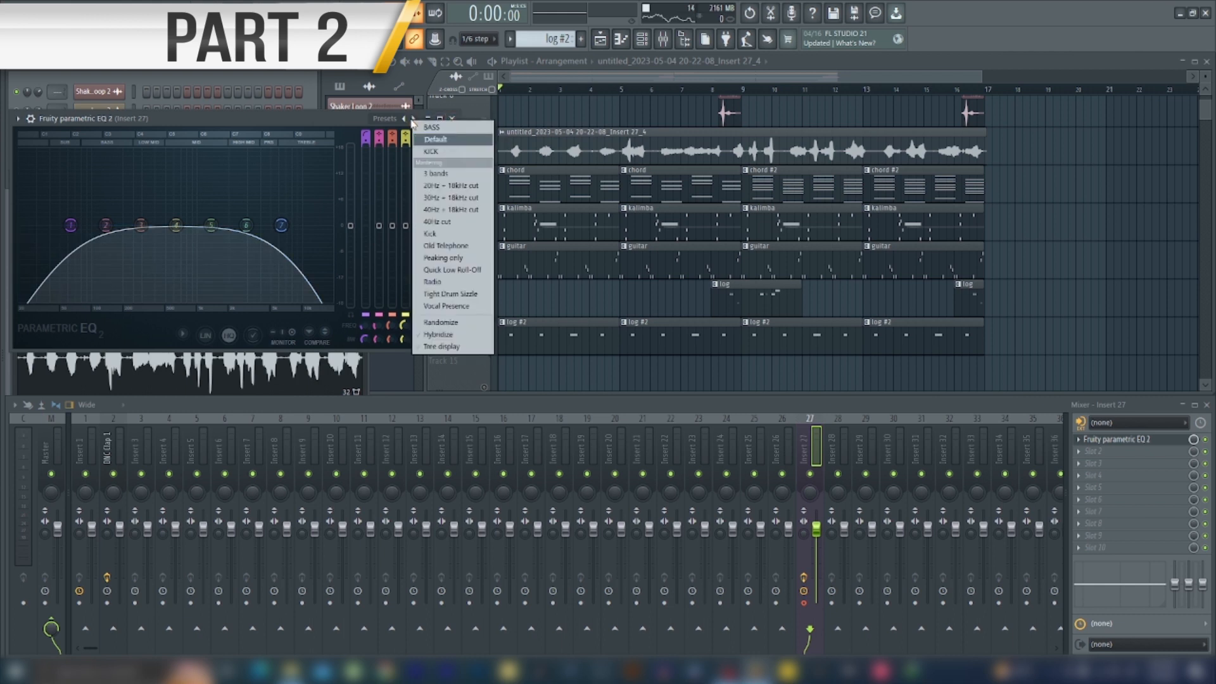
pyautogui.click(469, 283)
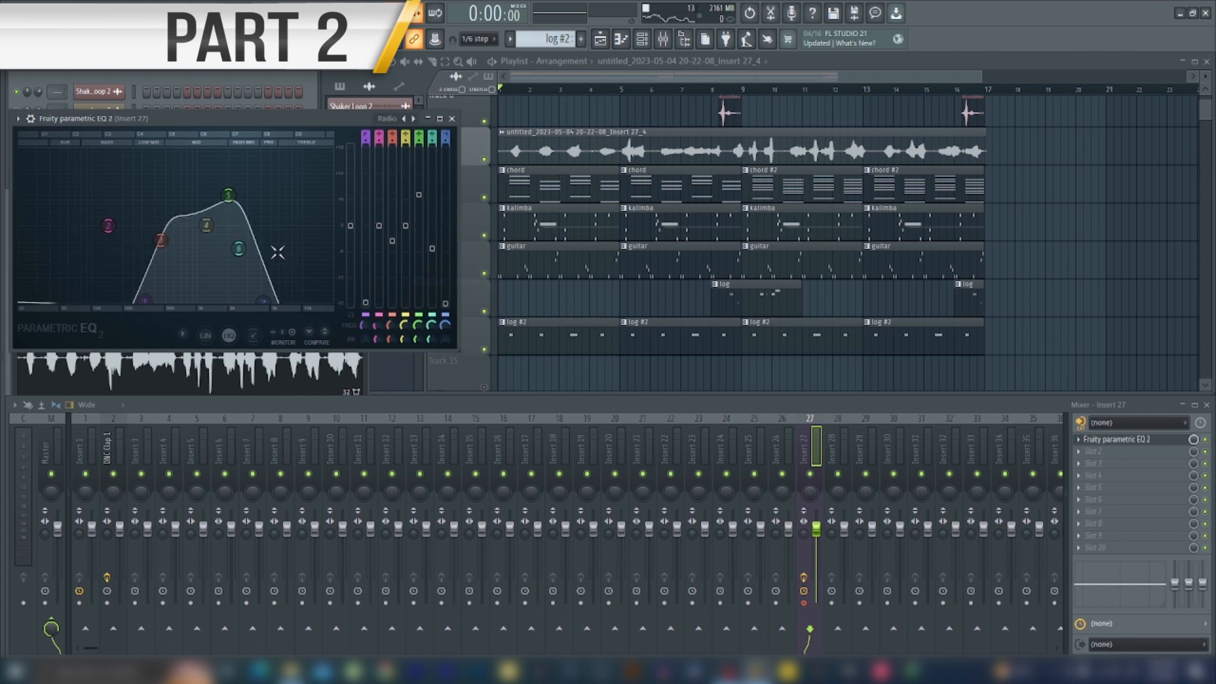
pyautogui.press('space')
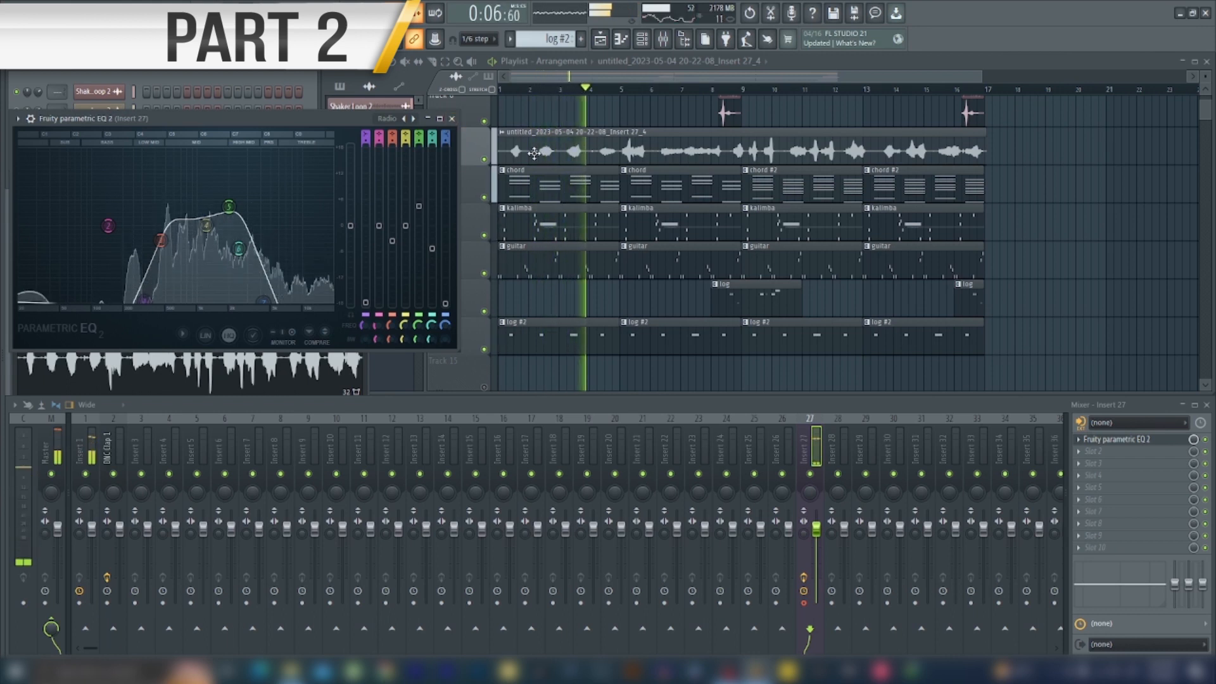
pyautogui.click(451, 119)
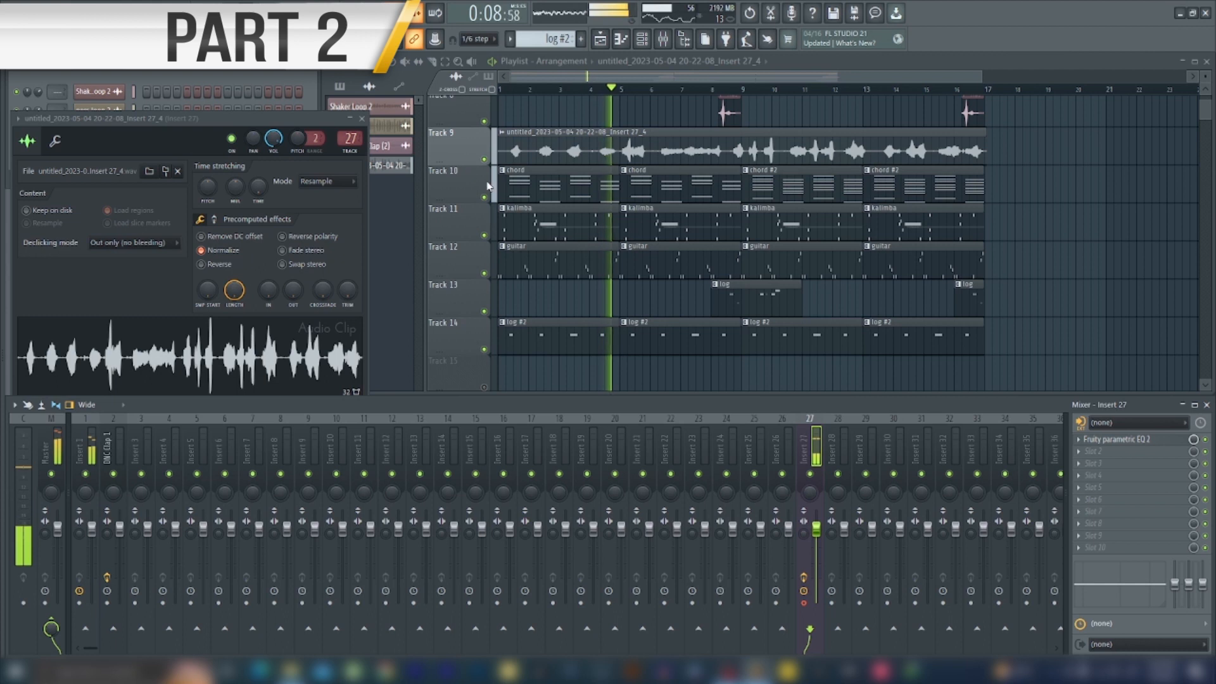
pyautogui.click(362, 117)
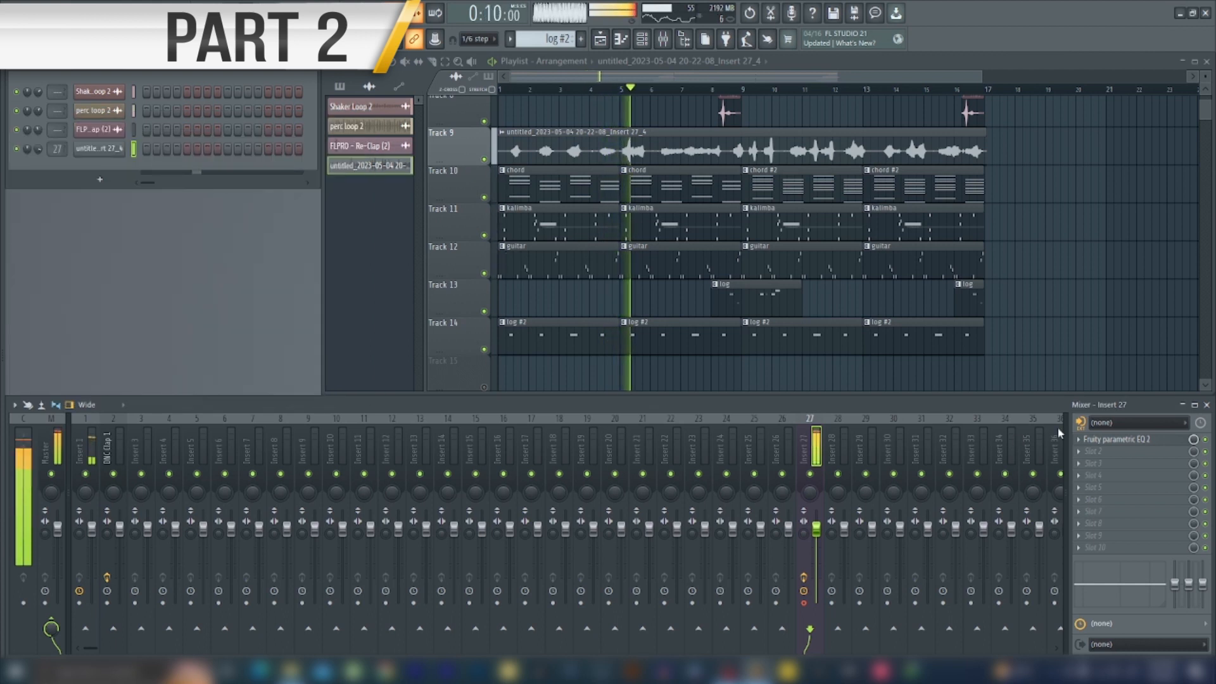
pyautogui.press('space')
# Add Fruity Compressor in the second effect slot of Insert 27, move its window over the playlist, and start playback.
pyautogui.click(1083, 455)
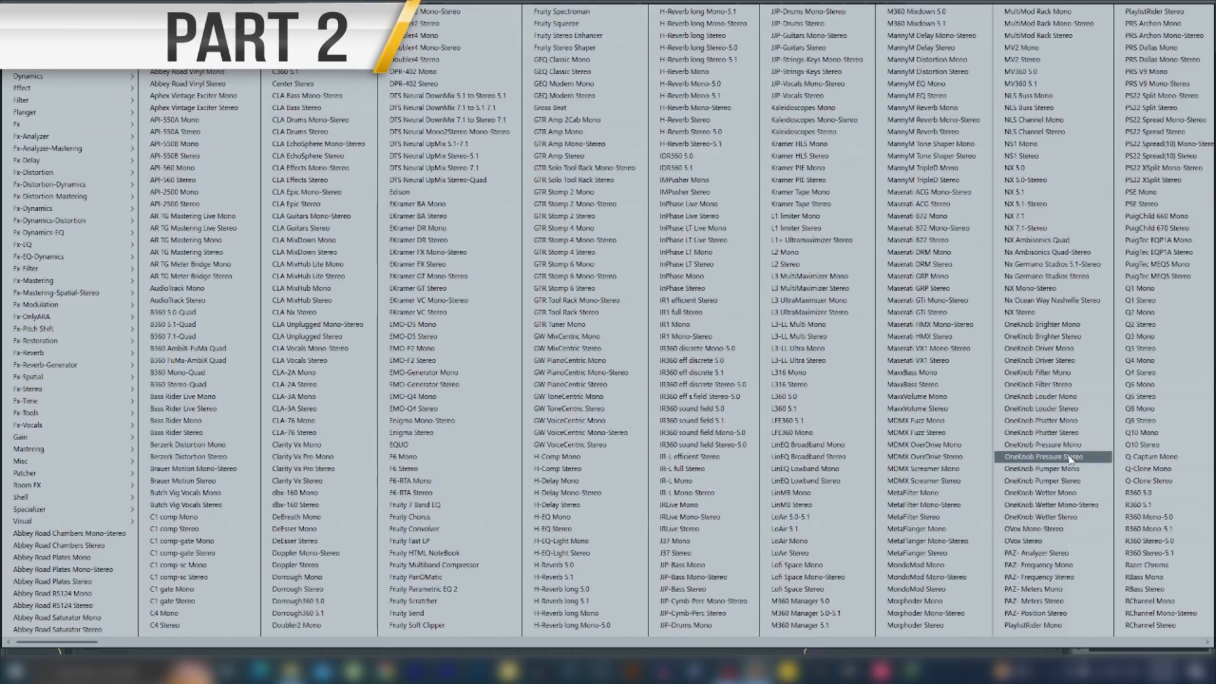
pyautogui.moveTo(100, 81)
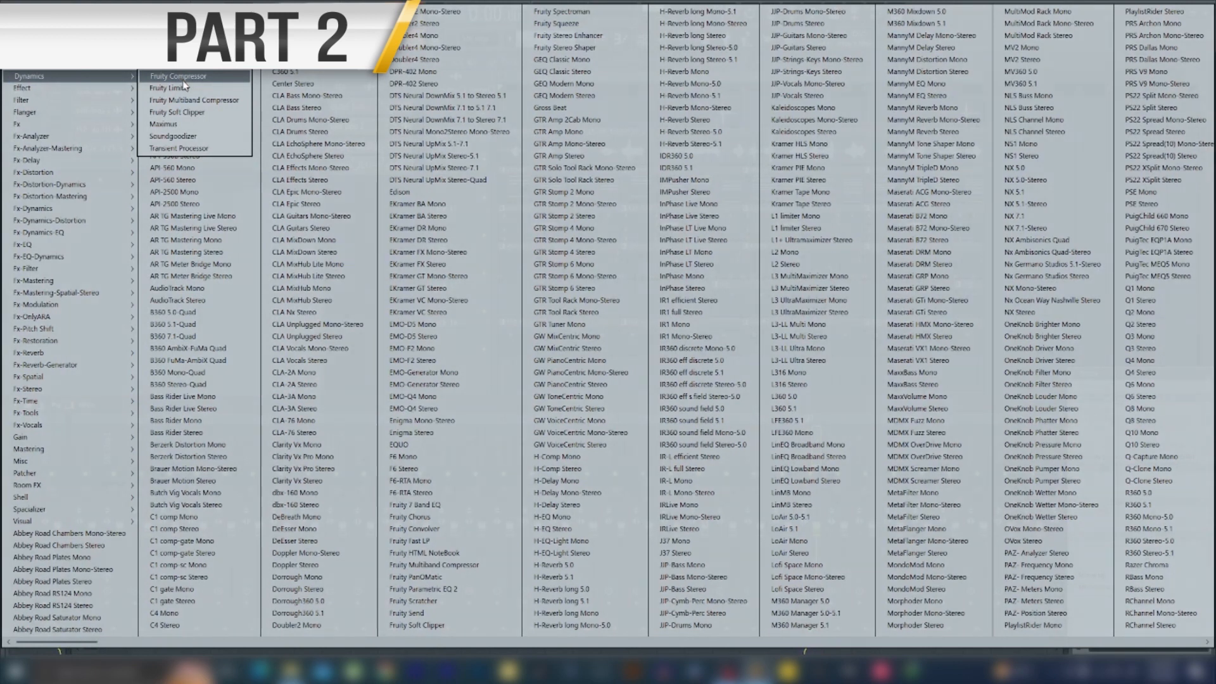
pyautogui.click(183, 80)
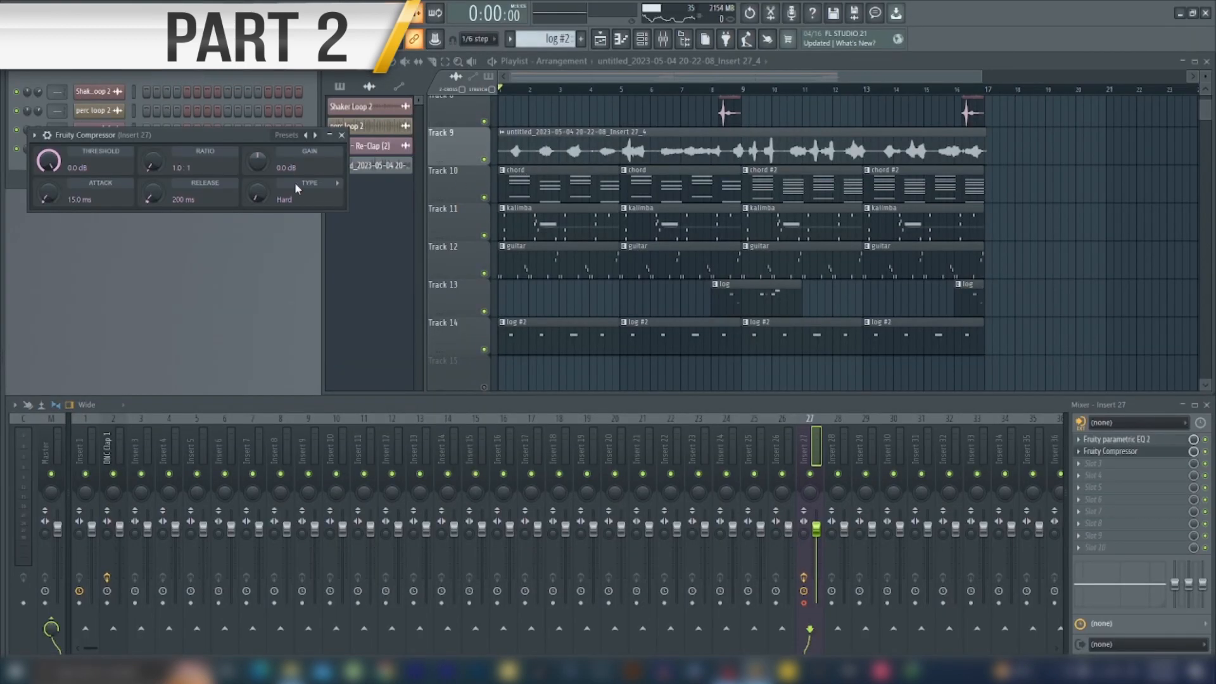
pyautogui.moveTo(258, 142); pyautogui.dragTo(710, 180)
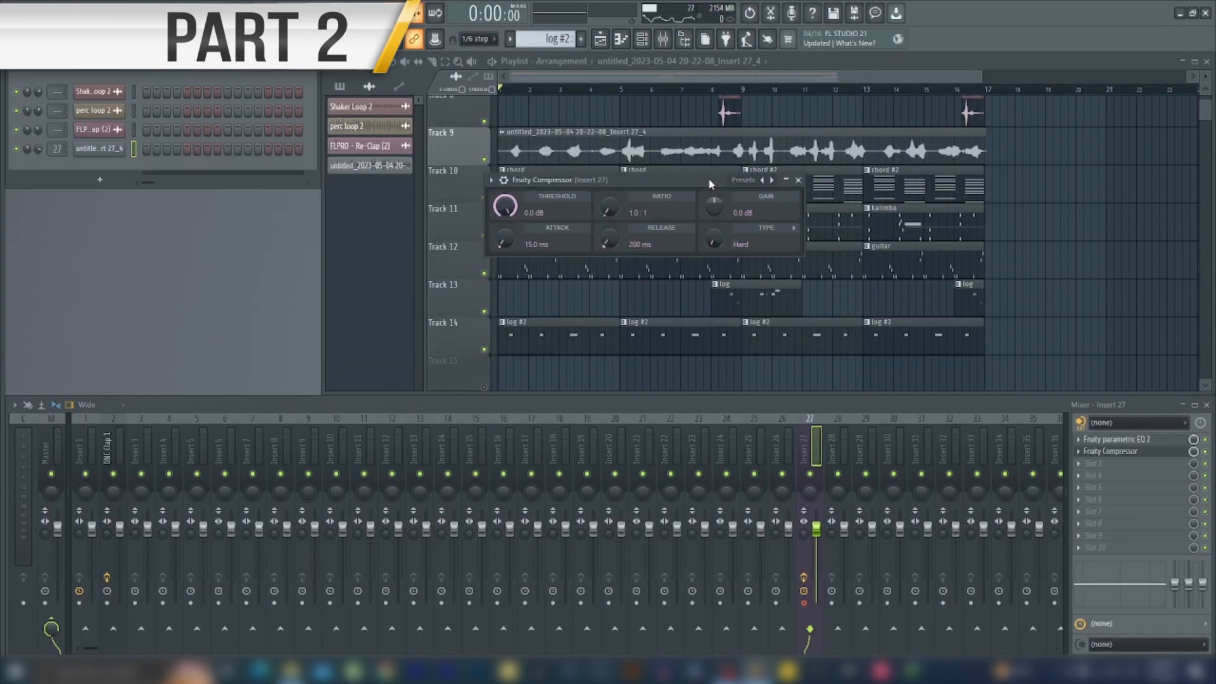
pyautogui.click(774, 181)
pyautogui.press('space')
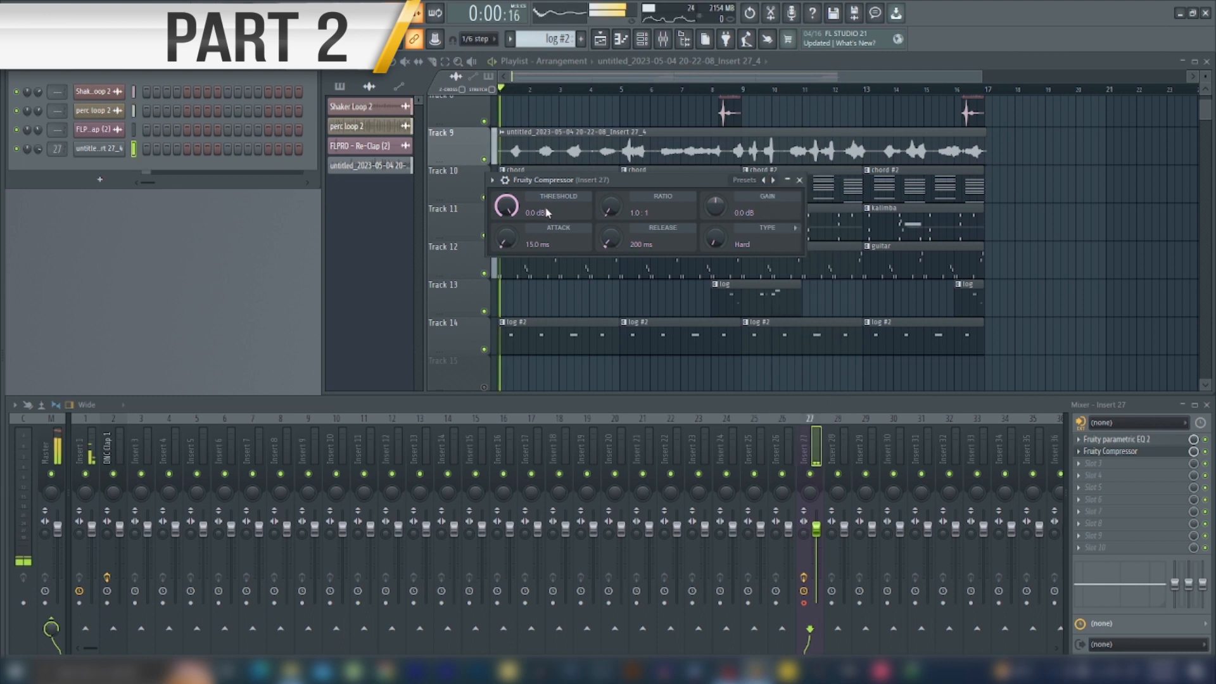
# Set Insert 27's Fruity Compressor to threshold -36.6 dB, ratio 3.9:1 and gain 11.9 dB during playback, and close it.
pyautogui.press('space')
pyautogui.moveTo(532, 212); pyautogui.dragTo(532, 241)
pyautogui.moveTo(612, 207)
pyautogui.mouseDown()
pyautogui.moveTo(613, 181)
pyautogui.moveTo(611, 211)
pyautogui.mouseUp()
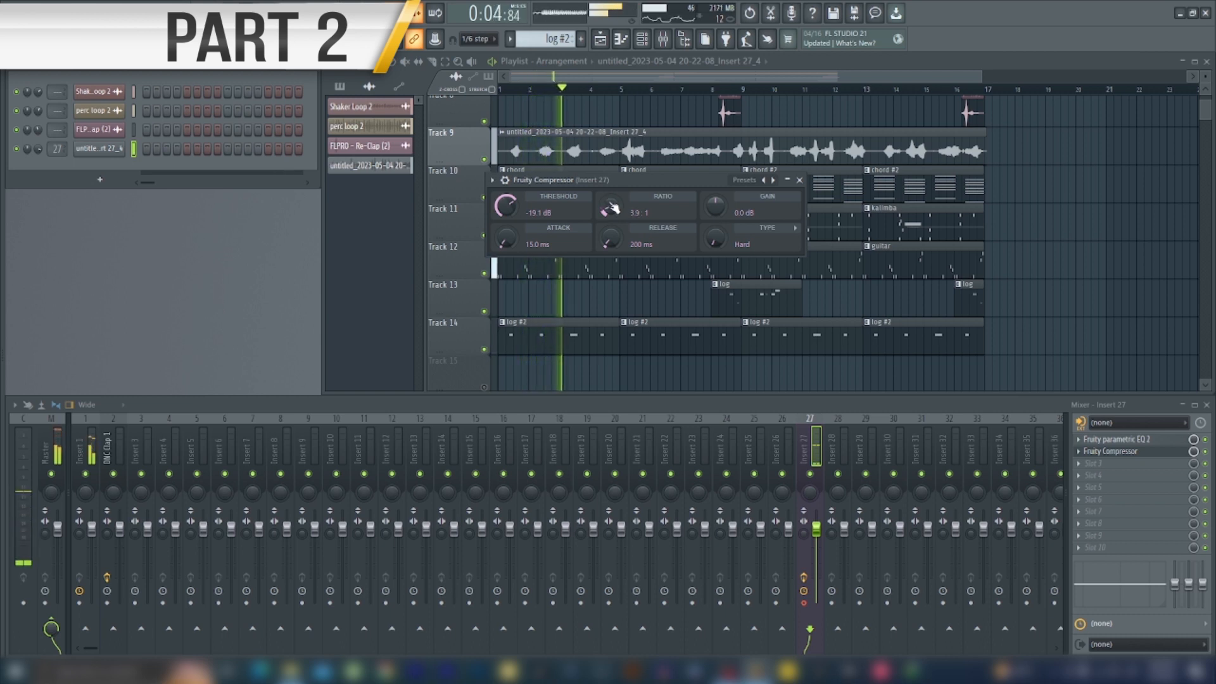
pyautogui.moveTo(507, 210); pyautogui.dragTo(507, 237)
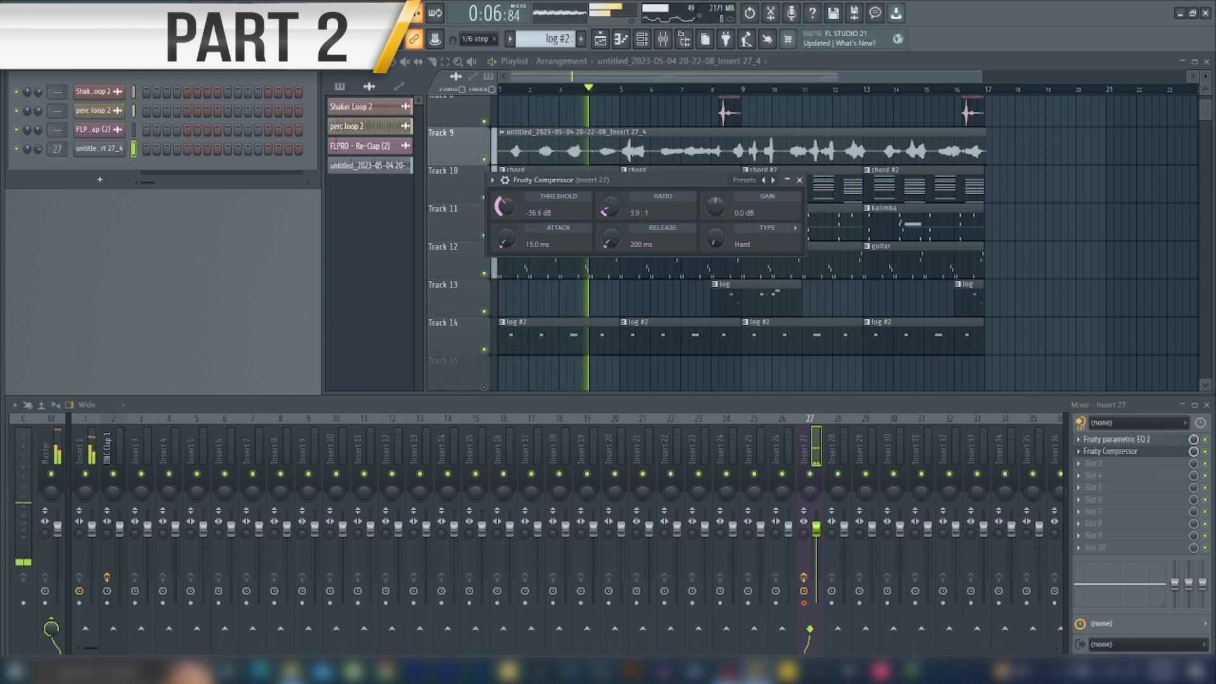
pyautogui.moveTo(715, 206); pyautogui.dragTo(715, 199)
pyautogui.moveTo(505, 205); pyautogui.dragTo(504, 204)
pyautogui.moveTo(715, 204); pyautogui.dragTo(715, 198)
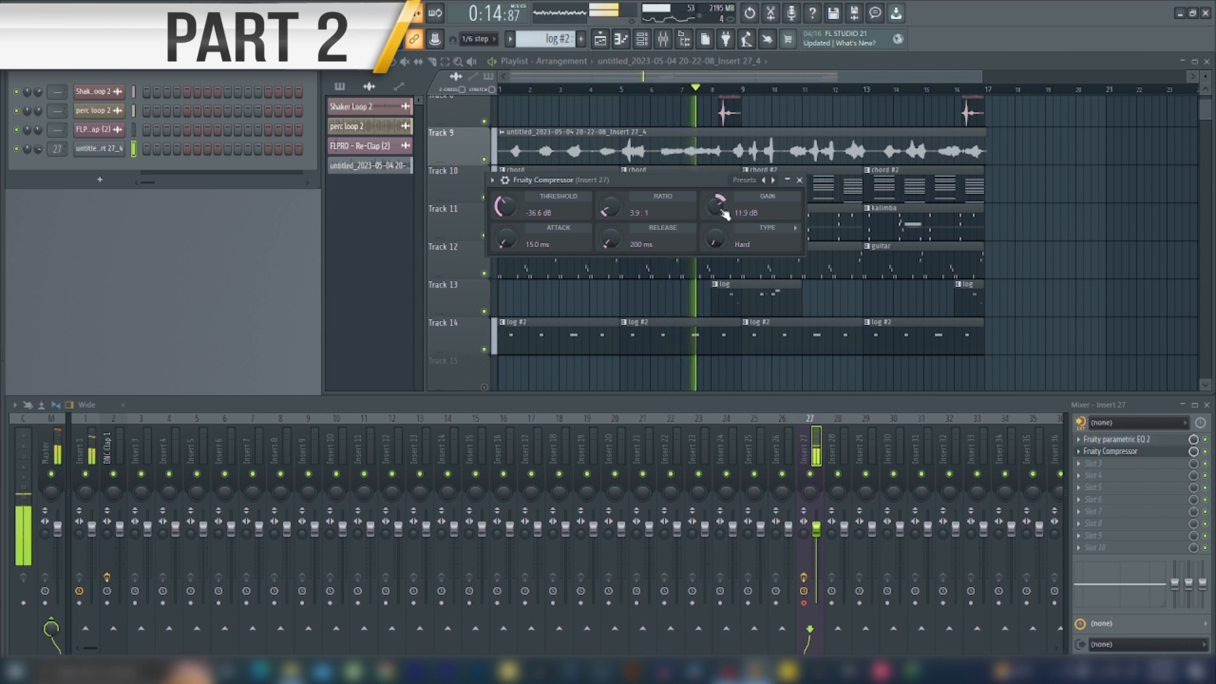
pyautogui.click(799, 179)
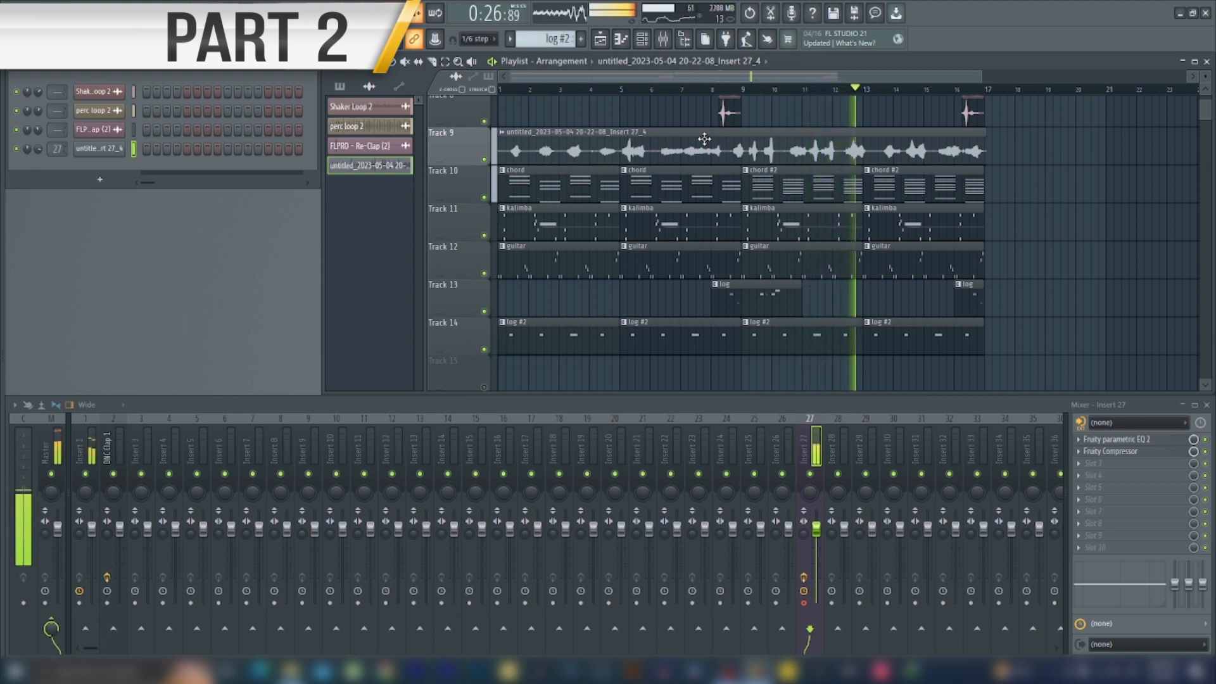
pyautogui.press('space')
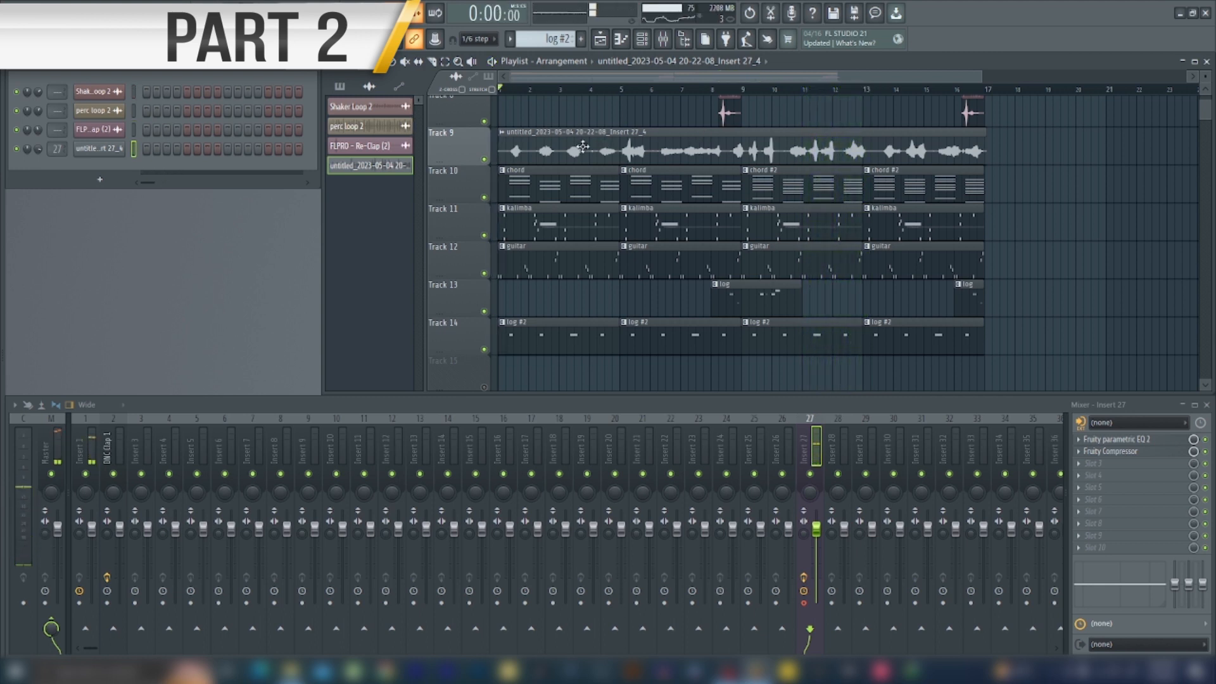
# Open the Track 9 recording in the Edison audio editor and move its window clear of the clip settings.
pyautogui.doubleClick(513, 133)
pyautogui.rightClick(204, 324)
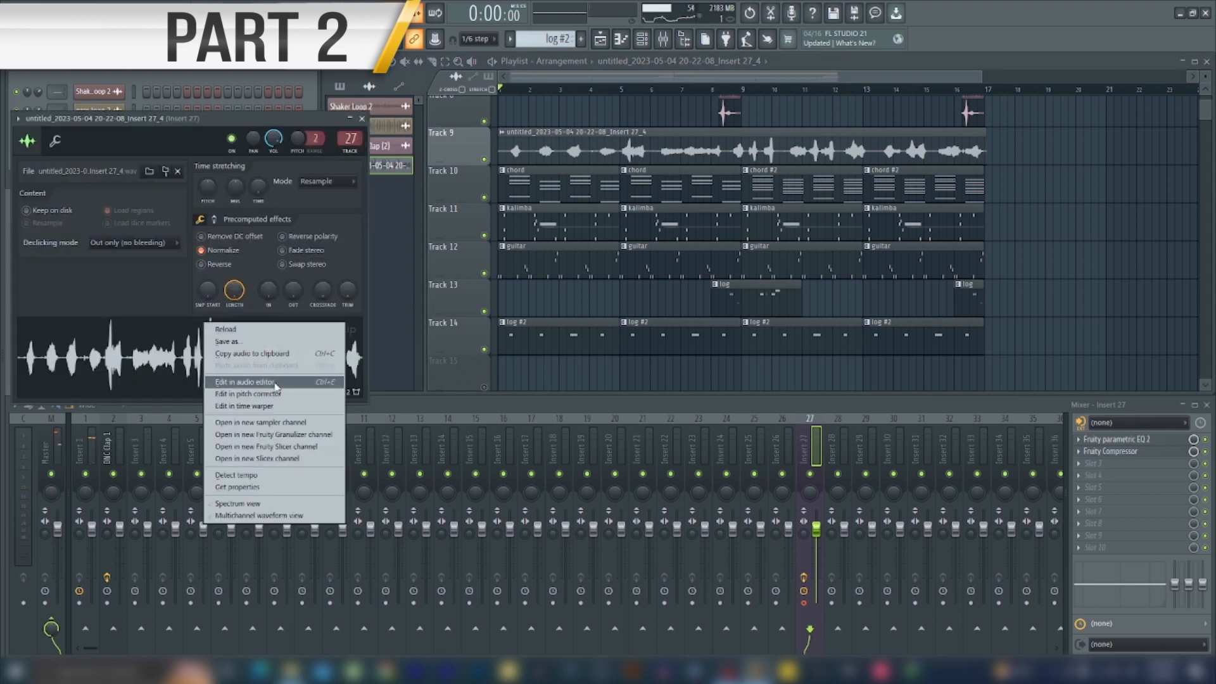
pyautogui.click(278, 384)
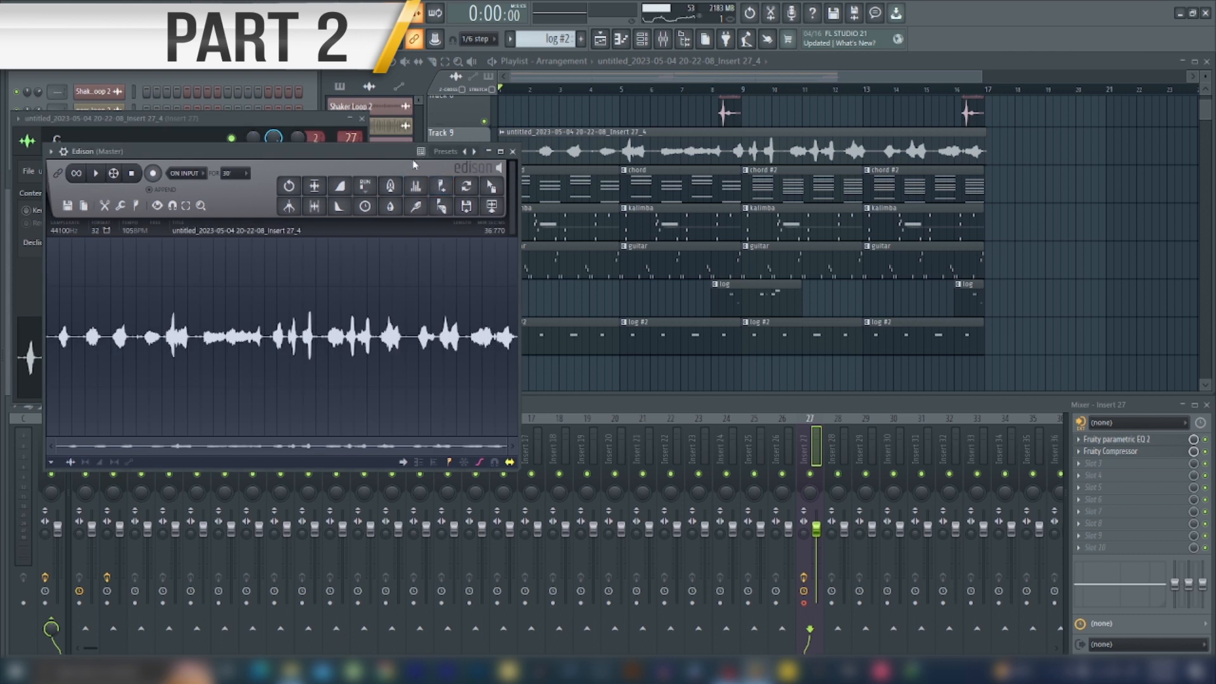
pyautogui.moveTo(394, 154); pyautogui.dragTo(760, 148)
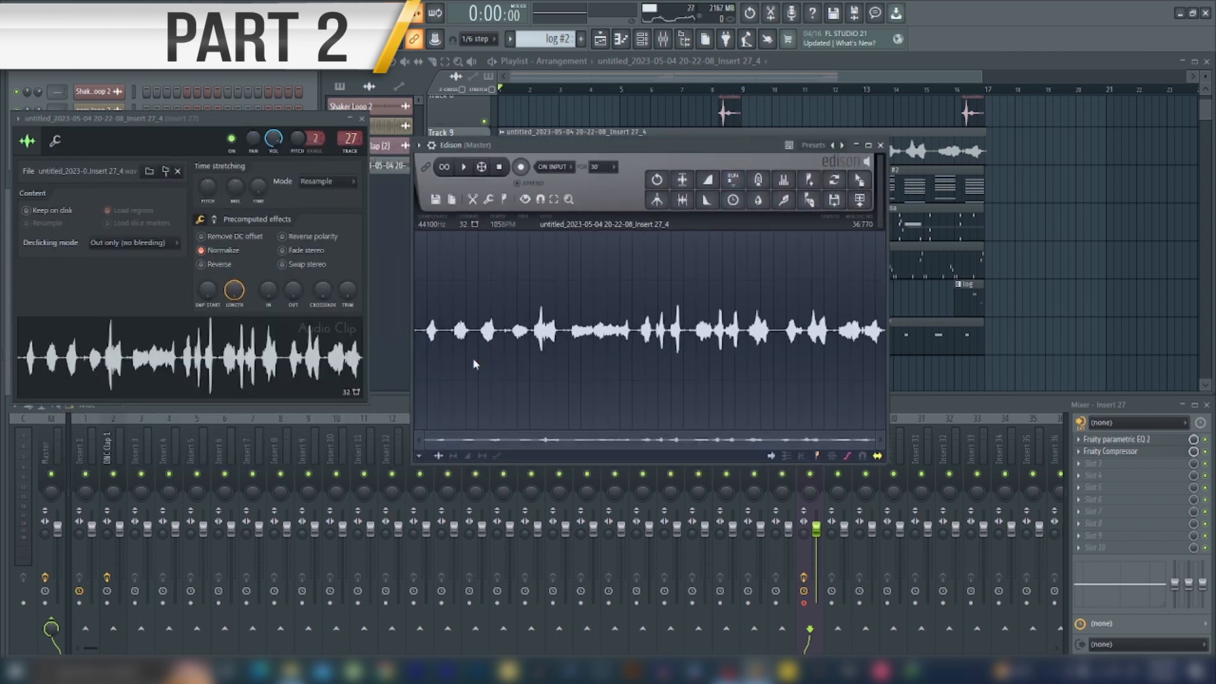
# Clean up the whole recording in Edison with the Denoiser and accept the result.
pyautogui.rightClick(463, 365)
pyautogui.click(430, 334)
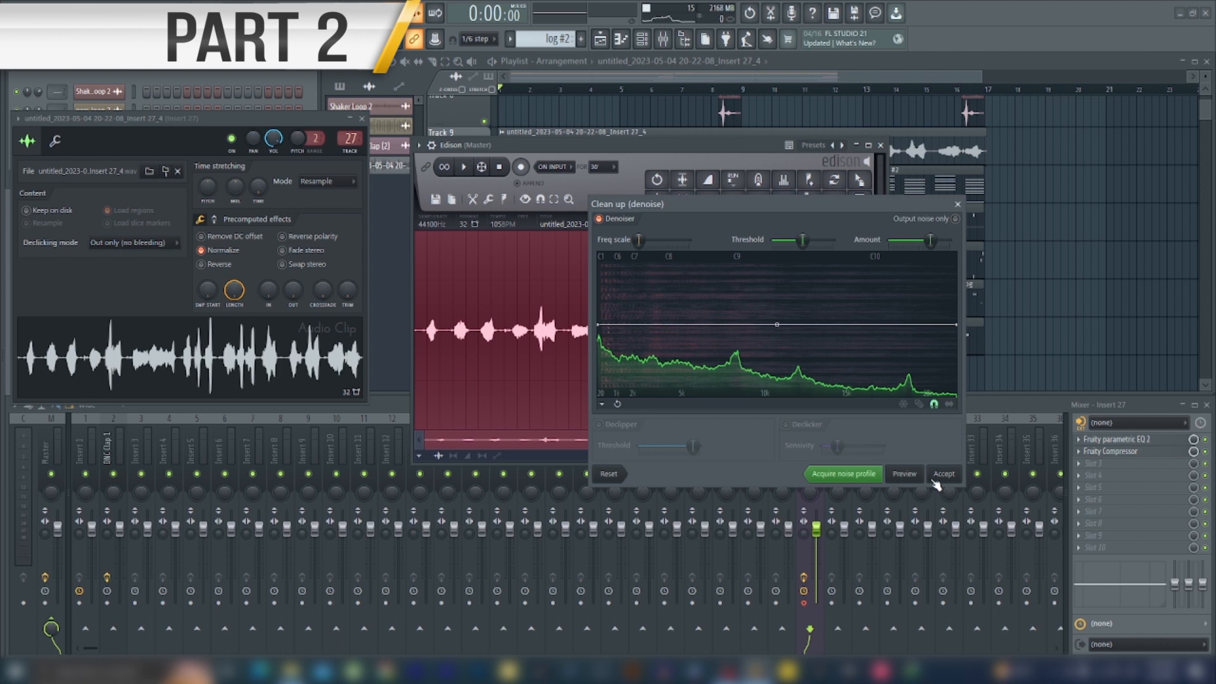
pyautogui.click(947, 476)
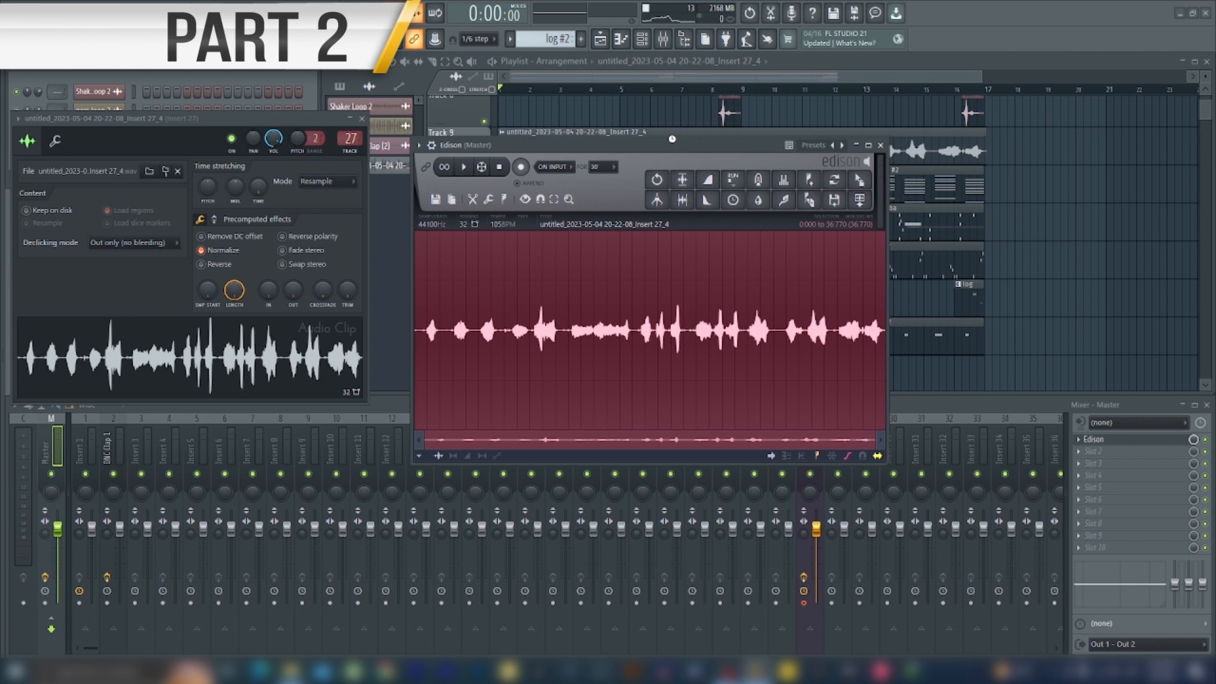
# Replace the recording on Track 9 with the denoised audio from Edison, starting at bar 1, and play it.
pyautogui.moveTo(668, 146); pyautogui.dragTo(263, 250)
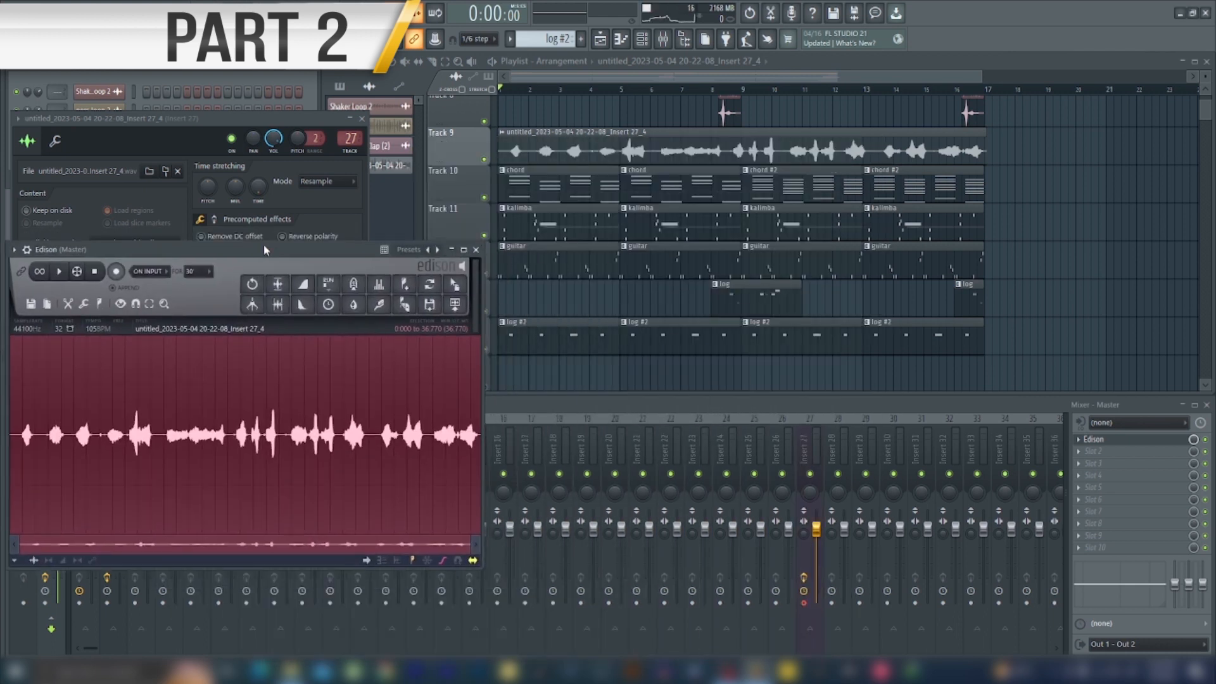
pyautogui.moveTo(460, 283); pyautogui.dragTo(508, 209)
pyautogui.press('space')
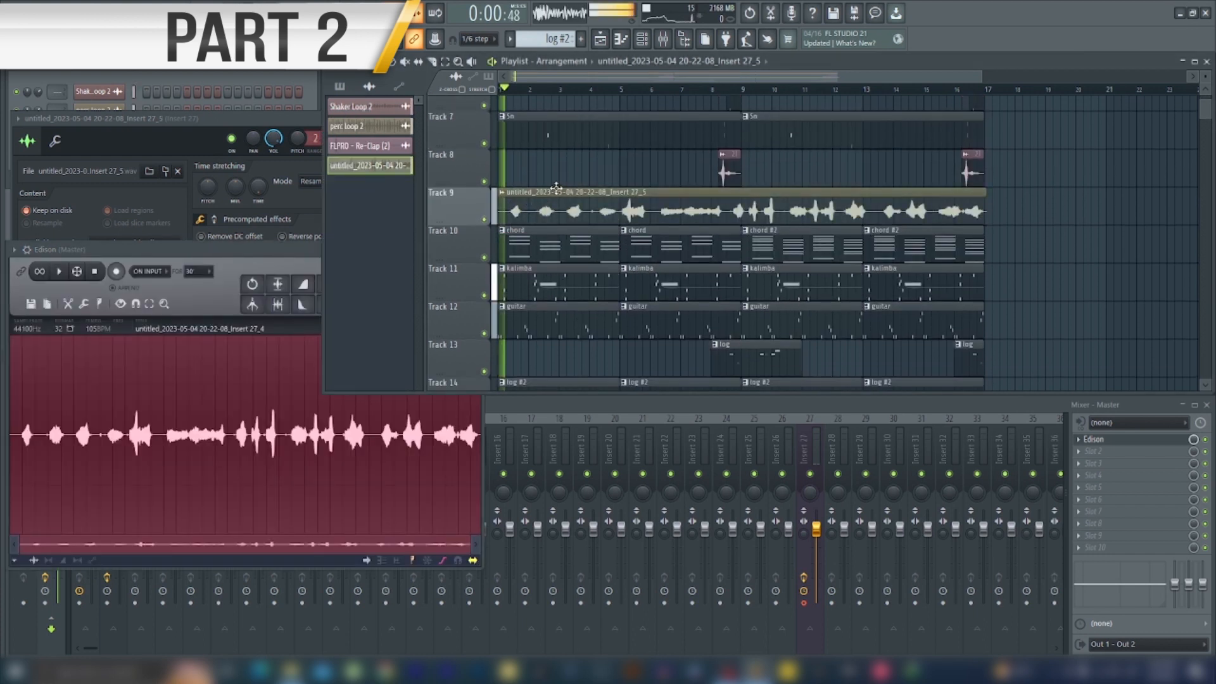
# Remove Edison from the first effect slot of the Master track and stop playback.
pyautogui.rightClick(1080, 443)
pyautogui.click(1079, 369)
pyautogui.press('space')
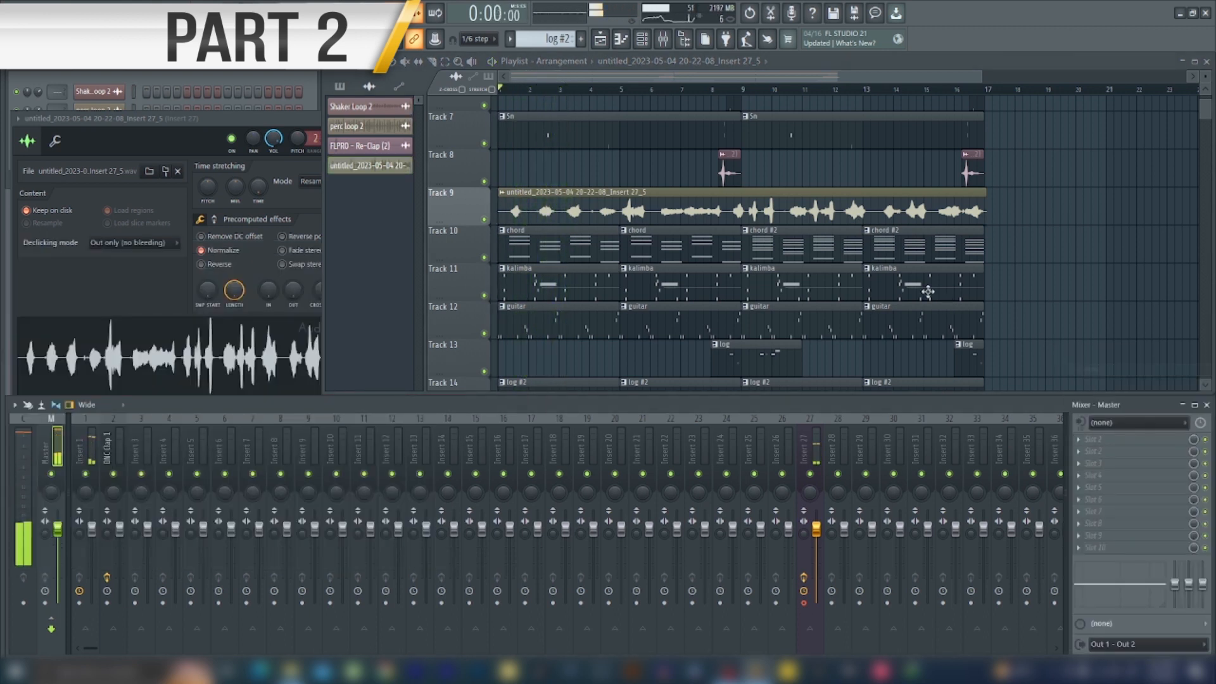
# Load Auto-Tune EFX in the third effect slot of Insert 27, close its window and the clip settings, and audition the recording.
pyautogui.click(675, 201)
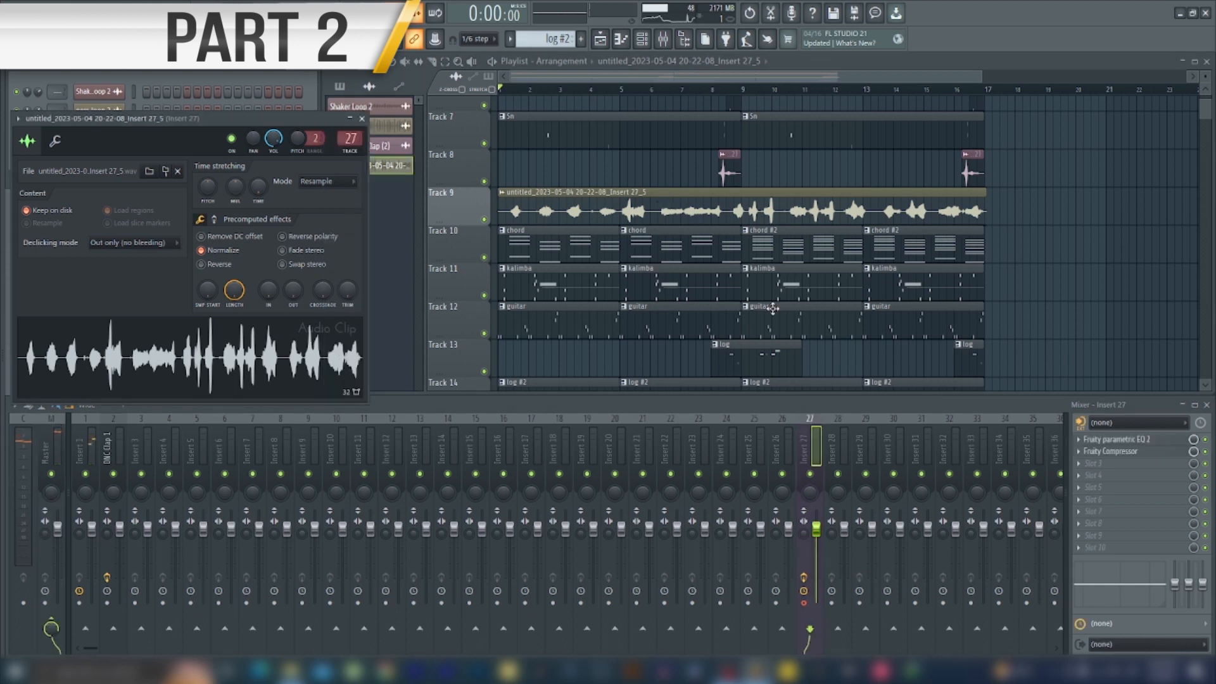
pyautogui.click(1084, 467)
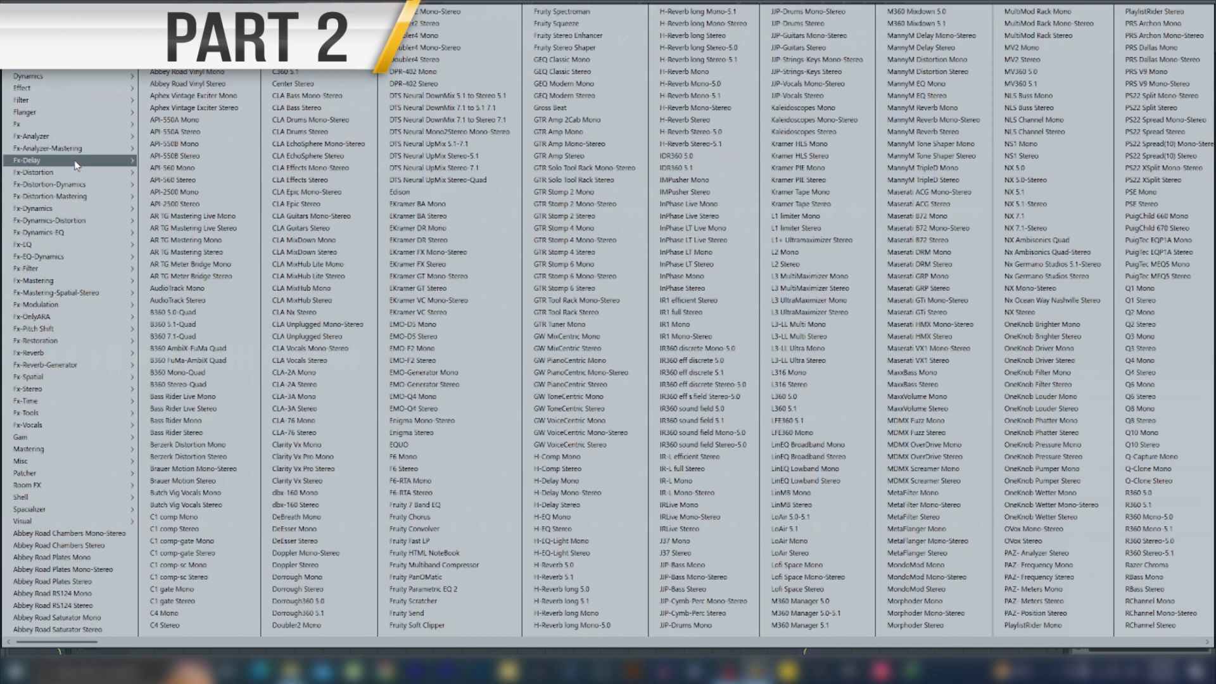
pyautogui.moveTo(72, 150)
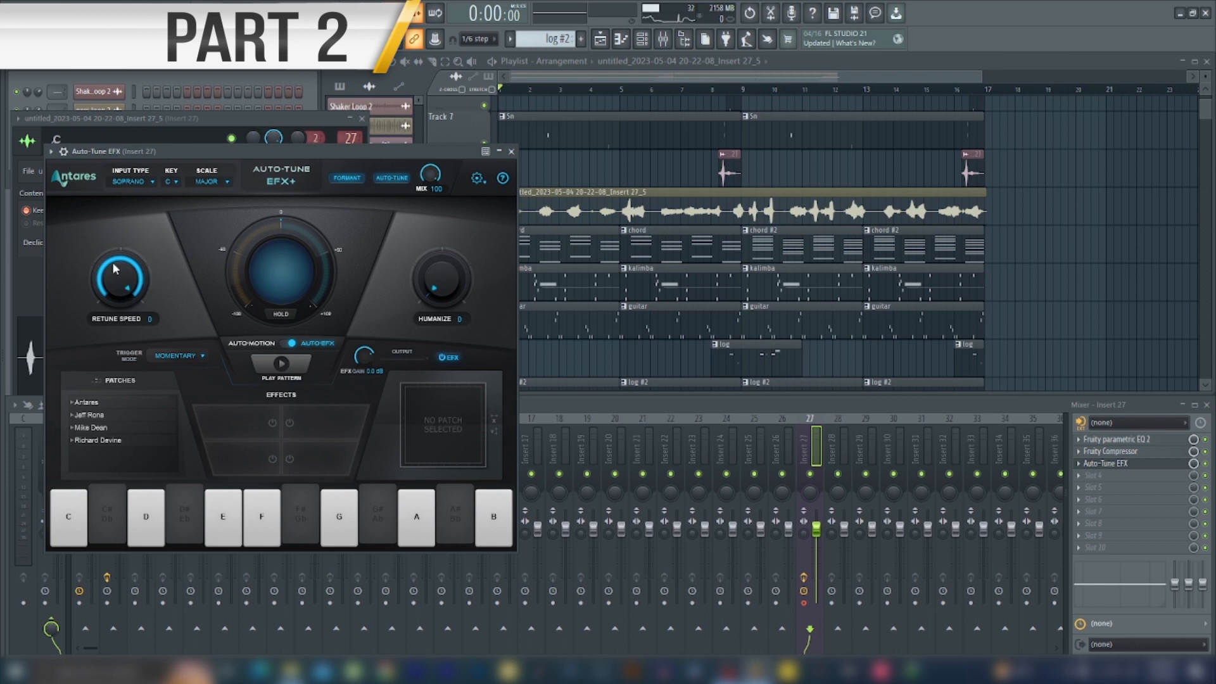
pyautogui.click(512, 154)
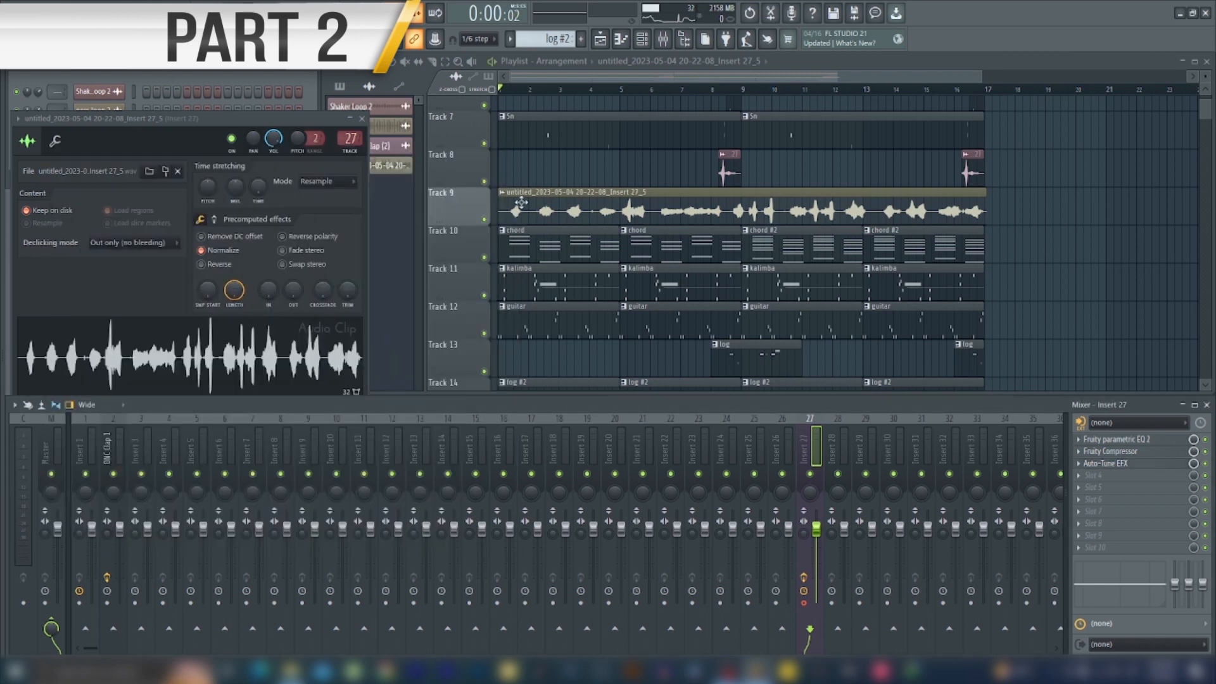
pyautogui.press('space')
pyautogui.click(363, 120)
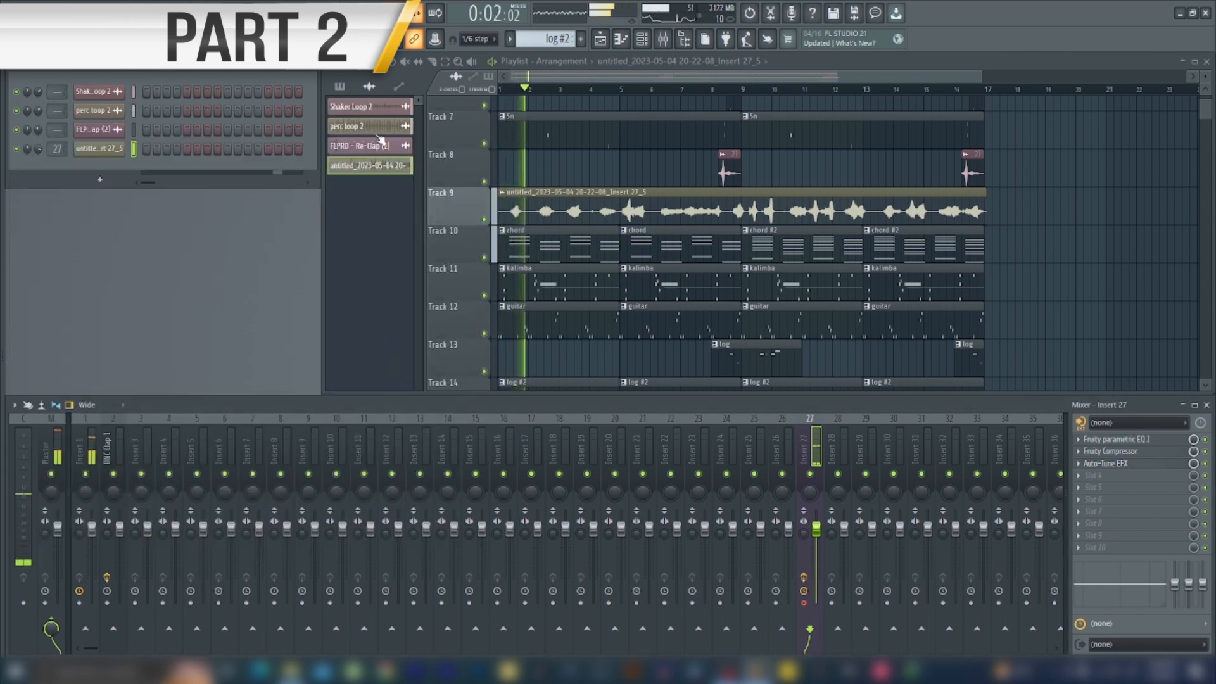
# Raise the high-cut and low-cut frequencies in Insert 27's Fruity parametric EQ 2 while the beat plays.
pyautogui.click(1121, 439)
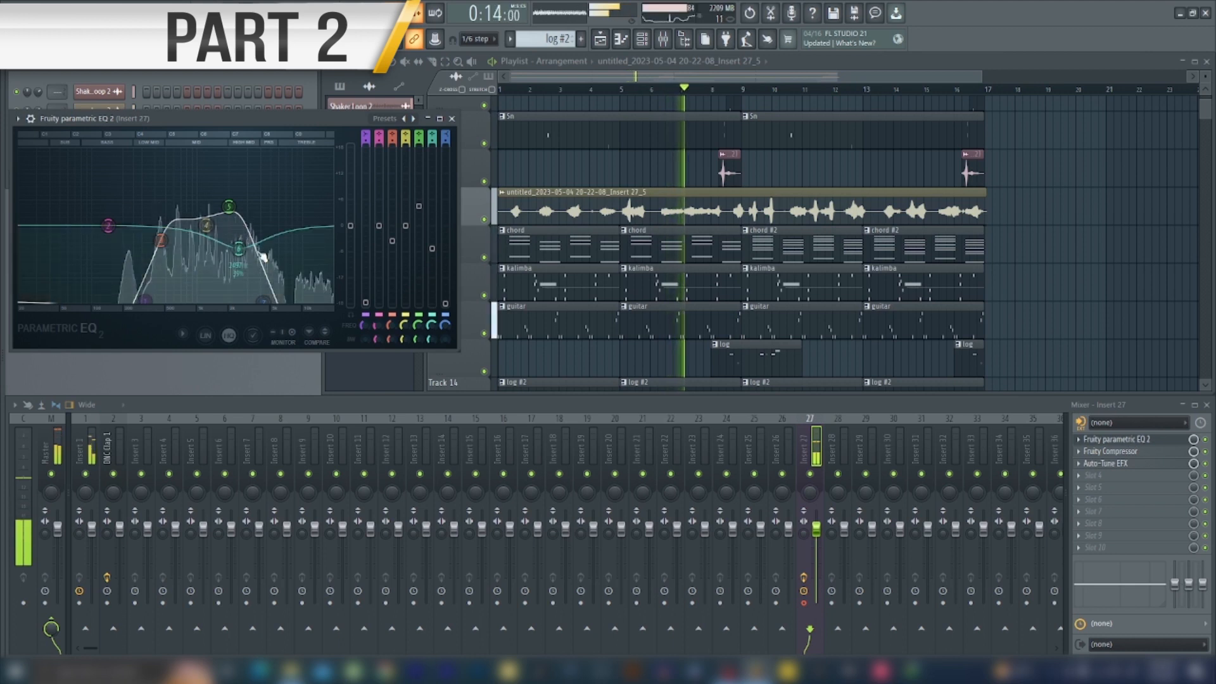
pyautogui.moveTo(265, 300); pyautogui.dragTo(280, 300)
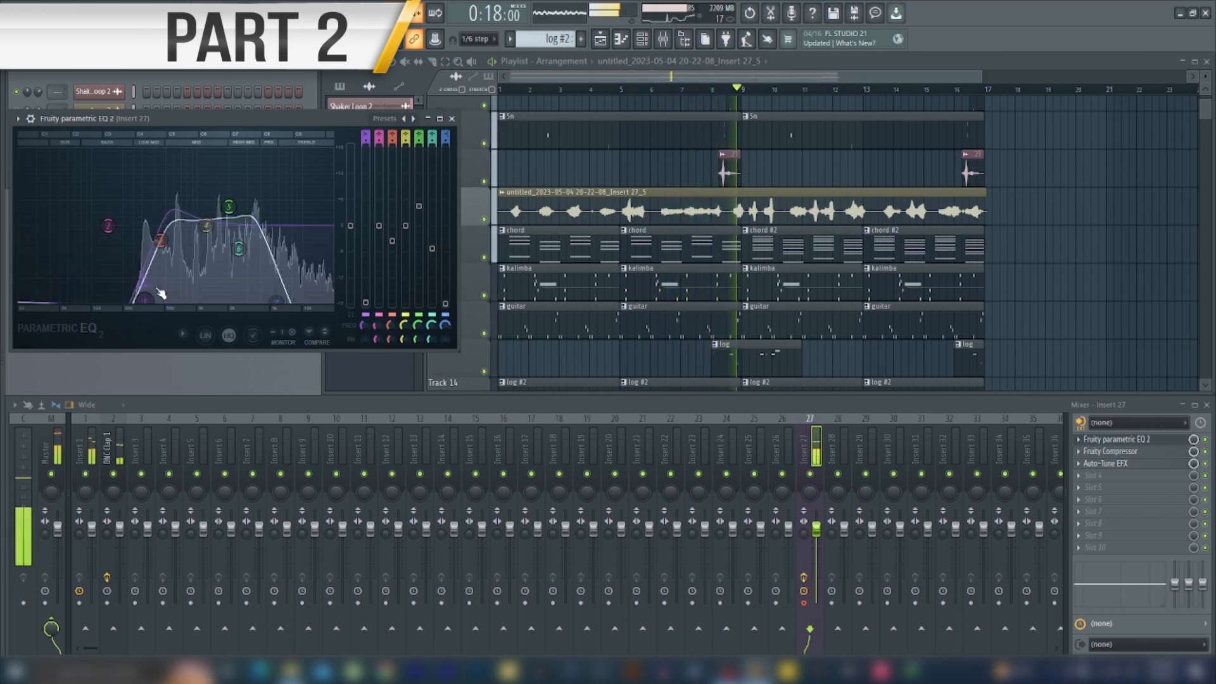
pyautogui.moveTo(147, 301); pyautogui.dragTo(152, 301)
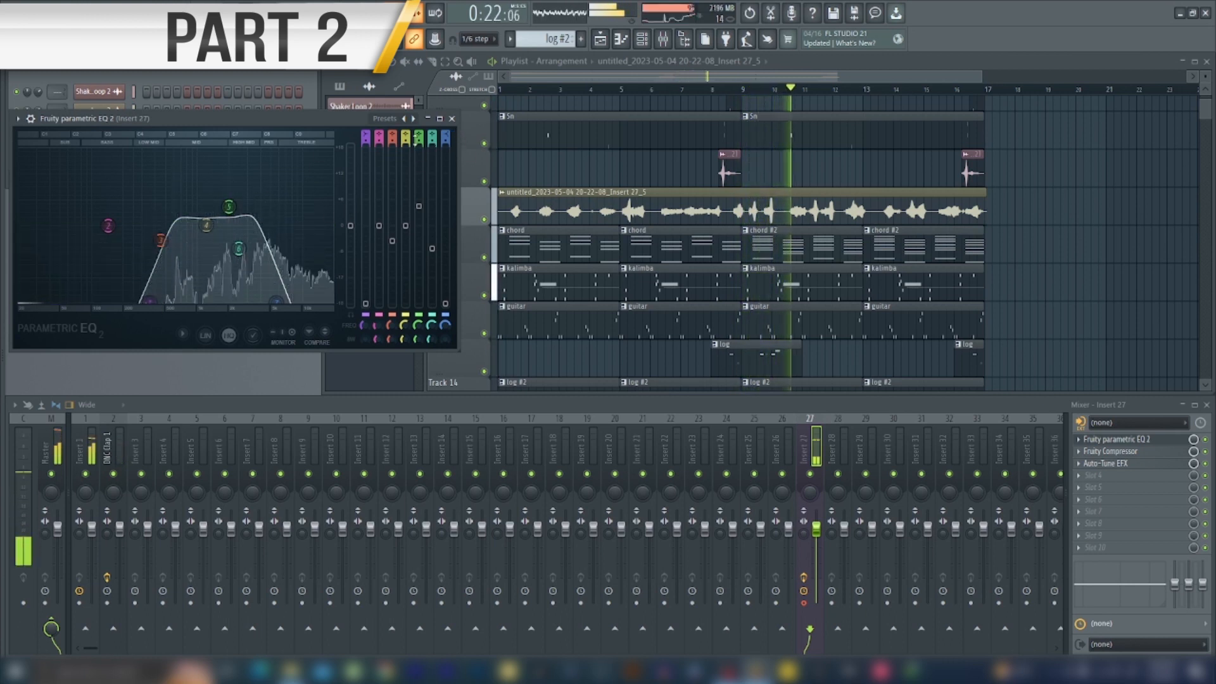
pyautogui.moveTo(276, 301); pyautogui.dragTo(300, 300)
pyautogui.moveTo(149, 301); pyautogui.dragTo(172, 300)
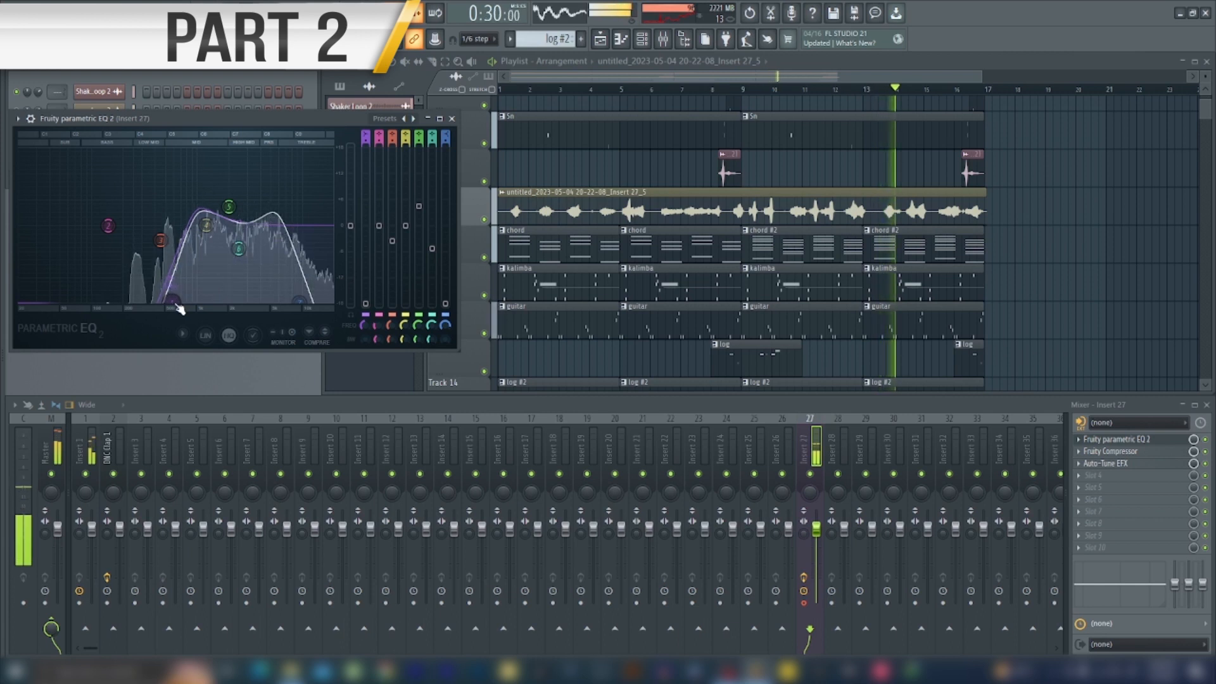
# Shift EQ band 4 slightly lower, nudge band 6 higher, bring the high cut down a little, and stop playback.
pyautogui.click(239, 248)
pyautogui.moveTo(230, 211)
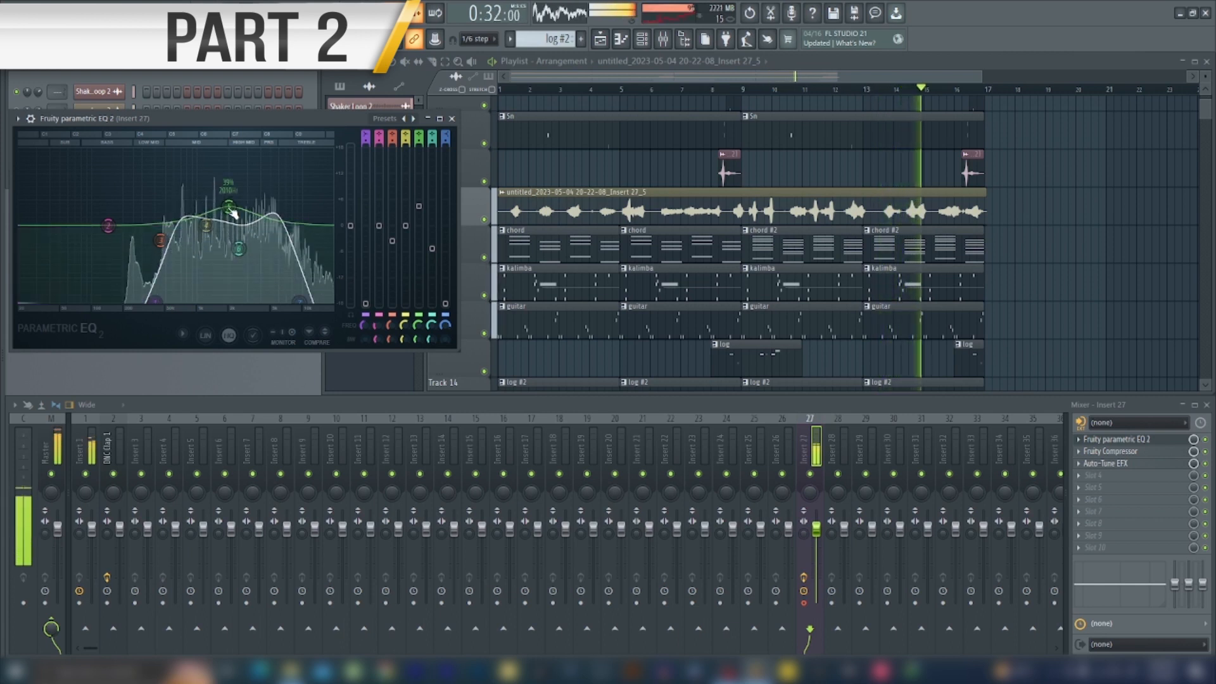
pyautogui.moveTo(206, 224); pyautogui.dragTo(249, 248)
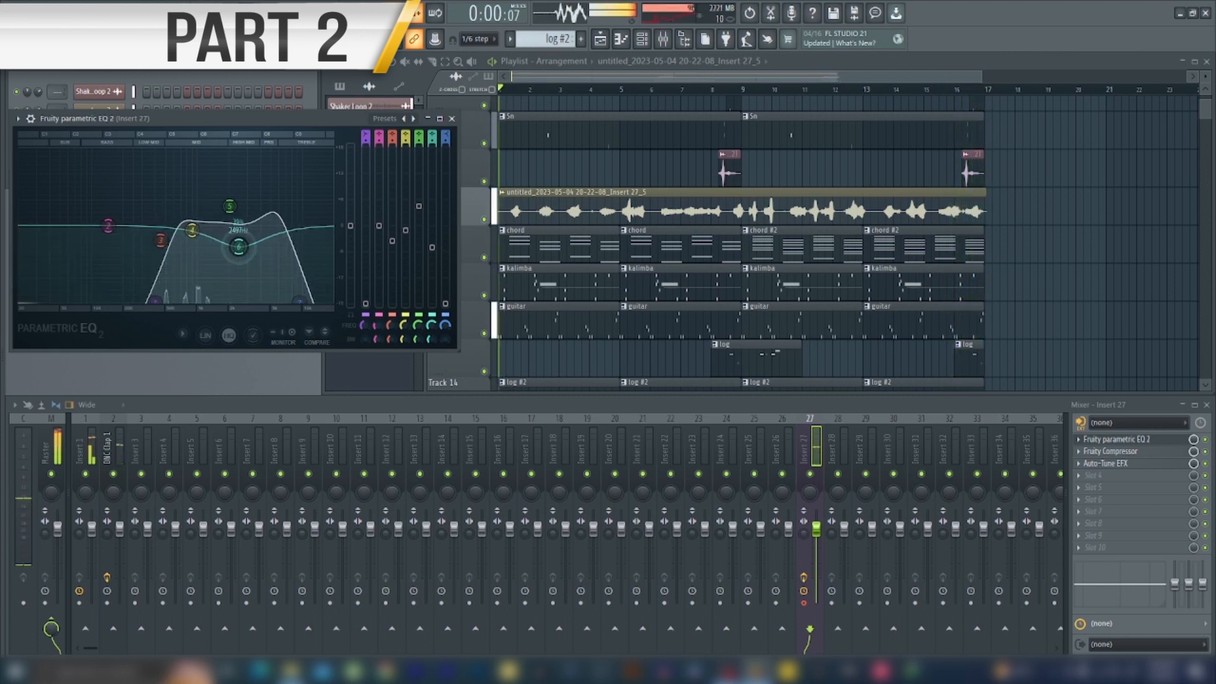
pyautogui.moveTo(300, 302)
pyautogui.mouseDown()
pyautogui.moveTo(315, 302)
pyautogui.moveTo(293, 301)
pyautogui.mouseUp()
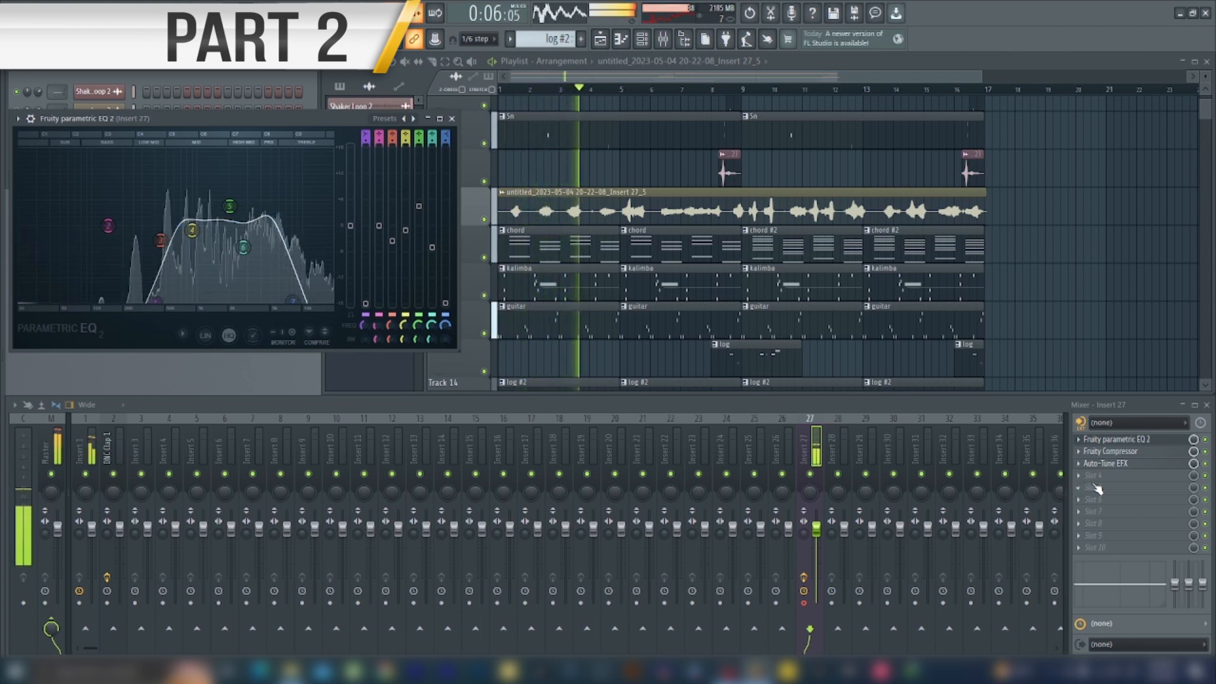
pyautogui.press('space')
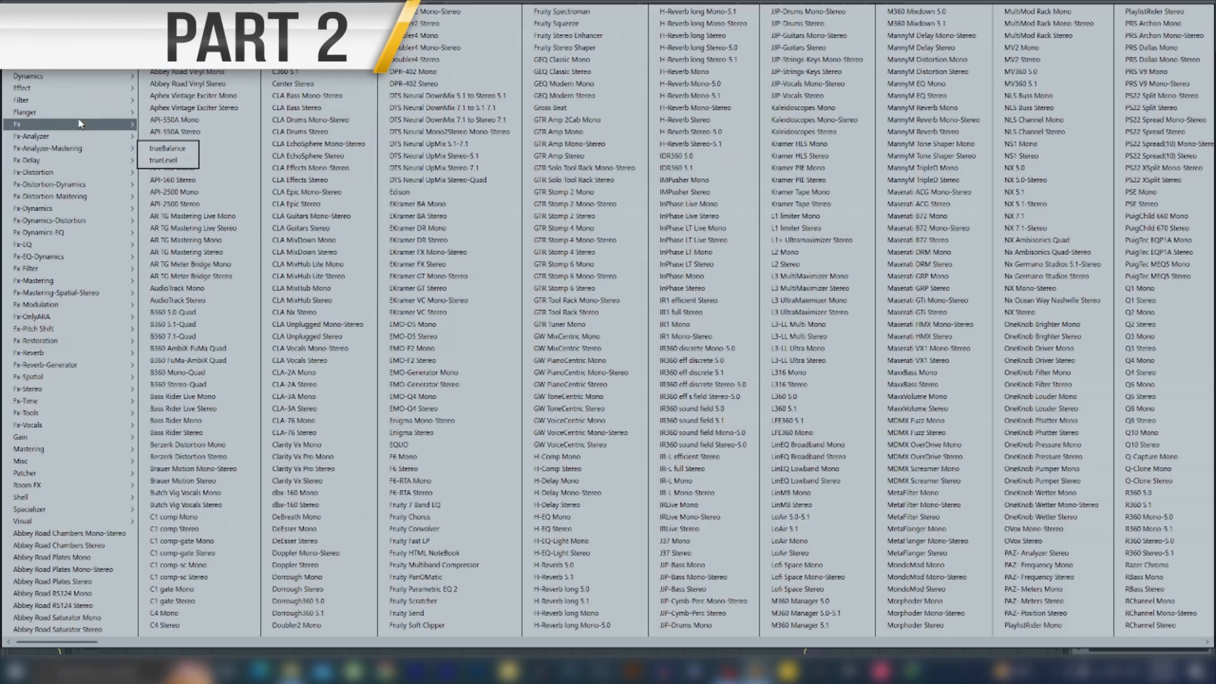
# Load Fruity Limiter in the fourth effect slot of Insert 27, enlarge its window, and start playback.
pyautogui.moveTo(72, 67)
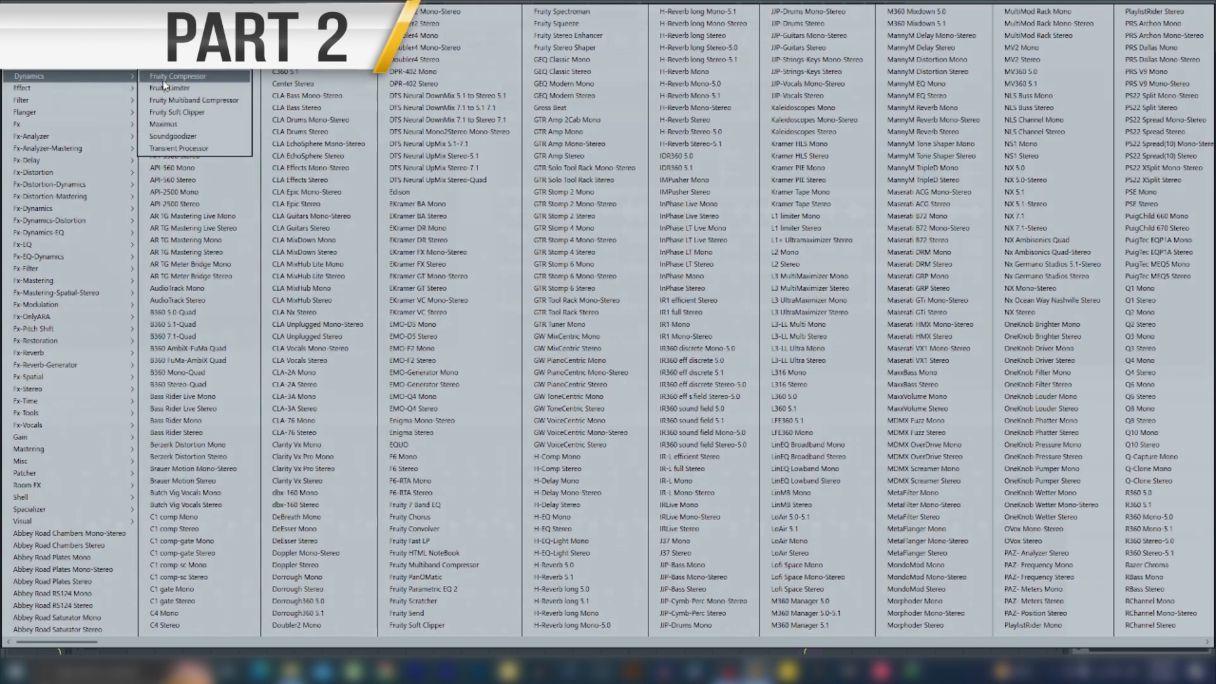
pyautogui.click(166, 88)
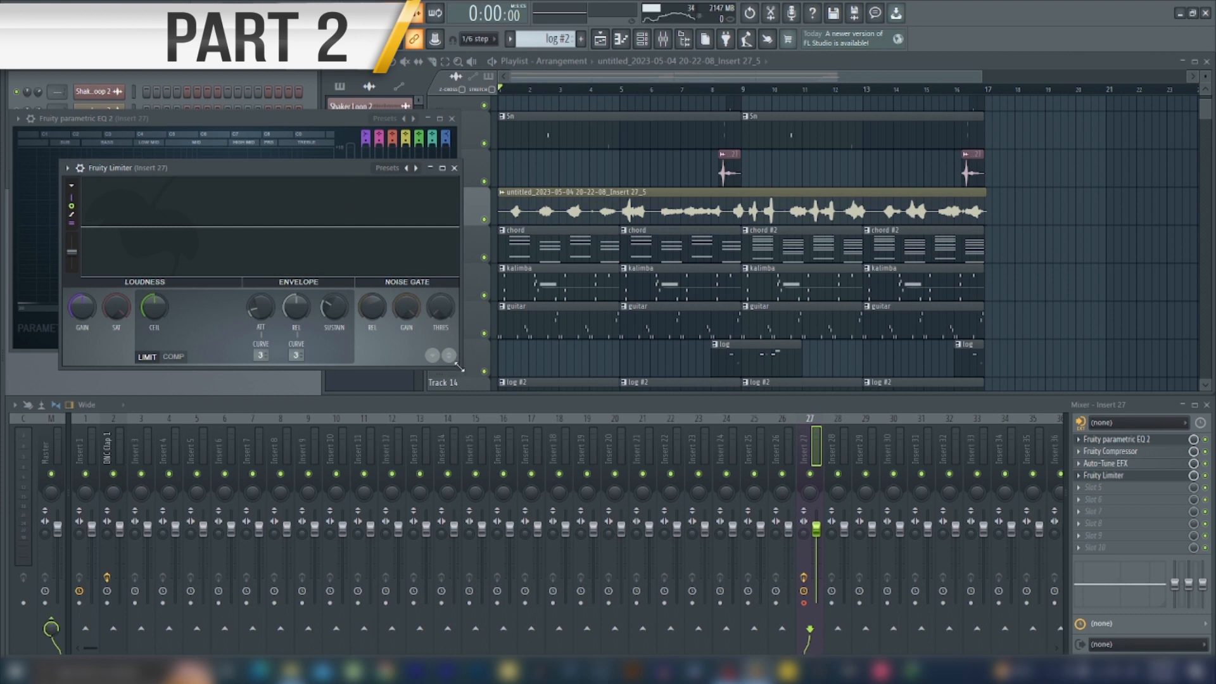
pyautogui.moveTo(460, 367); pyautogui.dragTo(811, 554)
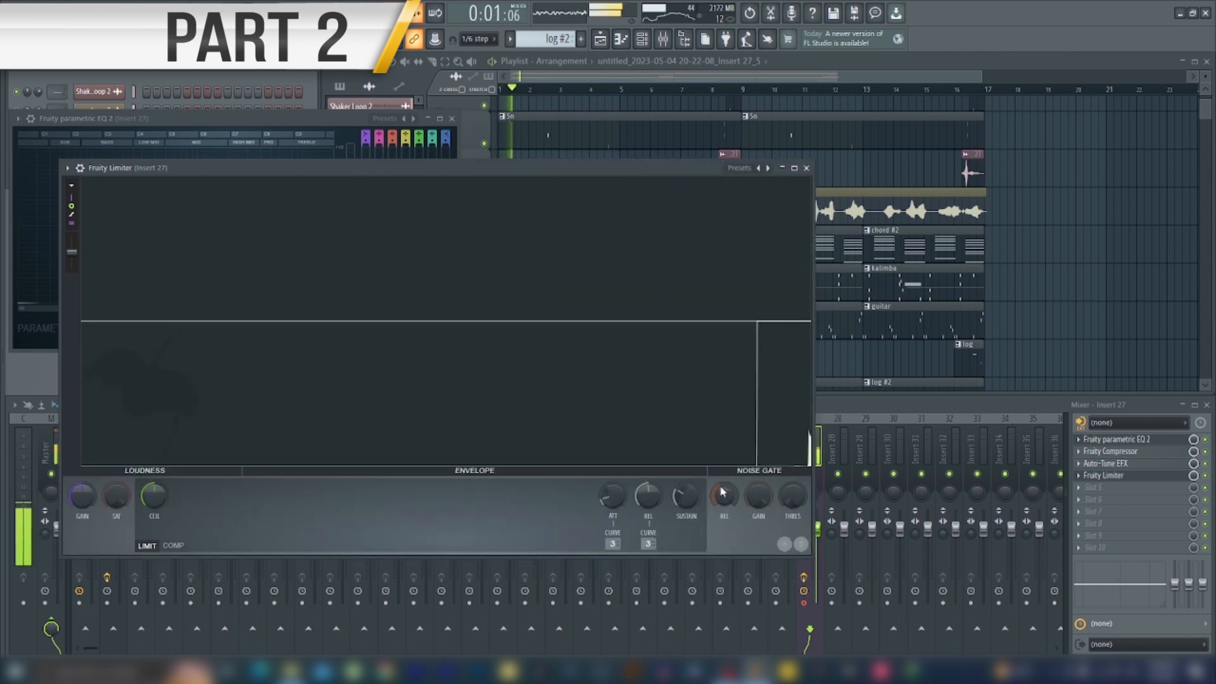
# Switch Fruity Limiter to COMP mode, lower the threshold to near the graph's base, and raise the knee and ratio.
pyautogui.click(173, 545)
pyautogui.moveTo(146, 494); pyautogui.dragTo(147, 526)
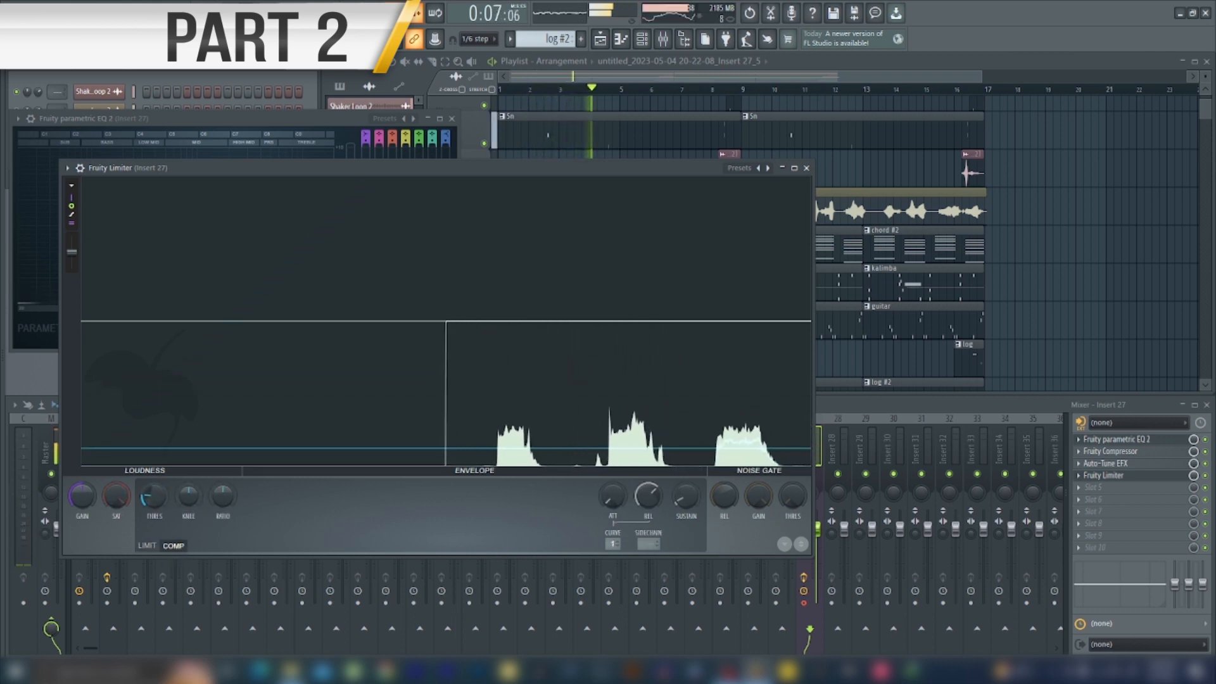
pyautogui.moveTo(218, 507); pyautogui.dragTo(219, 487)
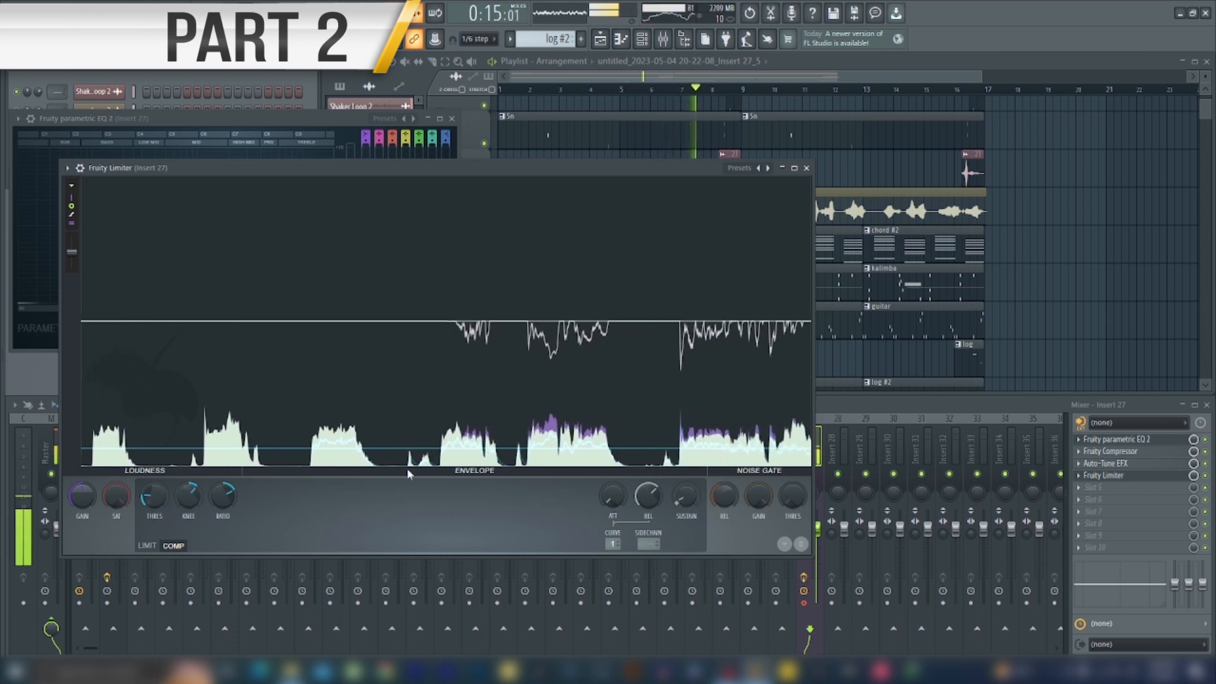
# Raise Fruity Limiter's gain, adjust its saturation threshold, and close the limiter and the parametric EQ.
pyautogui.moveTo(91, 495); pyautogui.dragTo(118, 520)
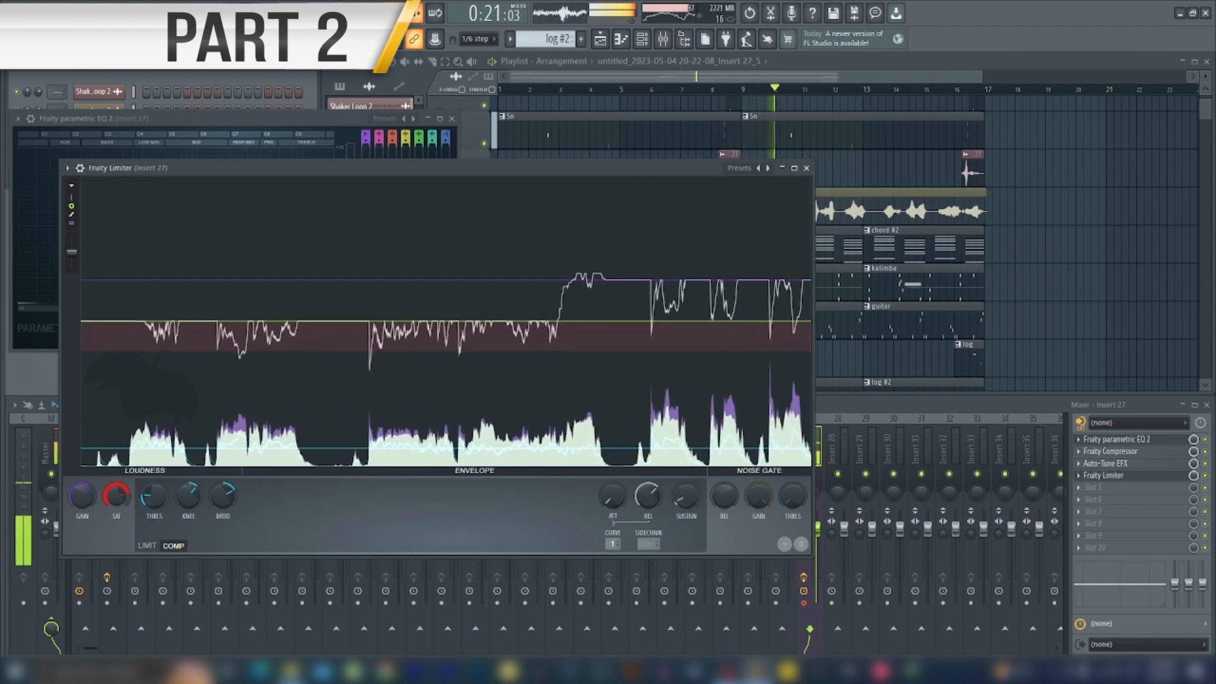
pyautogui.moveTo(115, 495)
pyautogui.mouseDown()
pyautogui.moveTo(115, 507)
pyautogui.moveTo(83, 506)
pyautogui.moveTo(120, 489)
pyautogui.mouseUp()
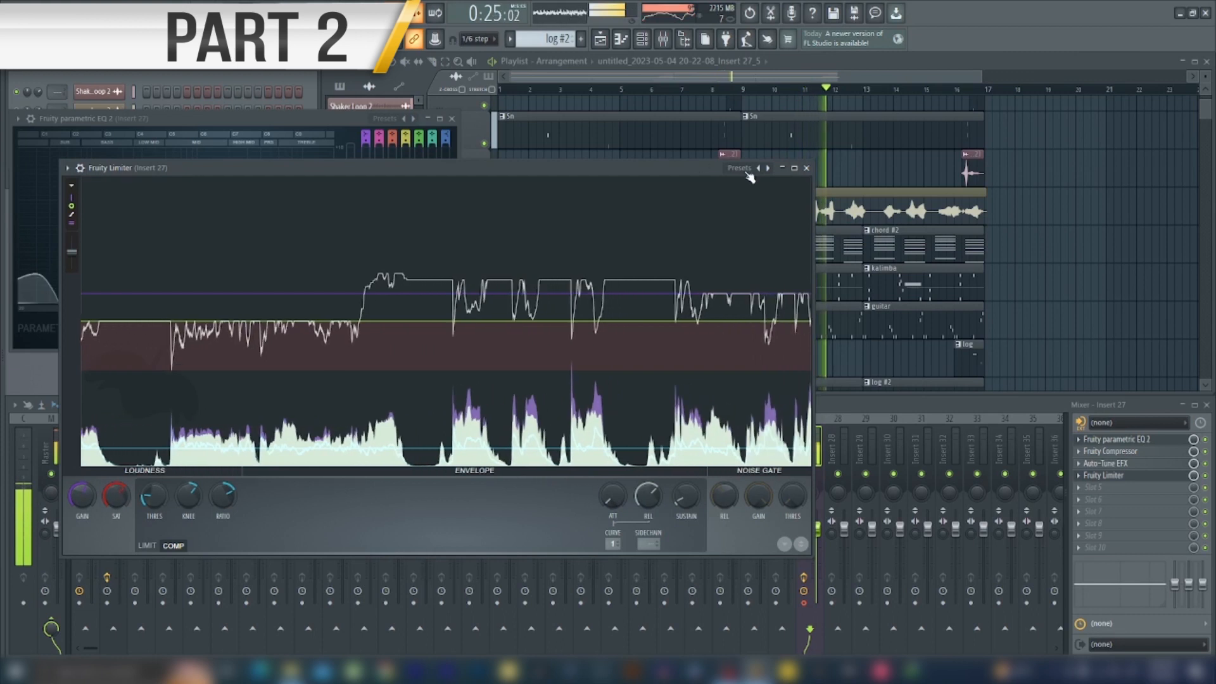
pyautogui.click(806, 168)
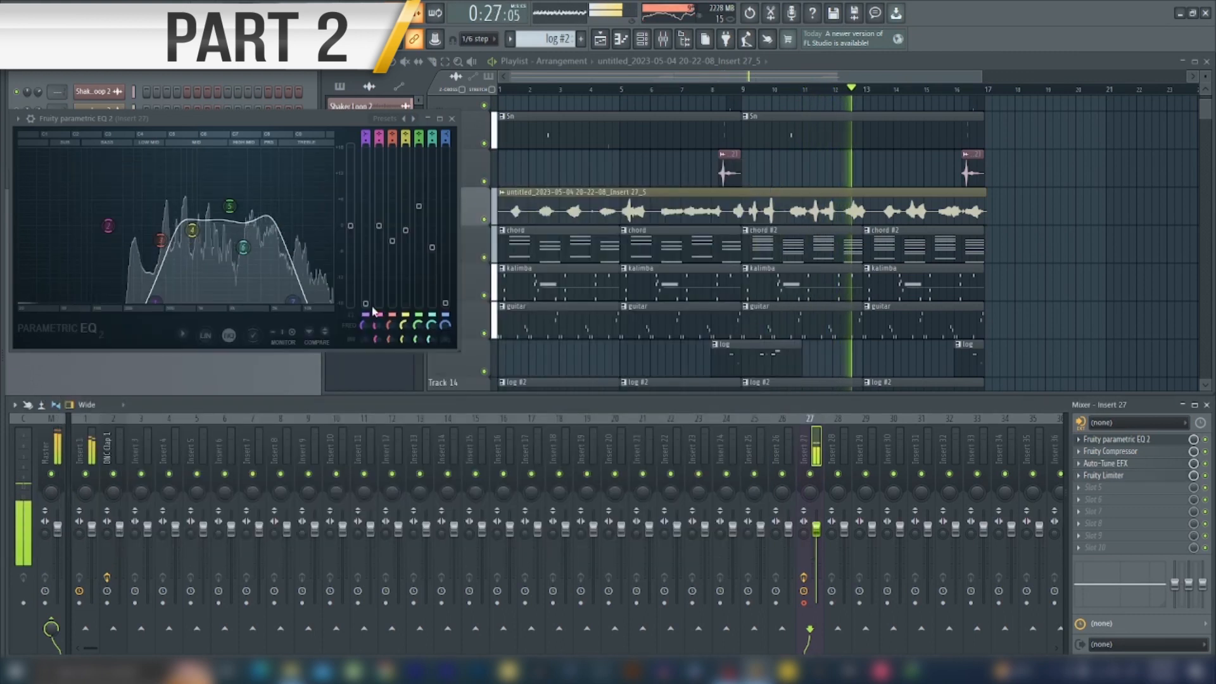
pyautogui.click(451, 118)
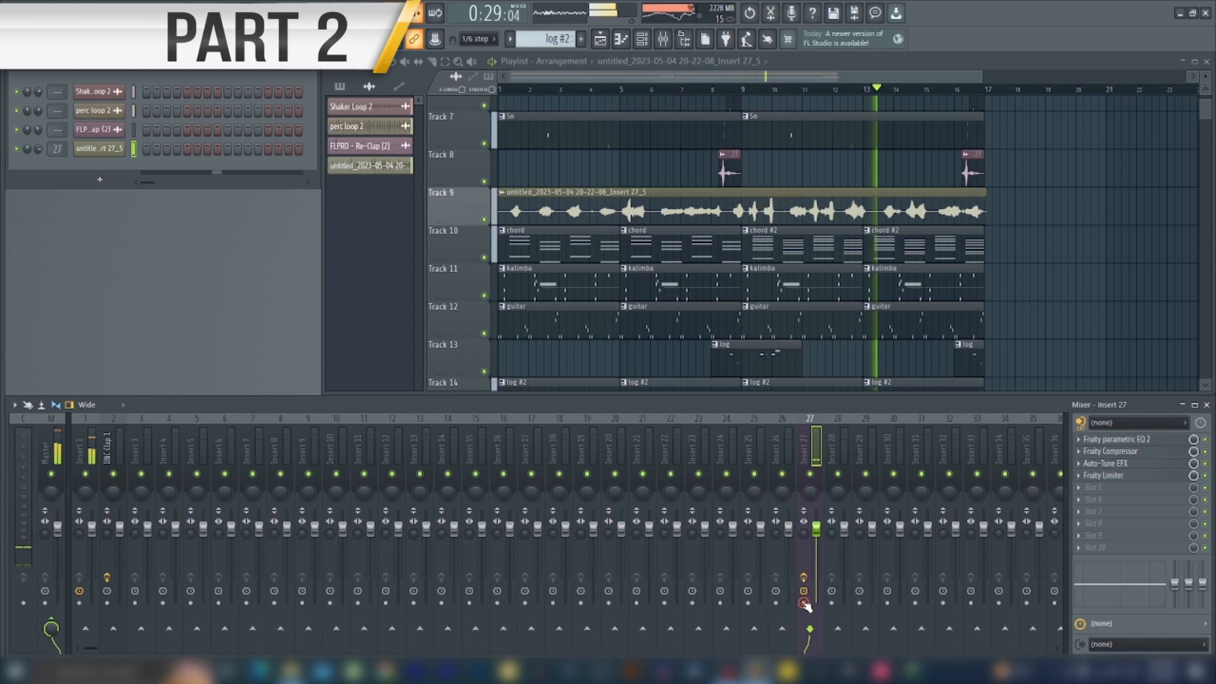
# Lower the Insert 27 fader slightly, stop playback, and load Fruity Reeverb 2 in the ninth effect slot, placing its window over the playlist.
pyautogui.moveTo(817, 530); pyautogui.dragTo(817, 541)
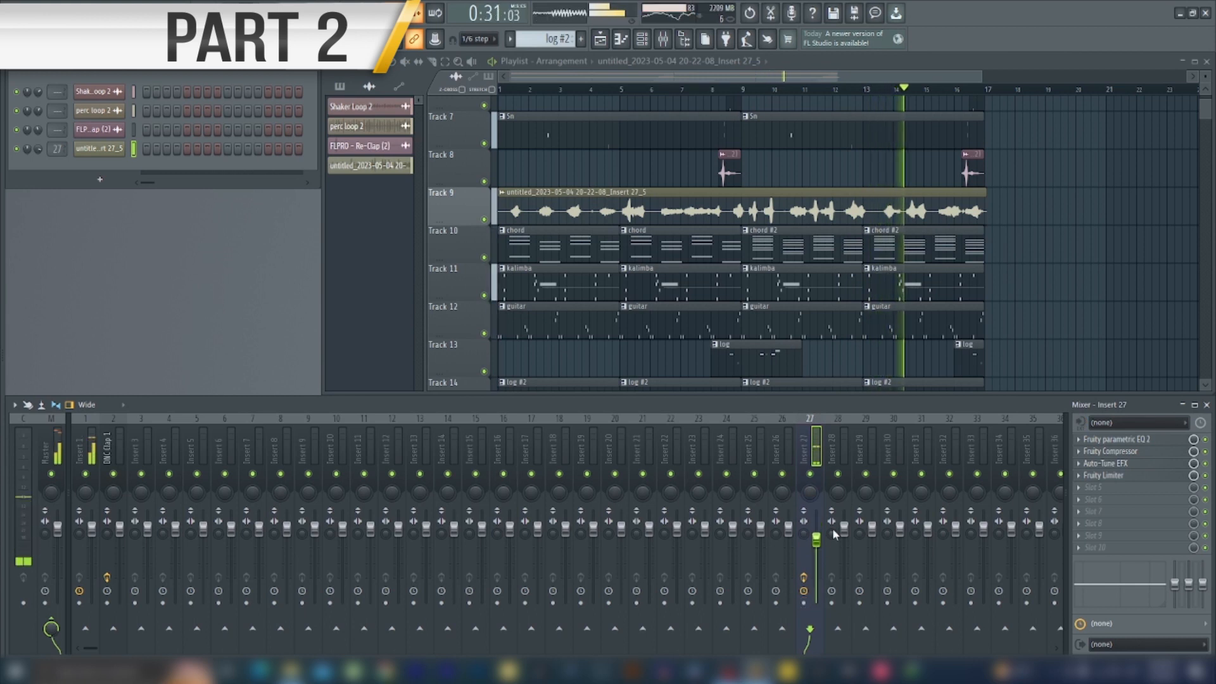
pyautogui.press('space')
pyautogui.click(1122, 474)
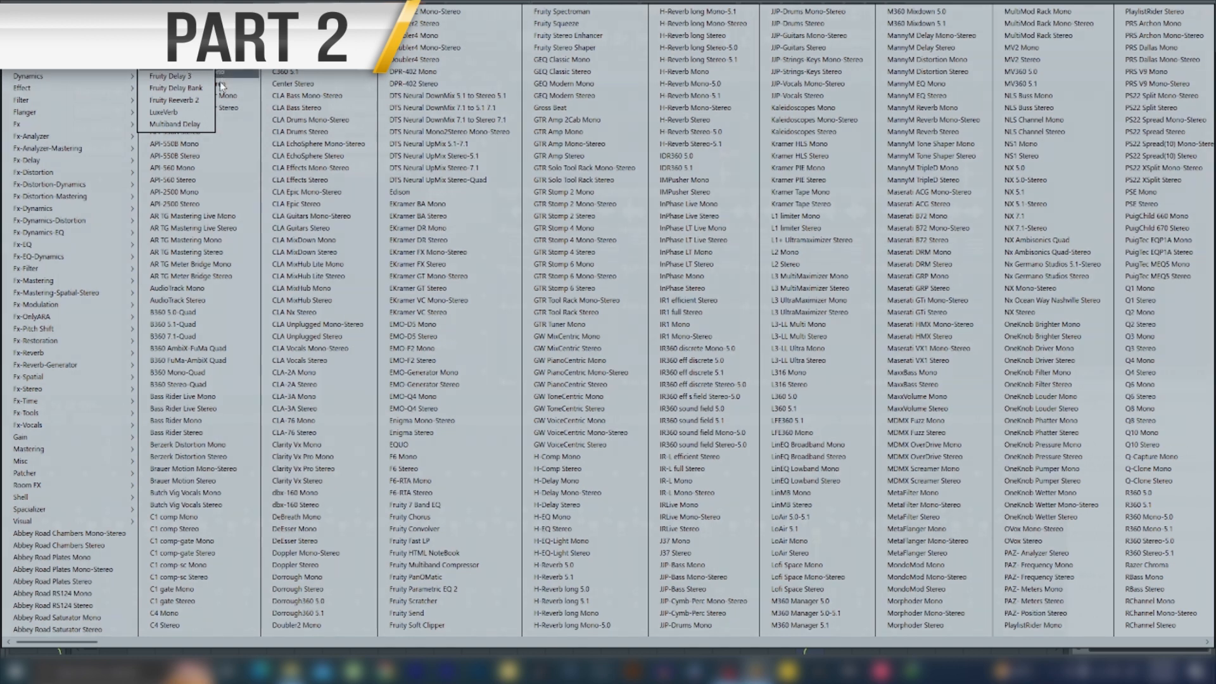
pyautogui.click(183, 100)
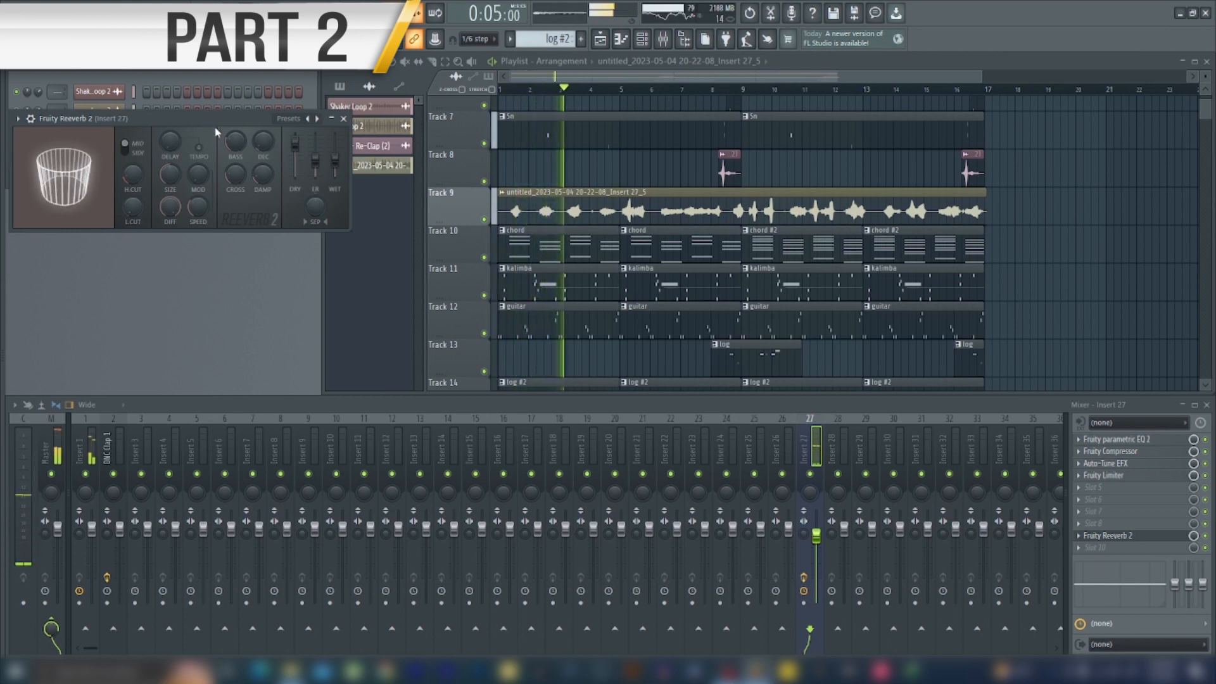
pyautogui.moveTo(209, 117); pyautogui.dragTo(600, 152)
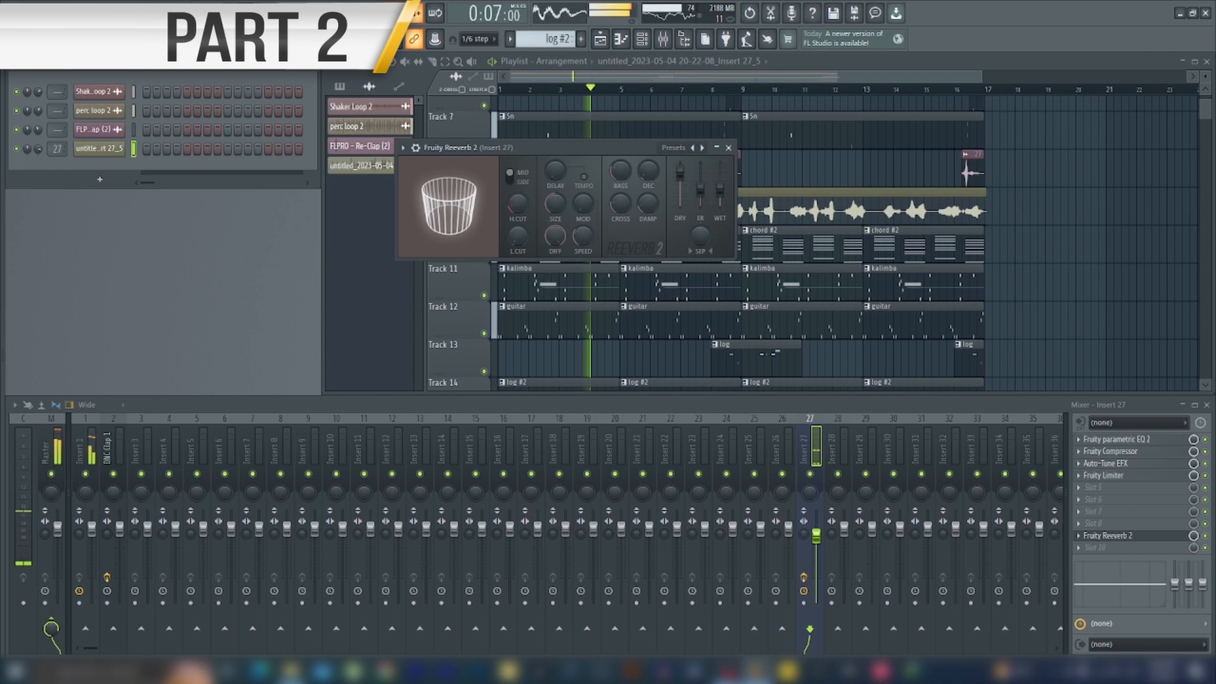
# Stop playback, load Fruity delay 2 in the tenth effect slot of Insert 27, and place its window below the reverb.
pyautogui.press('space')
pyautogui.click(1080, 522)
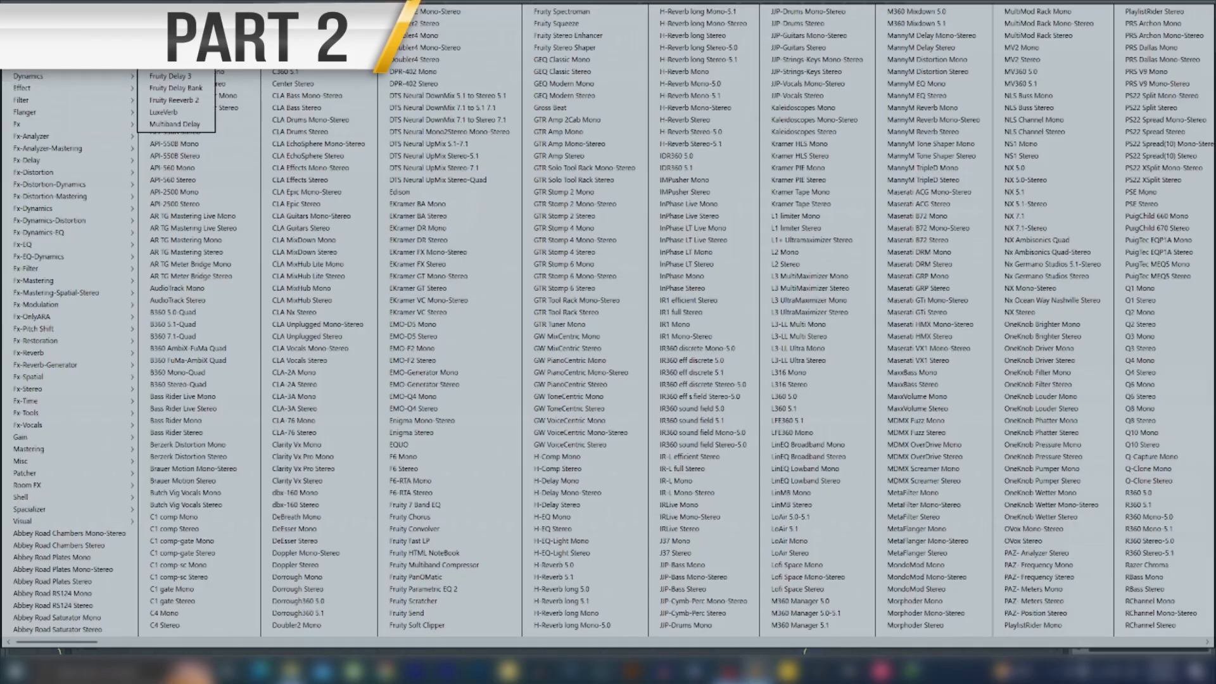
pyautogui.press('Escape')
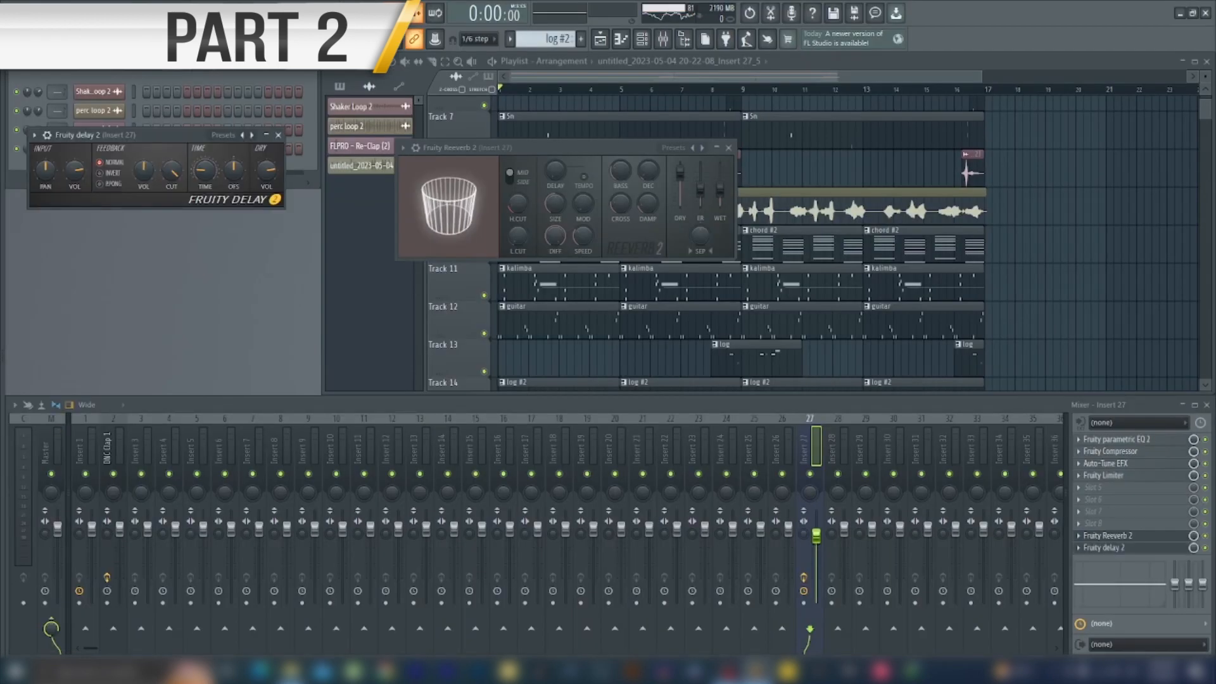
pyautogui.moveTo(159, 135); pyautogui.dragTo(715, 294)
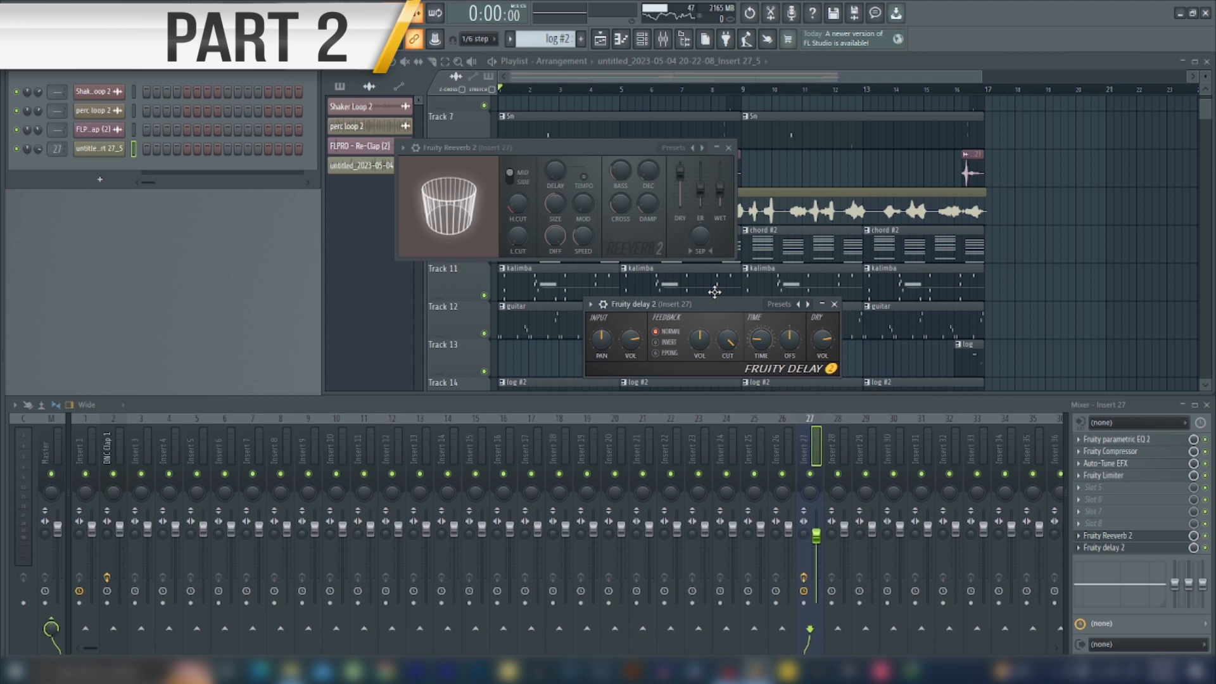
# Set Fruity delay 2's feedback mode to ping pong and its delay time to 4 steps, and start playback.
pyautogui.click(677, 354)
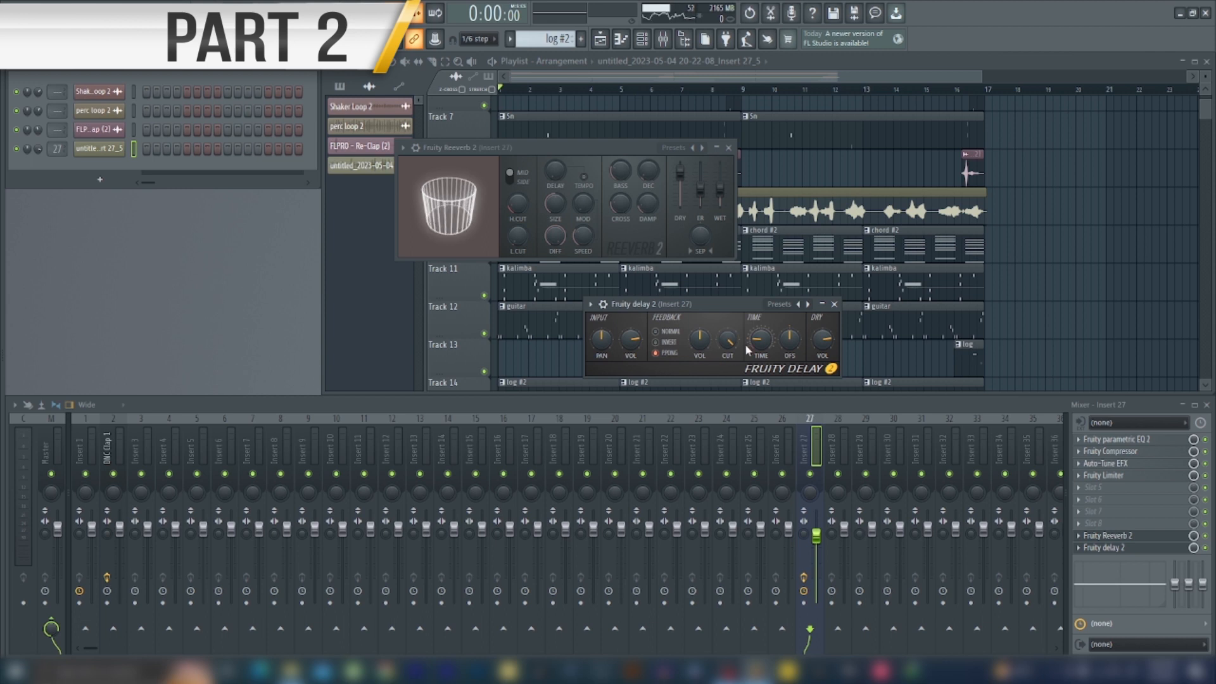
pyautogui.rightClick(789, 343)
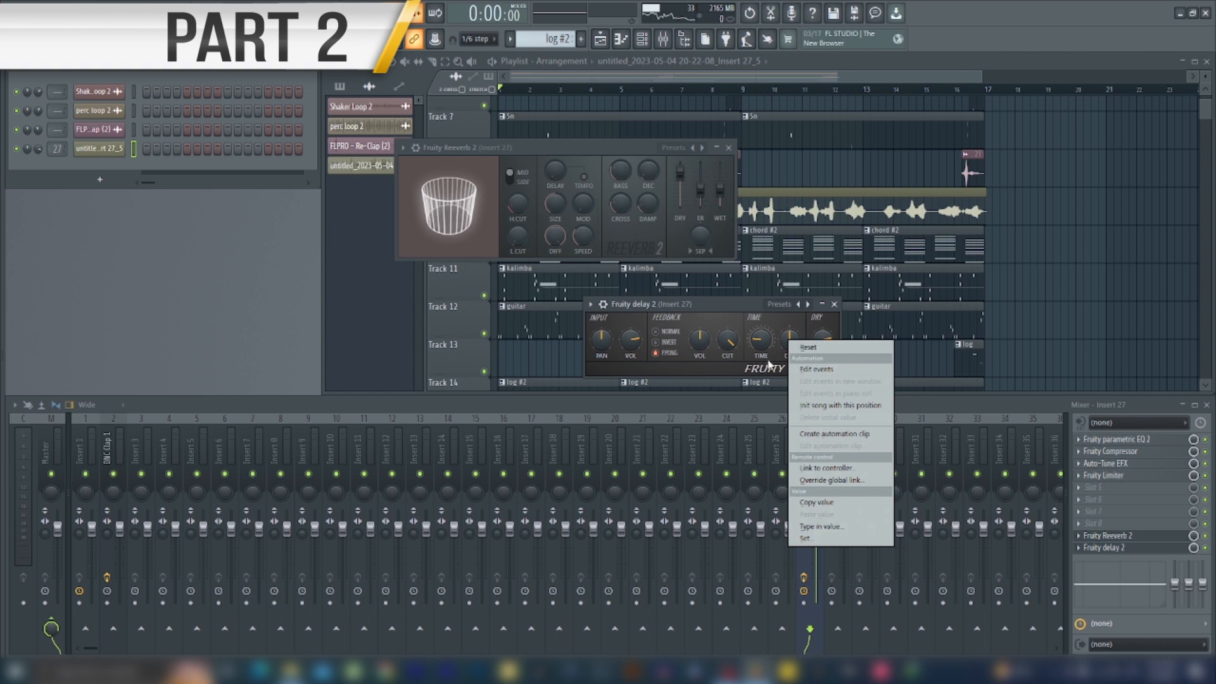
pyautogui.rightClick(761, 343)
pyautogui.rightClick(762, 342)
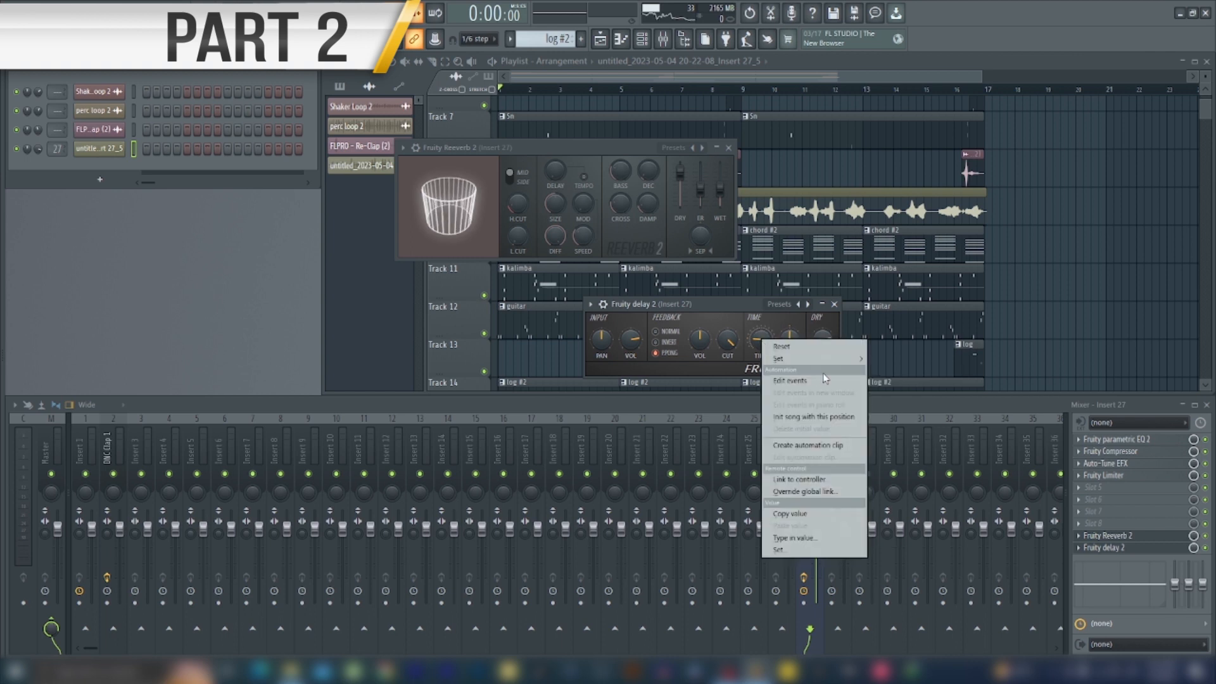
pyautogui.moveTo(831, 358)
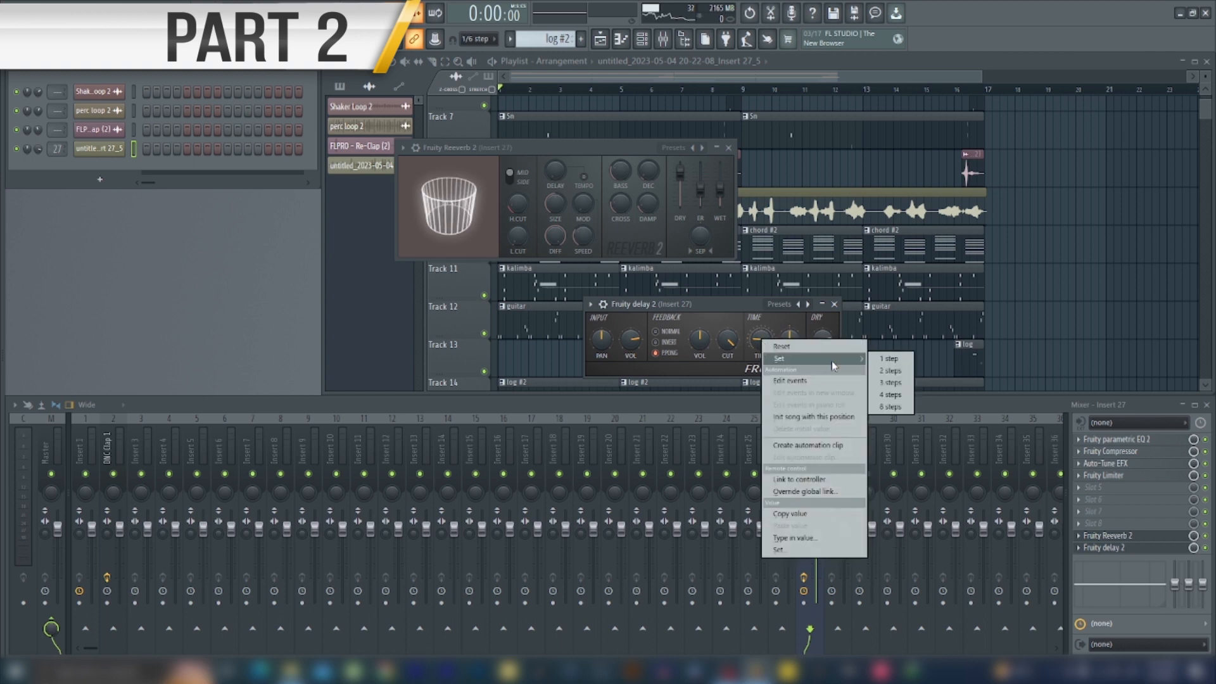
pyautogui.click(899, 395)
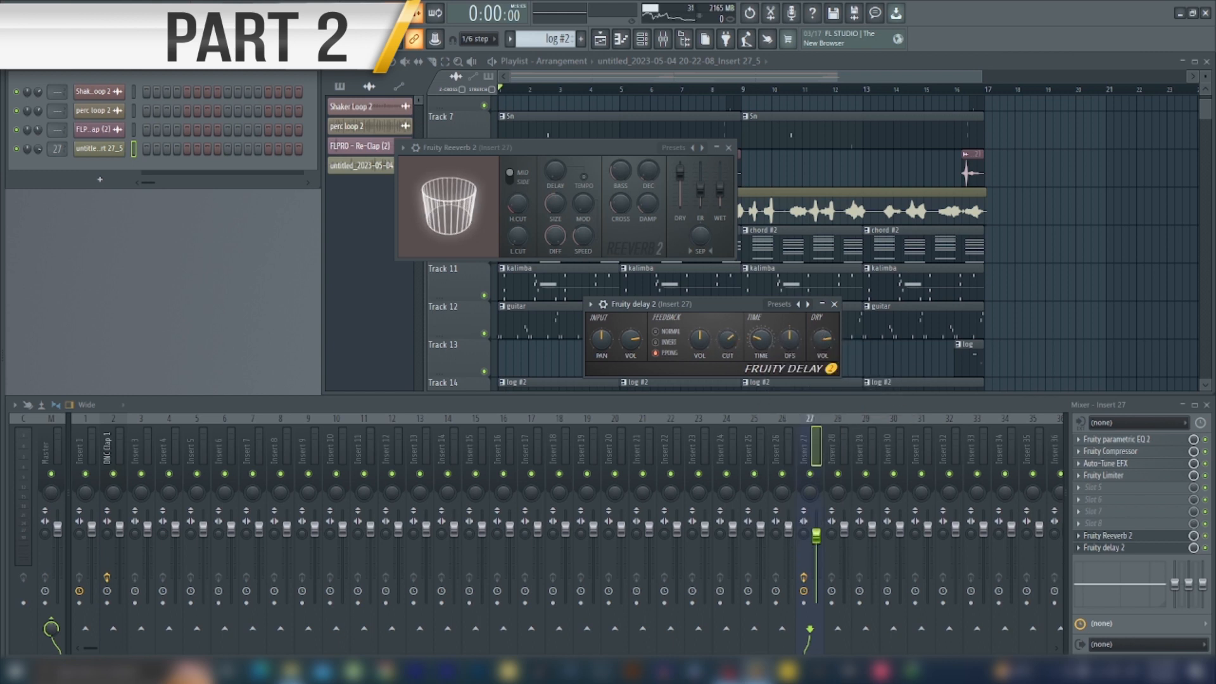
pyautogui.press('space')
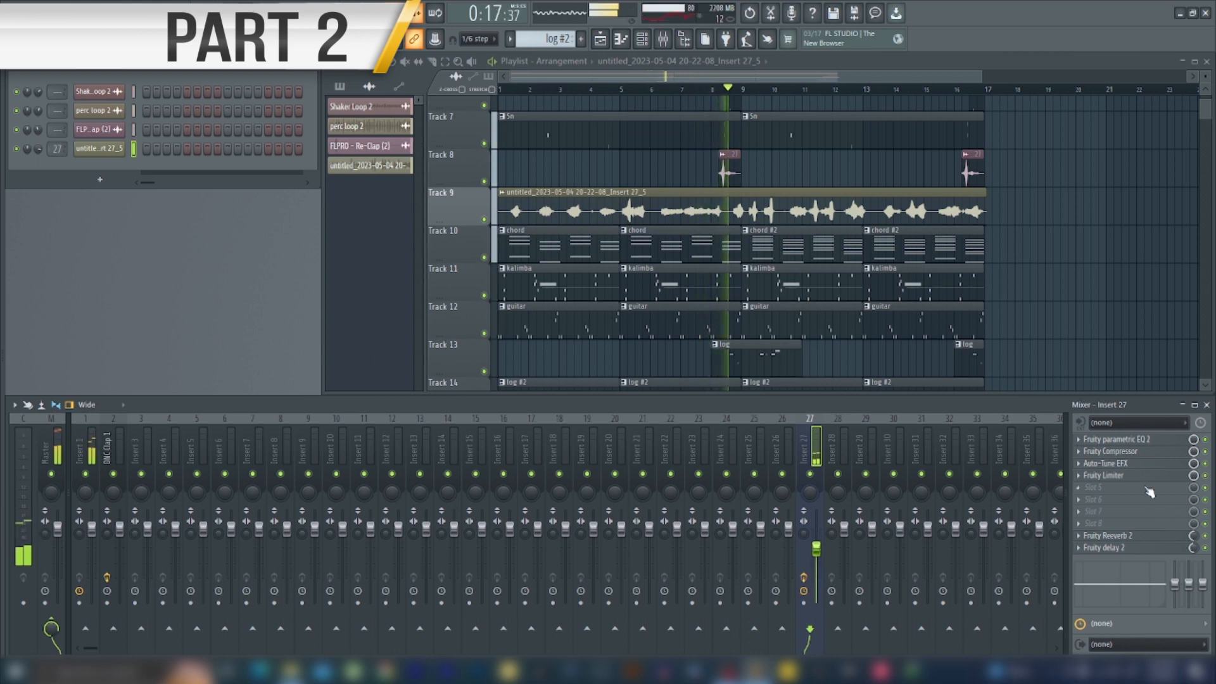
# Raise the low-cut frequency in Insert 27's Fruity parametric EQ 2 slightly, listen to the result, and close the EQ.
pyautogui.click(1143, 439)
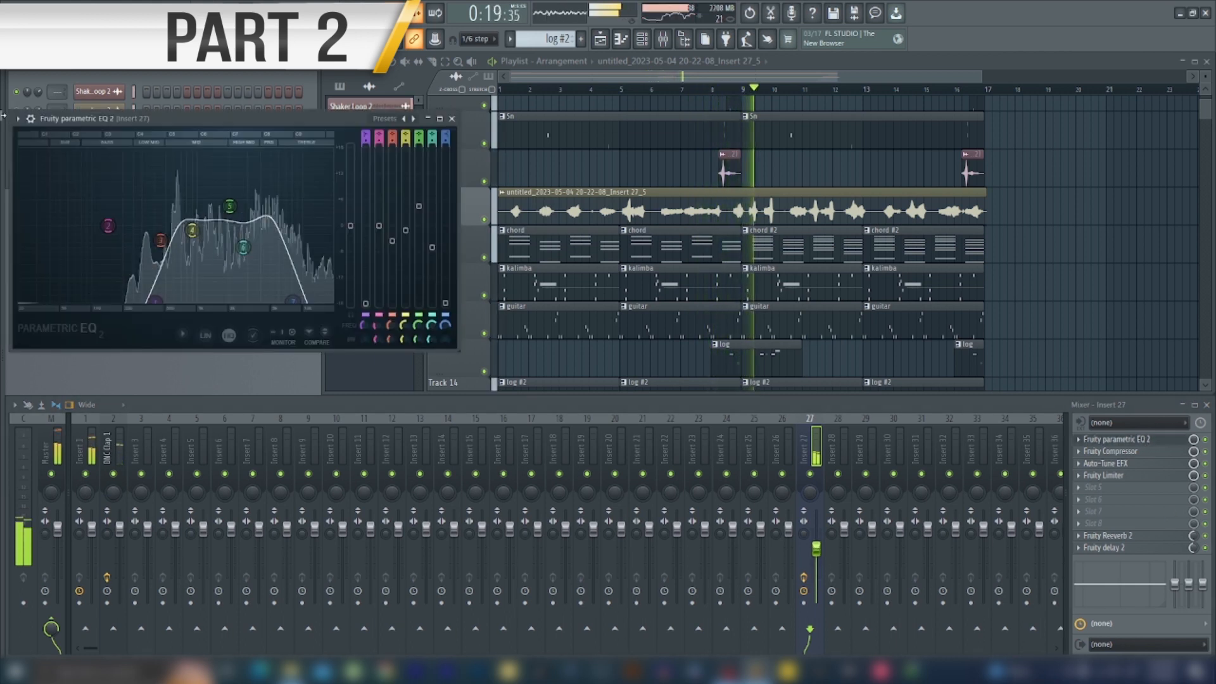
pyautogui.press('space')
pyautogui.moveTo(159, 300); pyautogui.dragTo(178, 307)
pyautogui.press('space')
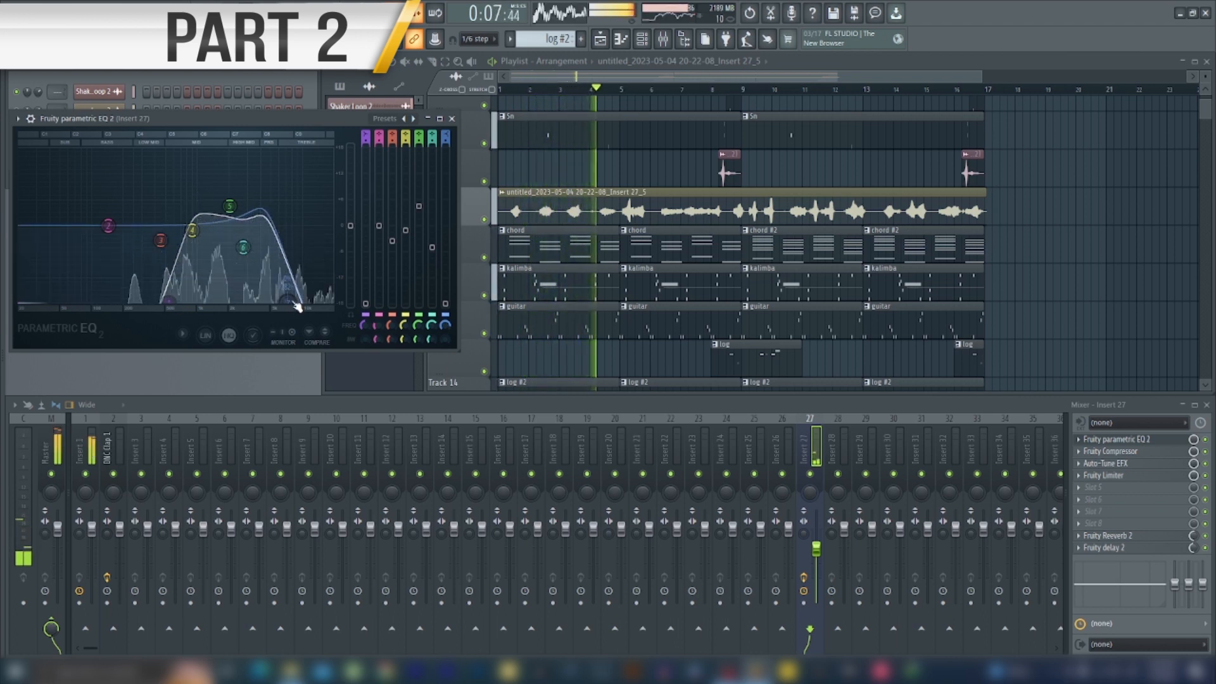
pyautogui.click(451, 119)
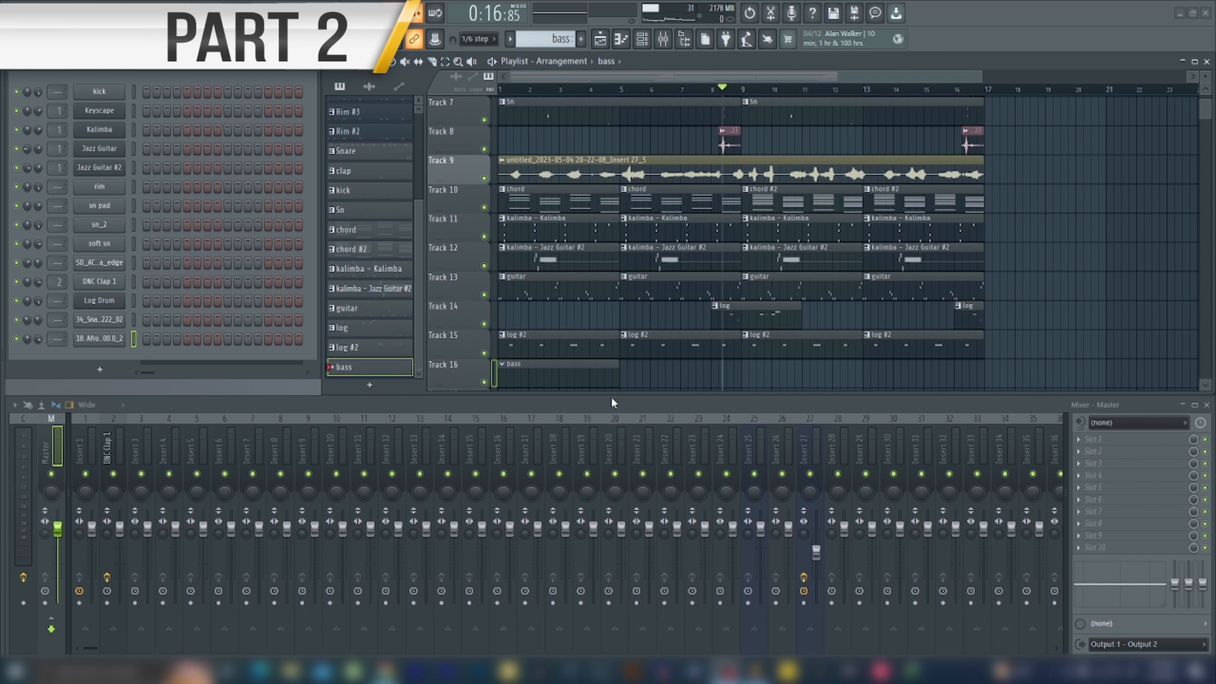
# Open the channel settings of the Afrobeats Melody Kit sample, audition its waveform, and close the settings.
pyautogui.click(92, 342)
pyautogui.click(188, 425)
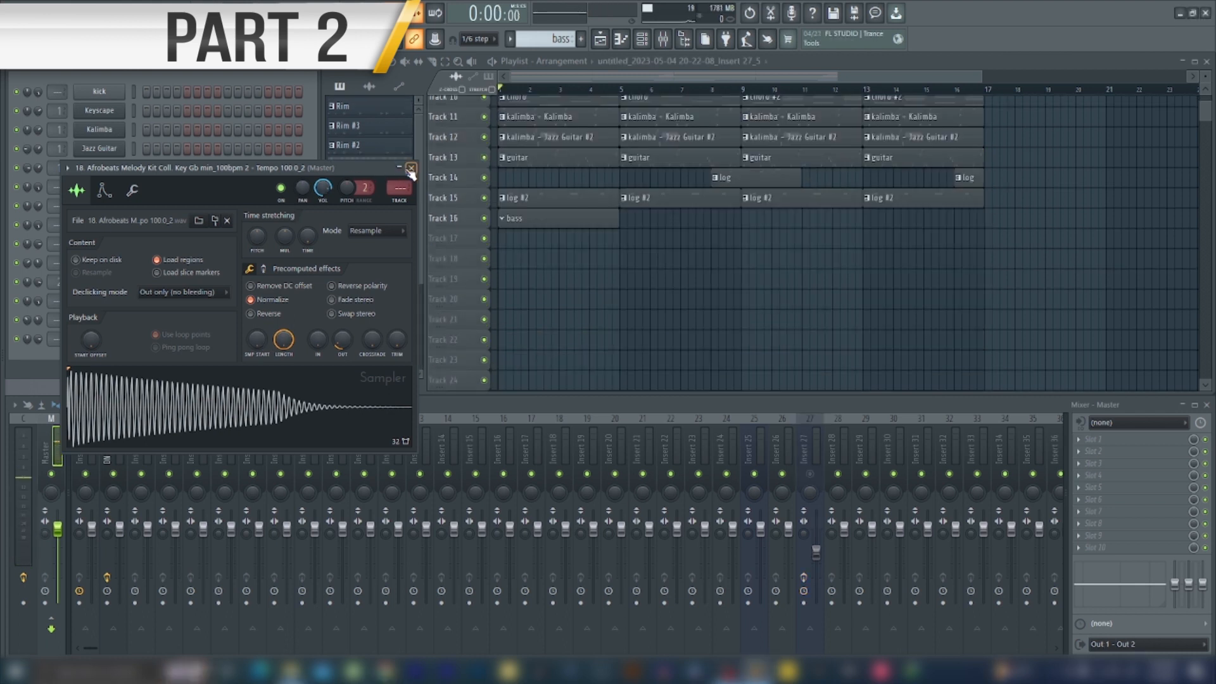
pyautogui.click(411, 168)
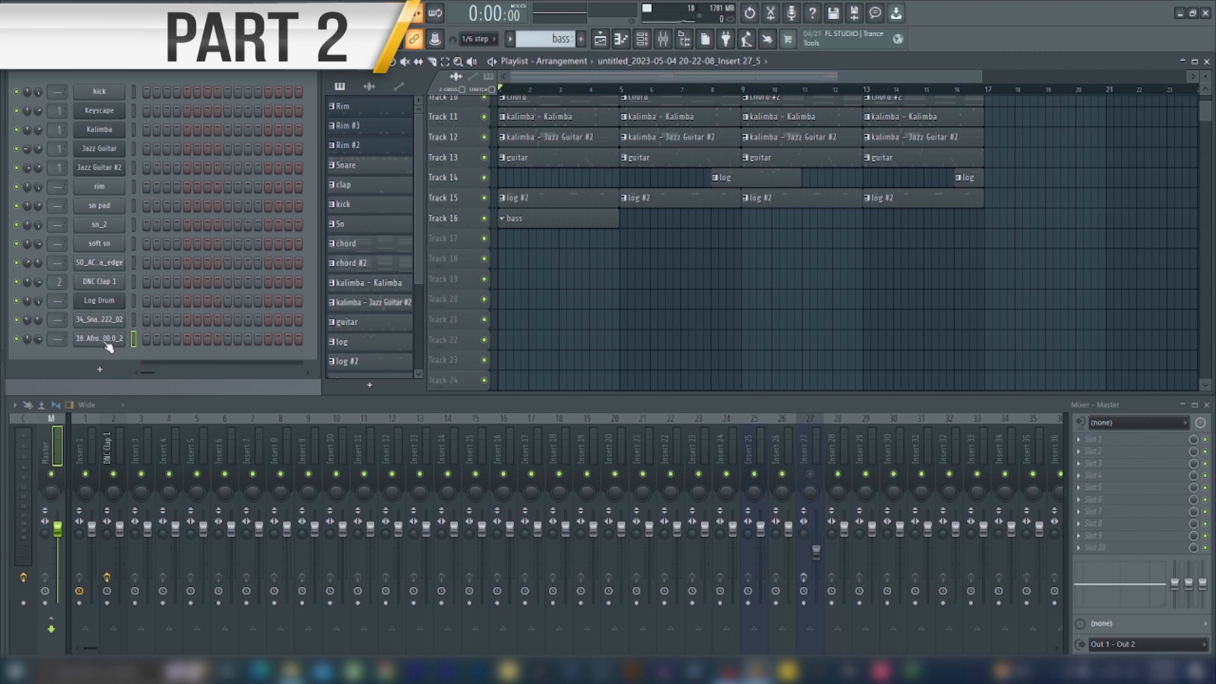
# Select the bass pattern, open the Afrobeats sample channel's piano roll, and audition keys just below C5.
pyautogui.click(531, 220)
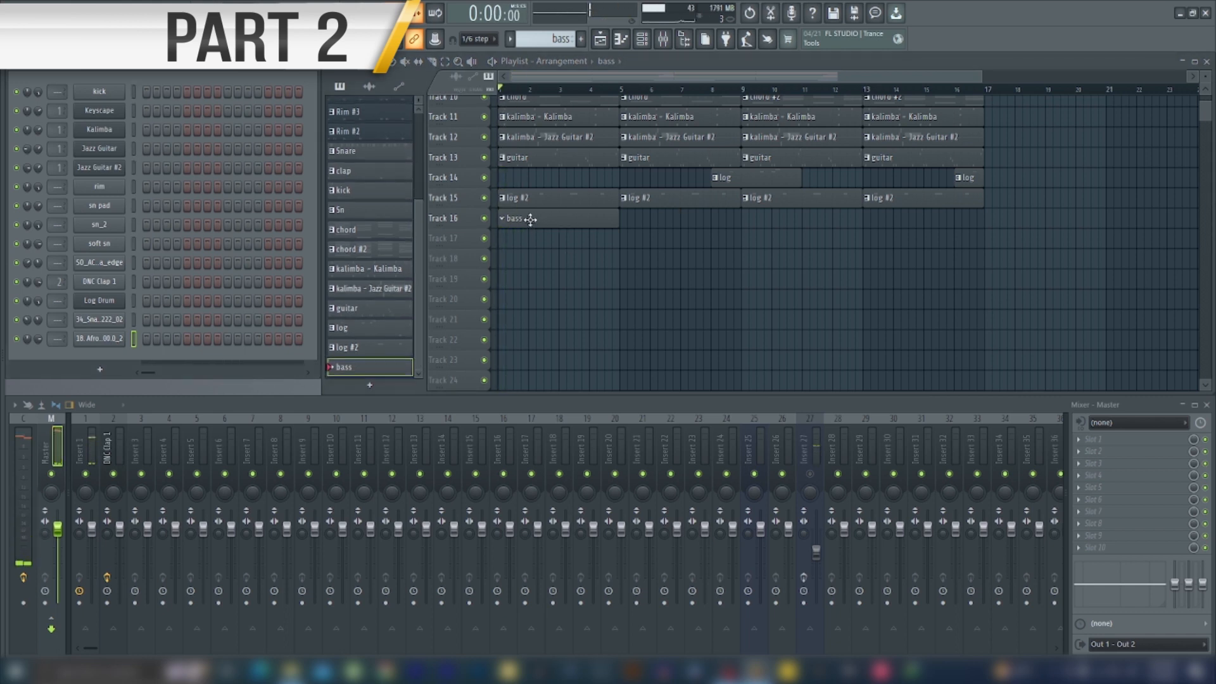
pyautogui.rightClick(80, 342)
pyautogui.click(155, 341)
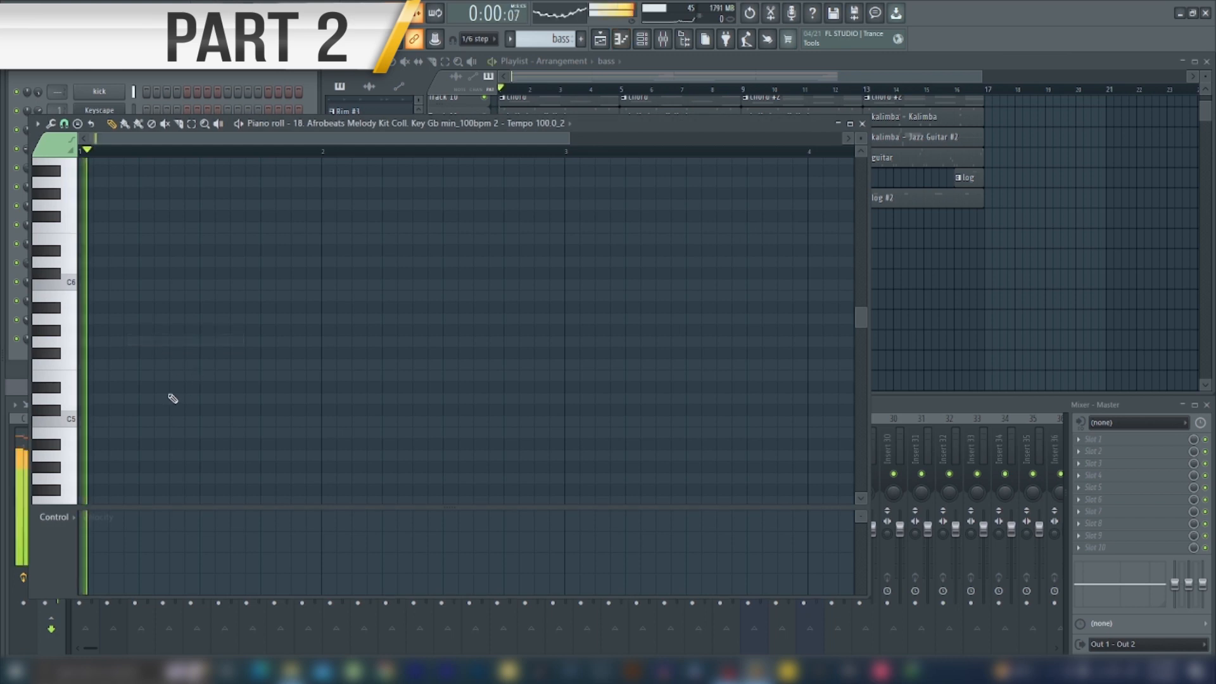
pyautogui.click(72, 423)
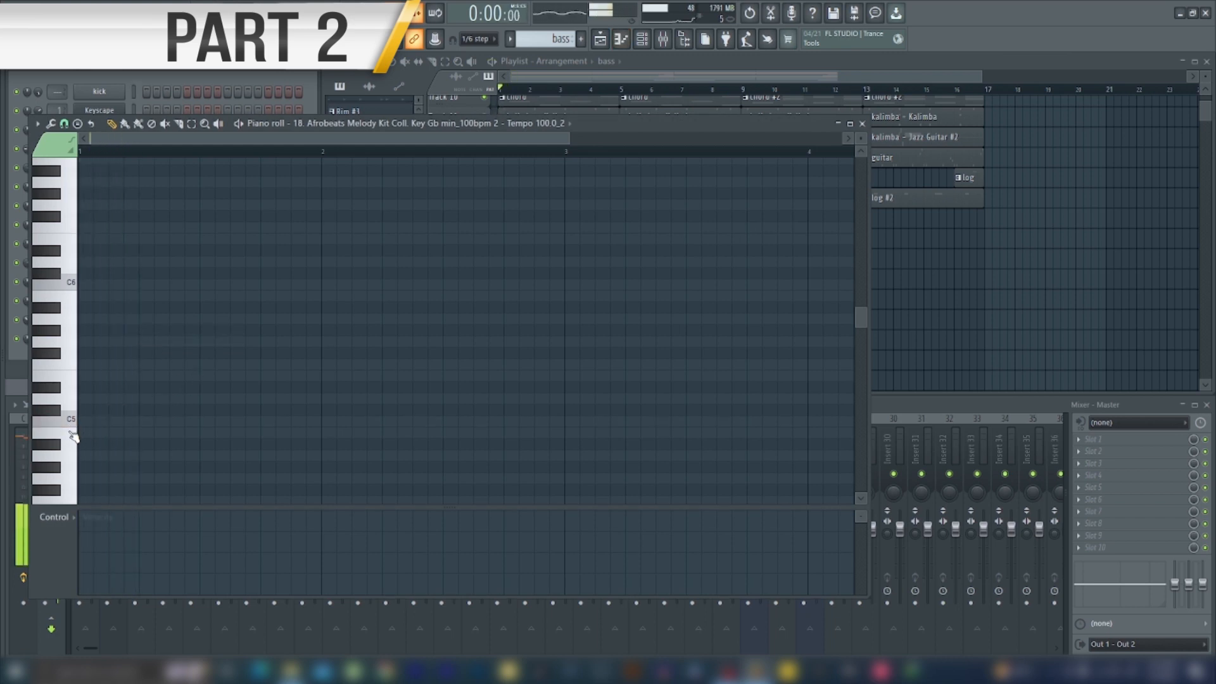
pyautogui.click(51, 448)
pyautogui.click(53, 456)
# Place bass notes A4, E4 and A4 at the starts of bars 1, 2 and 3, and play them back.
pyautogui.press('space')
pyautogui.click(97, 462)
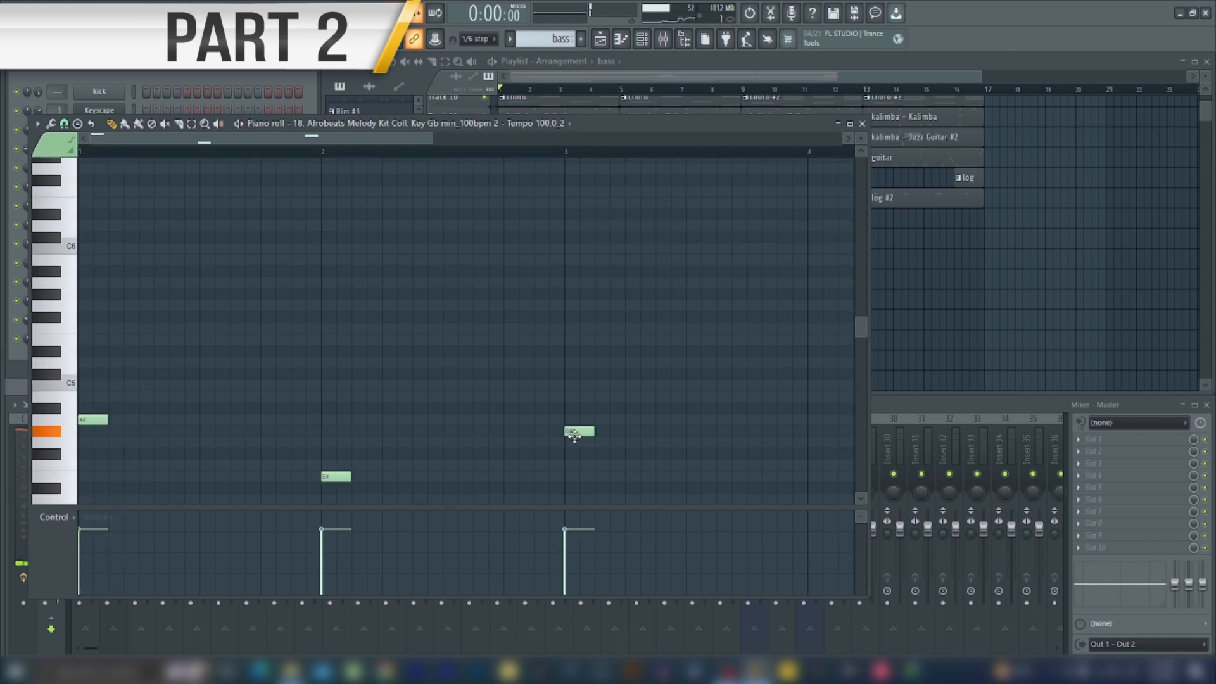
pyautogui.moveTo(574, 435); pyautogui.dragTo(574, 423)
pyautogui.press('space')
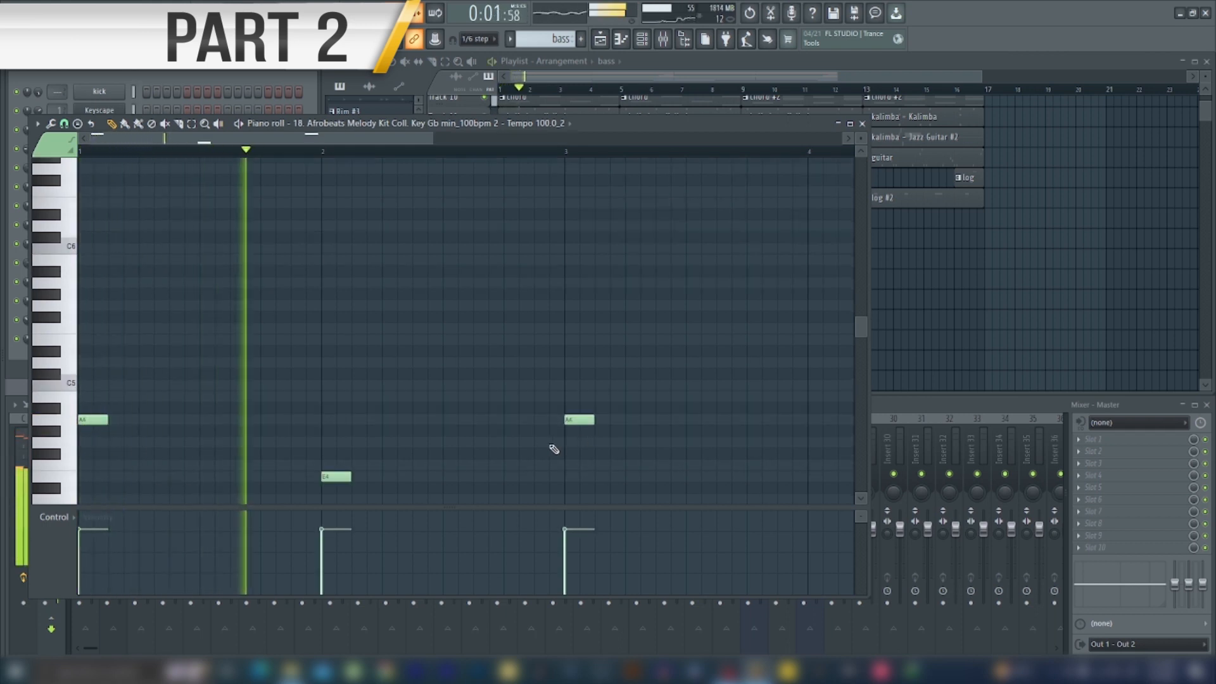
pyautogui.moveTo(434, 136); pyautogui.dragTo(719, 136)
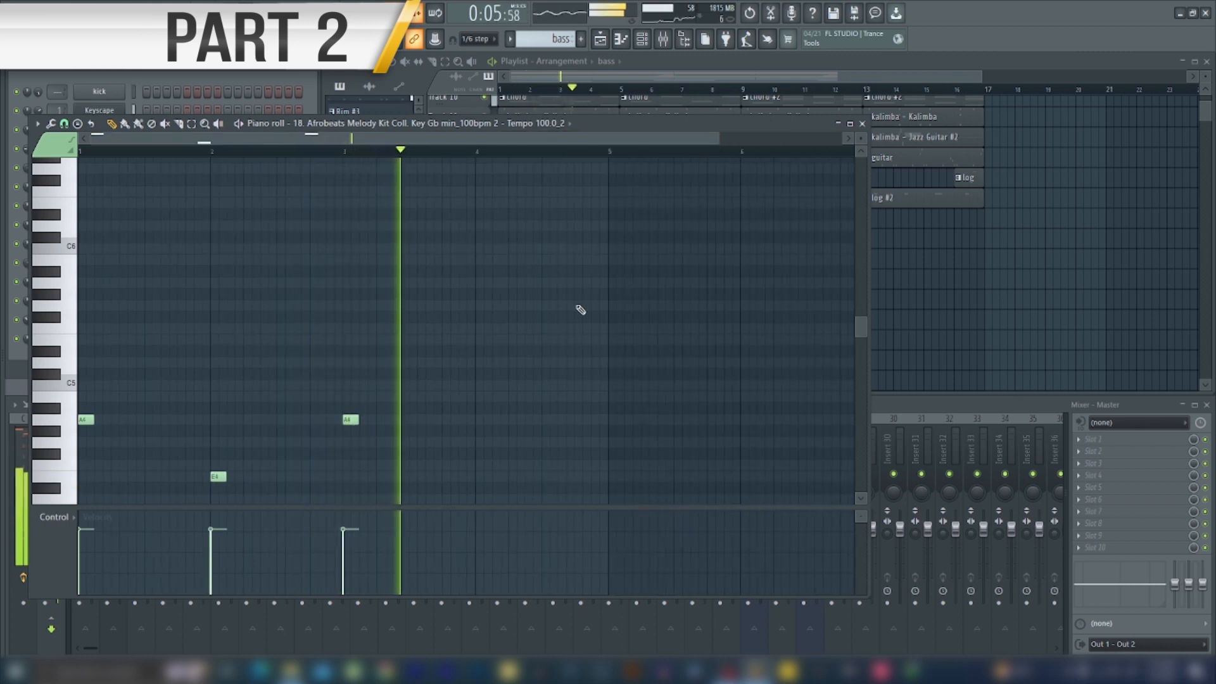
# Stop playback, add a fourth bass note at the start of bar 4, and play the pattern again.
pyautogui.press('space')
pyautogui.click(478, 477)
pyautogui.click(478, 478)
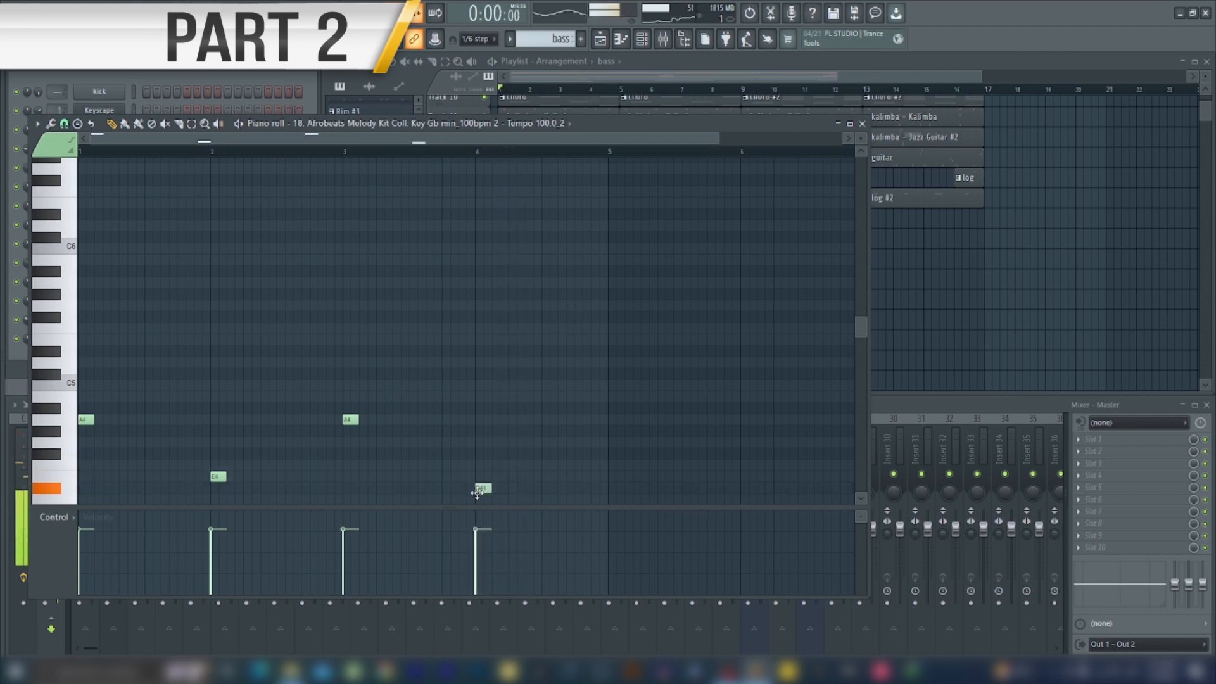
pyautogui.scroll(-1, 217, 457)
pyautogui.press('space')
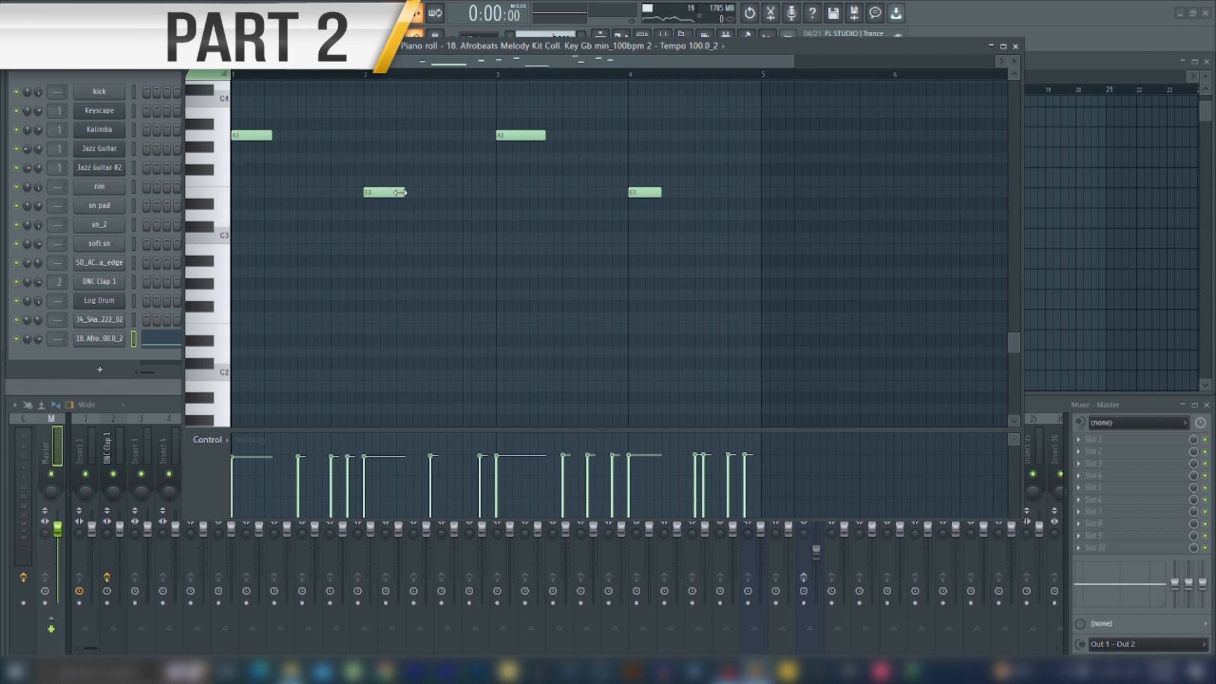
# Shorten the bar 2 bass note, try the four long notes an octave lower, restore their octave, and listen to them.
pyautogui.moveTo(806, 123); pyautogui.dragTo(59, 230)
pyautogui.hotkey('ctrl', 'Down')
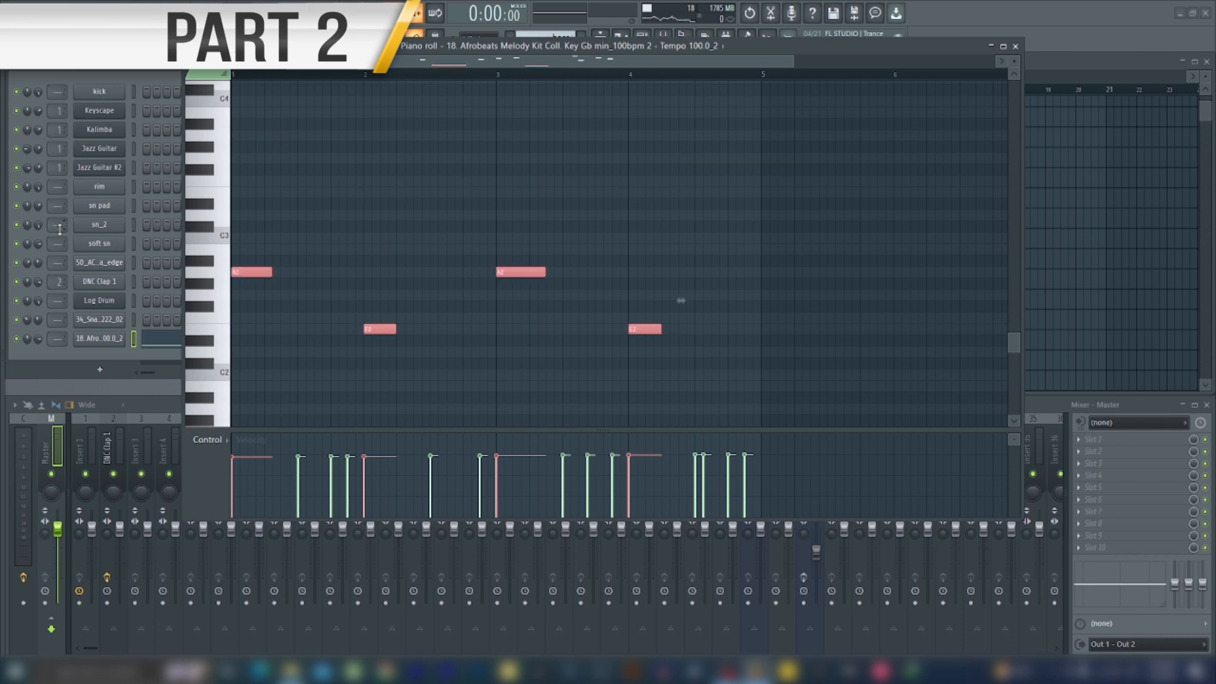
pyautogui.hotkey('ctrl', 'Up')
pyautogui.press('space')
pyautogui.press('space')
pyautogui.press('space')
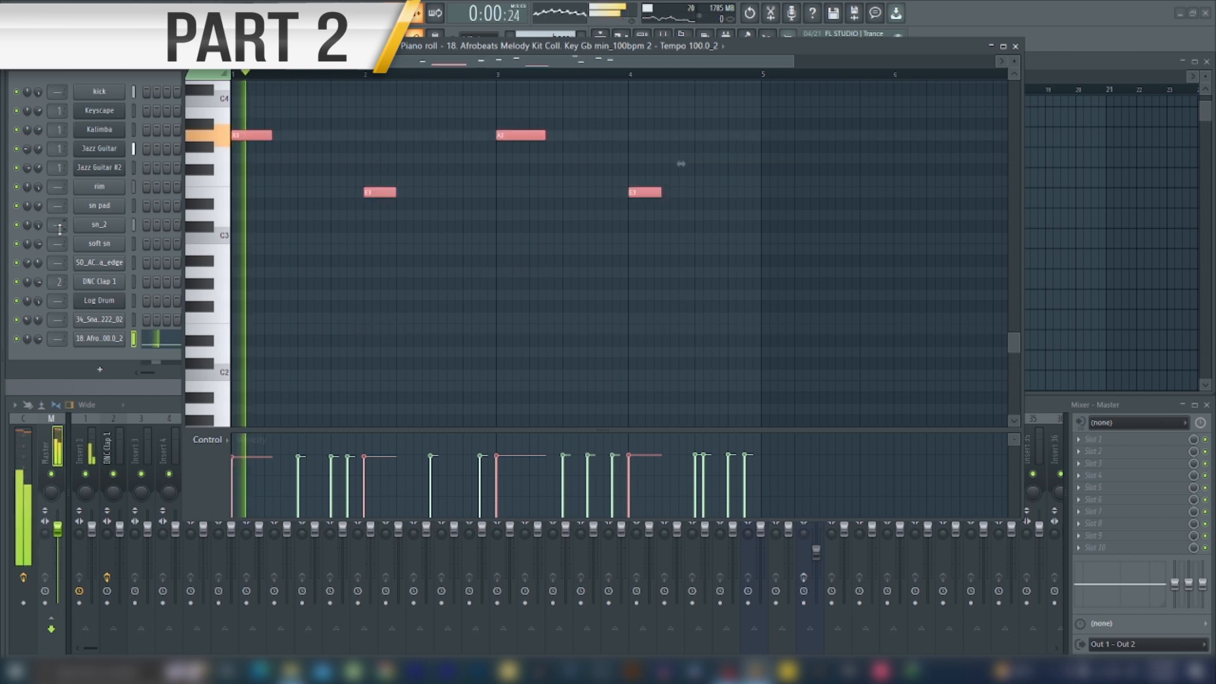
pyautogui.press('space')
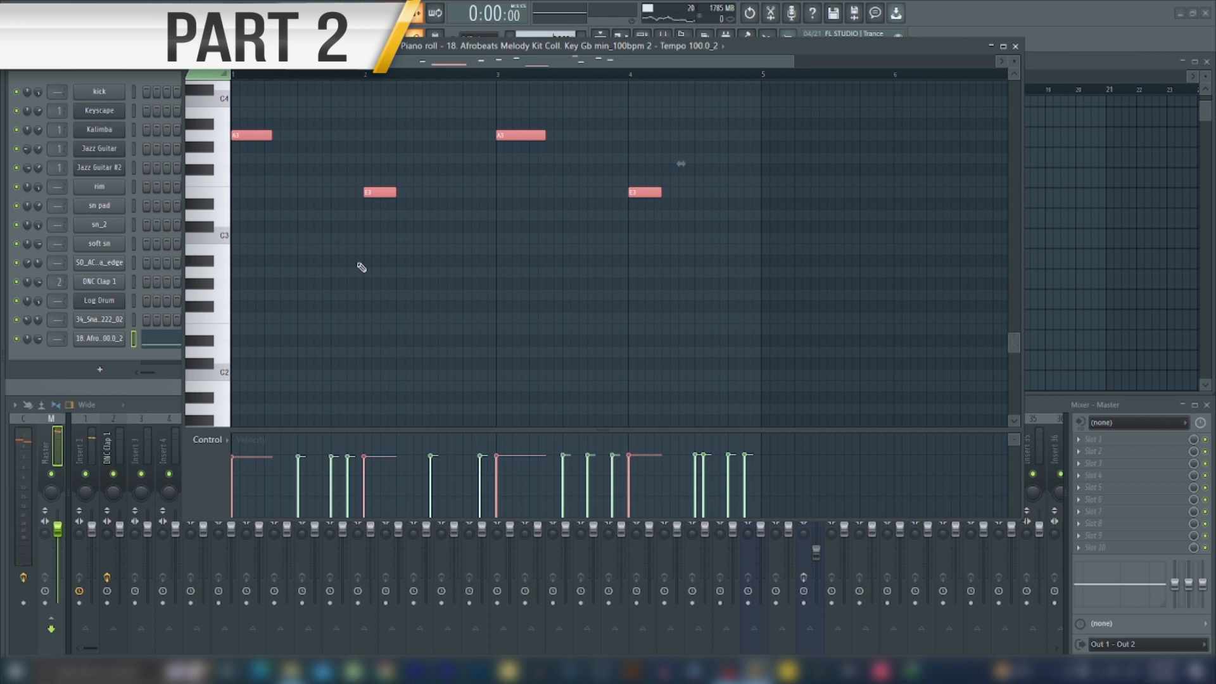
# Audition the short higher notes in bars 1 and 2 of the bass pattern, and play the pattern from the start.
pyautogui.scroll(1, 354, 259)
pyautogui.click(435, 89)
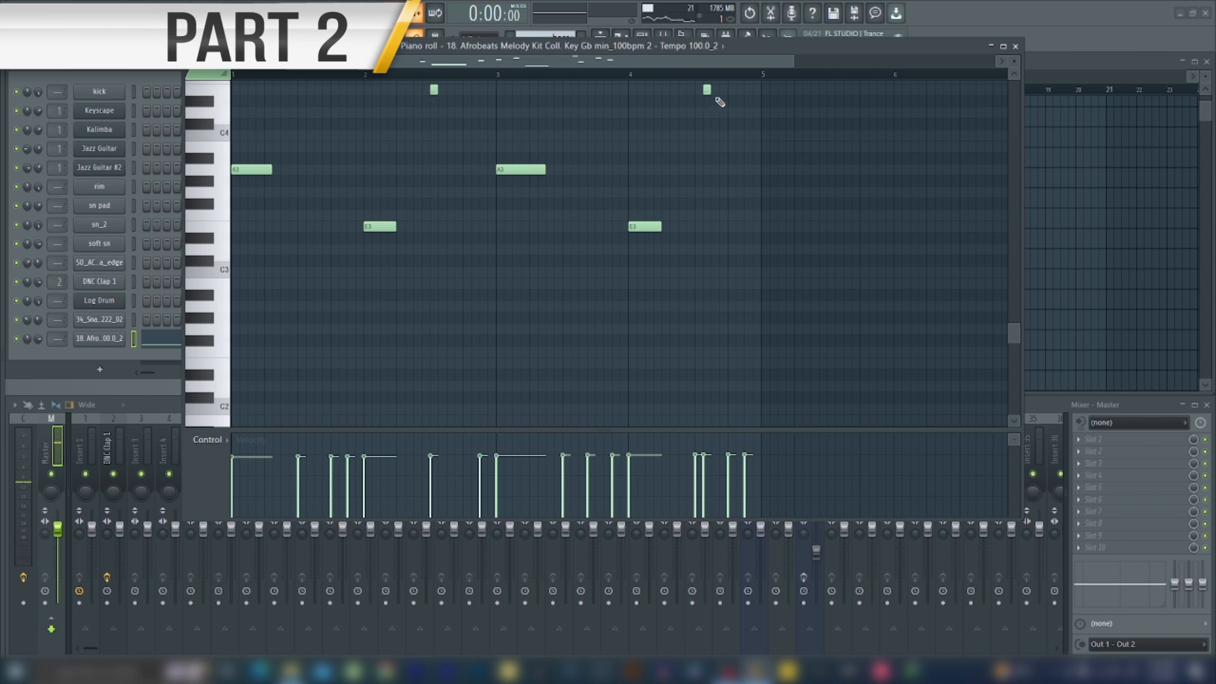
pyautogui.scroll(4, 700, 208)
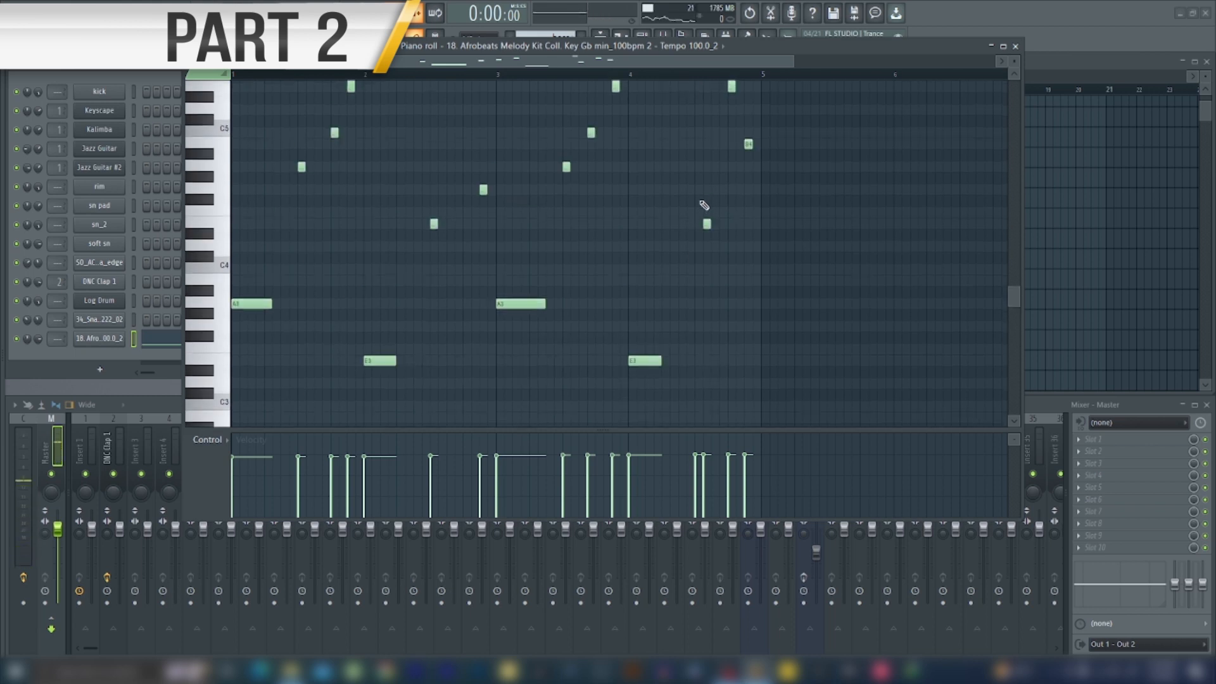
pyautogui.click(301, 170)
pyautogui.click(333, 135)
pyautogui.click(348, 89)
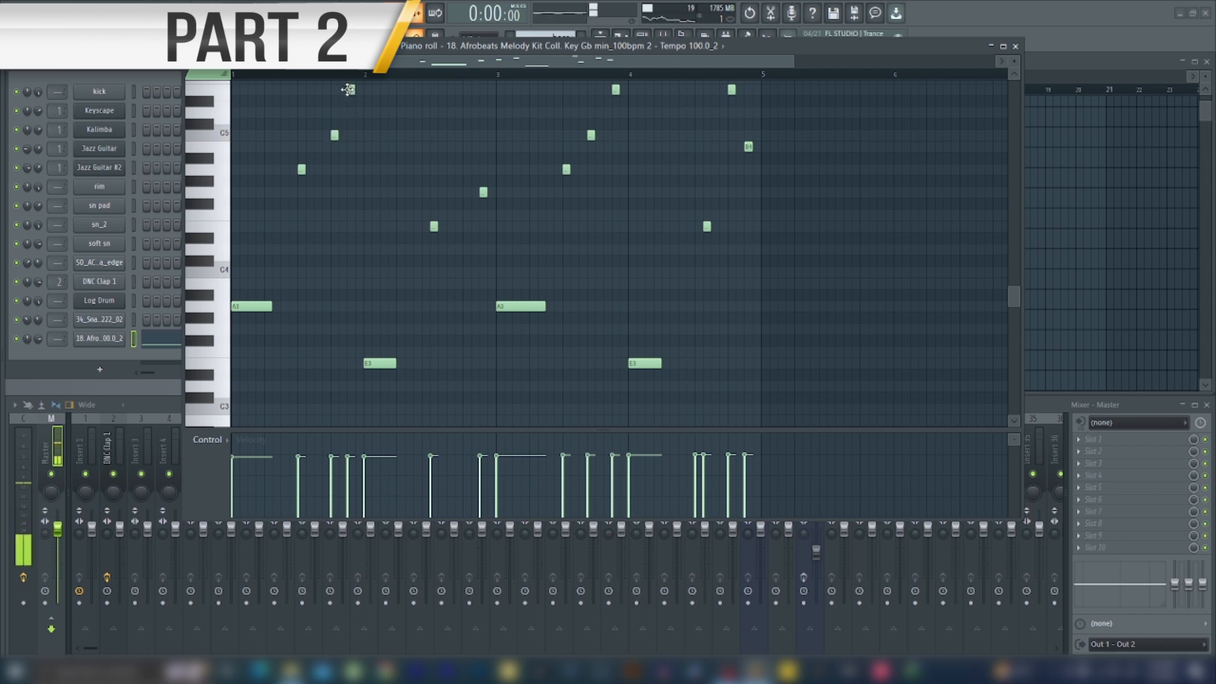
pyautogui.click(350, 90)
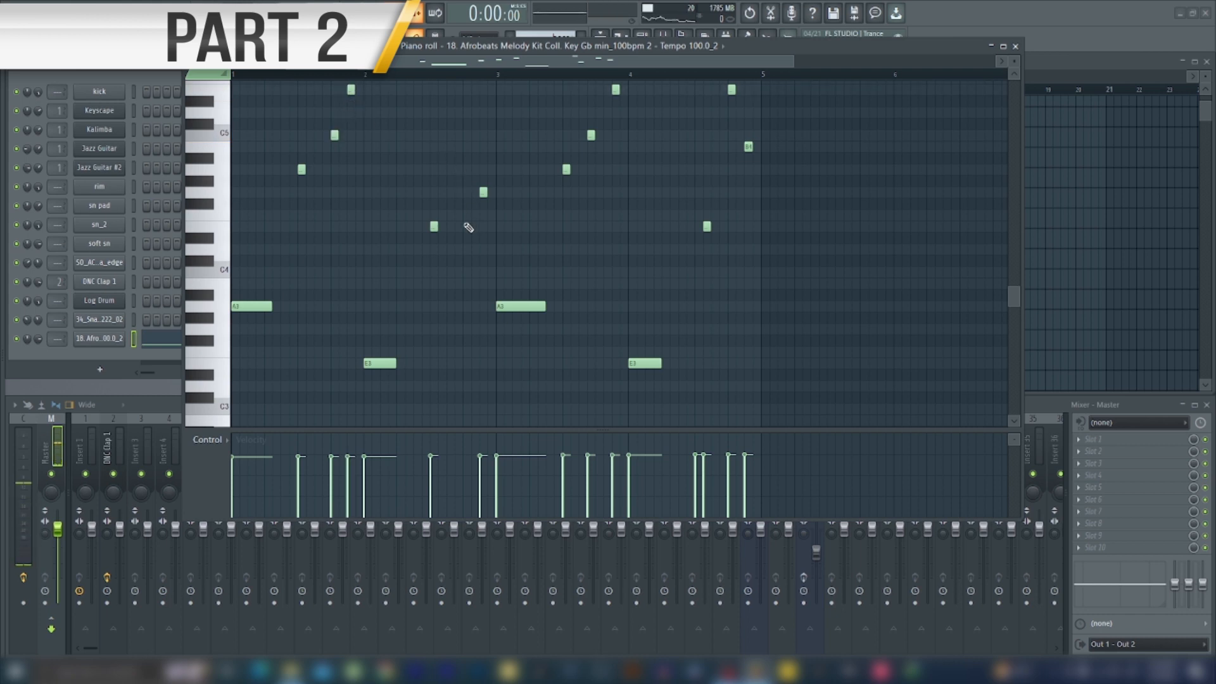
pyautogui.click(431, 226)
pyautogui.click(480, 190)
pyautogui.press('space')
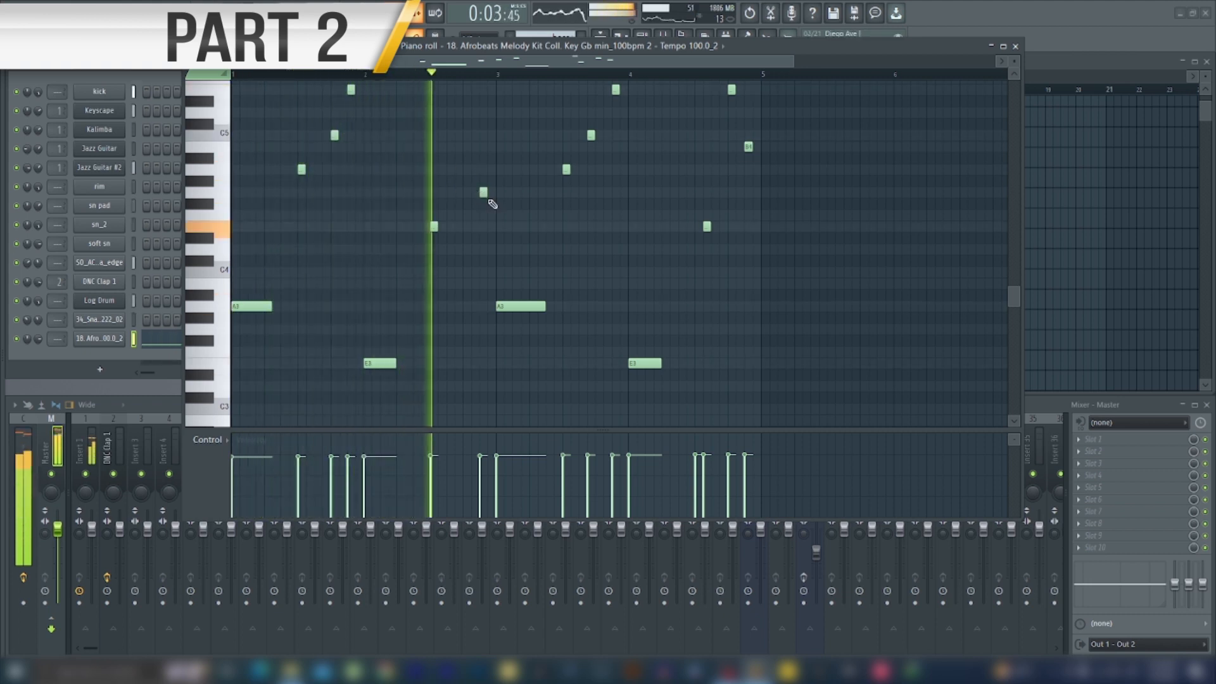
pyautogui.press('space')
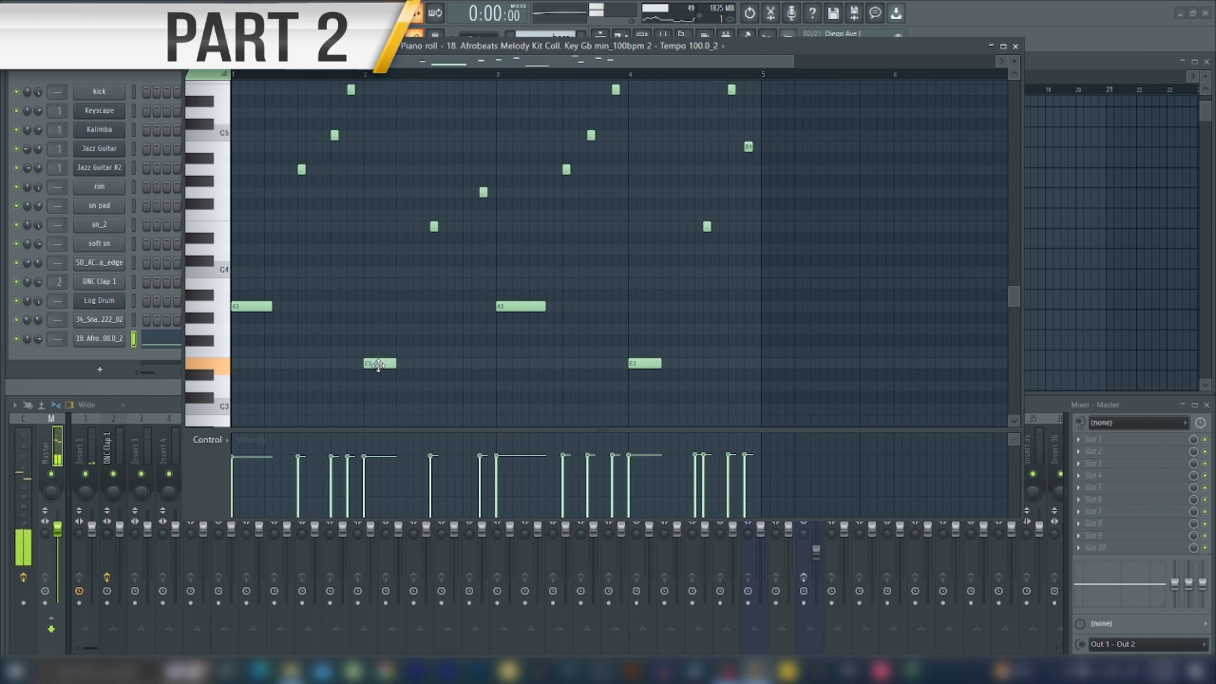
# Play the bass pattern through, stop it, close the piano roll and return to the playlist arrangement.
pyautogui.press('space')
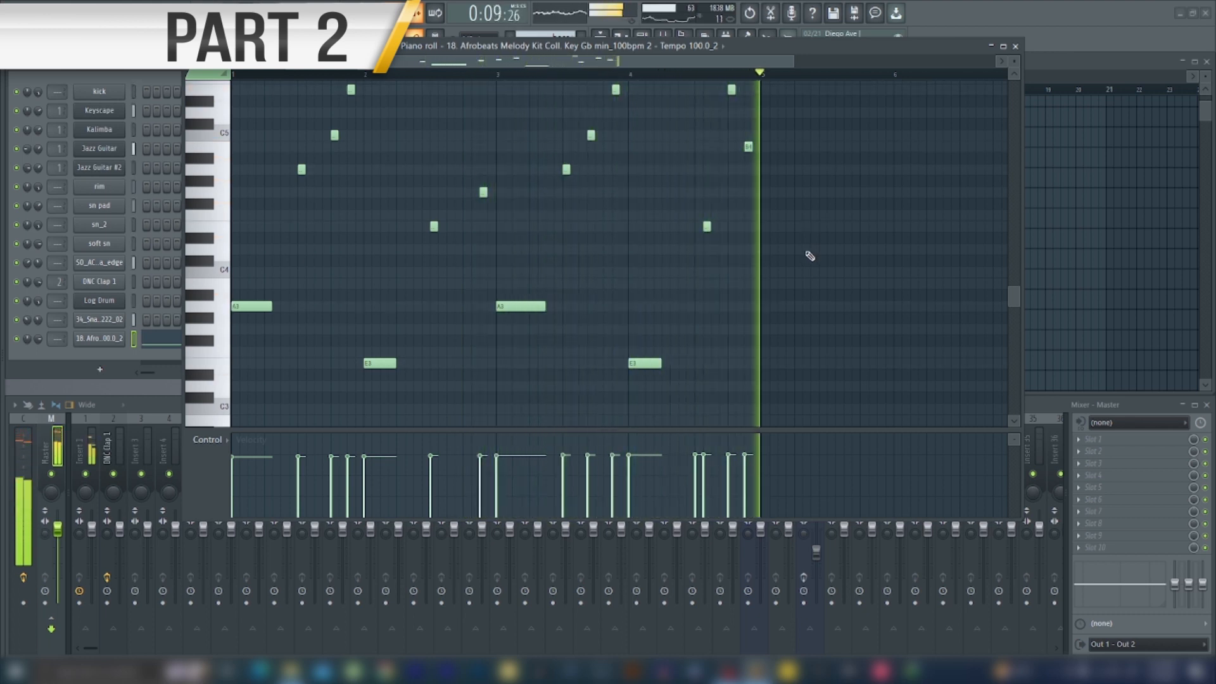
pyautogui.press('space')
pyautogui.press('F7')
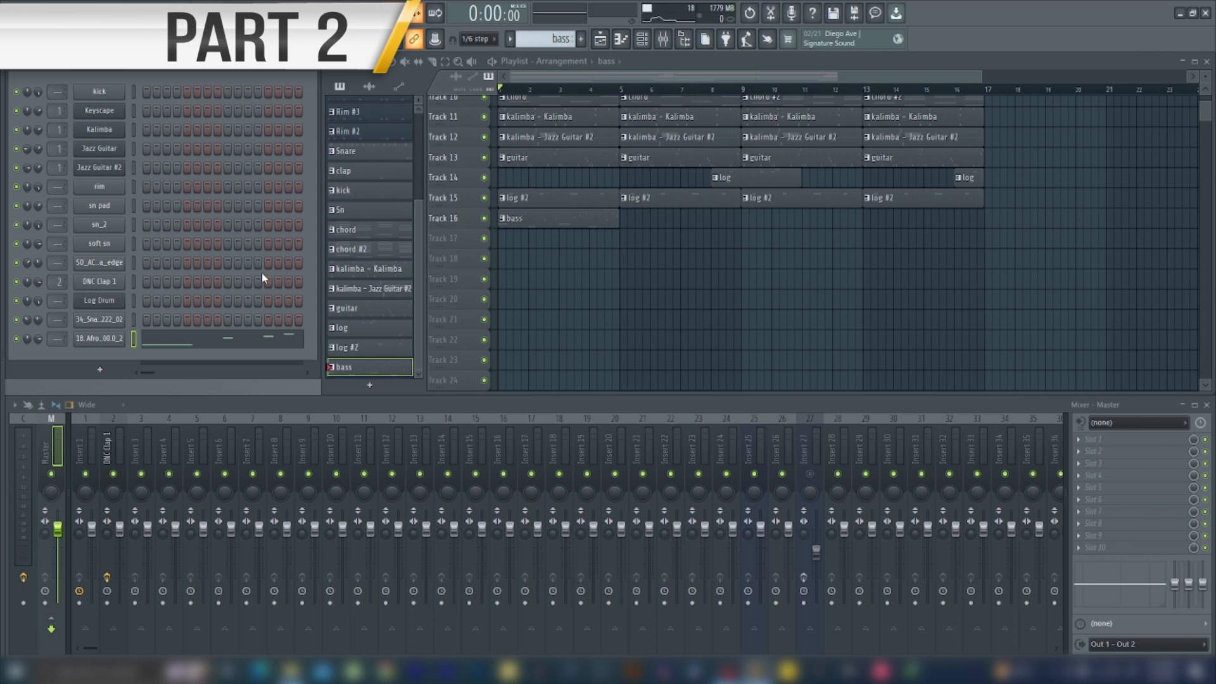
pyautogui.click(1206, 61)
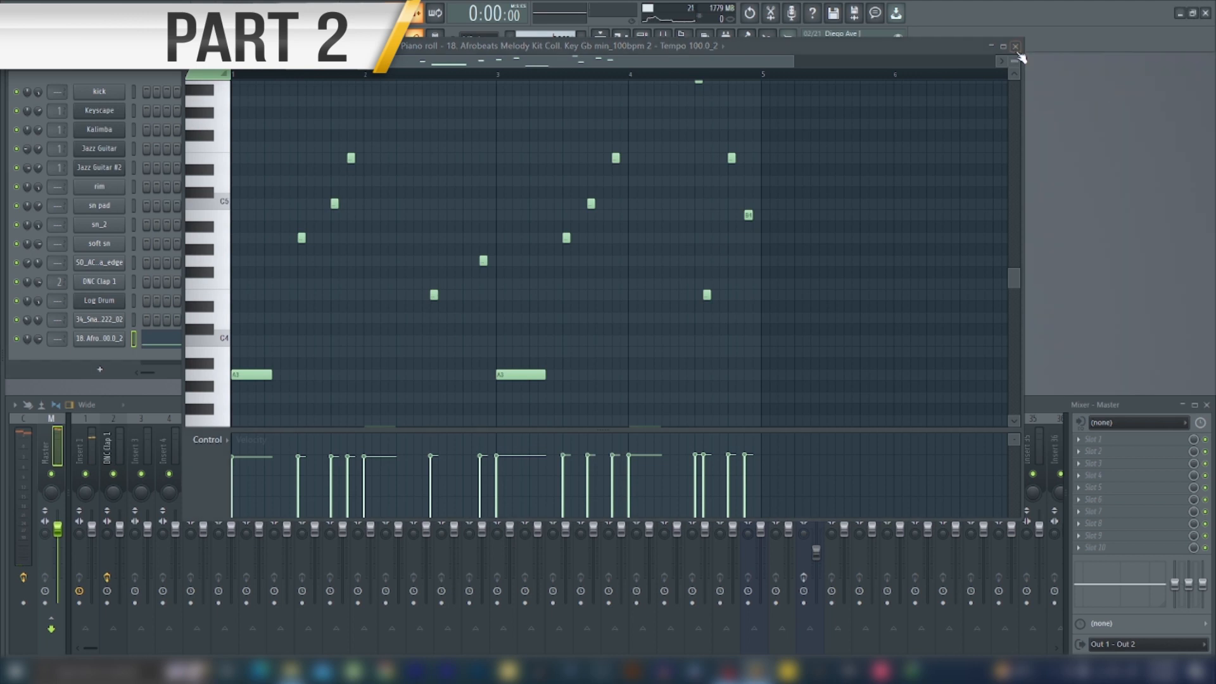
pyautogui.click(1019, 49)
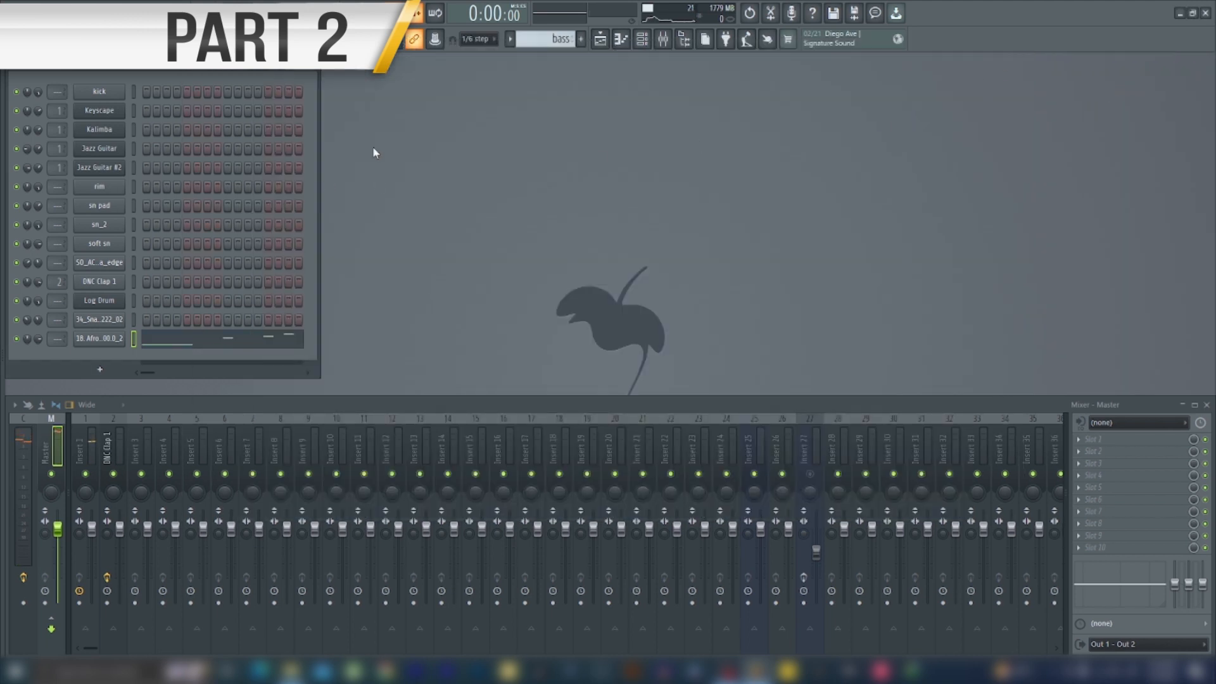
pyautogui.click(600, 39)
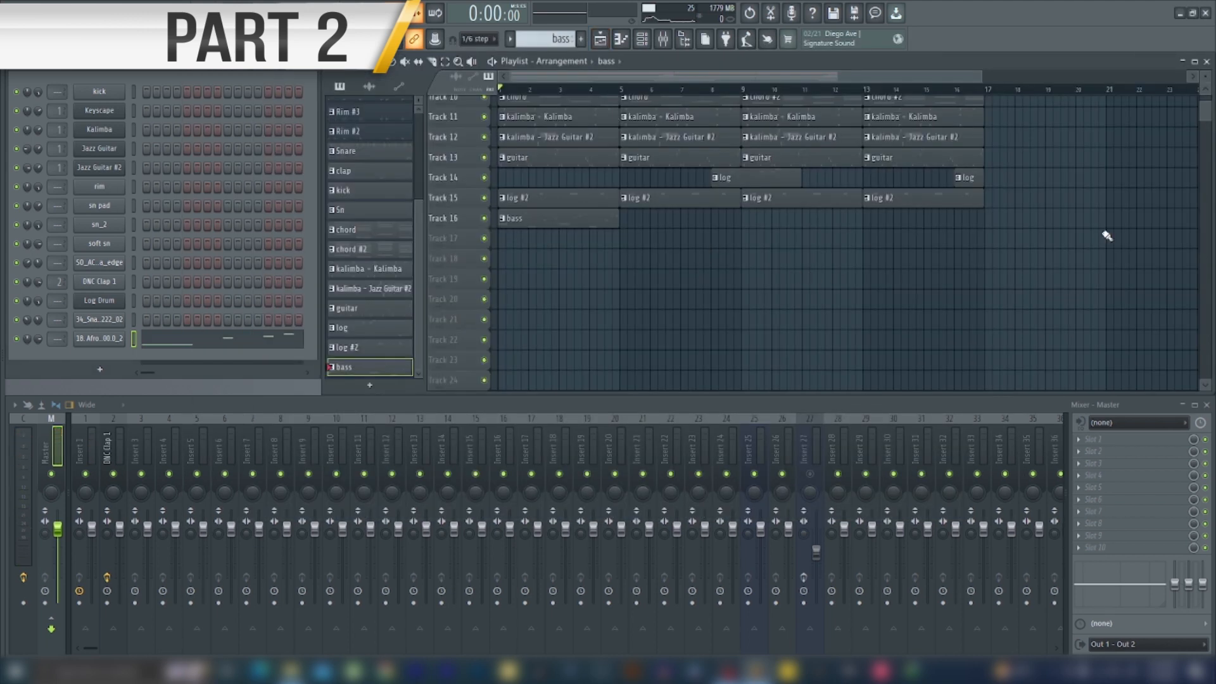
# Mute the drum and percussion tracks 1 to 7 in the playlist.
pyautogui.moveTo(1203, 119); pyautogui.dragTo(1203, 102)
pyautogui.click(484, 105)
pyautogui.click(484, 126)
pyautogui.click(484, 145)
pyautogui.click(484, 165)
pyautogui.click(484, 185)
pyautogui.click(484, 205)
pyautogui.click(484, 226)
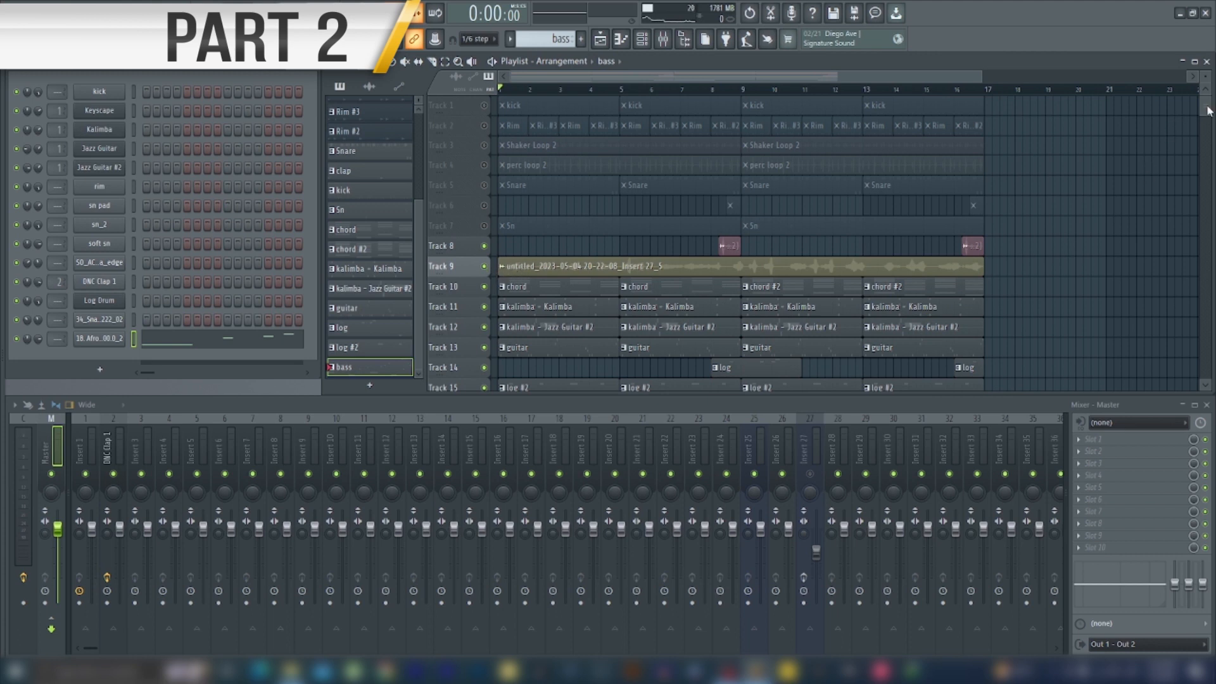
# Repeat the bass clip on Track 16 so that it fills the arrangement through bar 16.
pyautogui.scroll(-2, 1208, 111)
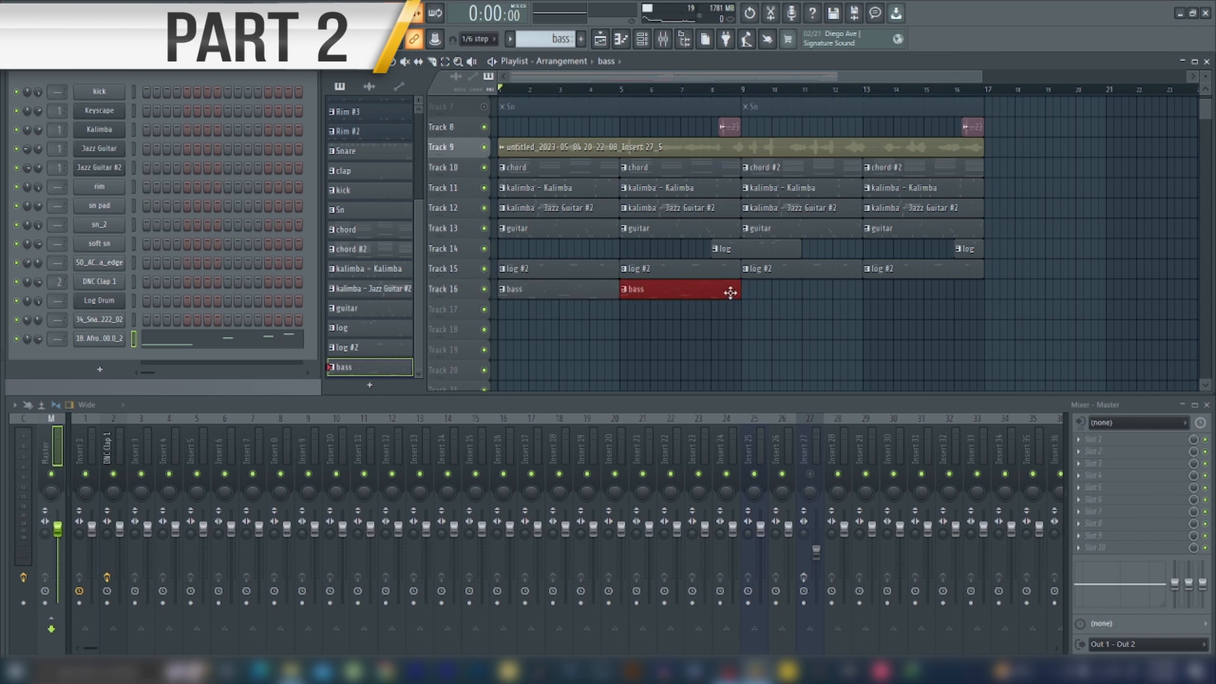
pyautogui.hotkey('ctrl', 'b')
pyautogui.hotkey('ctrl', 'b')
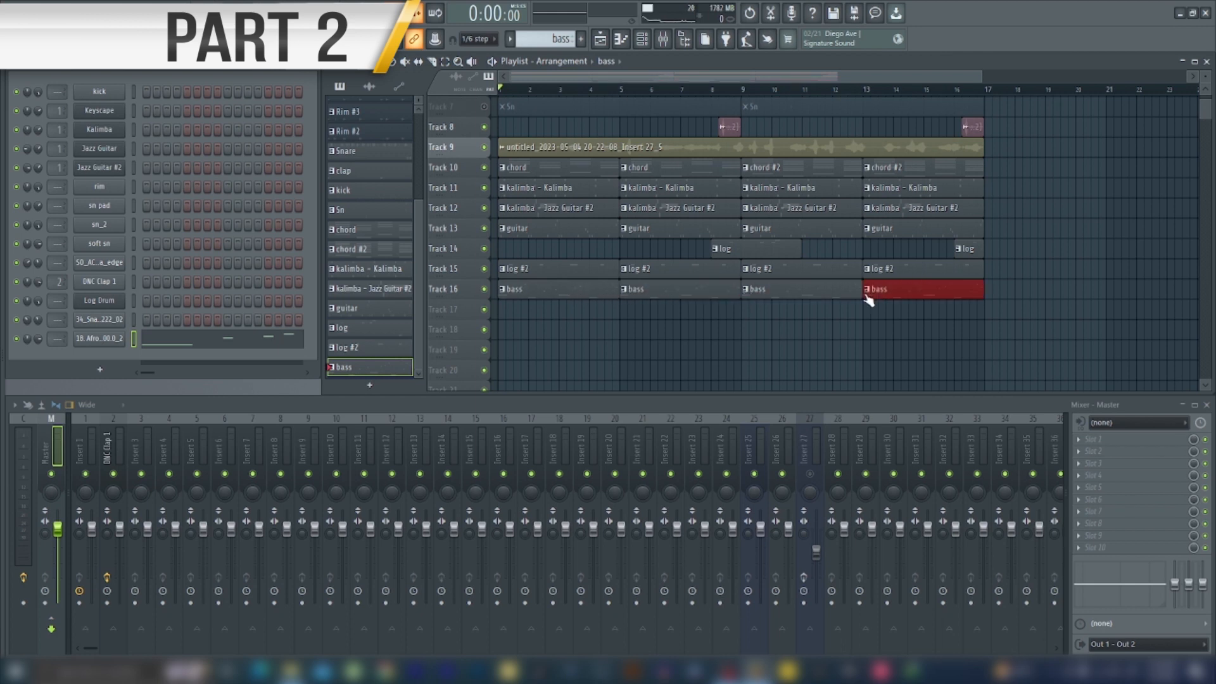
# Play the arrangement, turn on the effects of Insert 27, raise its fader to make the recording louder, and stop playback.
pyautogui.press('space')
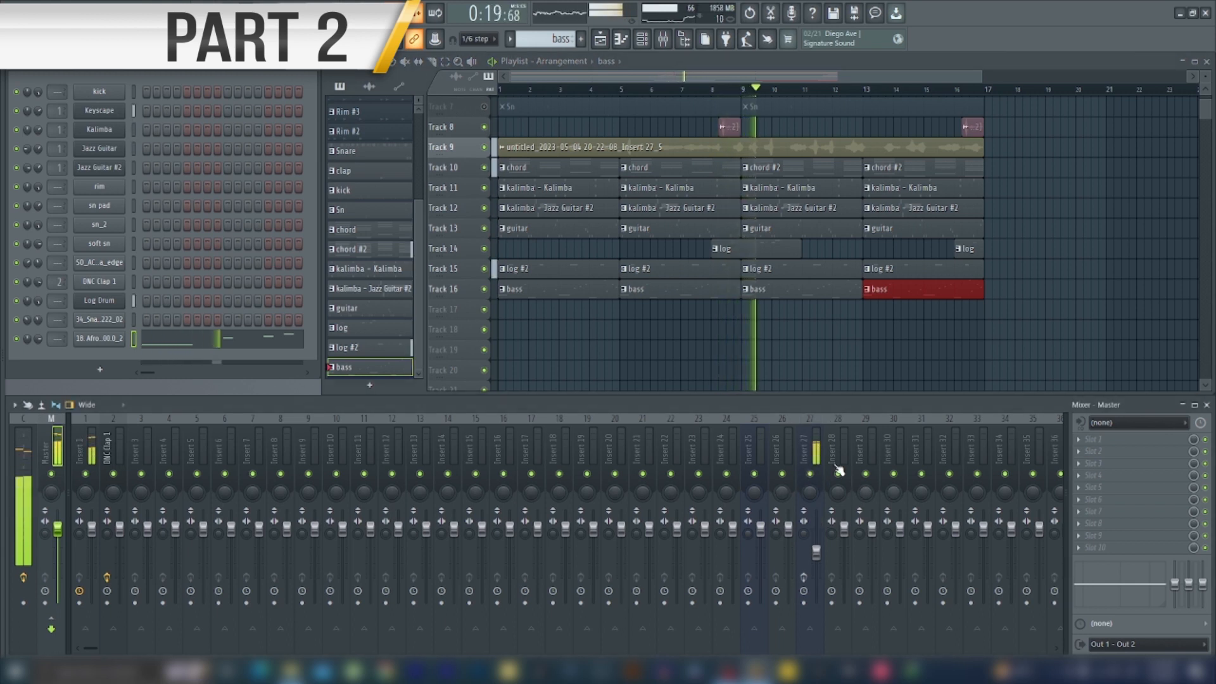
pyautogui.click(814, 447)
pyautogui.click(803, 578)
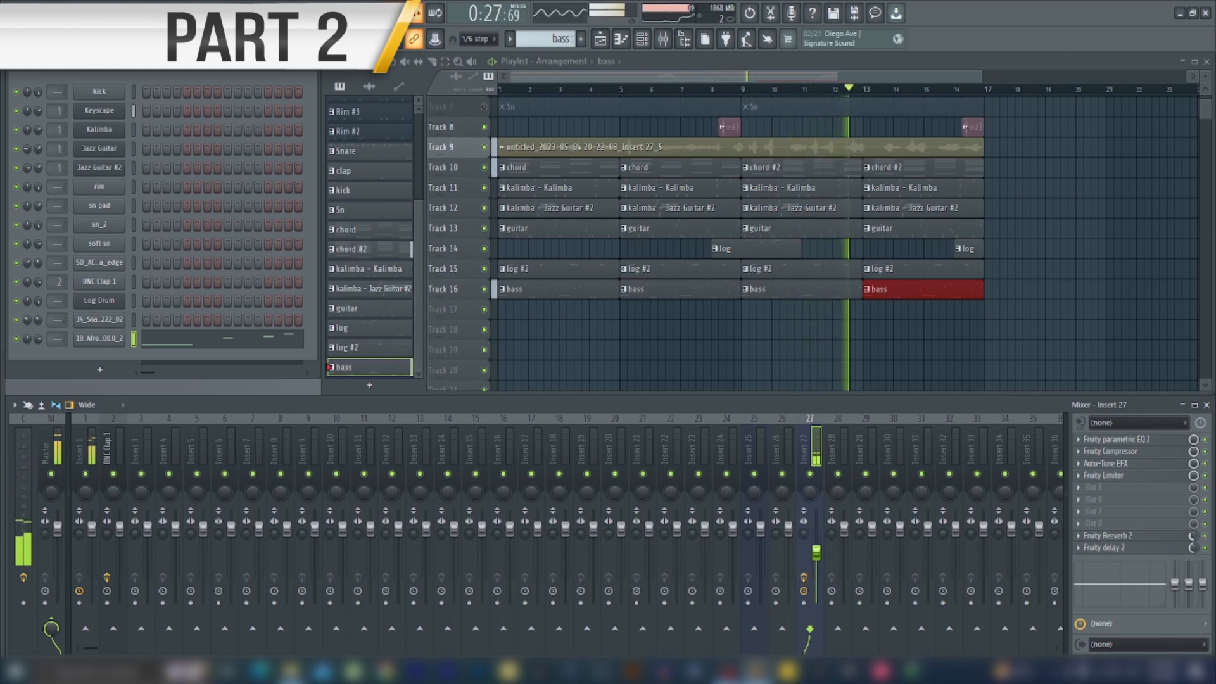
pyautogui.moveTo(817, 555); pyautogui.dragTo(816, 536)
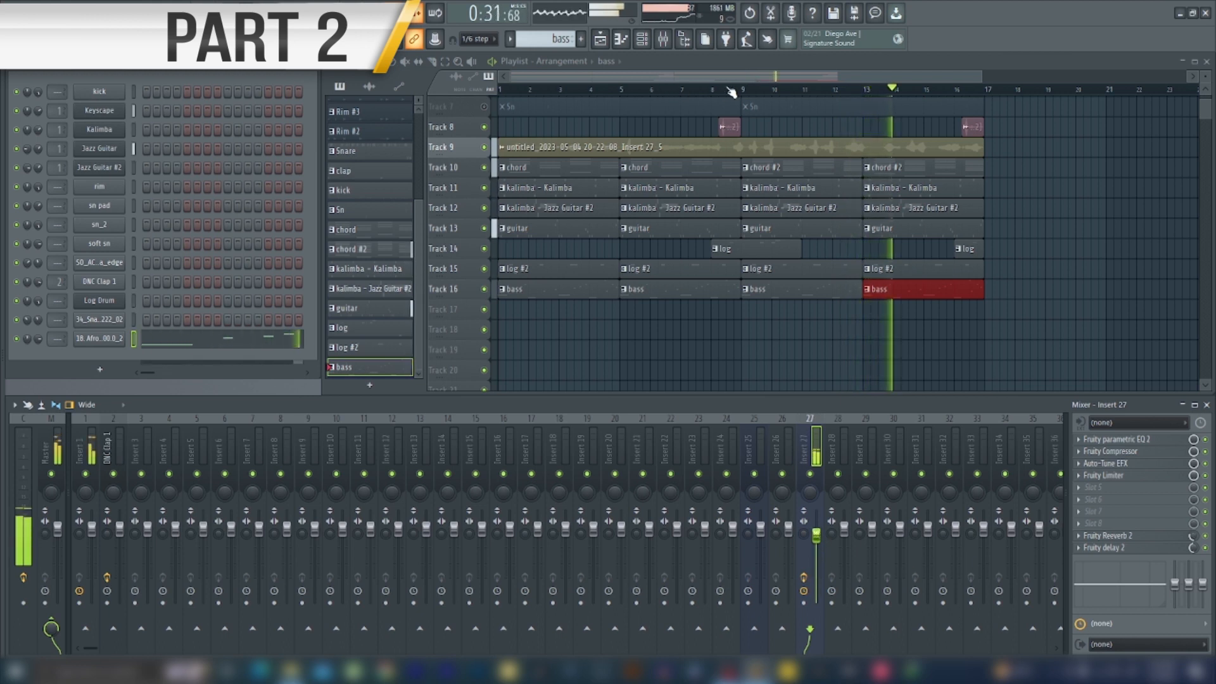
pyautogui.press('space')
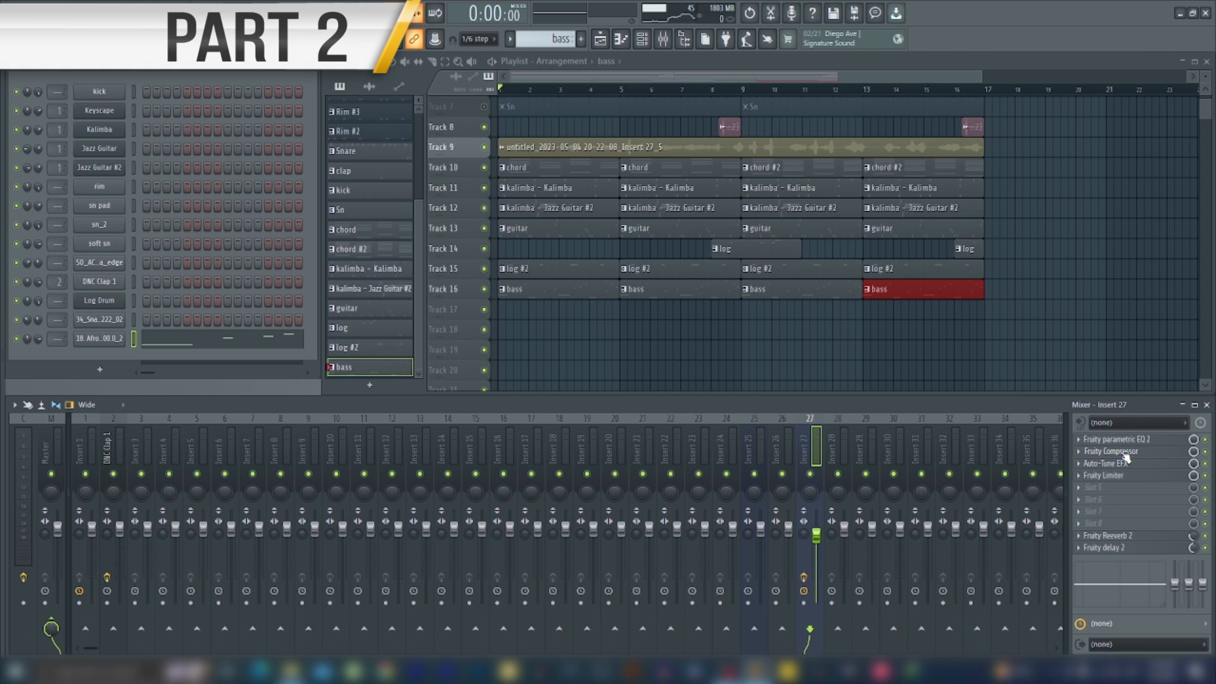
# Review the chord, guitar, log #2 and bass patterns one after another in the playlist.
pyautogui.click(556, 168)
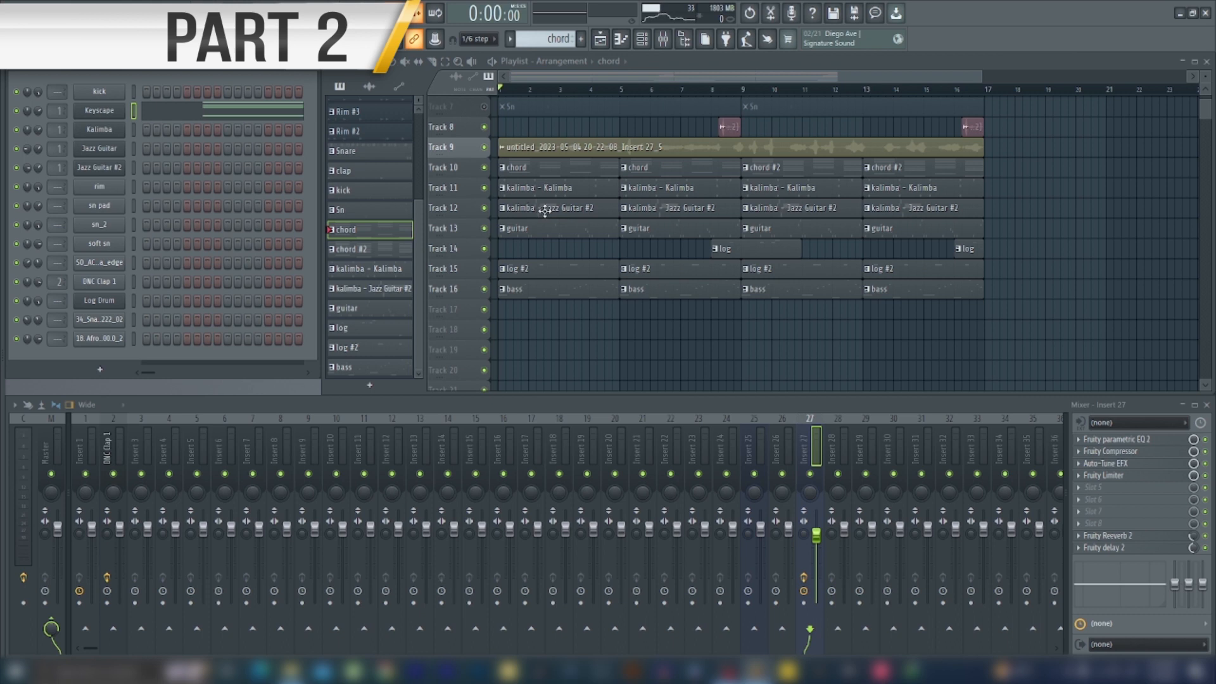
pyautogui.click(549, 236)
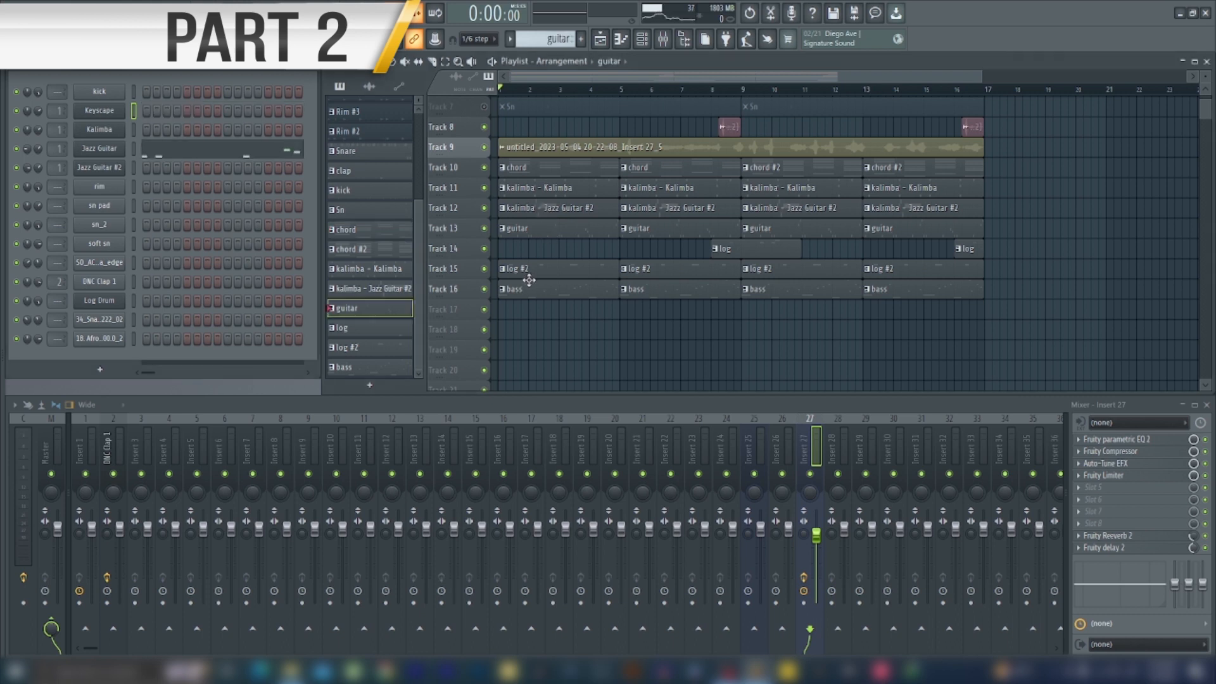
pyautogui.click(535, 271)
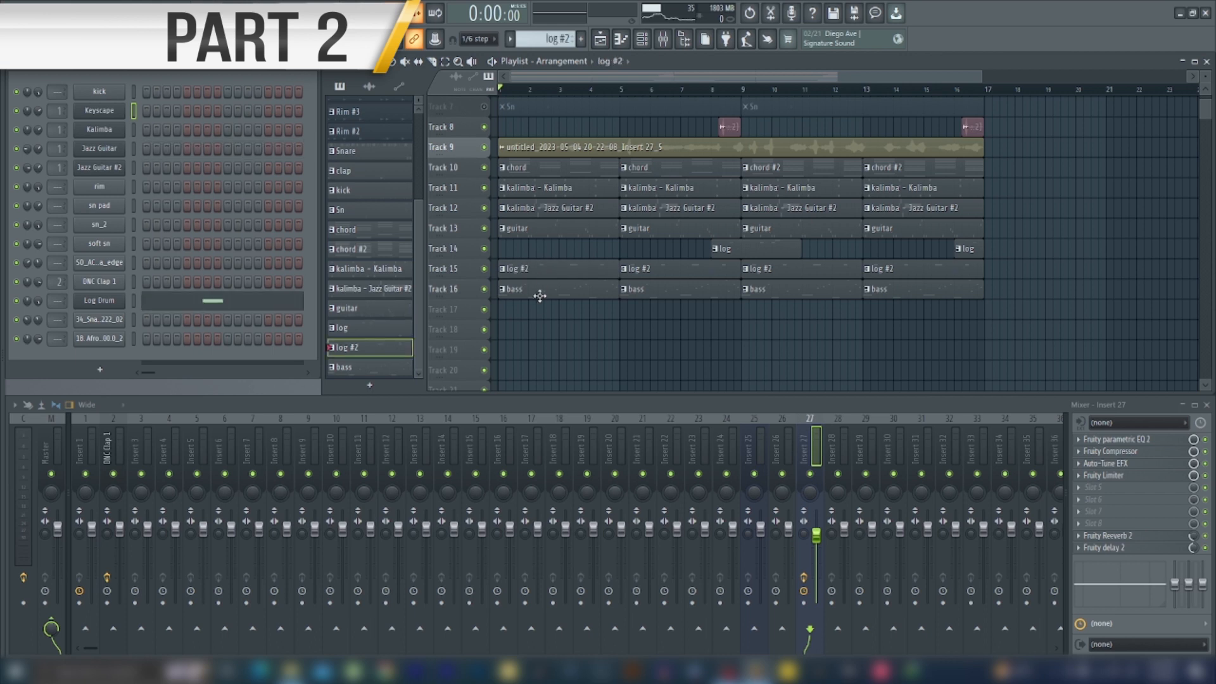
pyautogui.click(518, 293)
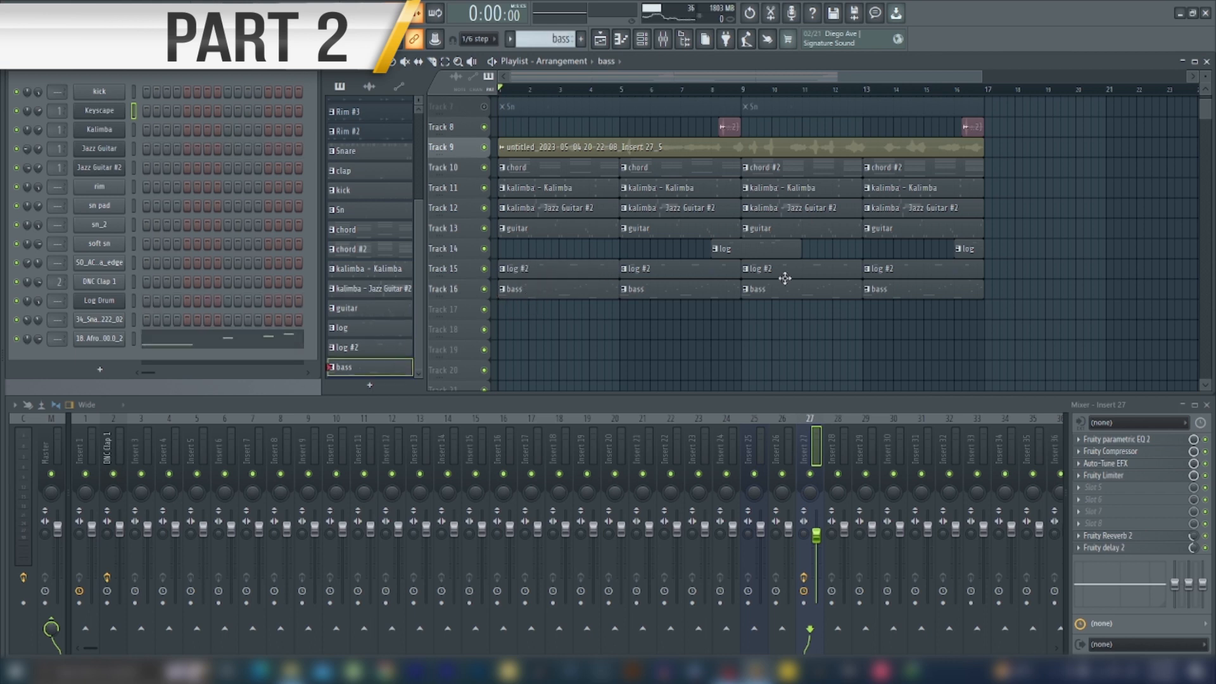
# Unmute the drum and percussion tracks 1 to 7 and play the full sixteen-bar arrangement from the start.
pyautogui.scroll(2, 1206, 103)
pyautogui.rightClick(485, 225)
pyautogui.rightClick(485, 226)
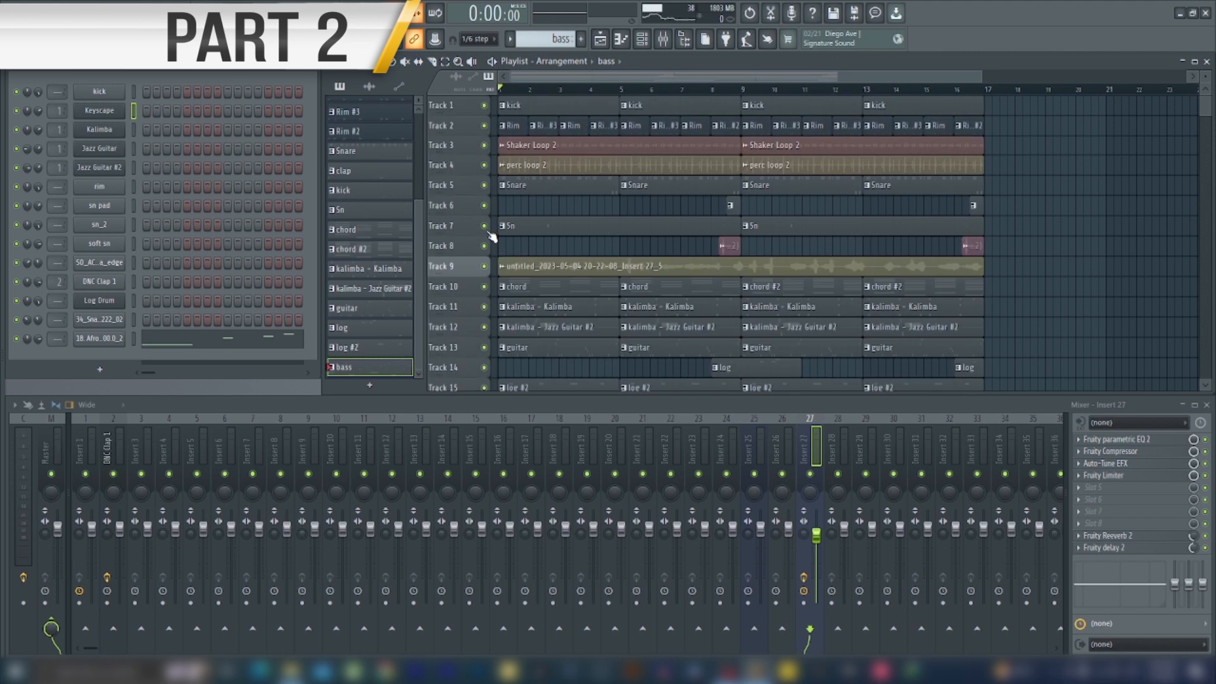
pyautogui.moveTo(1209, 77); pyautogui.dragTo(1209, 92)
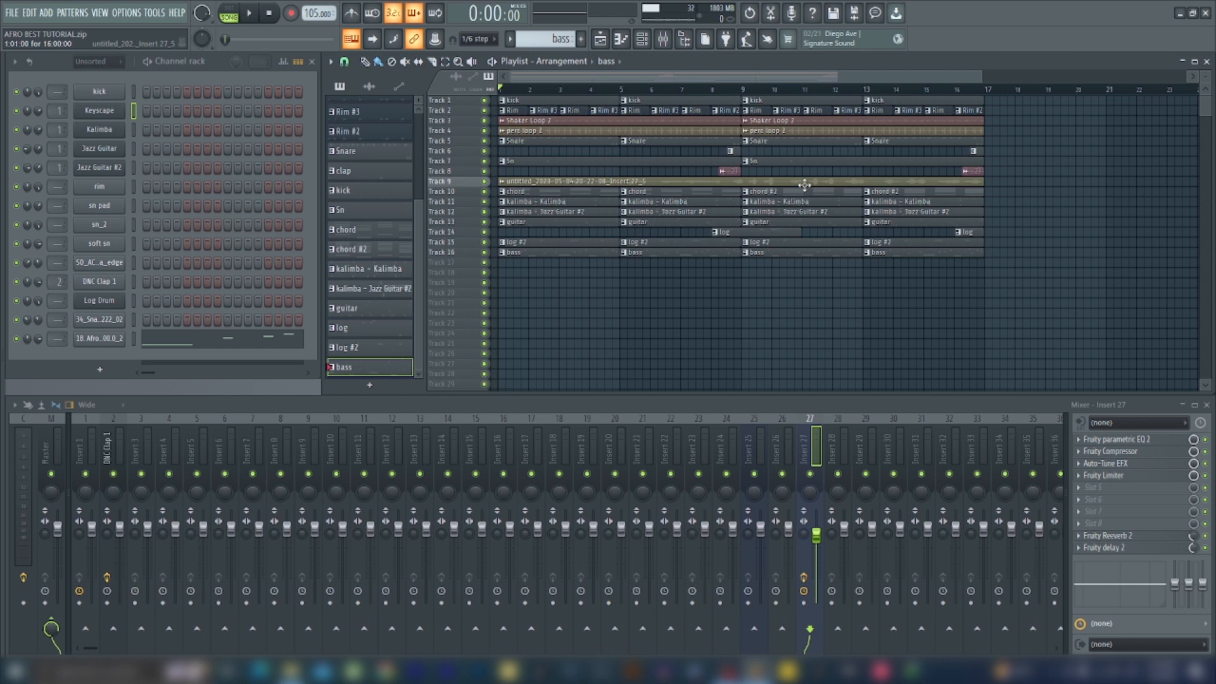
pyautogui.click(250, 15)
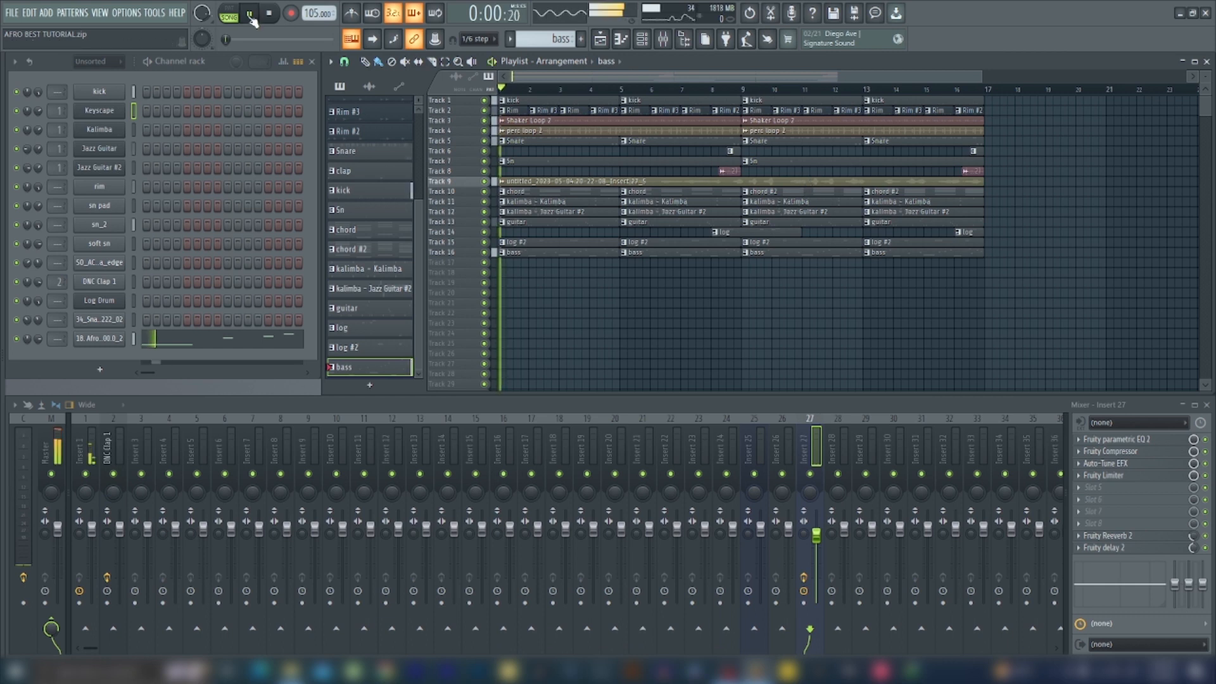